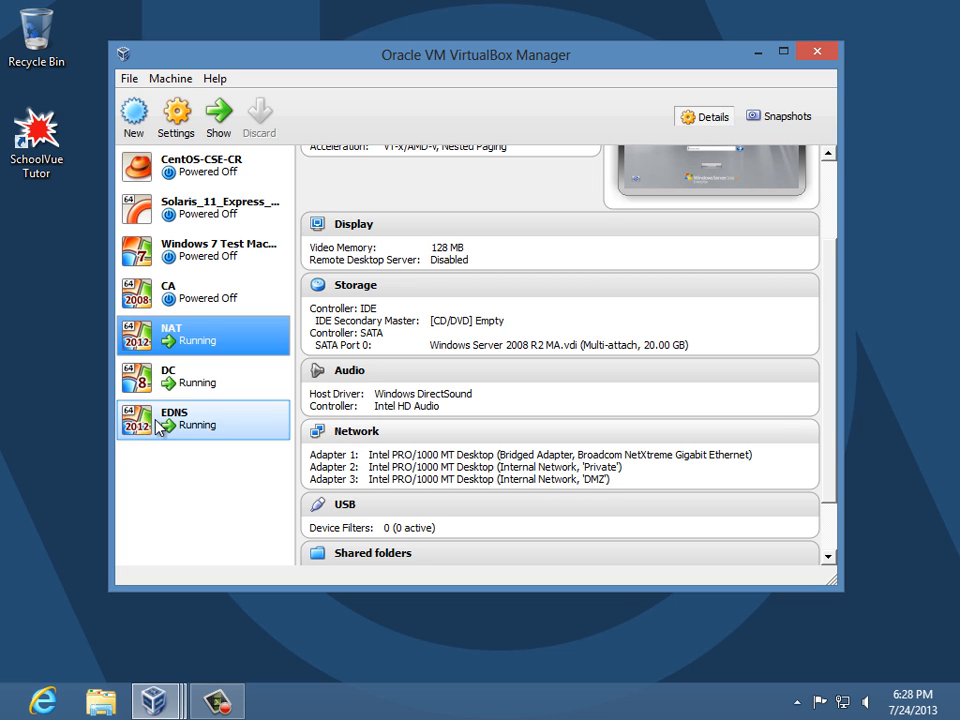
# - Inspect the DC and EDNS machines' network adapters, confirming EDNS uses the DMZ internal network
pyautogui.click(189, 390)
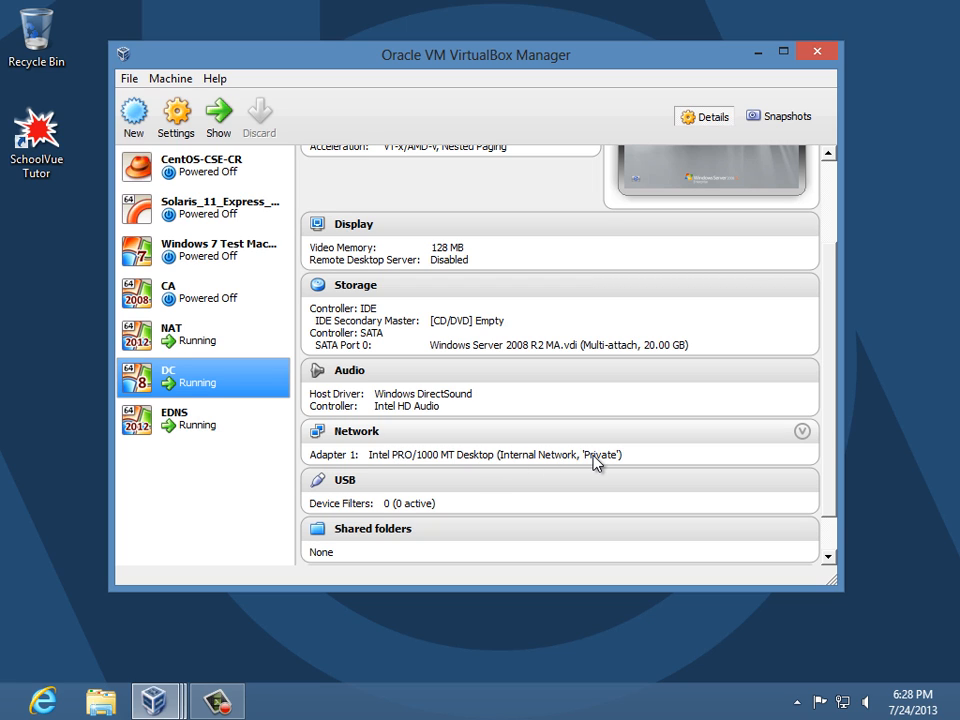
pyautogui.click(199, 428)
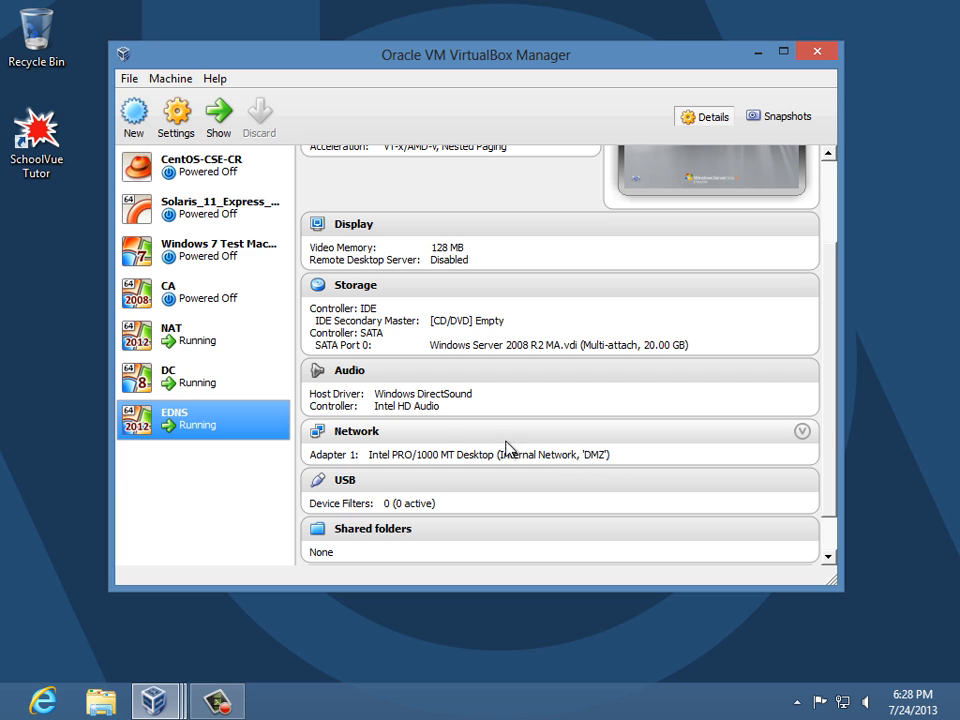
# - Bring the NAT VM forward and log on as Administrator with the account password
pyautogui.moveTo(153, 702)
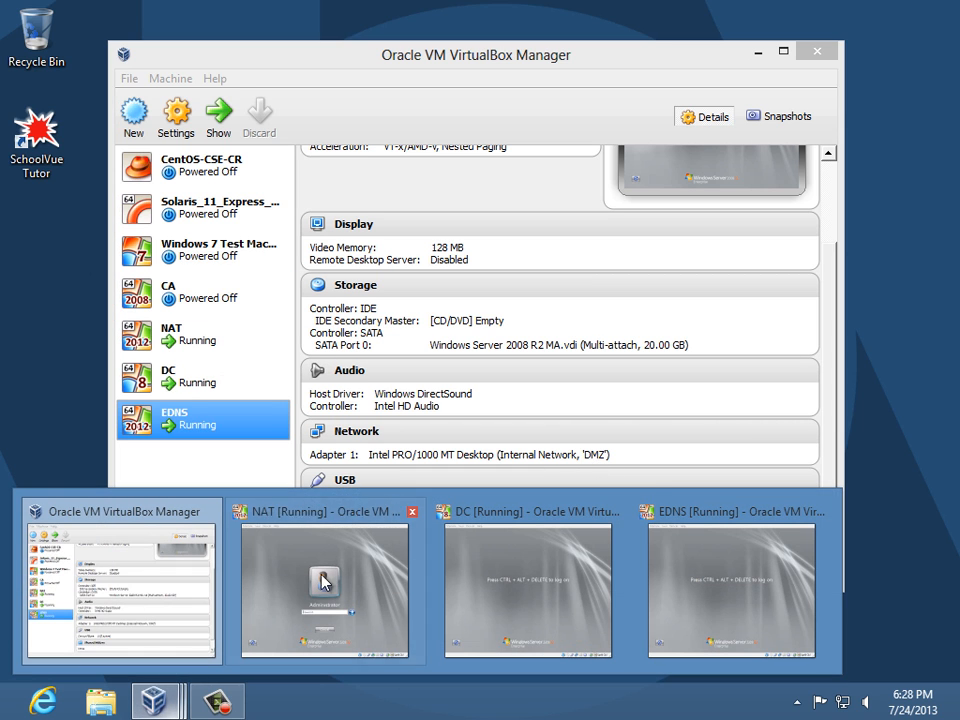
pyautogui.click(332, 583)
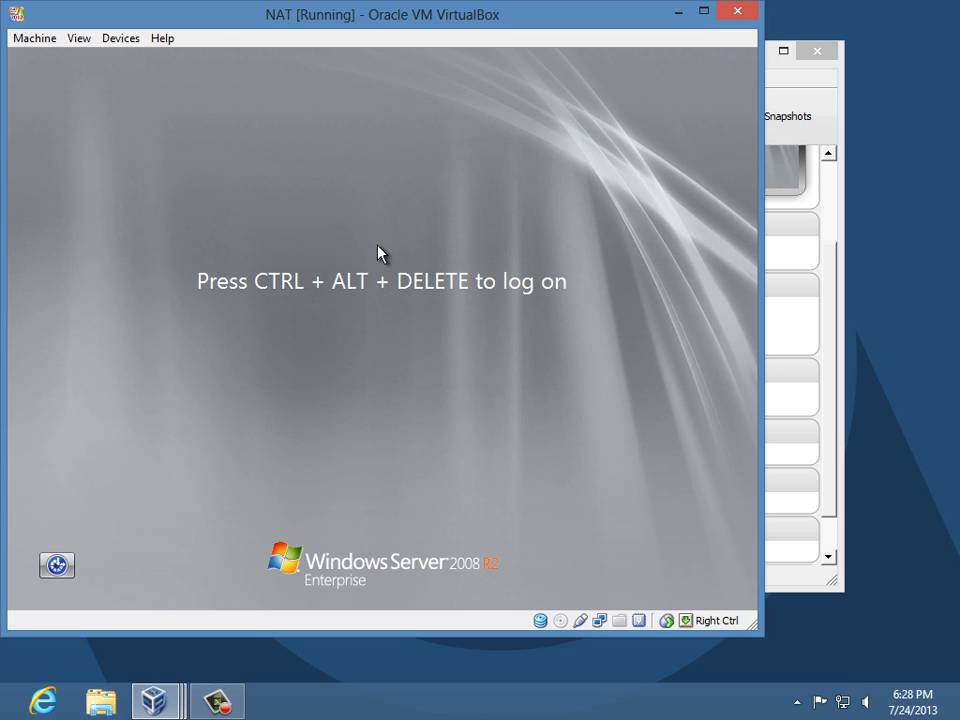
pyautogui.hotkey('ctrl', 'Delete')
pyautogui.write('P@ssw0rd')
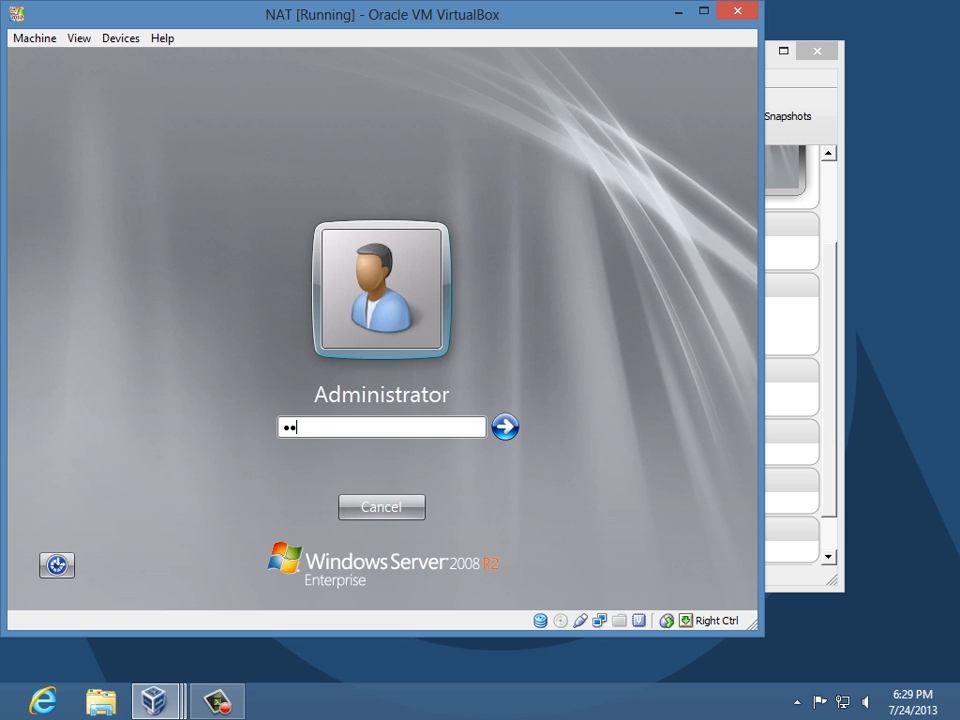
pyautogui.press('Return')
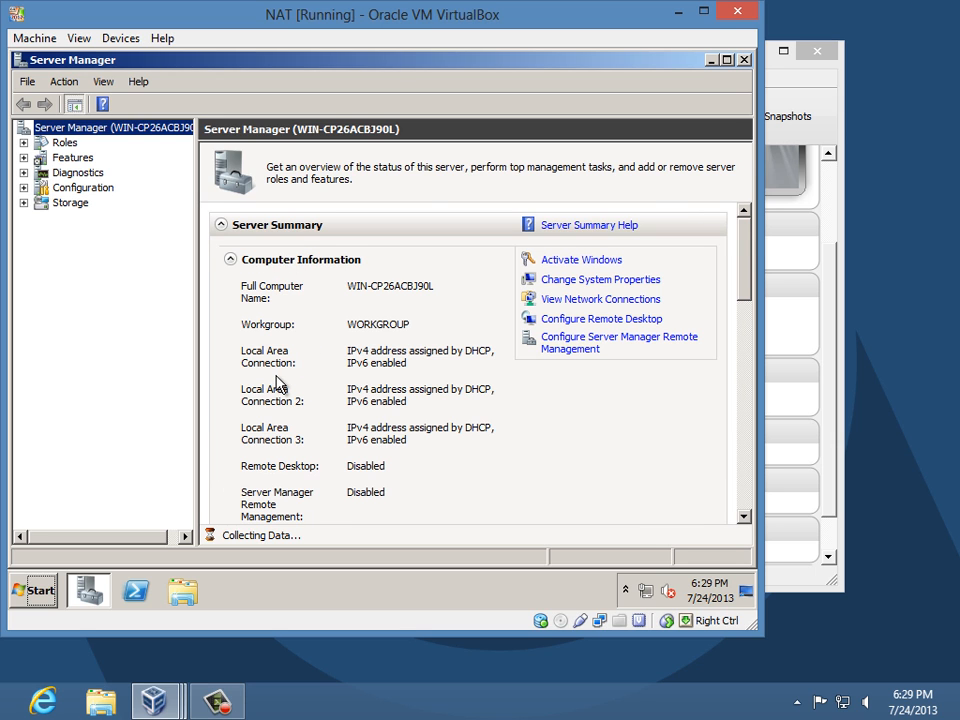
# - Open Local Area Connection's IPv4 properties and switch to a manually set IP address
pyautogui.click(589, 303)
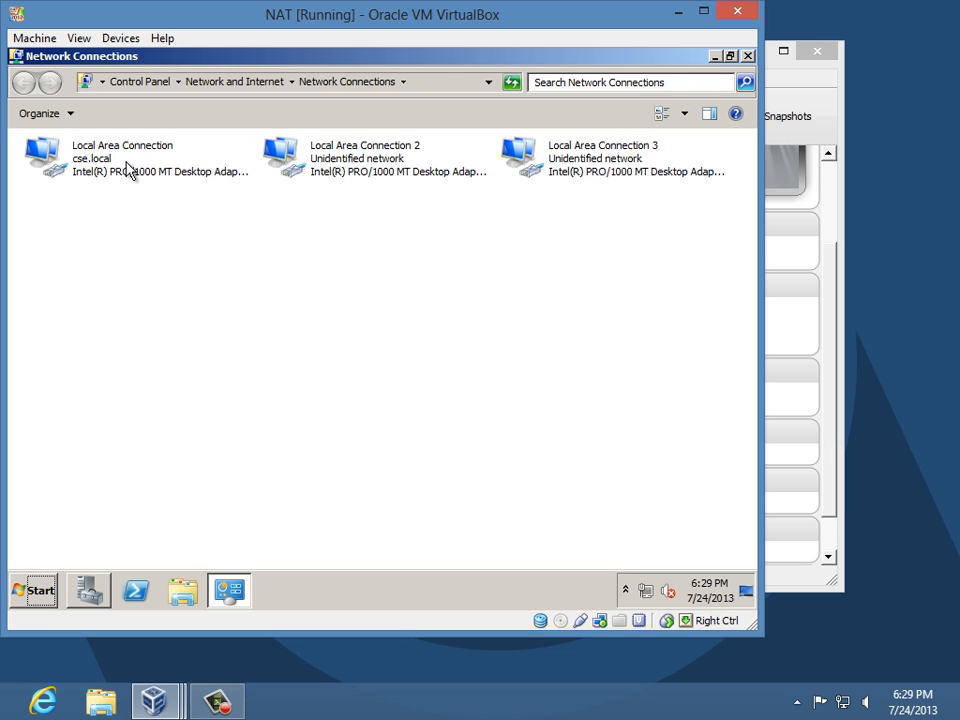
pyautogui.rightClick(104, 166)
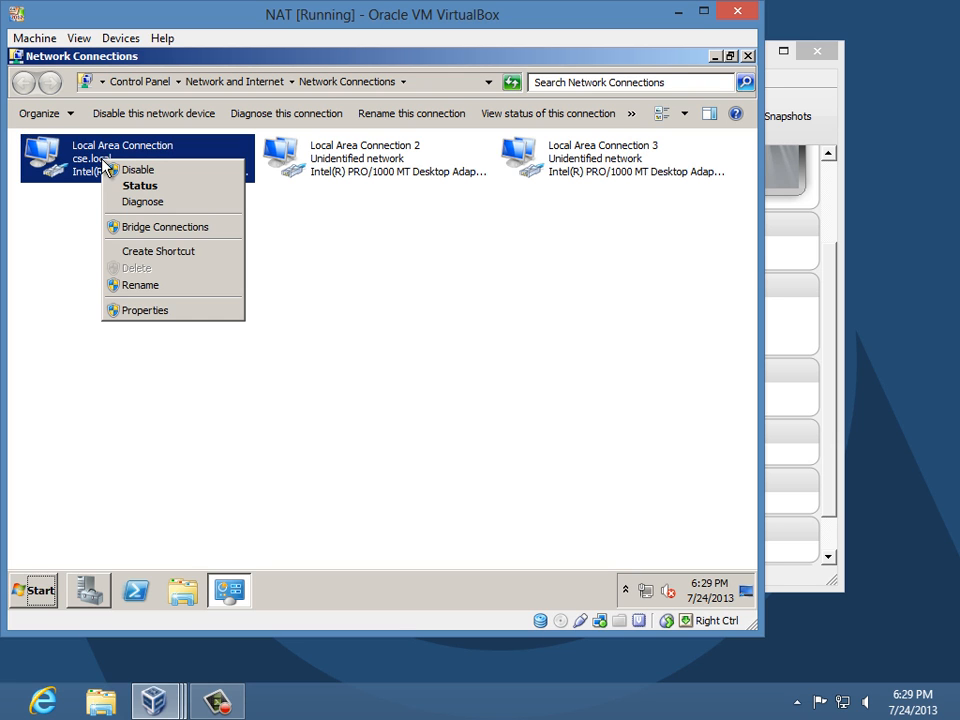
pyautogui.click(172, 326)
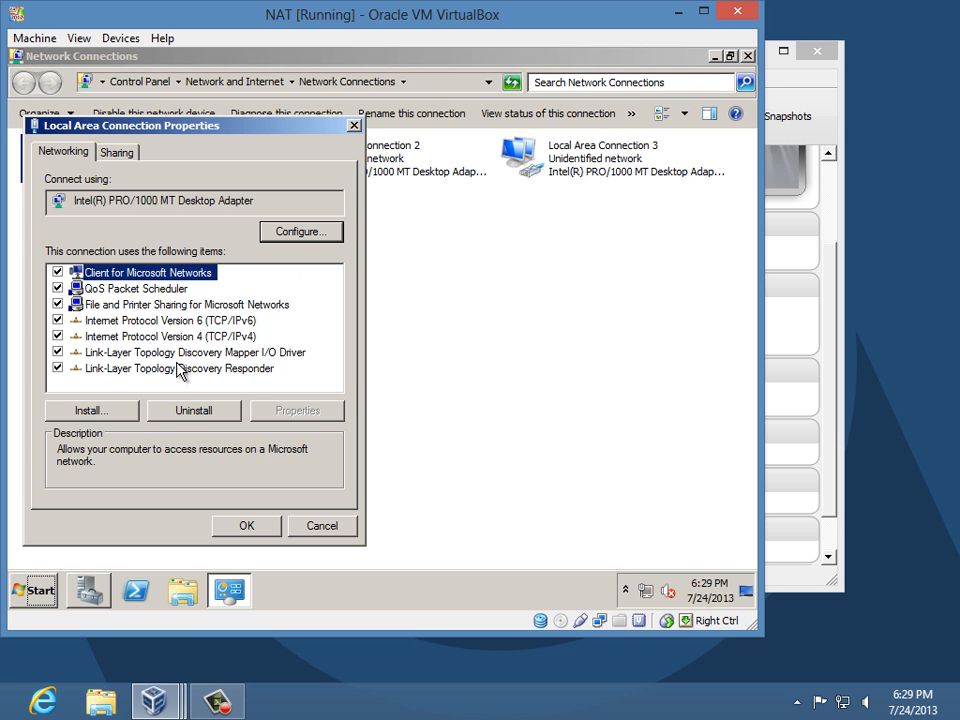
pyautogui.click(190, 337)
pyautogui.click(316, 414)
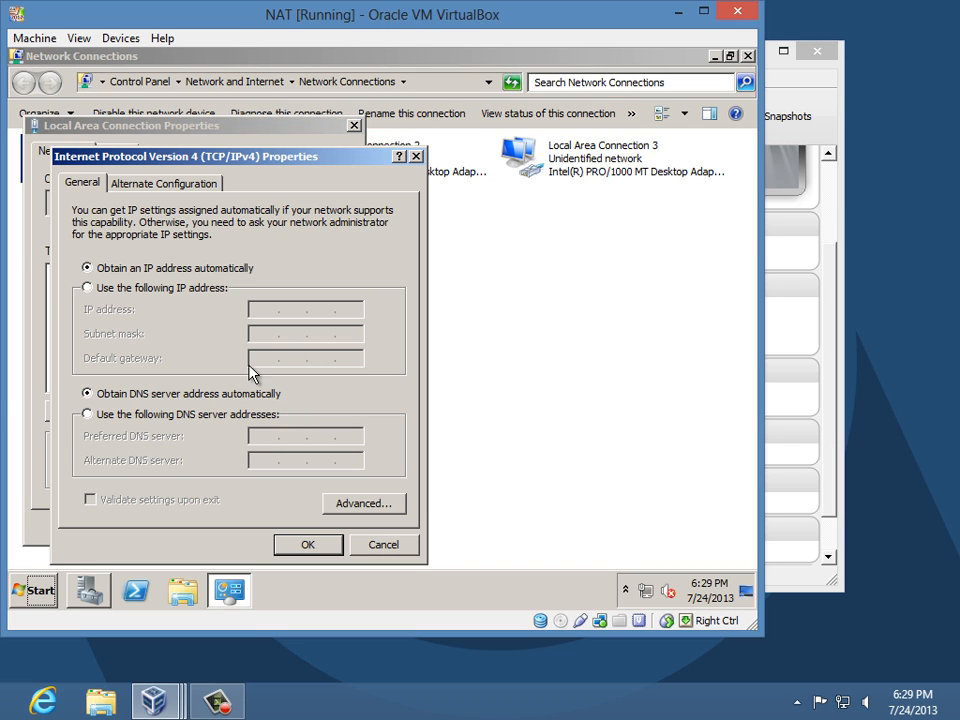
pyautogui.click(177, 290)
# - Enter IP 10.13.5.1, mask 255.255.252.0, gateway 10.13.4.1 and DNS 192.168.100.2
pyautogui.click(255, 304)
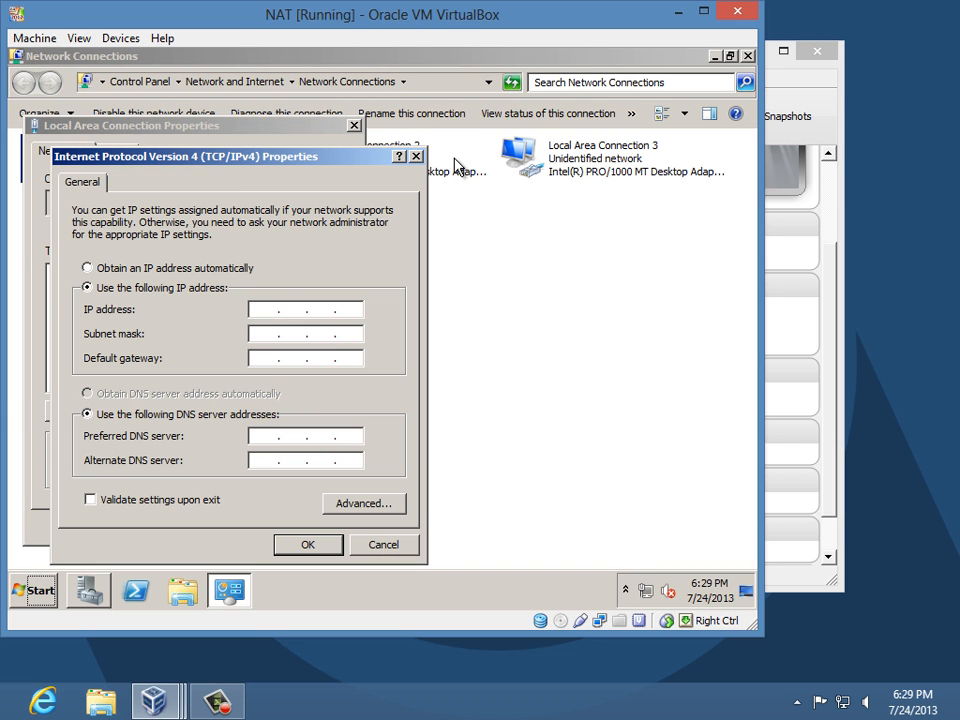
pyautogui.write('10 . 13 . 5 . 1')
pyautogui.press('Tab')
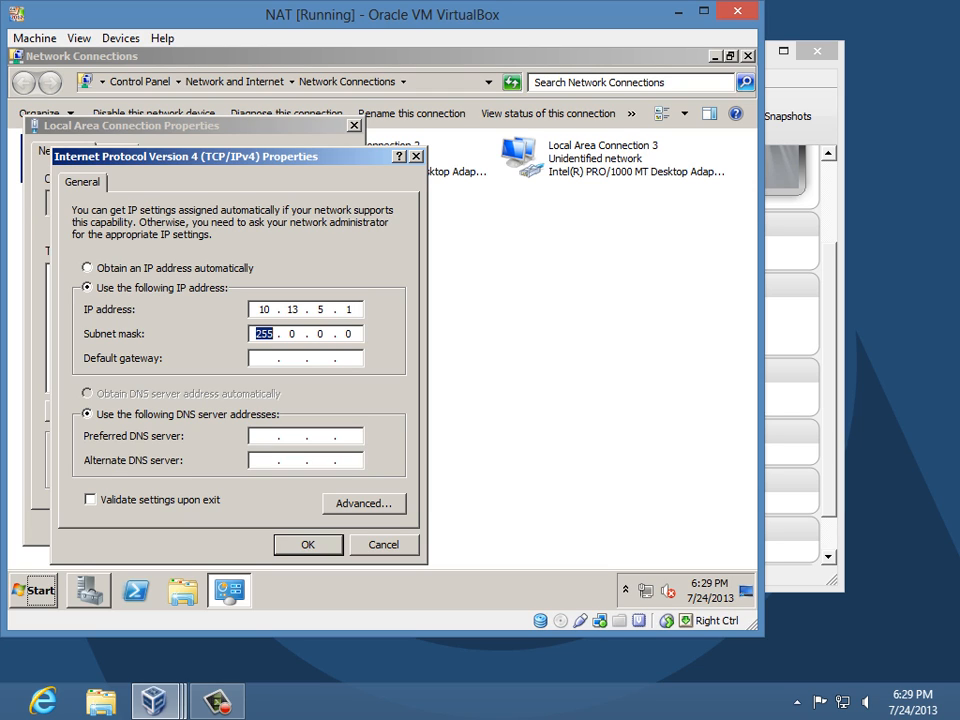
pyautogui.write('255 . 255 . ')
pyautogui.write('252')
pyautogui.press('Tab')
pyautogui.write('10 . 13 . ')
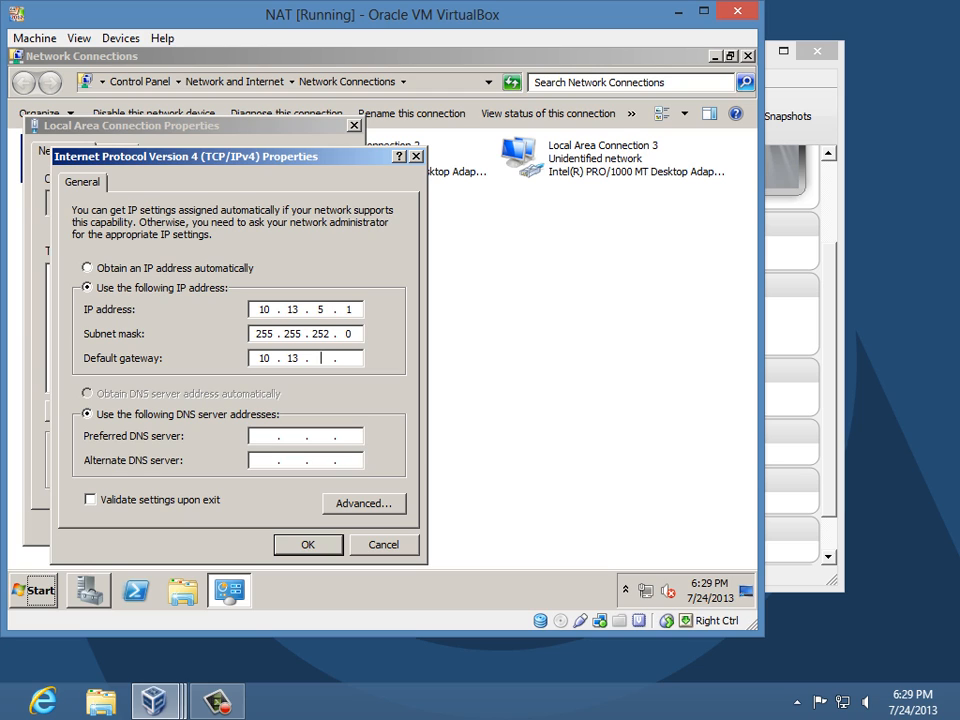
pyautogui.write('4 . 1')
pyautogui.press('Tab')
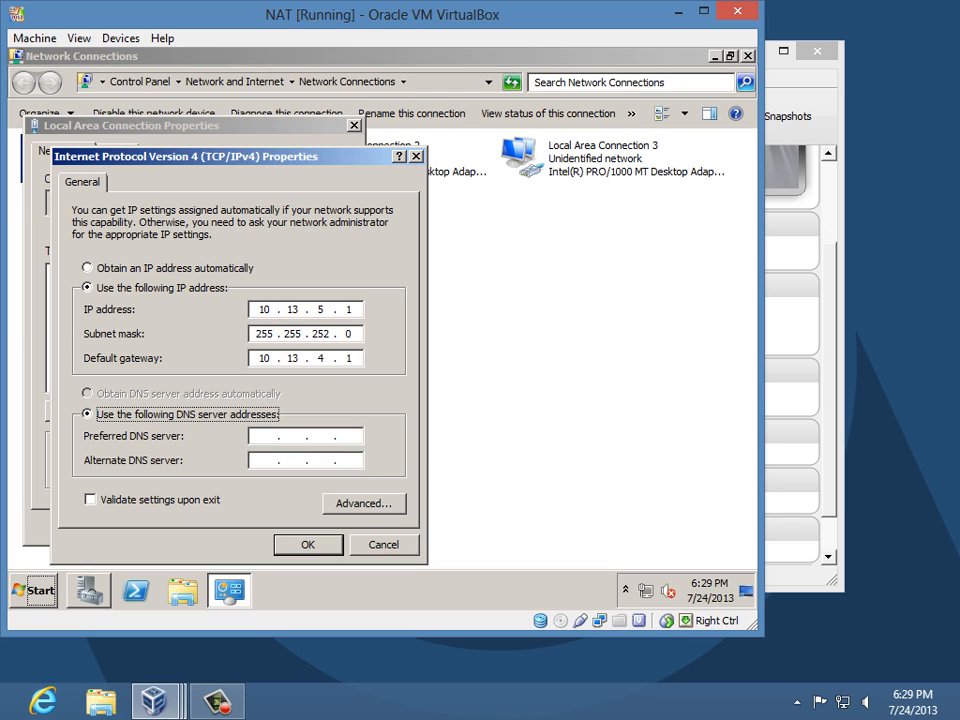
pyautogui.press('Tab')
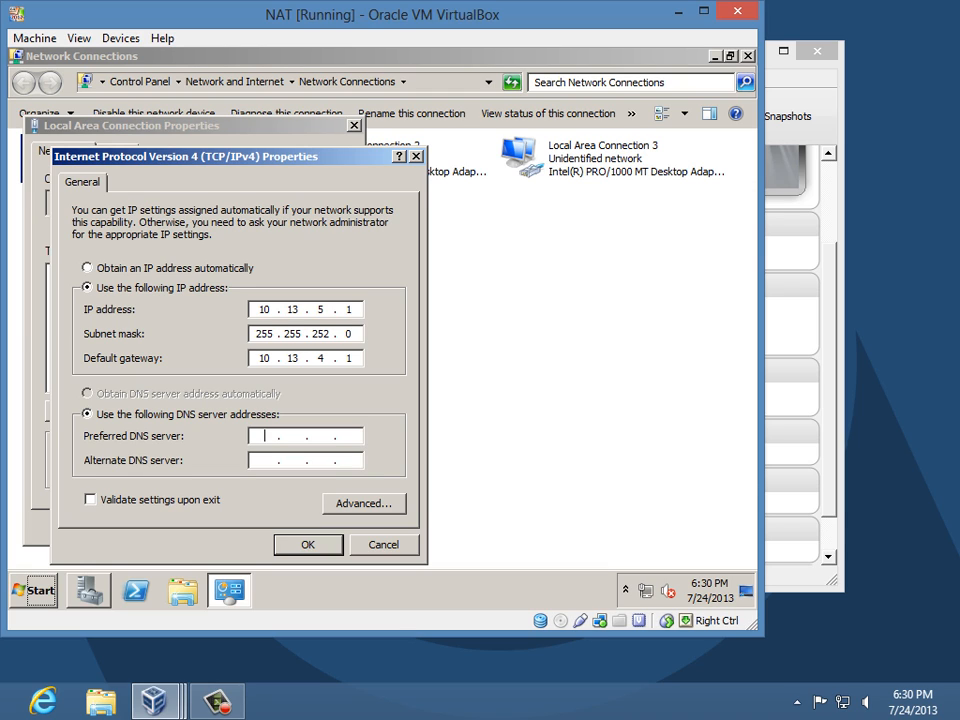
pyautogui.write('192.168')
pyautogui.write('100.')
pyautogui.write('2 . 168 . 100 . 2')
# - Save the IPv4 settings, recheck them, and close the connection's properties
pyautogui.click(308, 545)
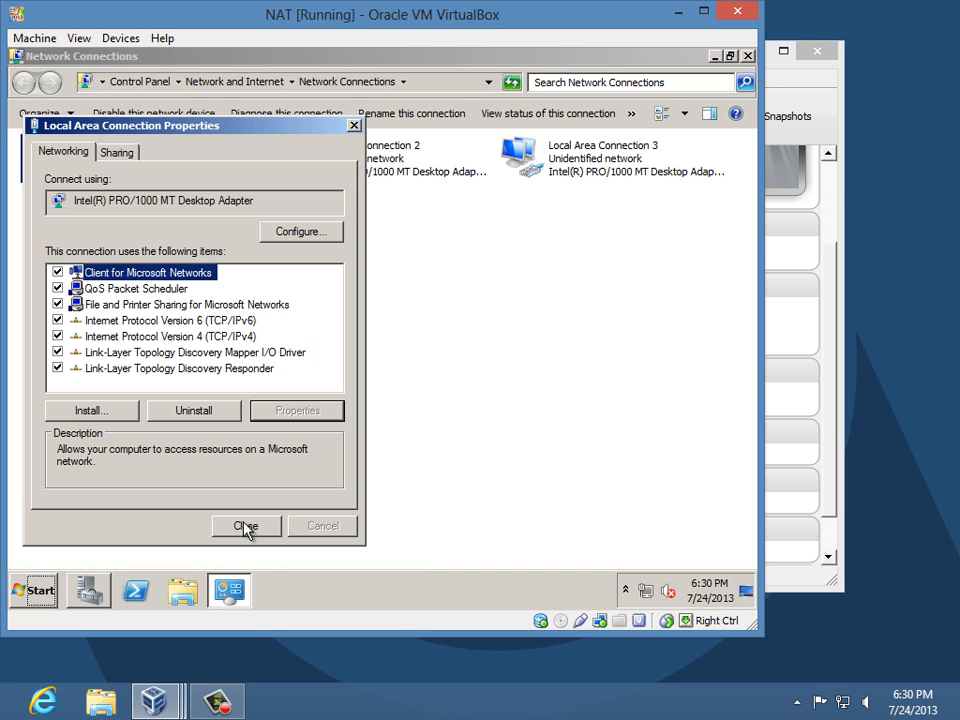
pyautogui.click(176, 337)
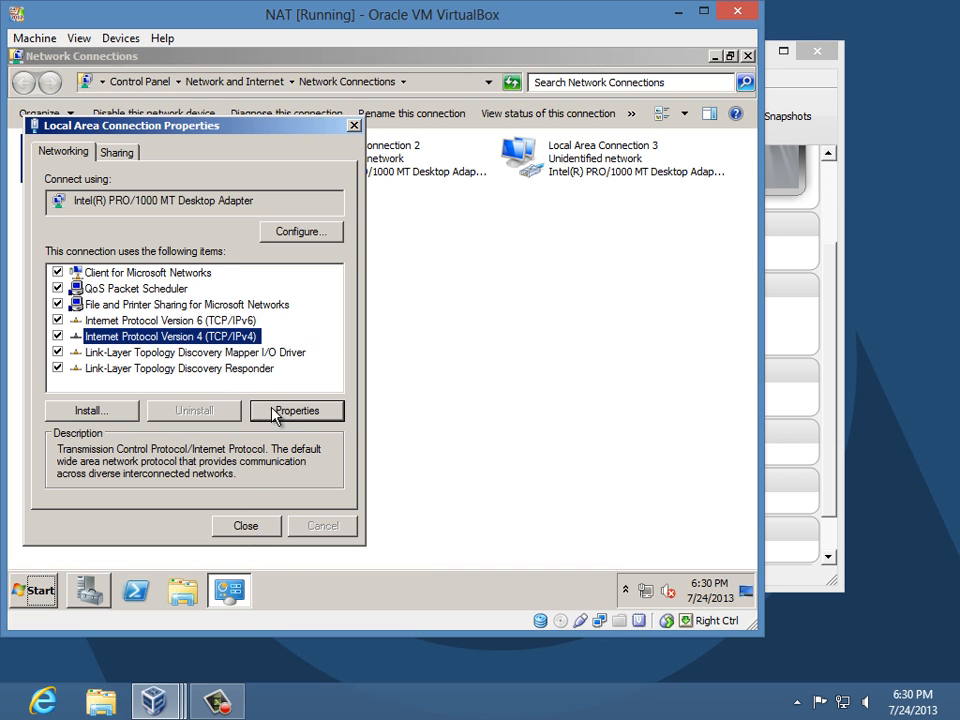
pyautogui.click(285, 410)
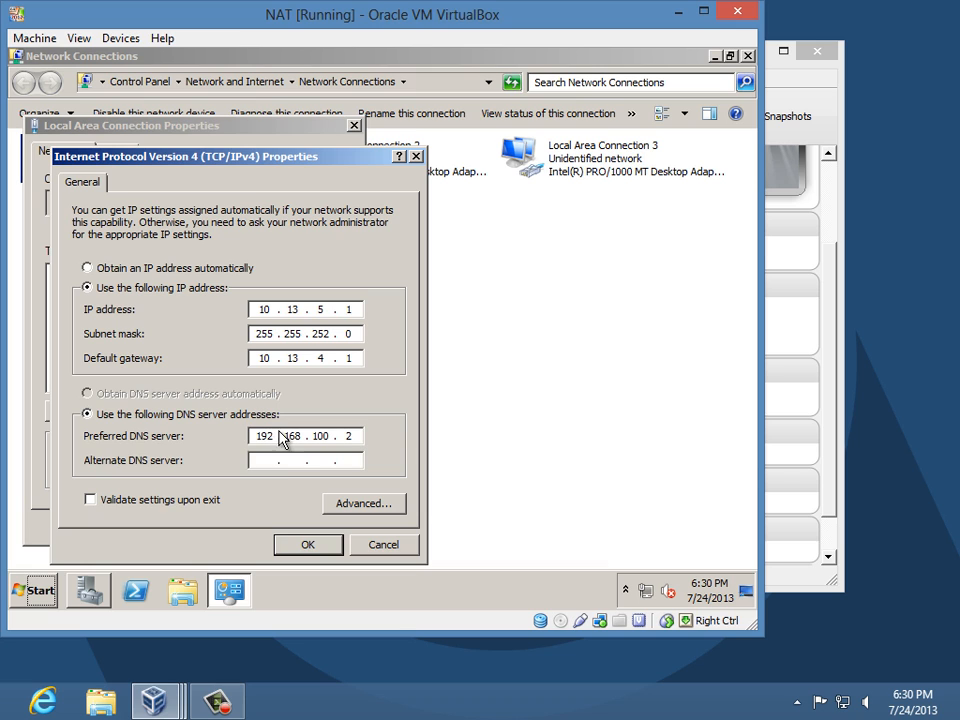
pyautogui.click(306, 545)
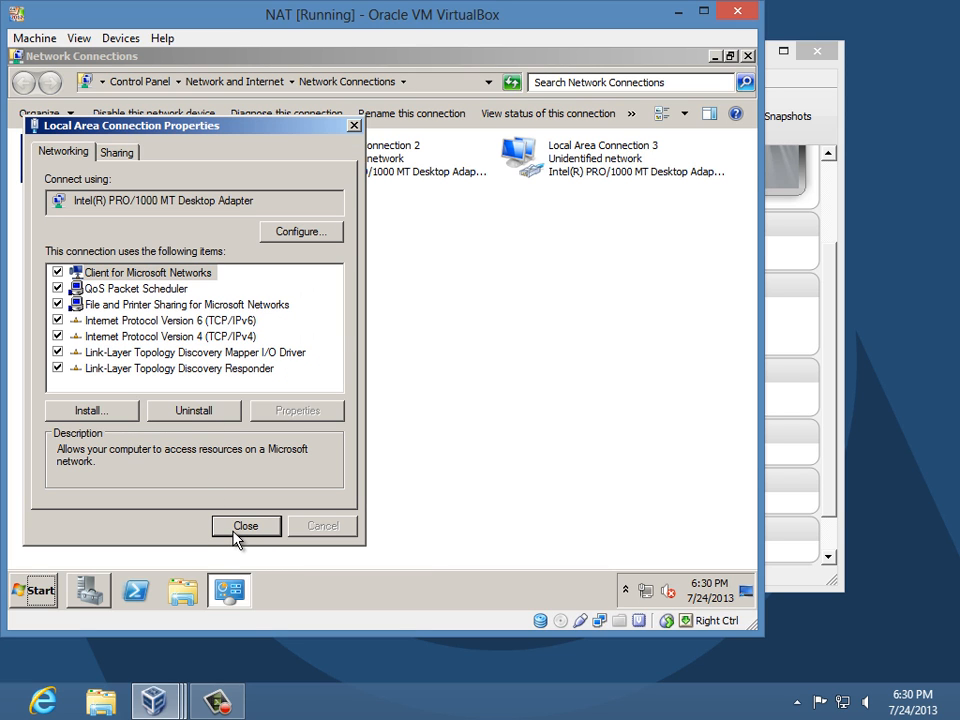
pyautogui.click(240, 533)
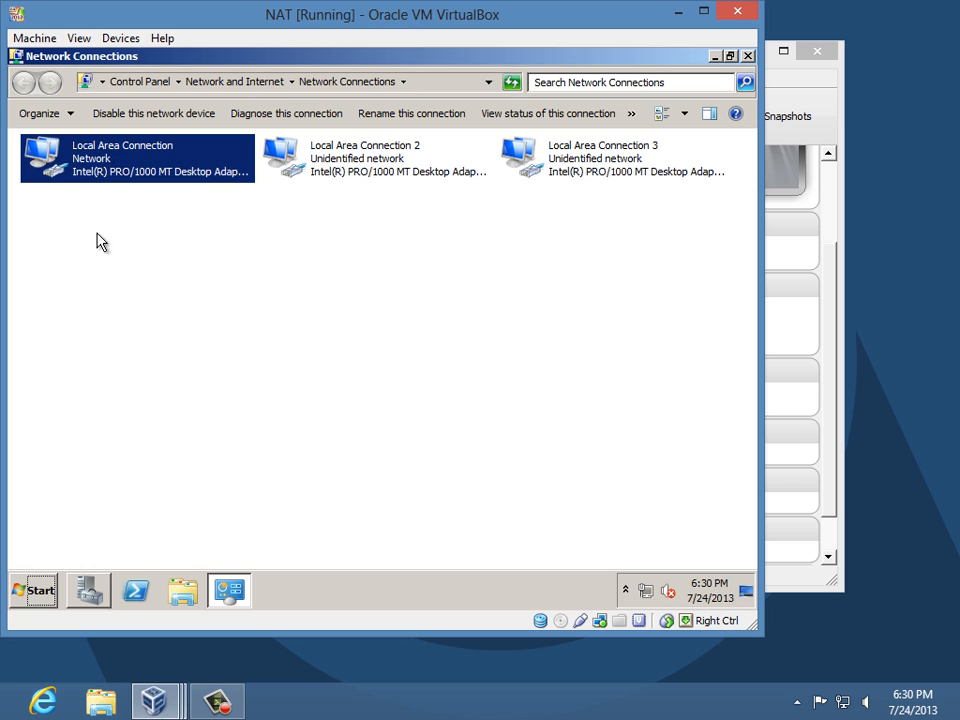
# - Rename the three network connections Public, Private and DMZ
pyautogui.press('F2')
pyautogui.write('Public')
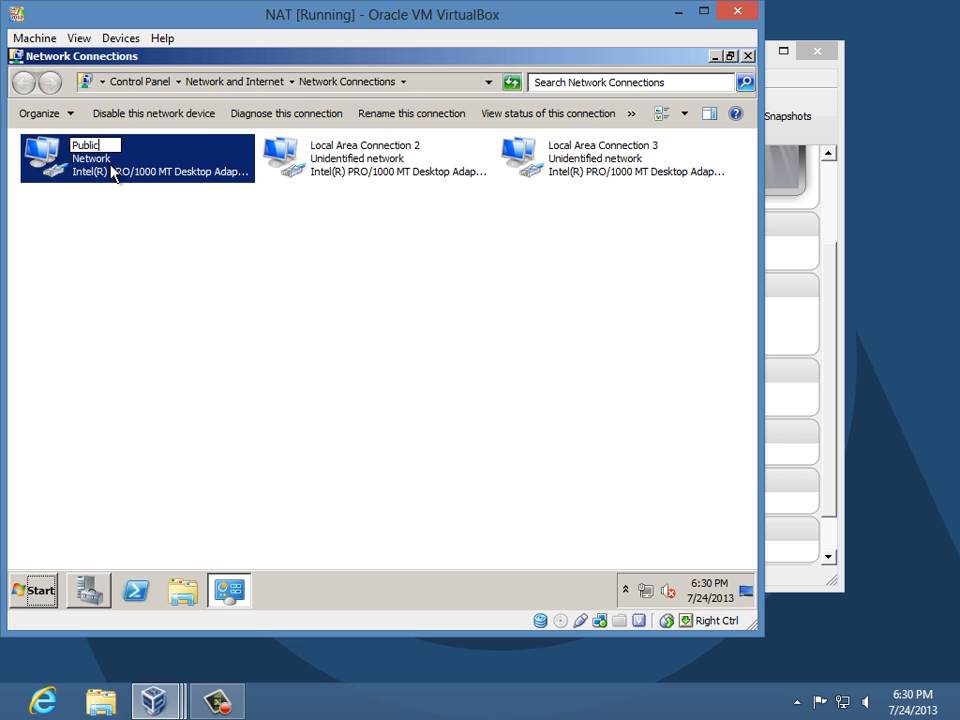
pyautogui.press('Tab')
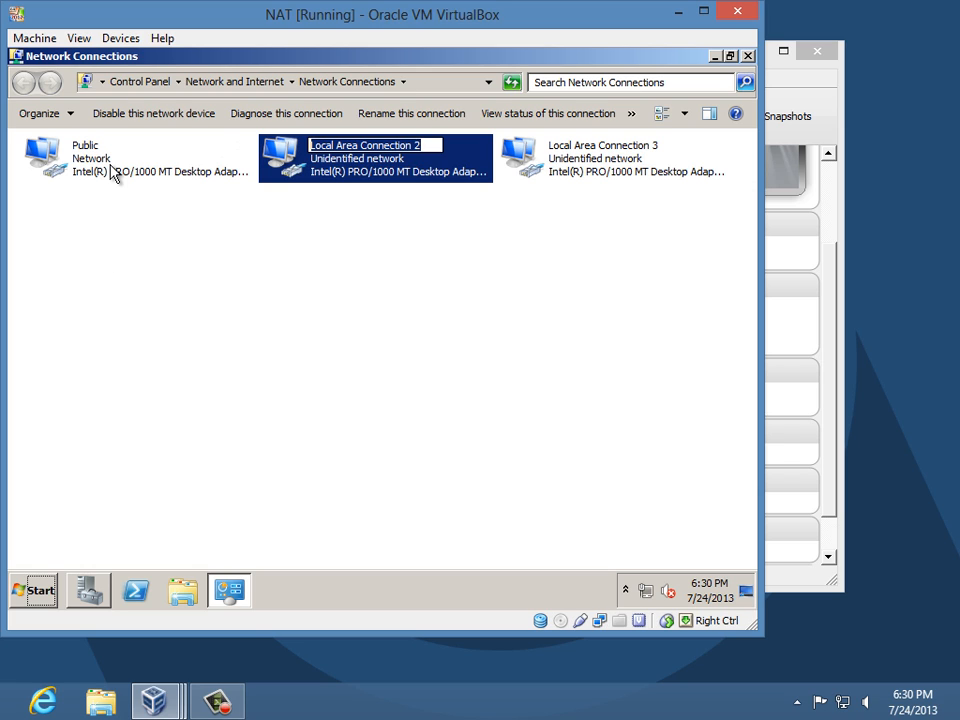
pyautogui.write('Private')
pyautogui.press('Tab')
pyautogui.write('D')
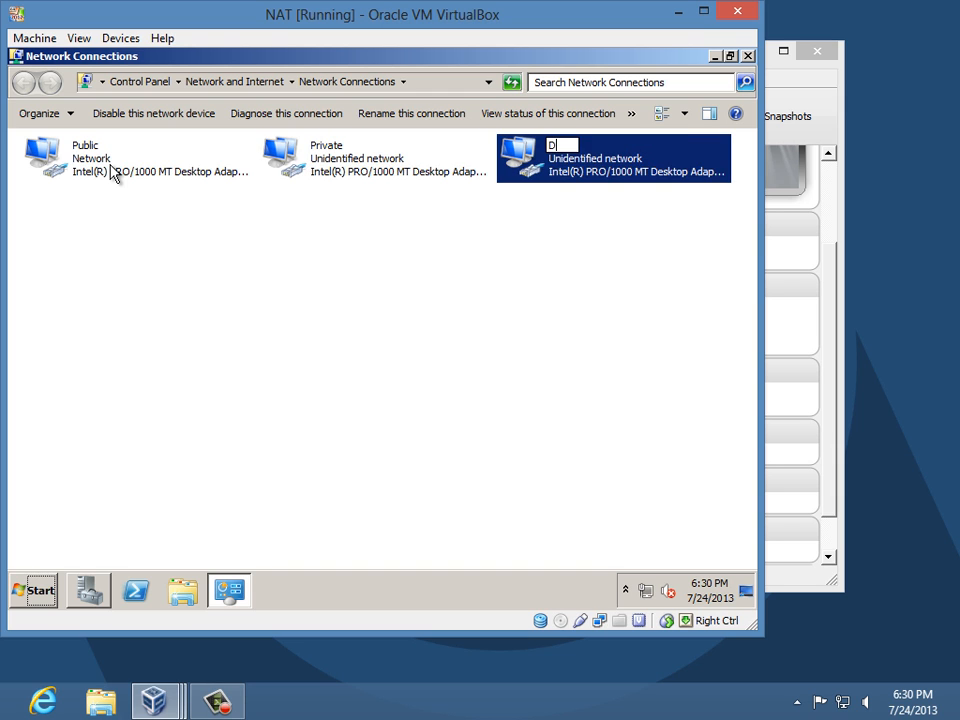
pyautogui.write('MZ')
pyautogui.press('Return')
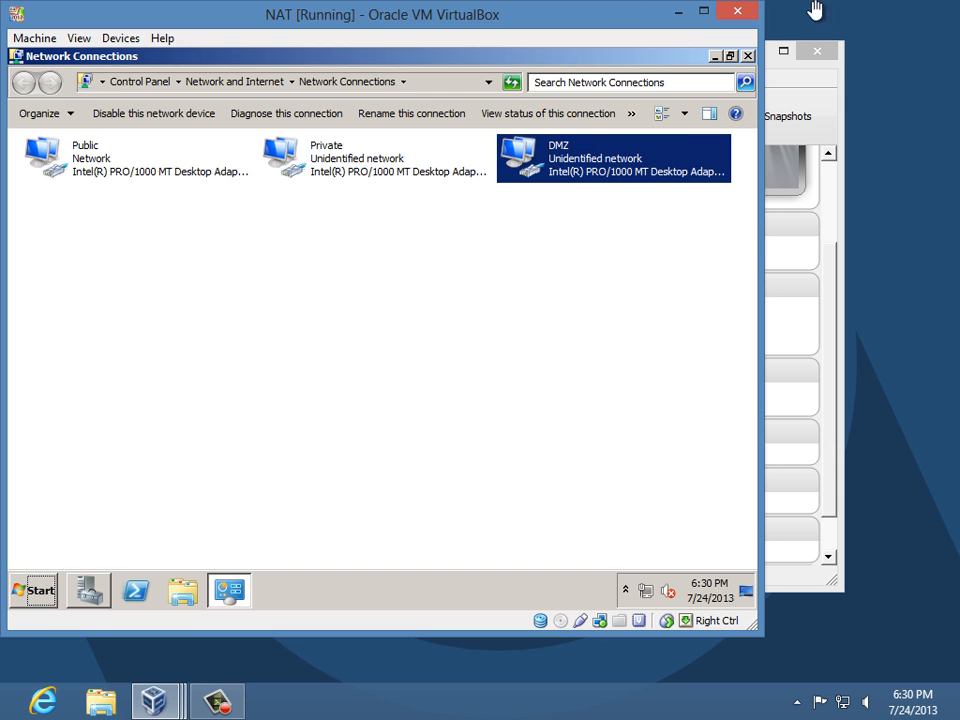
pyautogui.click(786, 78)
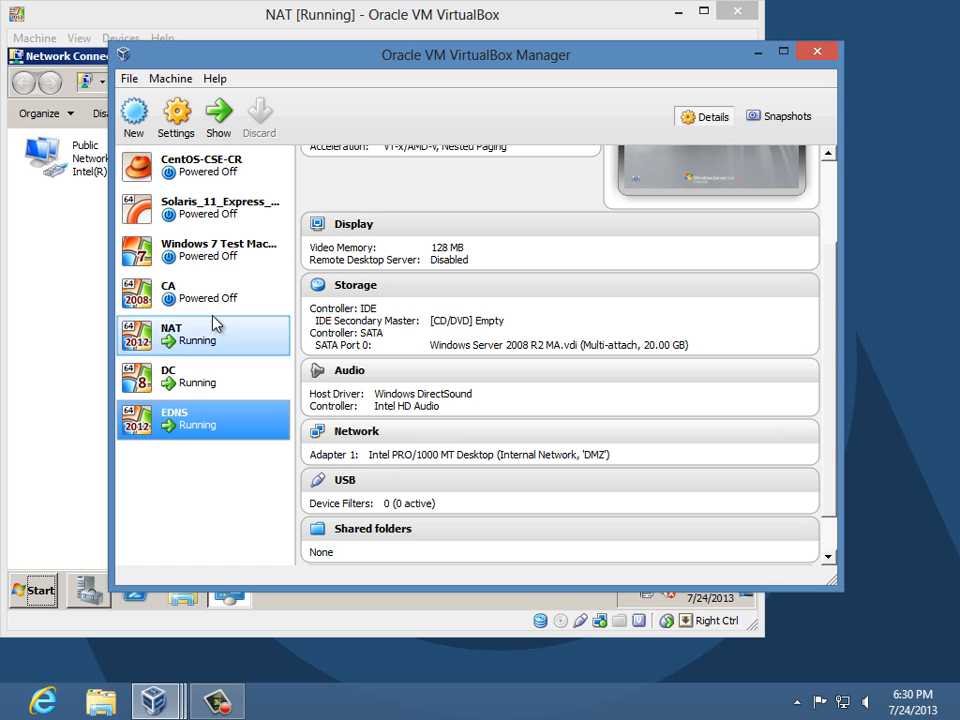
# - Check NAT's bridged, Private and DMZ adapters, then return to the NAT VM window
pyautogui.click(190, 336)
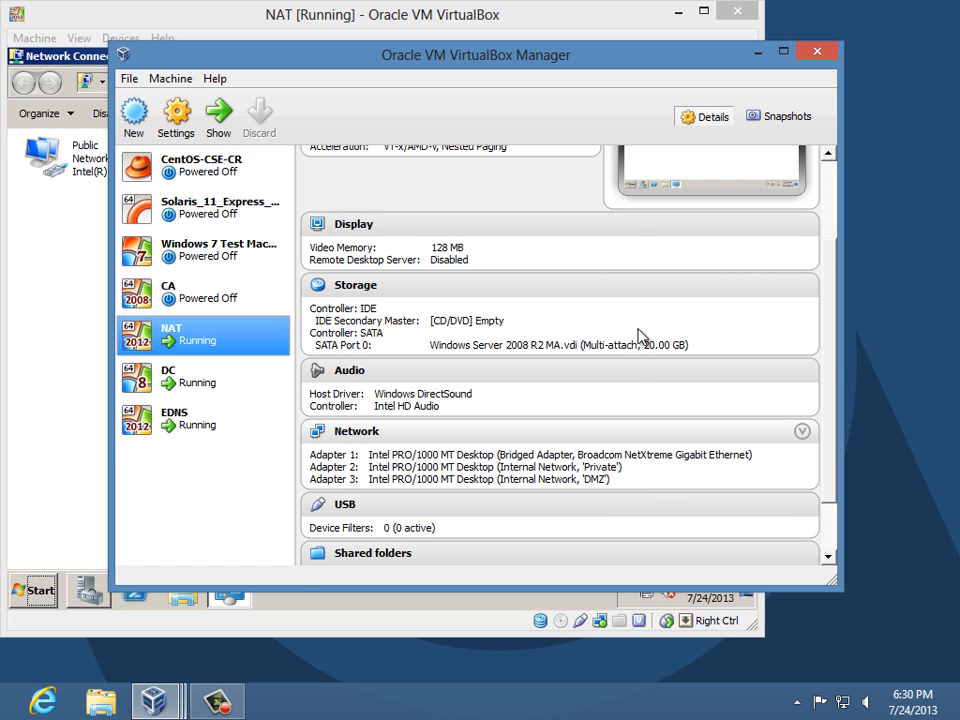
pyautogui.click(564, 25)
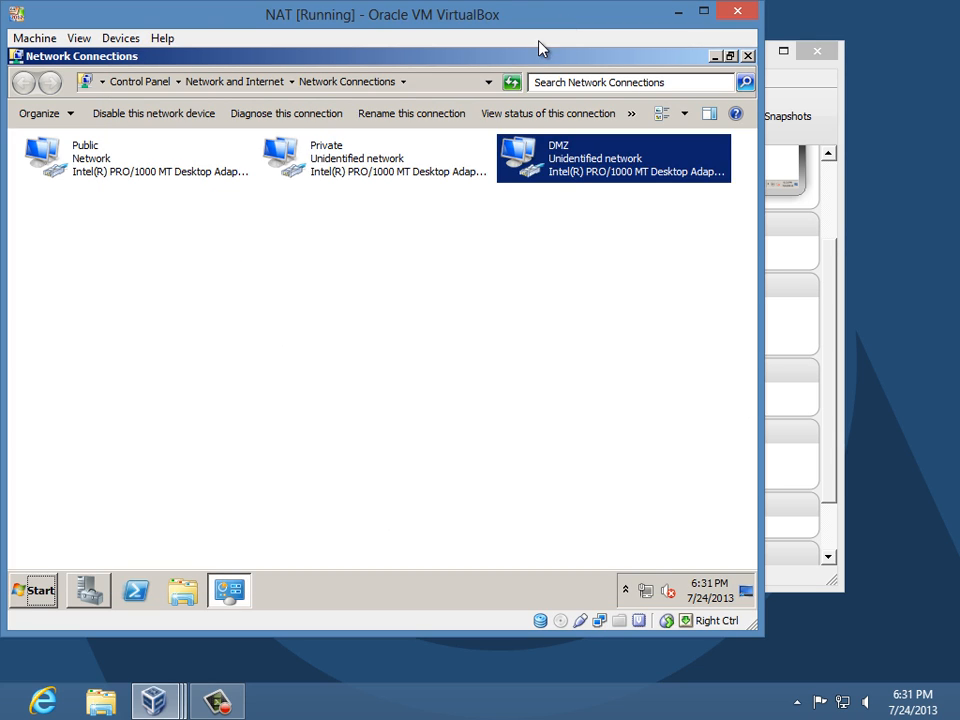
# - Open the Private connection's IPv4 properties and switch to manual addressing
pyautogui.rightClick(325, 172)
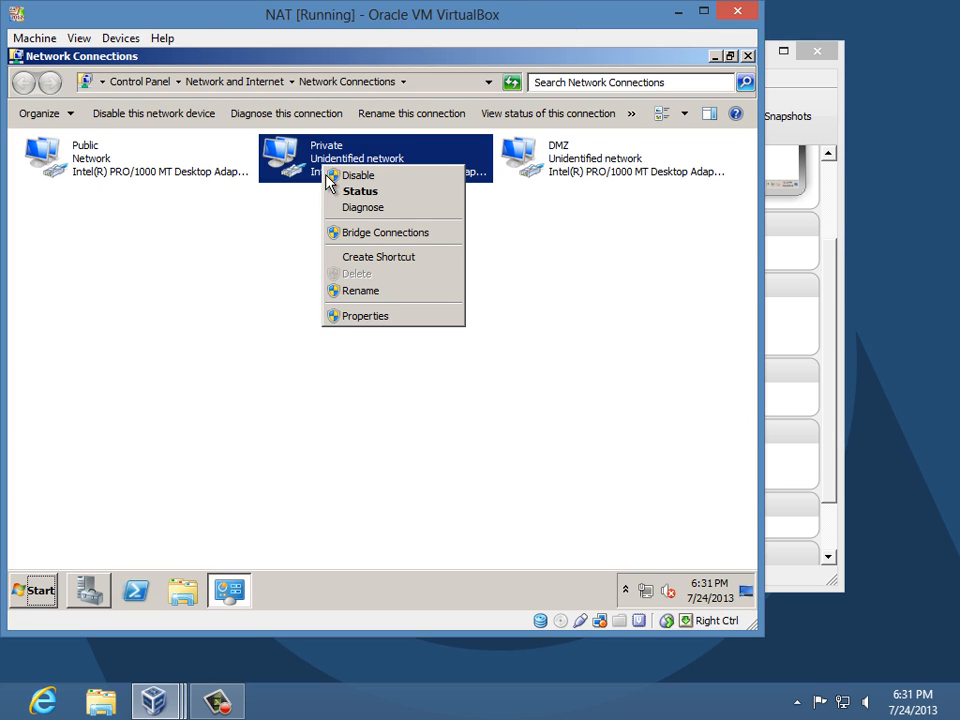
pyautogui.click(375, 316)
pyautogui.click(205, 336)
pyautogui.click(320, 410)
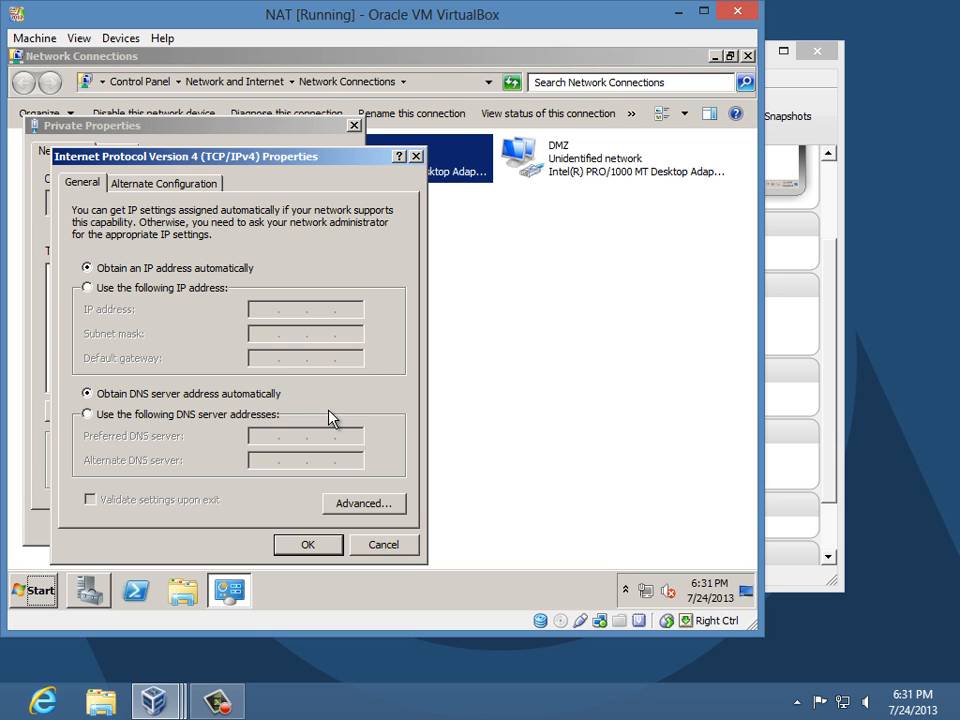
pyautogui.click(152, 288)
# - Enter IP 192.168.100.1, mask 255.255.255.128, DNS 192.168.100.2 and apply
pyautogui.click(258, 309)
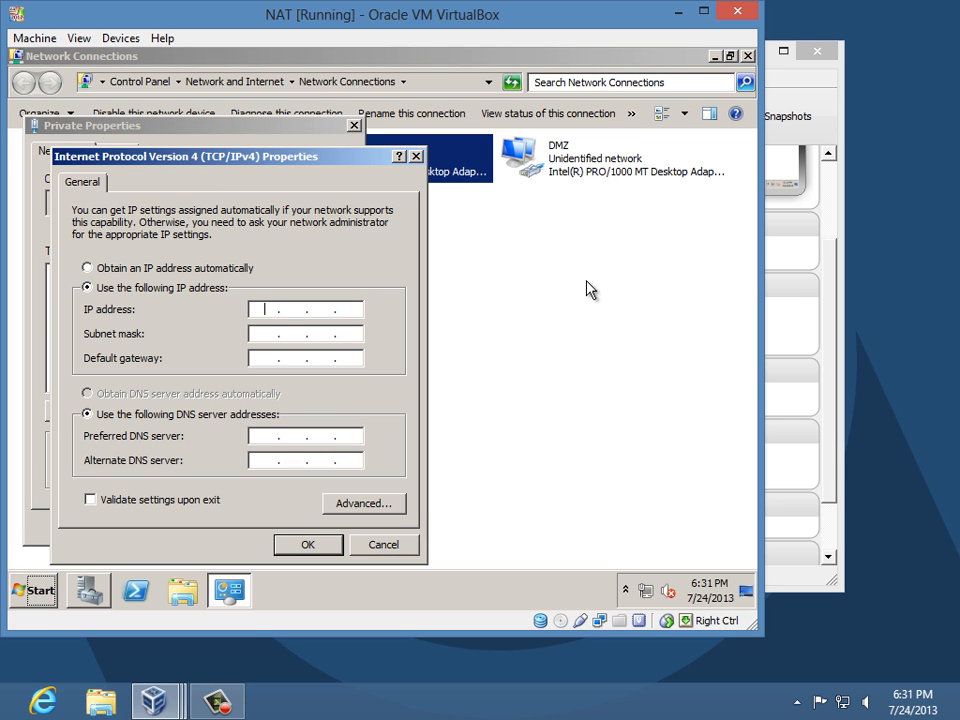
pyautogui.write('192 . 168 . 100 . 1')
pyautogui.press('Tab')
pyautogui.write('255 . 2')
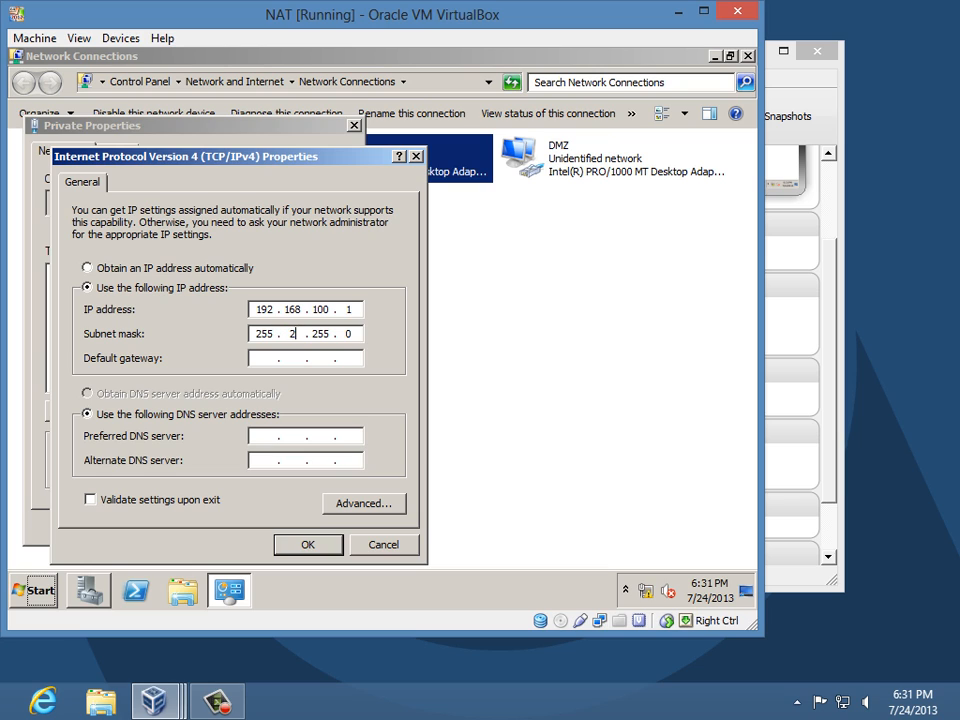
pyautogui.write('55 . 255 . 128')
pyautogui.press('Tab')
pyautogui.press('Tab')
pyautogui.press('Tab')
pyautogui.write('192 . 168 . 100 . 2')
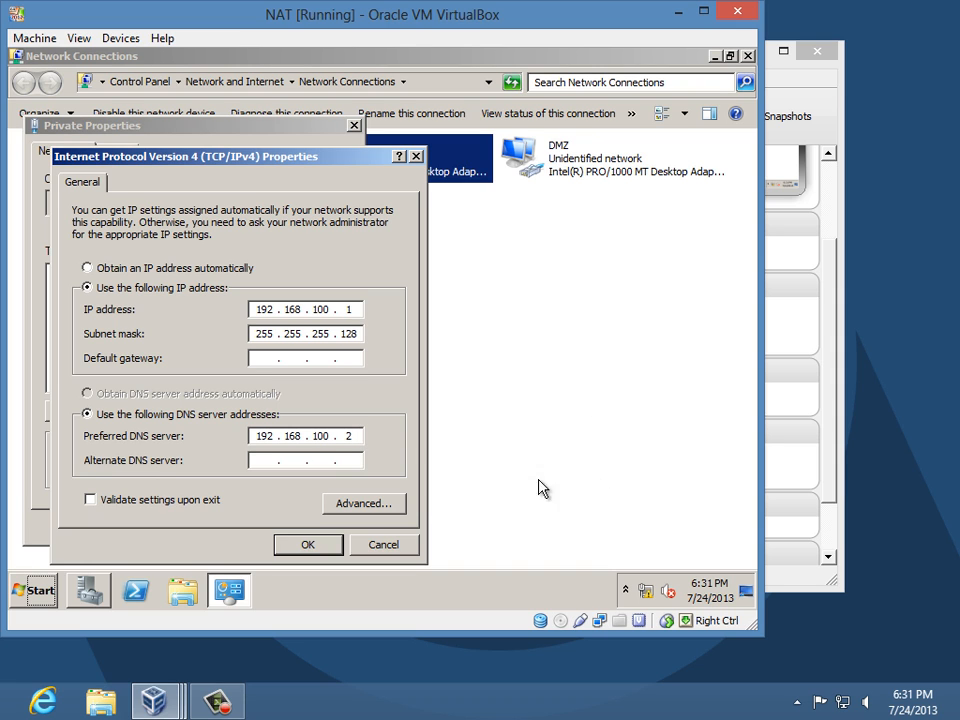
pyautogui.click(311, 550)
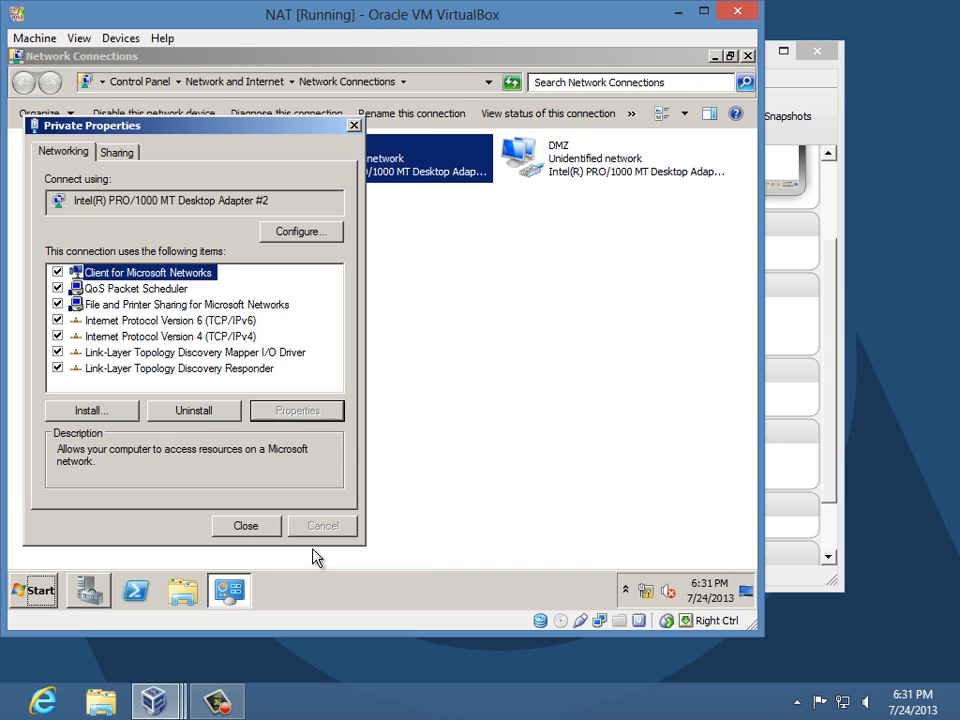
pyautogui.click(240, 532)
# - Open the DMZ connection's IPv4 properties and switch to manual addressing
pyautogui.rightClick(563, 172)
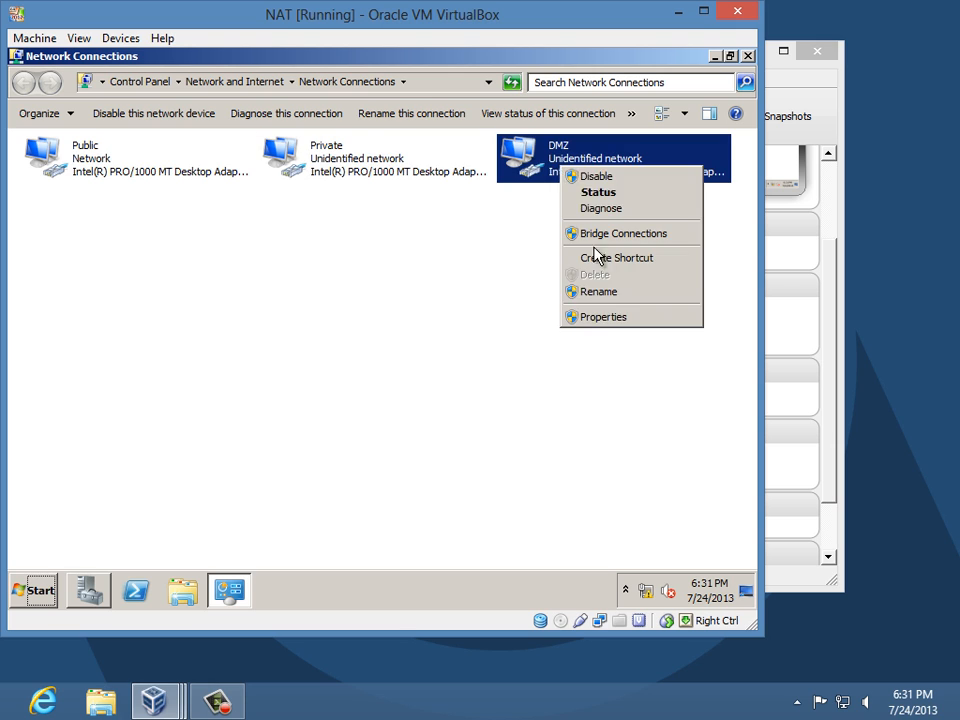
pyautogui.click(603, 317)
pyautogui.click(222, 334)
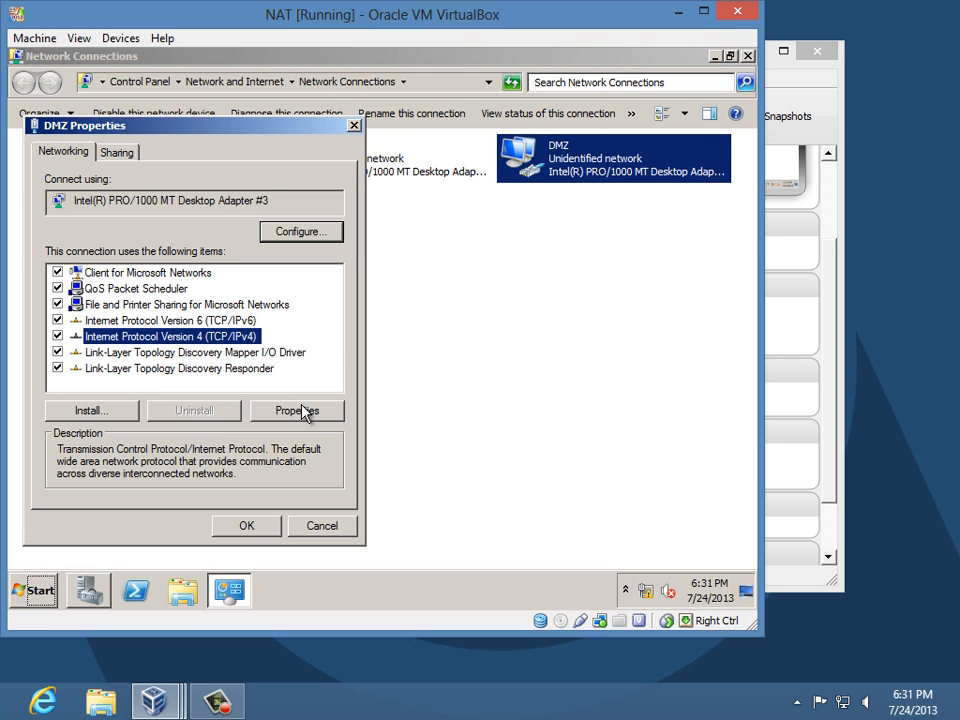
pyautogui.click(304, 409)
pyautogui.click(112, 288)
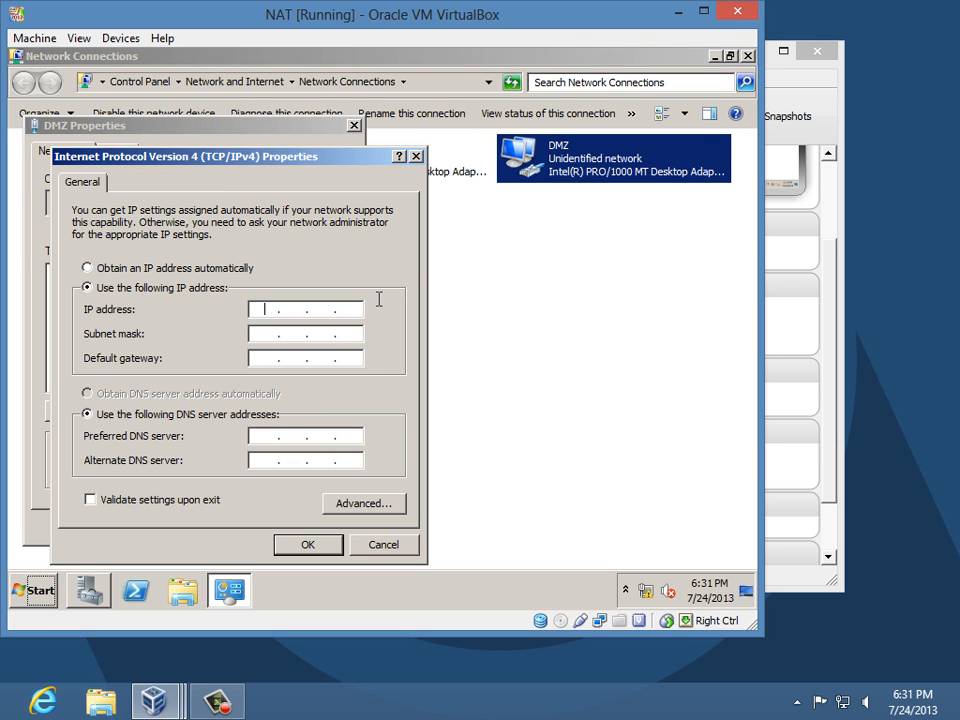
# - Enter IP 192.168.100.129, mask 255.255.255.128, DNS 192.168.100.2, apply, and close Network Connections
pyautogui.write('192 . 168 . 100 . 129')
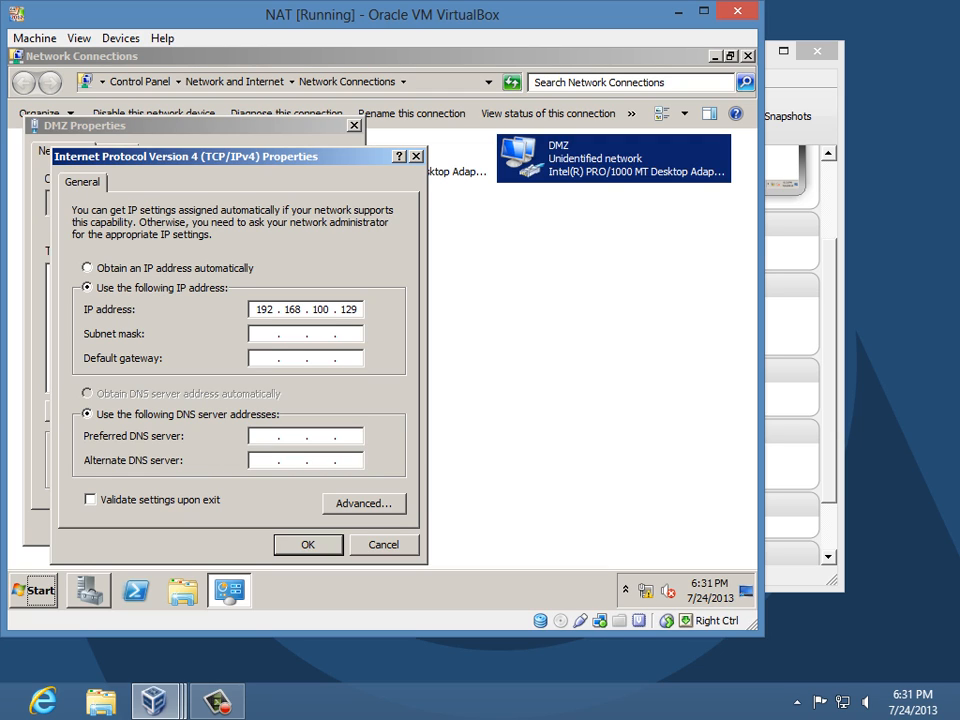
pyautogui.press('Tab')
pyautogui.write('255 . 255 . 255 . 128')
pyautogui.press('Tab')
pyautogui.press('Tab')
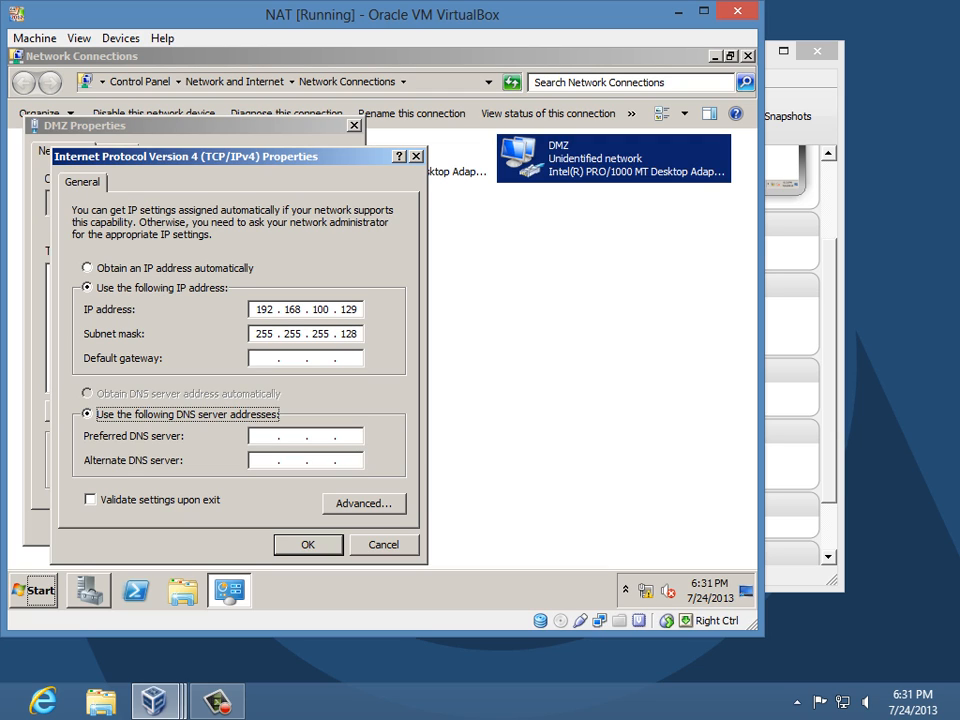
pyautogui.press('Tab')
pyautogui.write('192 . 168 . 10')
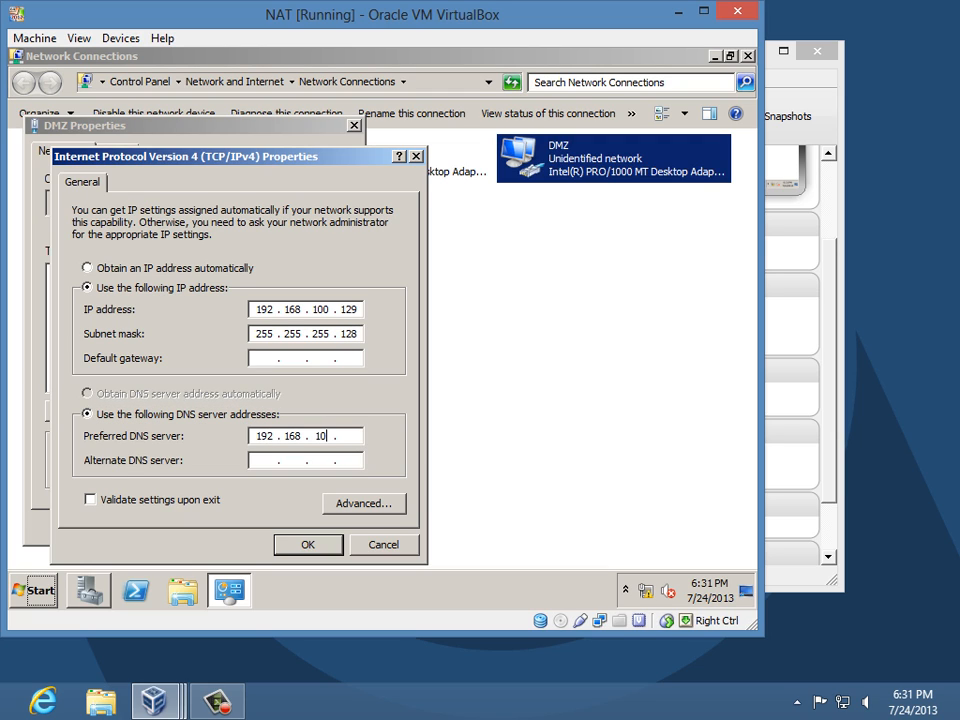
pyautogui.write('0 . 2')
pyautogui.click(338, 540)
pyautogui.click(246, 526)
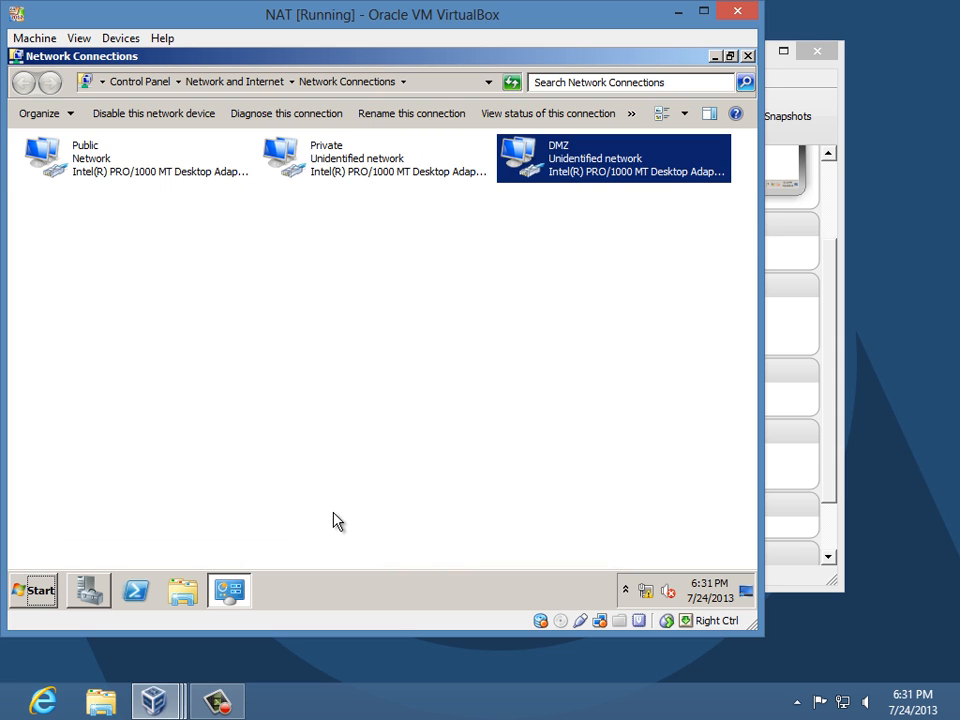
pyautogui.hotkey('alt', 'F4')
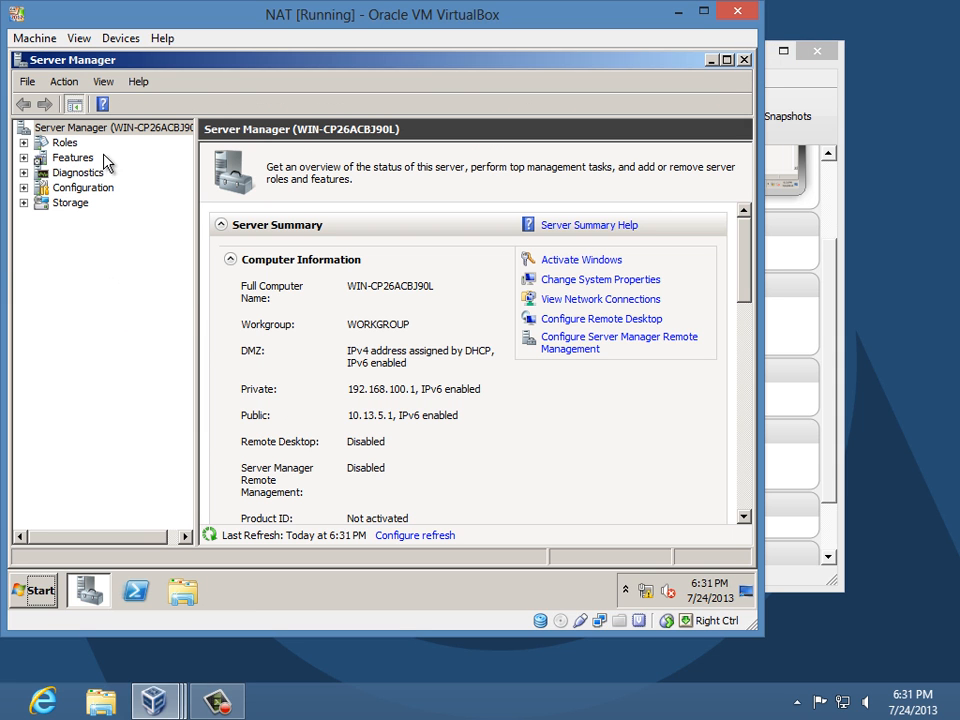
# - Change the computer name to CS01-VM1 and accept the restart to apply it
pyautogui.click(646, 284)
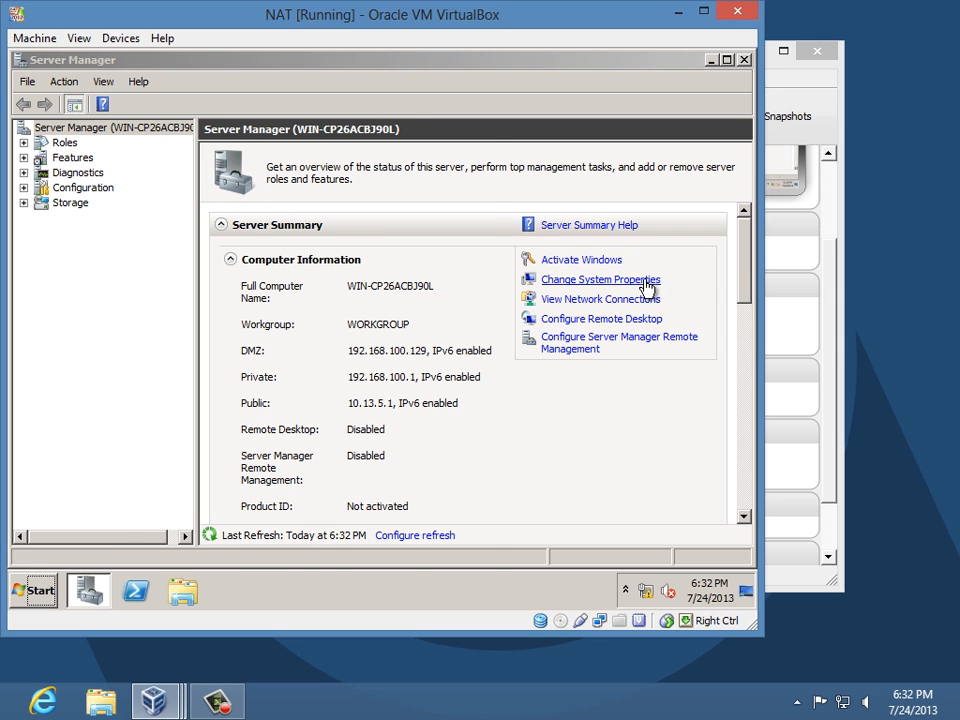
pyautogui.click(431, 353)
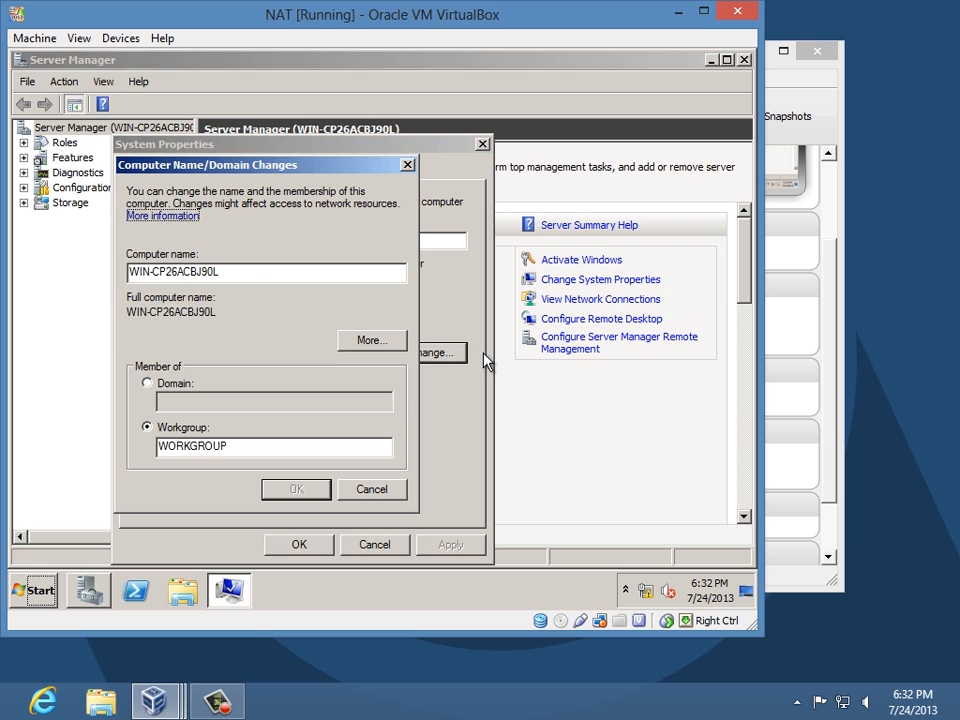
pyautogui.moveTo(242, 270); pyautogui.dragTo(19, 274)
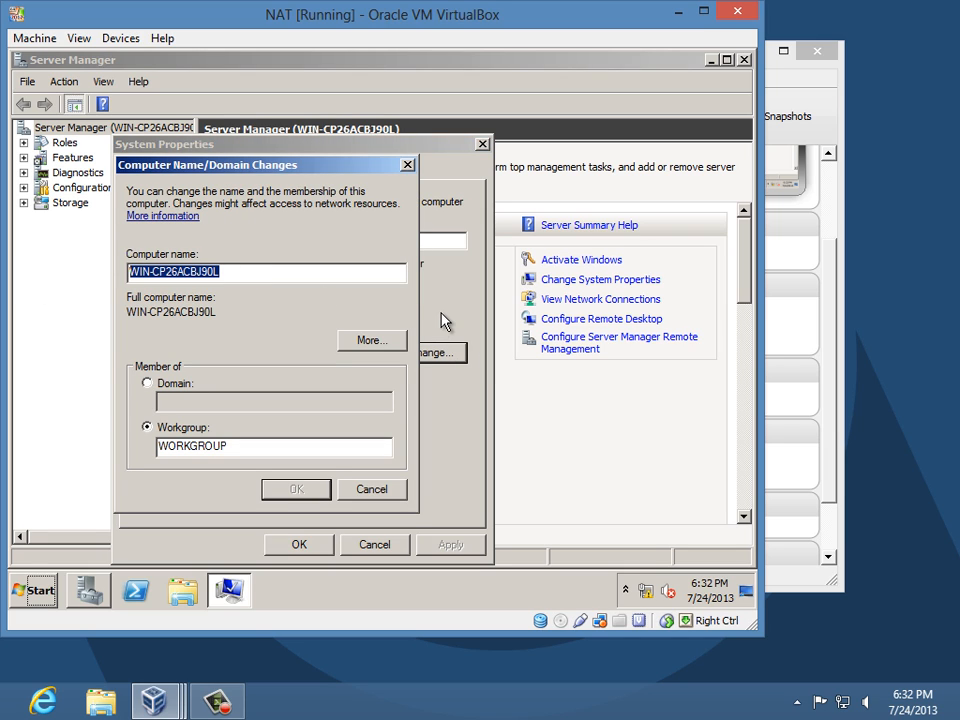
pyautogui.write('CS01-VM1')
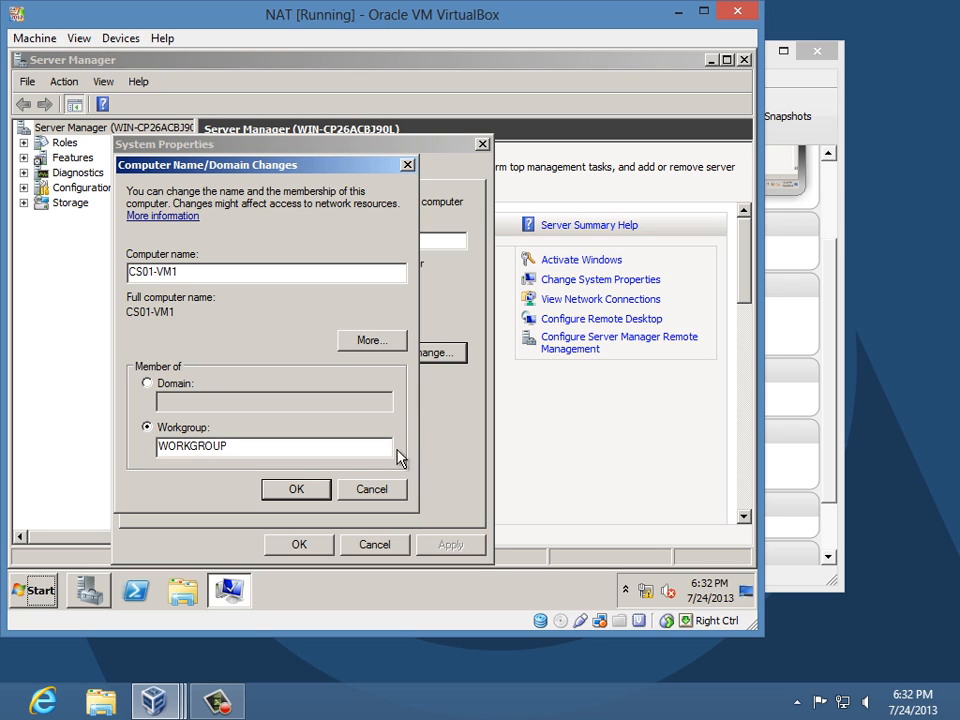
pyautogui.click(304, 489)
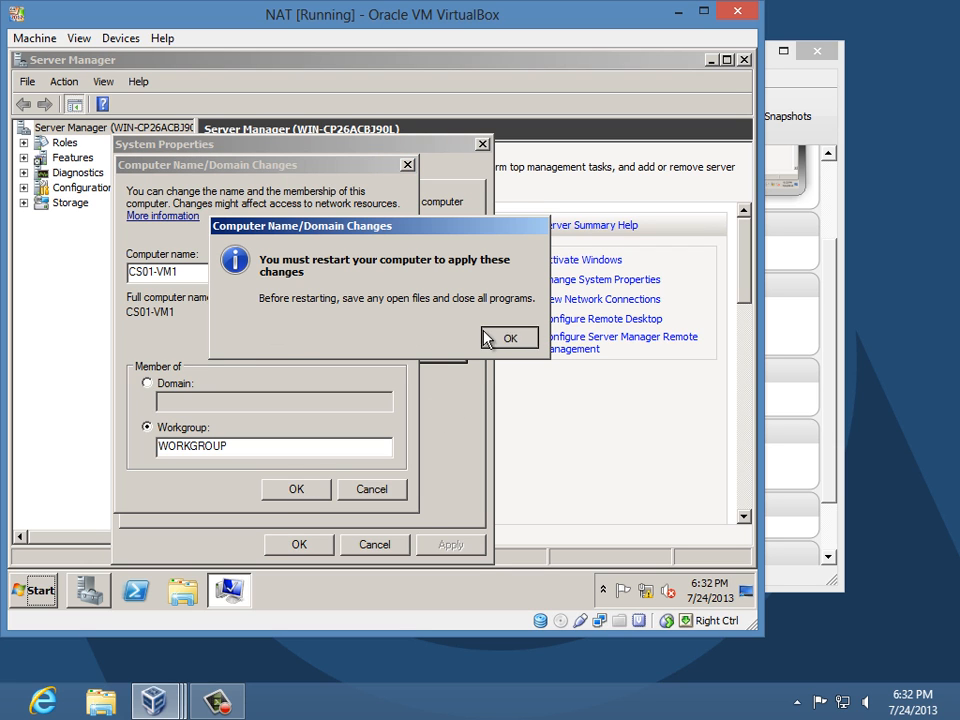
pyautogui.click(500, 337)
pyautogui.click(328, 541)
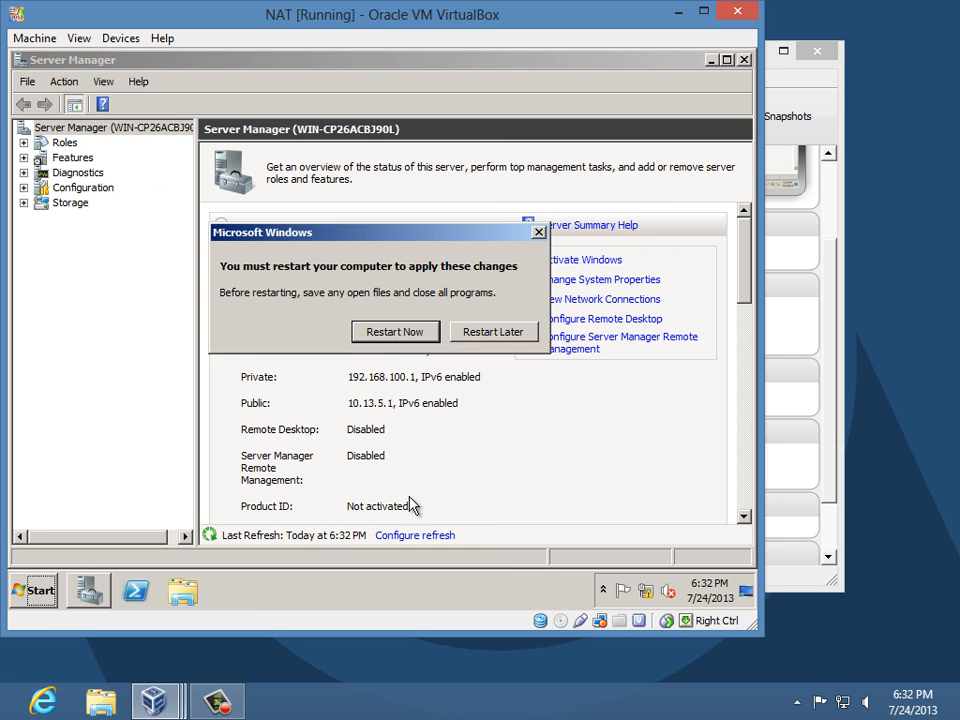
pyautogui.click(452, 333)
# - Switch to the DC VM and log on as Administrator with the account password
pyautogui.moveTo(165, 706)
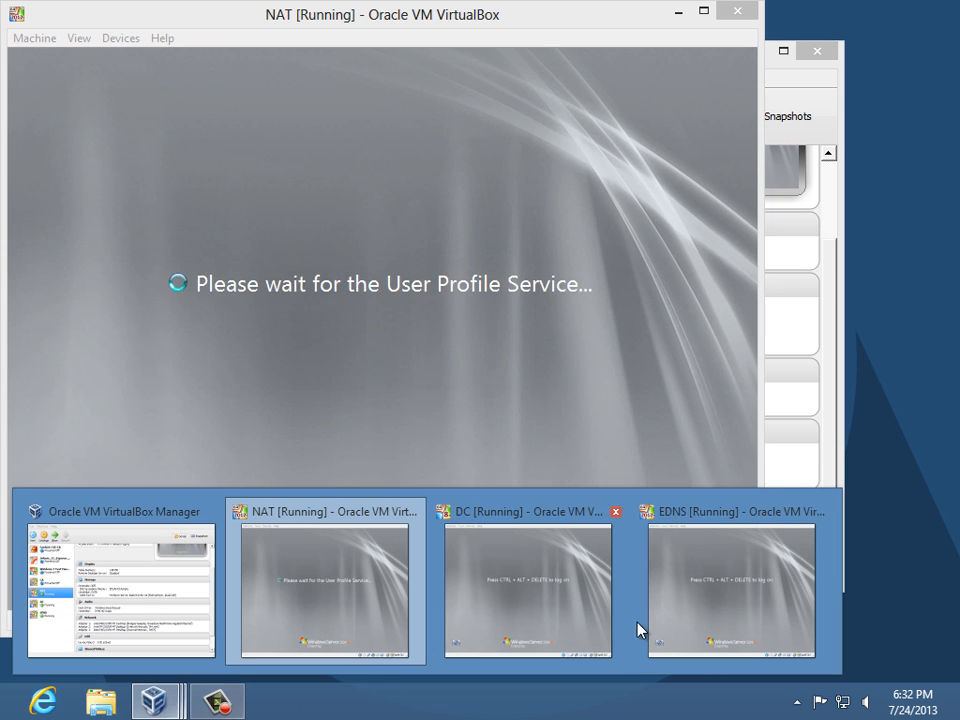
pyautogui.click(560, 586)
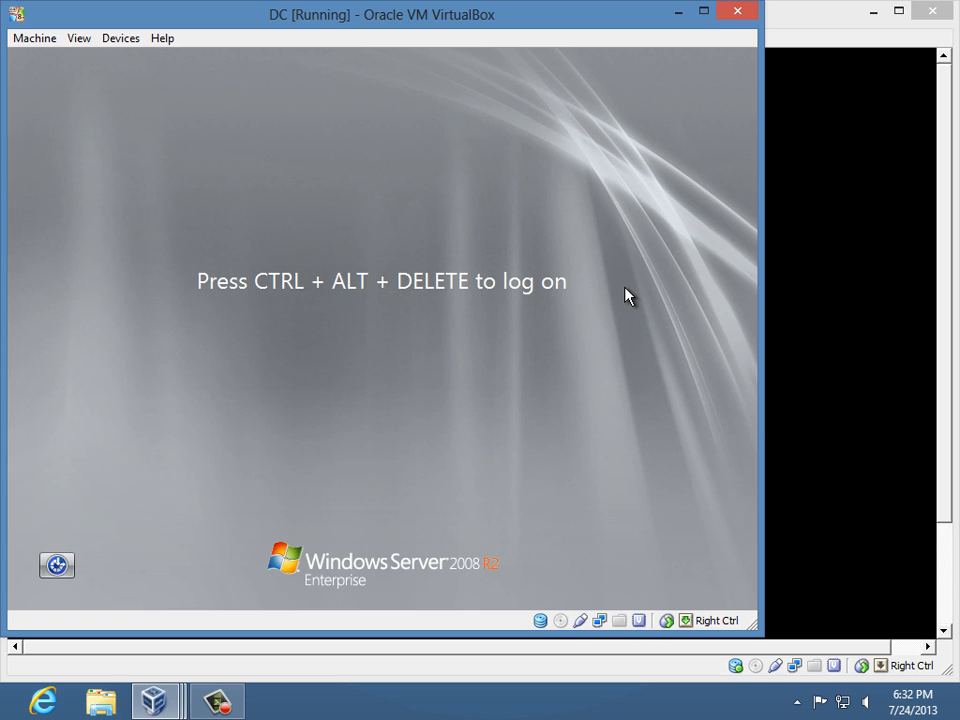
pyautogui.hotkey('ctrl', 'alt', 'Delete')
pyautogui.write('***')
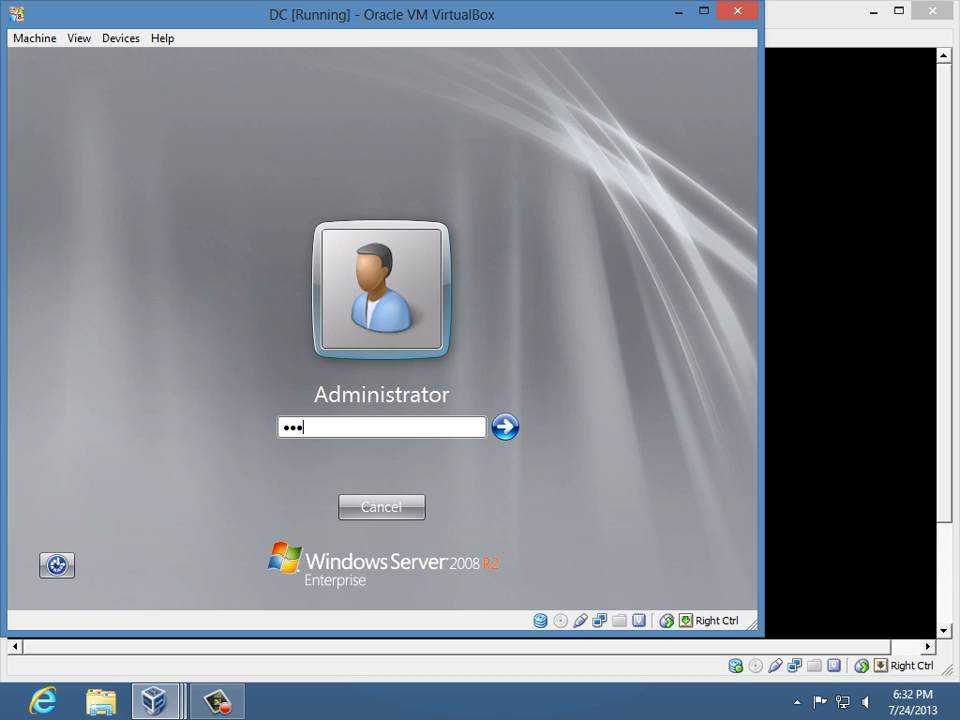
pyautogui.write('*****')
pyautogui.press('Return')
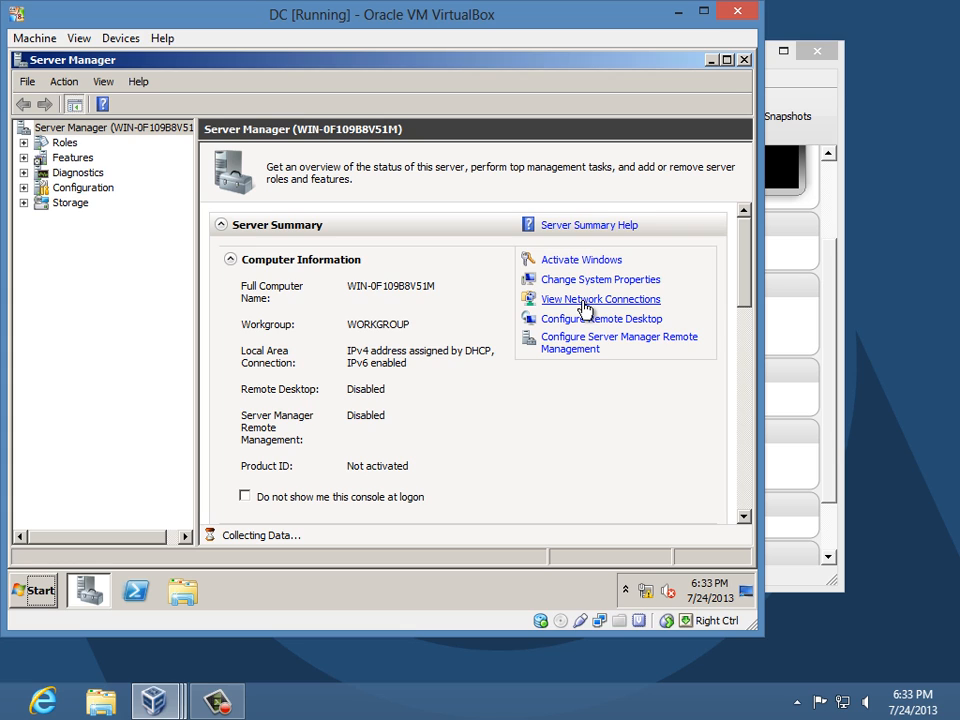
# - Open the DC Local Area Connection's IPv4 properties and switch to manual addressing
pyautogui.click(584, 304)
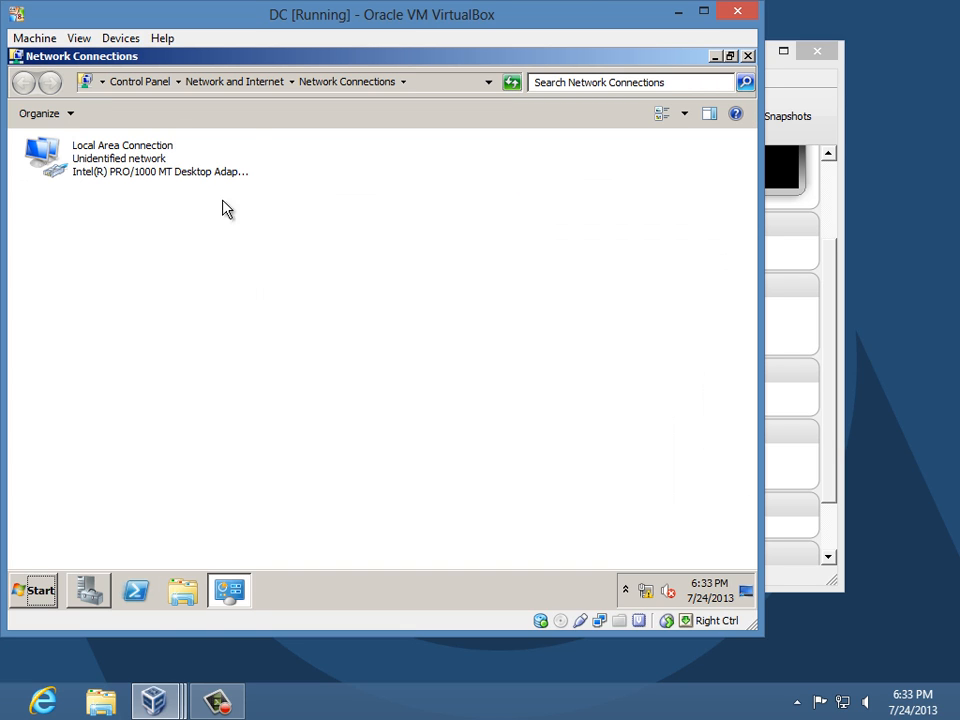
pyautogui.click(72, 172)
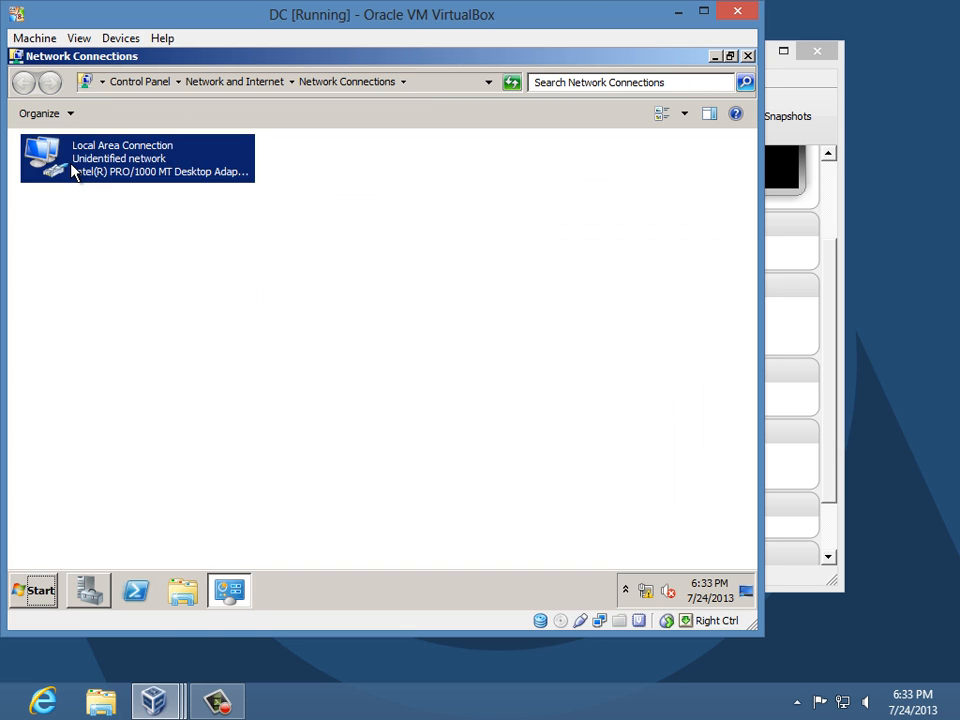
pyautogui.rightClick(72, 172)
pyautogui.click(130, 316)
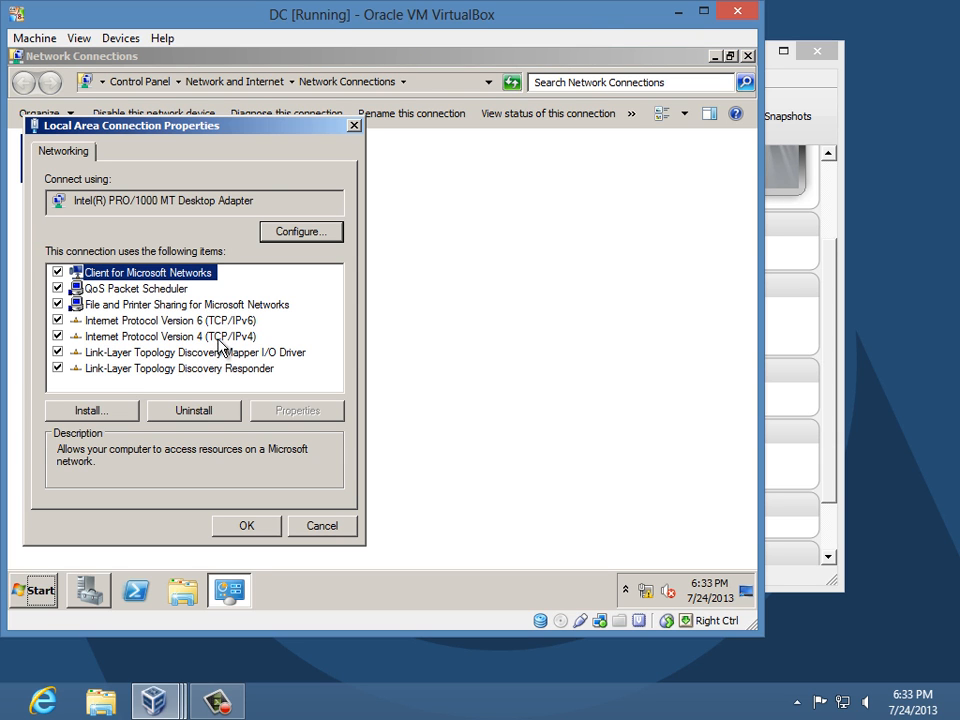
pyautogui.click(218, 340)
pyautogui.click(324, 414)
pyautogui.click(197, 289)
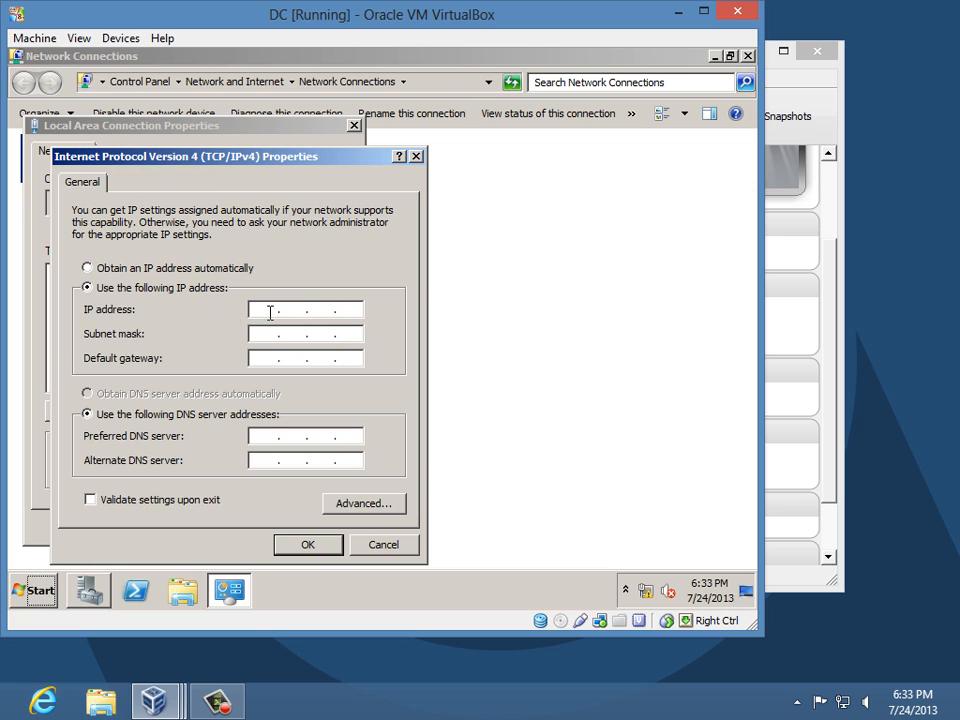
# - Enter IP 192.168.100.2, mask 255.255.255.128, DNS 192.168.100.130 and apply
pyautogui.write('192 . 168 . 100 . 2')
pyautogui.press('Tab')
pyautogui.write('255 . ')
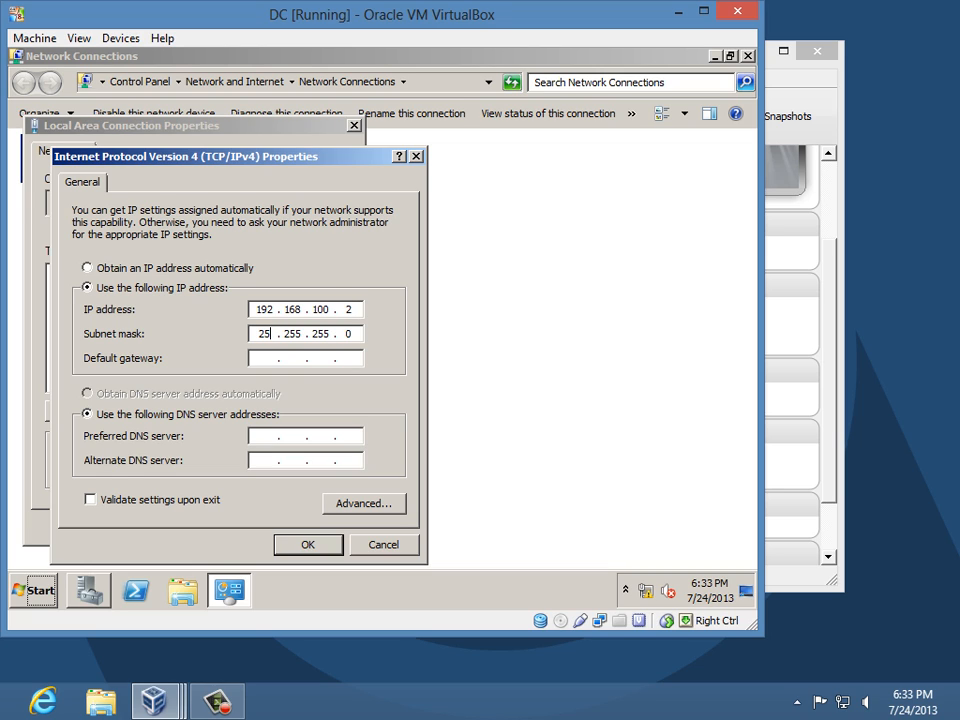
pyautogui.write('255 . 255 . 128')
pyautogui.press('Tab')
pyautogui.press('Tab')
pyautogui.write('192 . 168 . 100 . ')
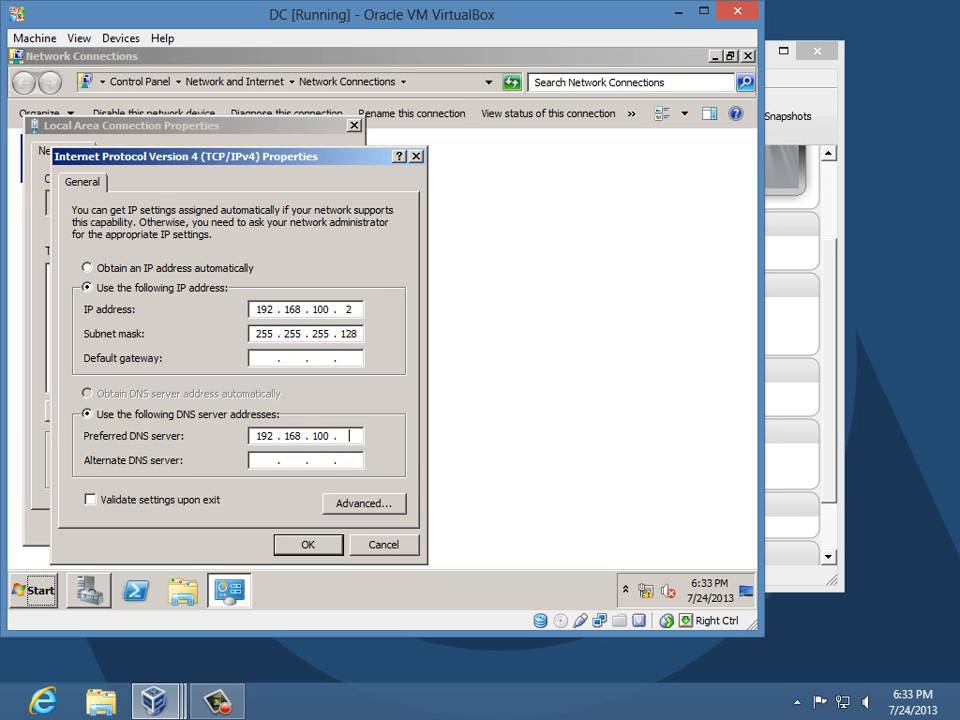
pyautogui.write('130')
pyautogui.click(308, 547)
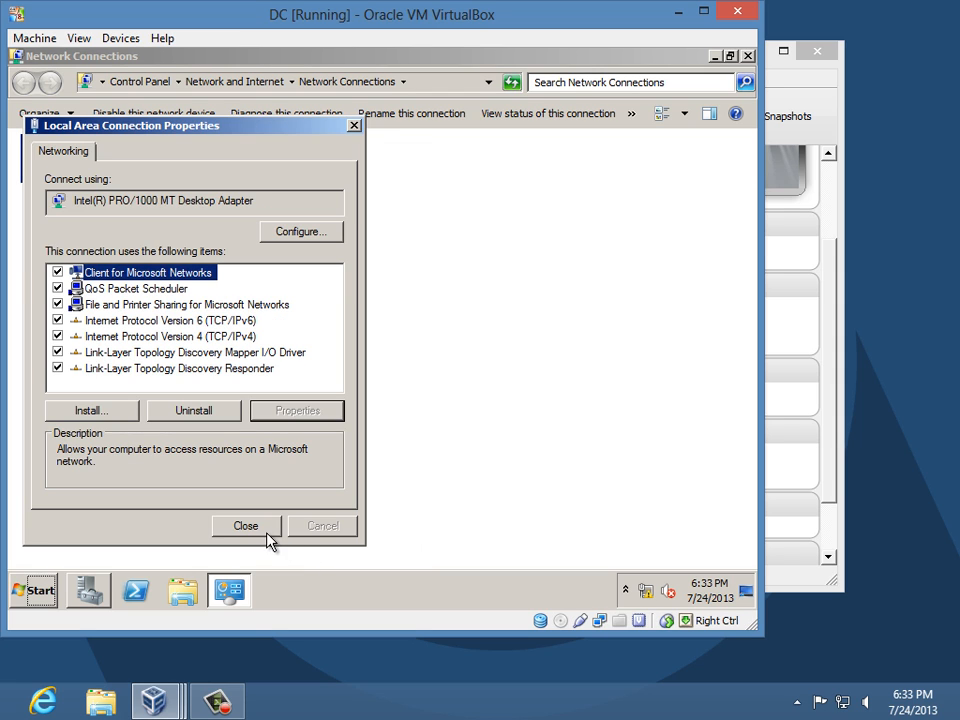
pyautogui.click(752, 58)
# - Replace the DC's computer name with CS01-VM2 in System Properties
pyautogui.click(752, 58)
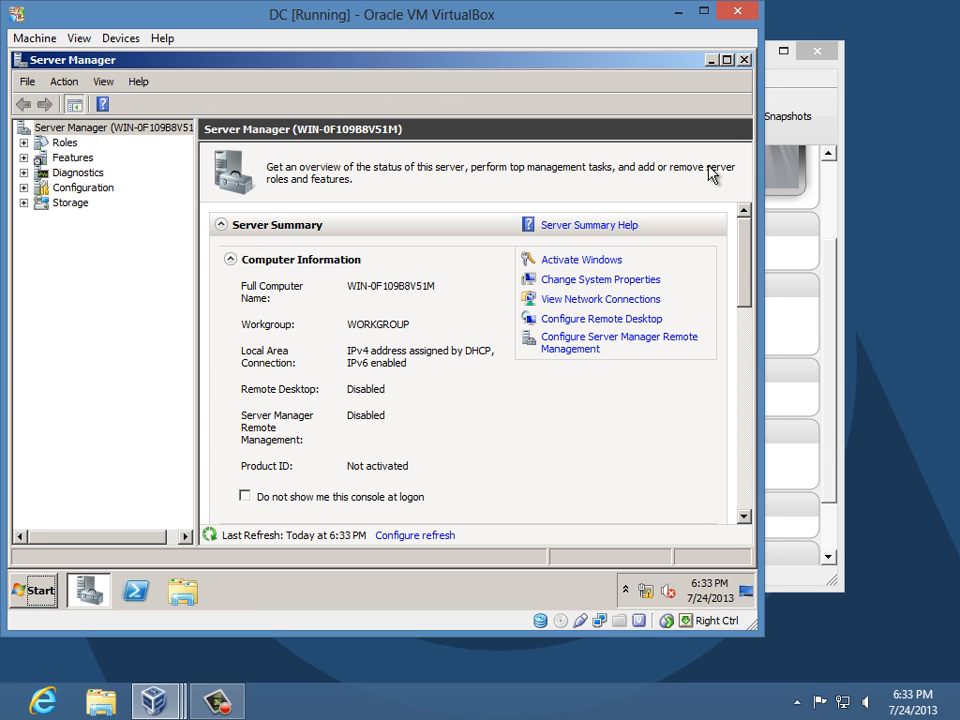
pyautogui.click(614, 283)
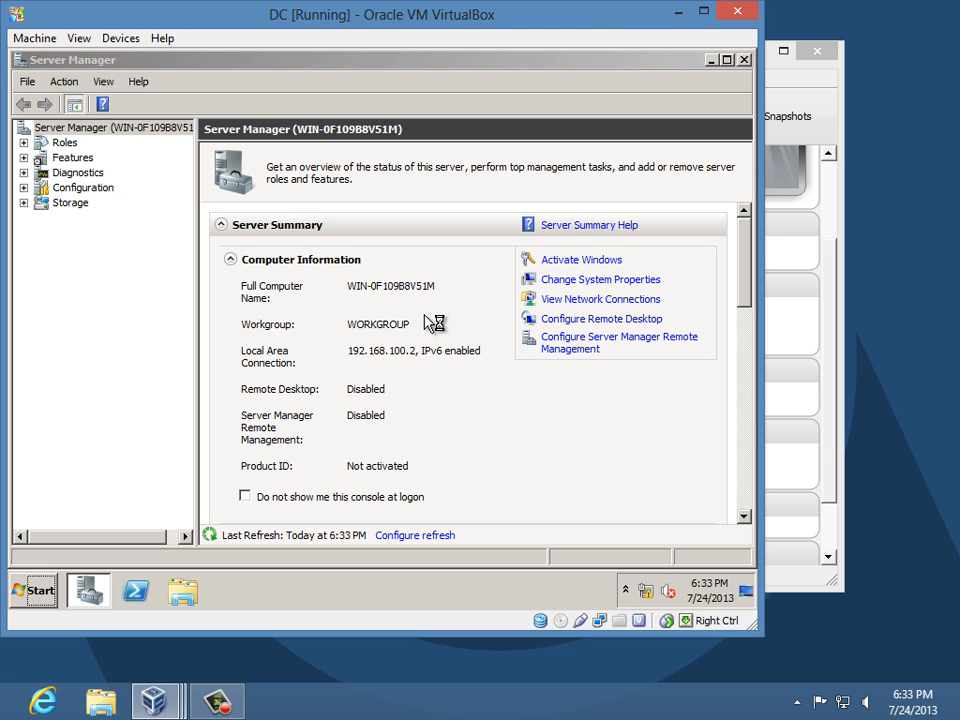
pyautogui.click(432, 356)
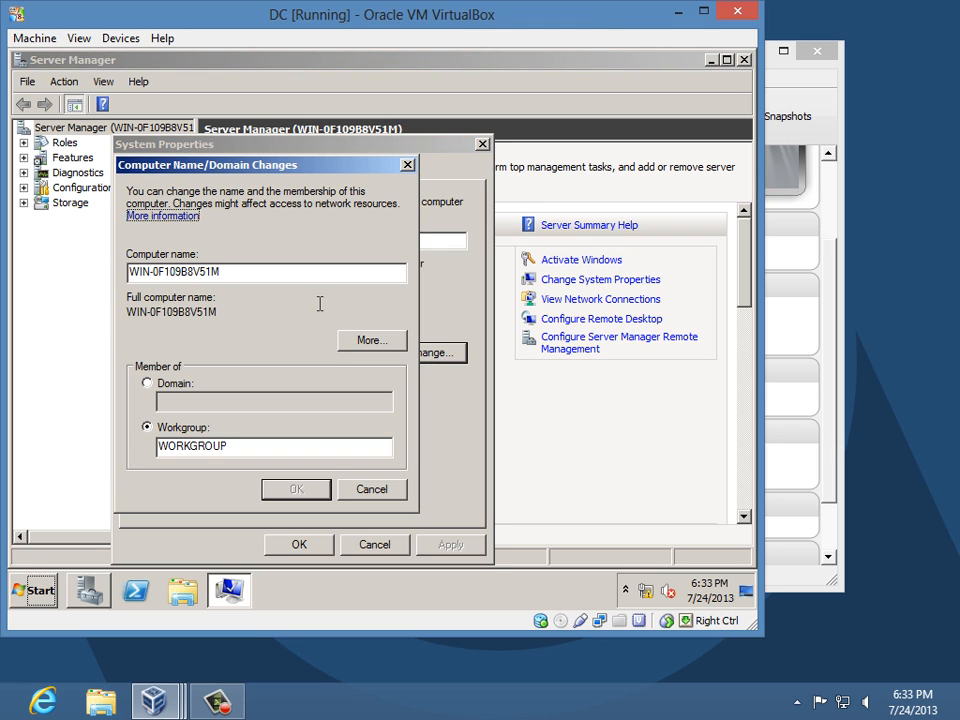
pyautogui.moveTo(300, 272); pyautogui.dragTo(6, 272)
pyautogui.write('S')
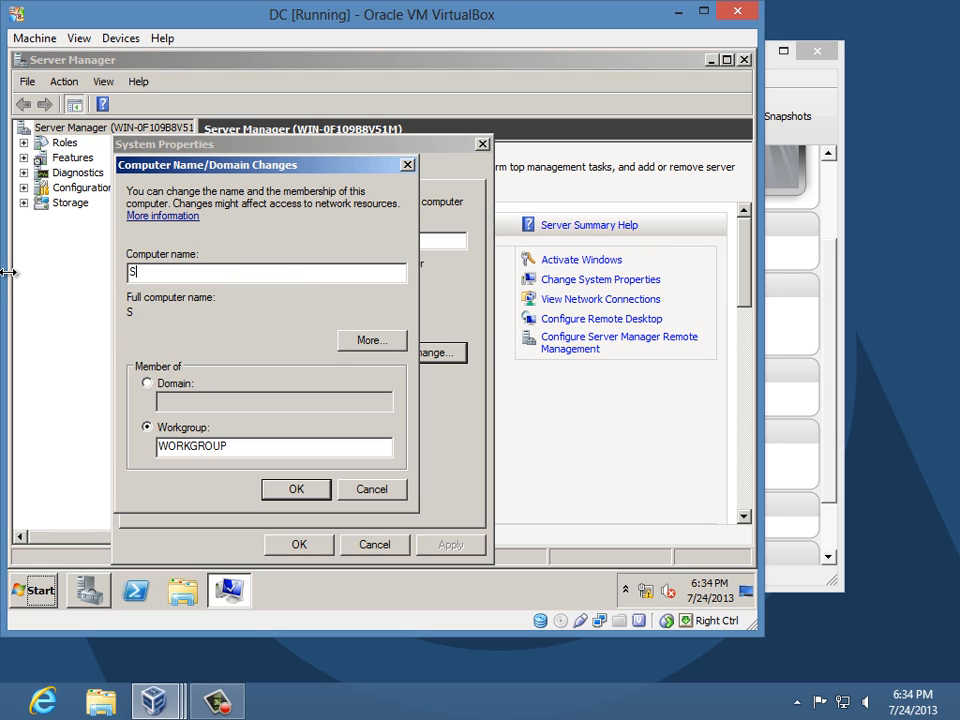
pyautogui.press('BackSpace')
pyautogui.write('CS01-VM2')
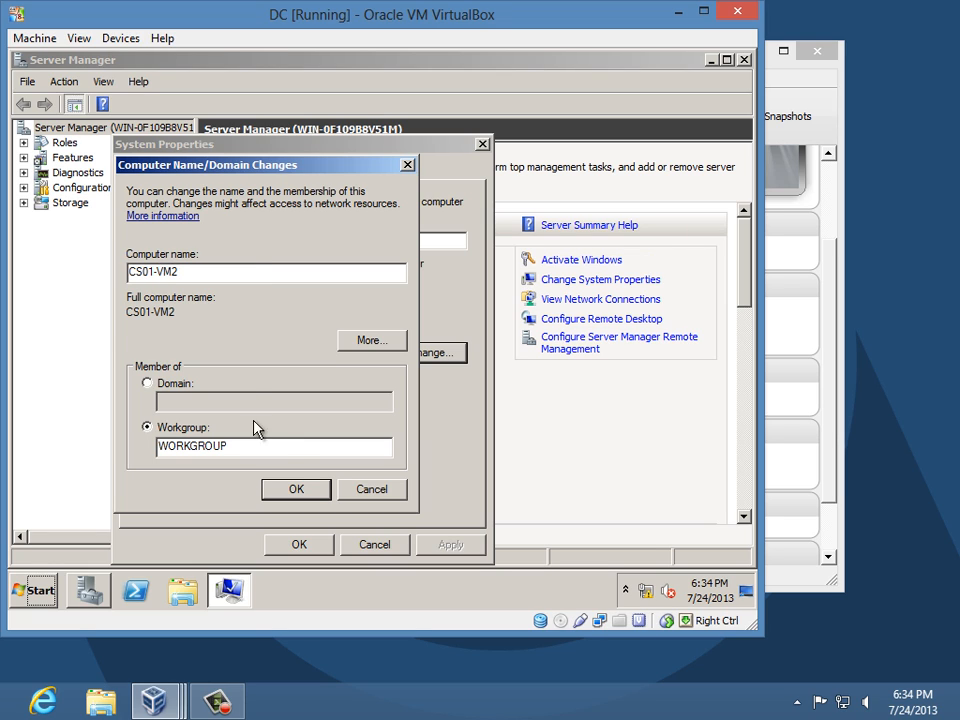
# - Confirm the CS01-VM2 name change, close System Properties and restart the DC now
pyautogui.click(292, 487)
pyautogui.click(488, 341)
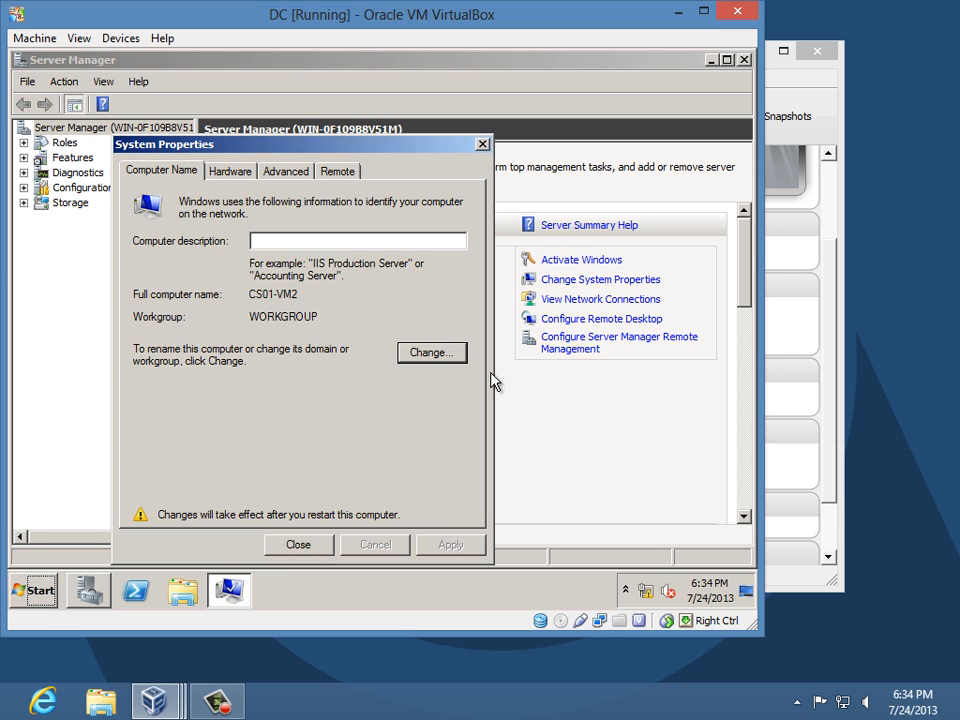
pyautogui.click(296, 546)
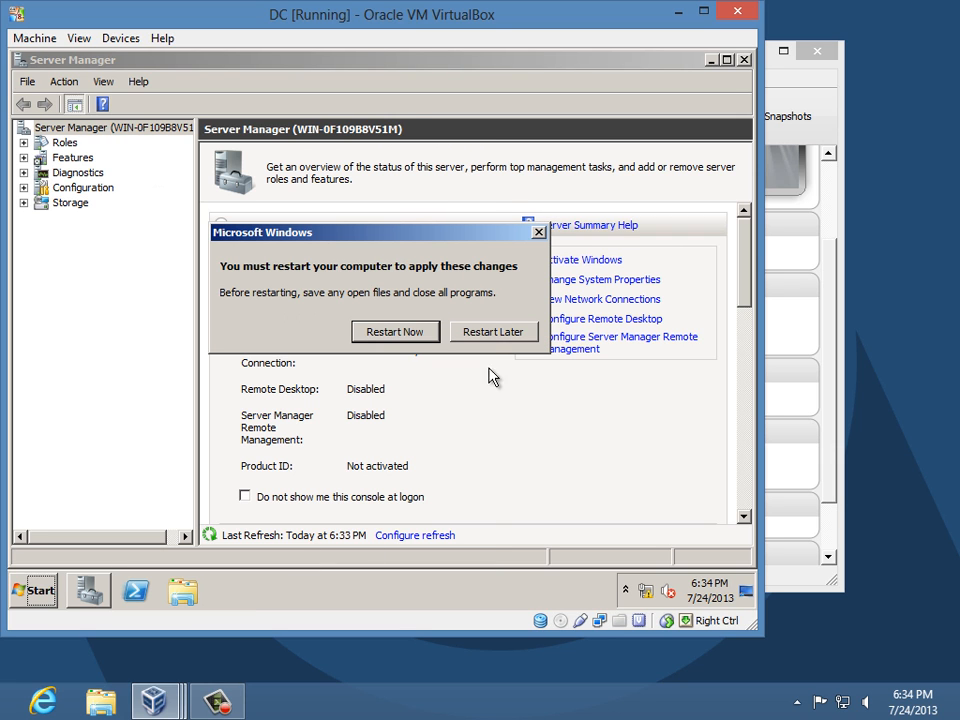
pyautogui.click(407, 336)
# - Log on to the NAT machine as Administrator with the account password and bring it forward
pyautogui.moveTo(155, 700)
pyautogui.click(265, 620)
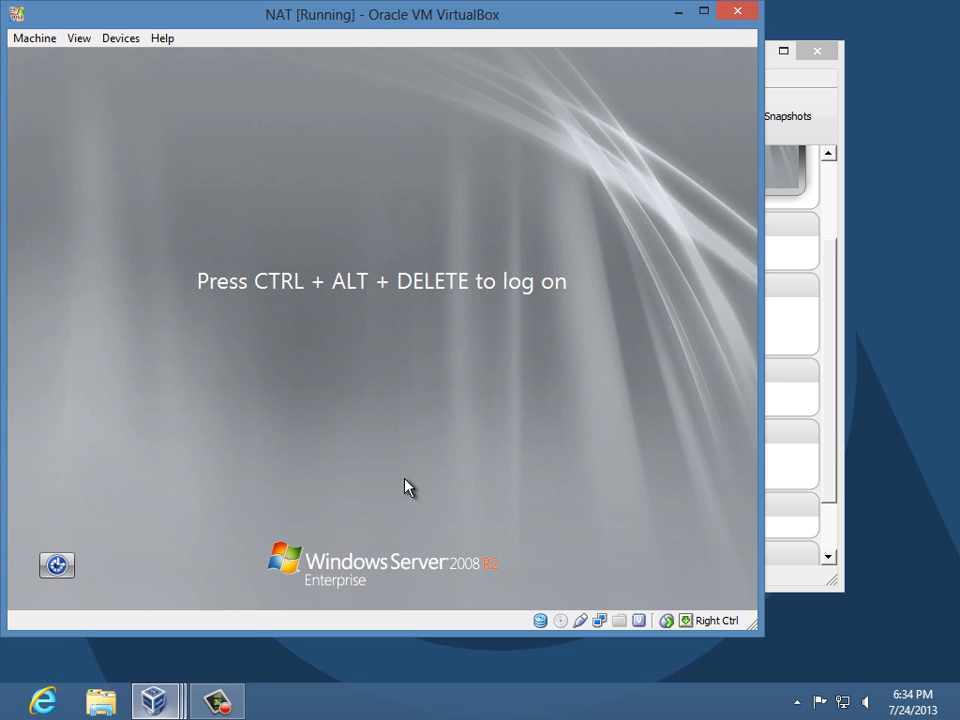
pyautogui.hotkey('ctrl', 'Delete')
pyautogui.write('Pa$$w0rd')
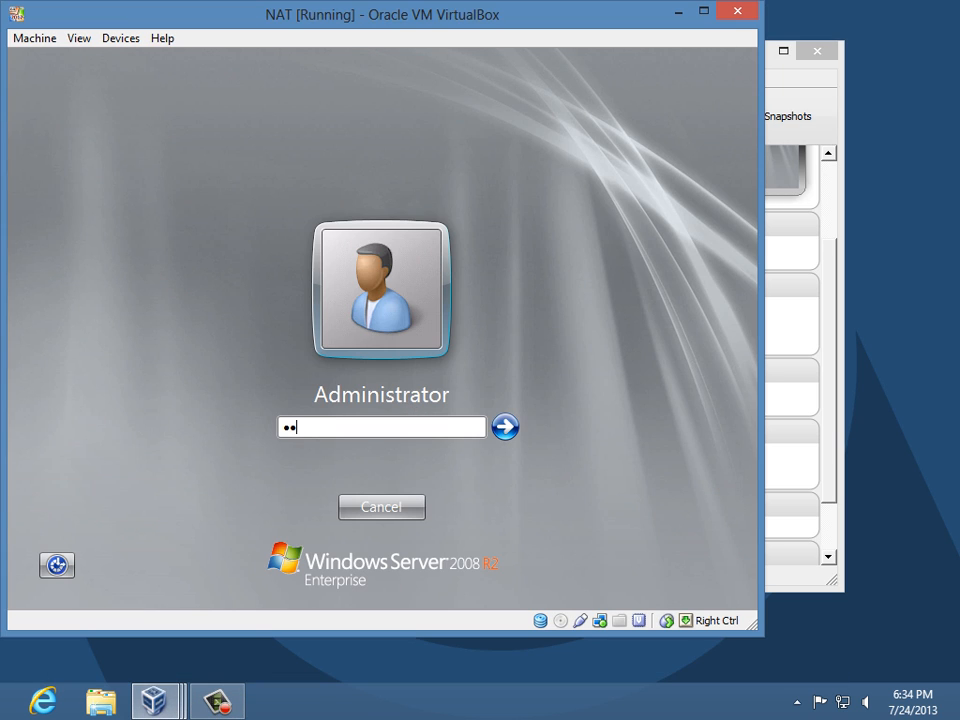
pyautogui.press('Return')
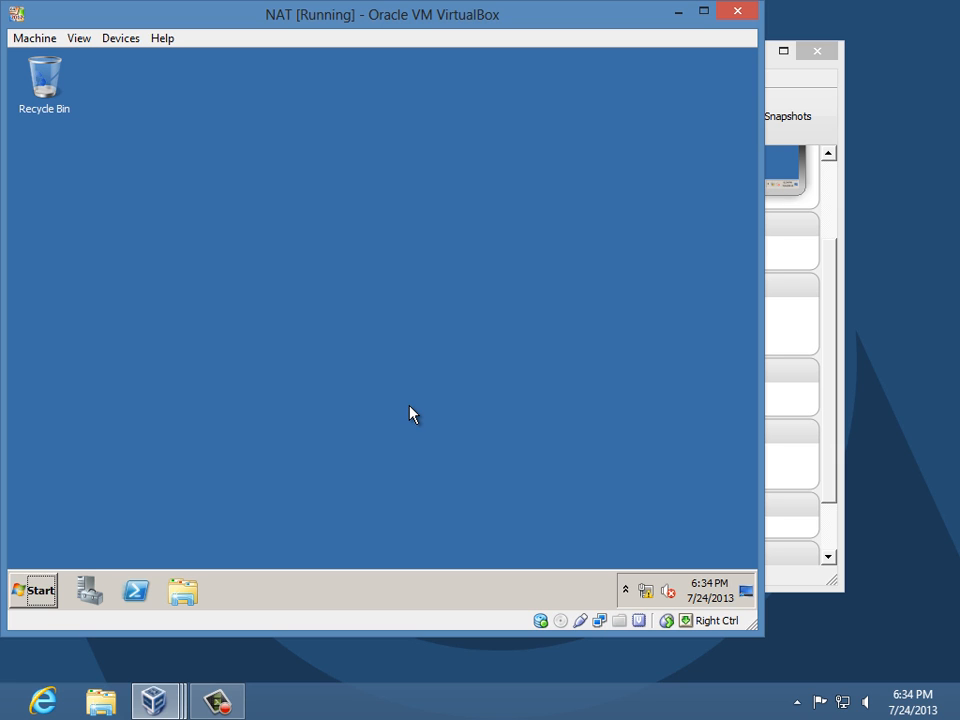
pyautogui.moveTo(153, 700)
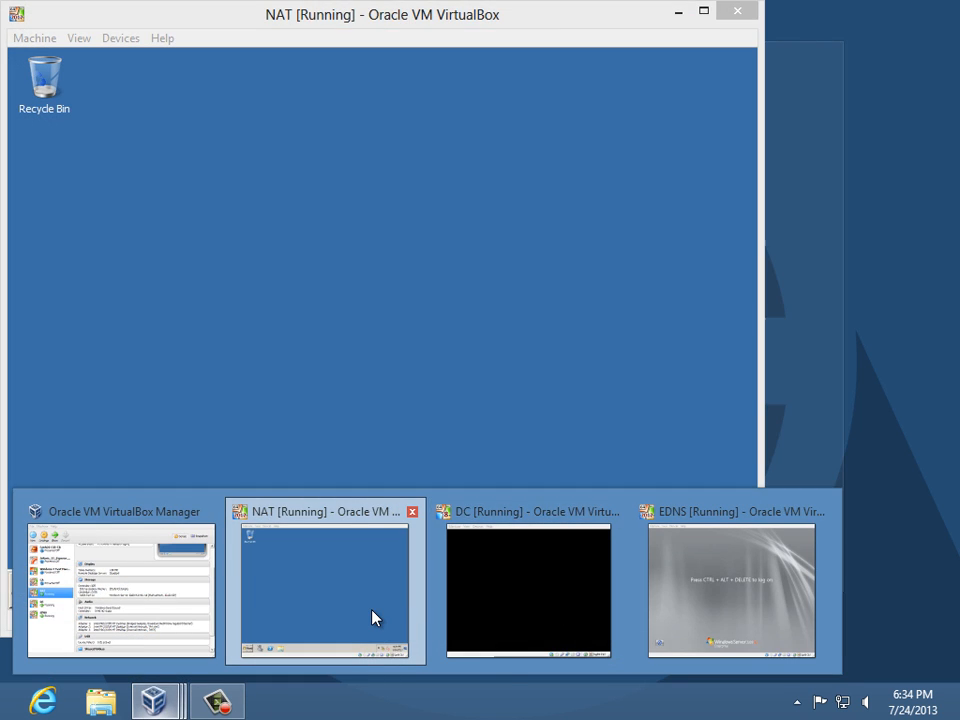
pyautogui.click(373, 618)
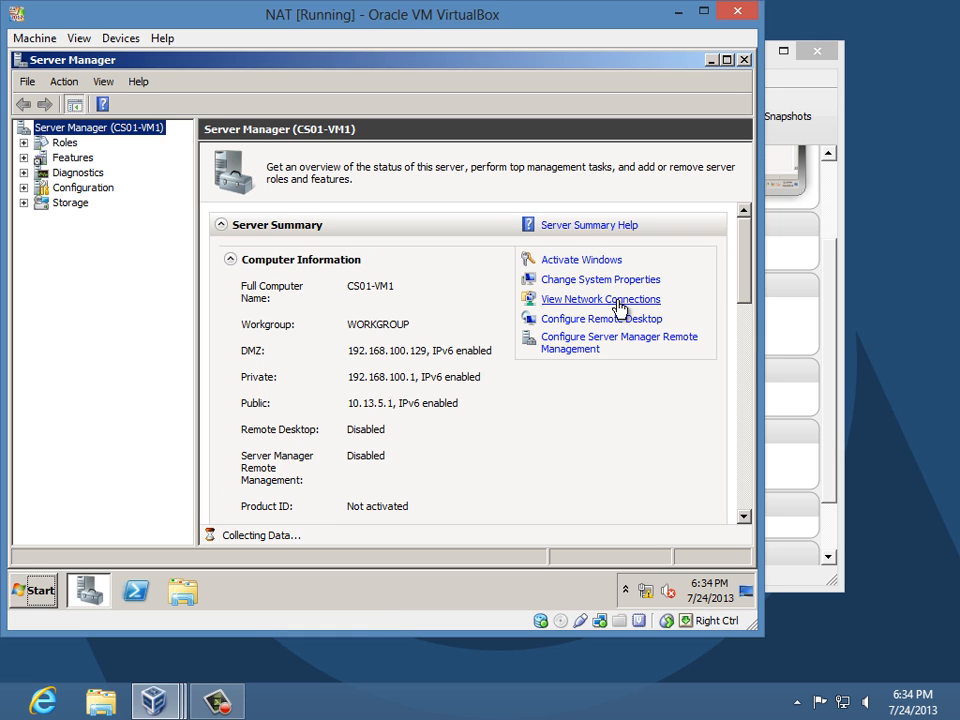
pyautogui.click(618, 300)
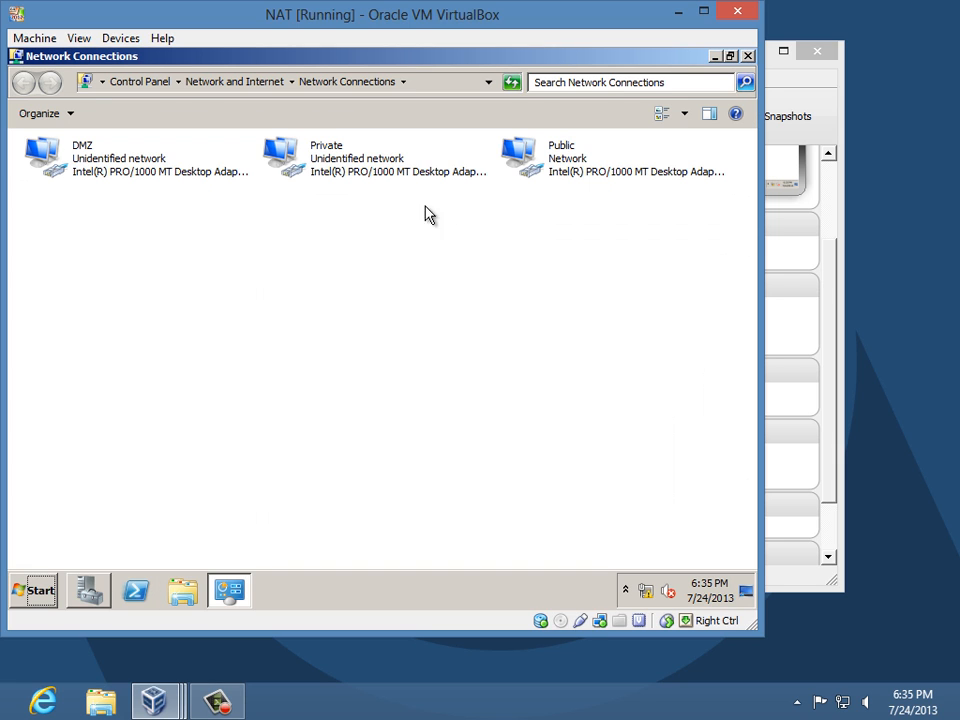
pyautogui.doubleClick(362, 177)
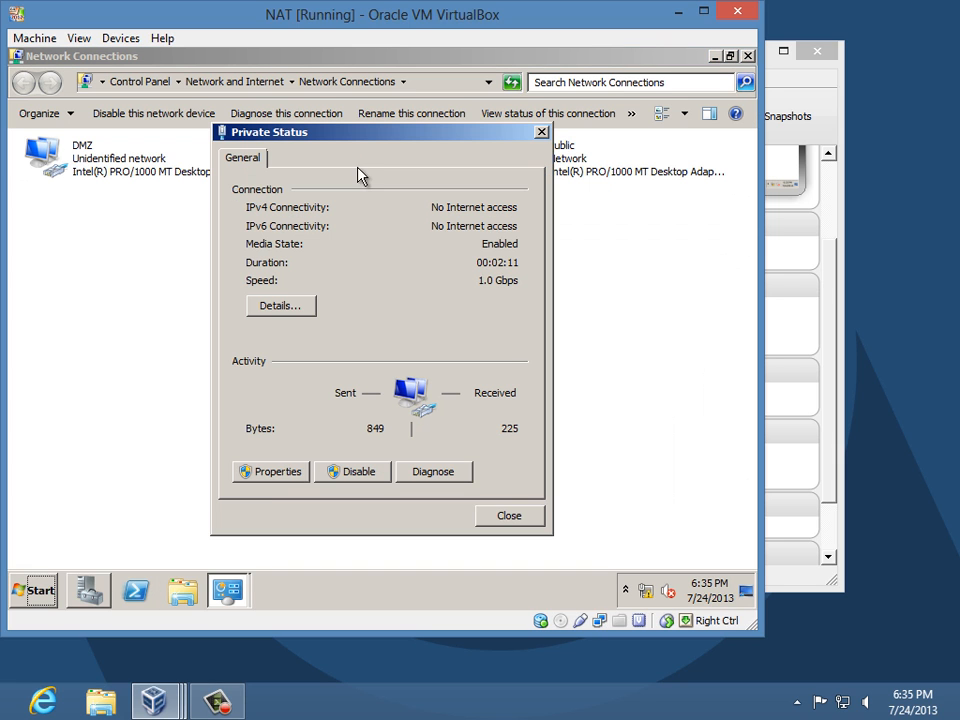
pyautogui.click(279, 472)
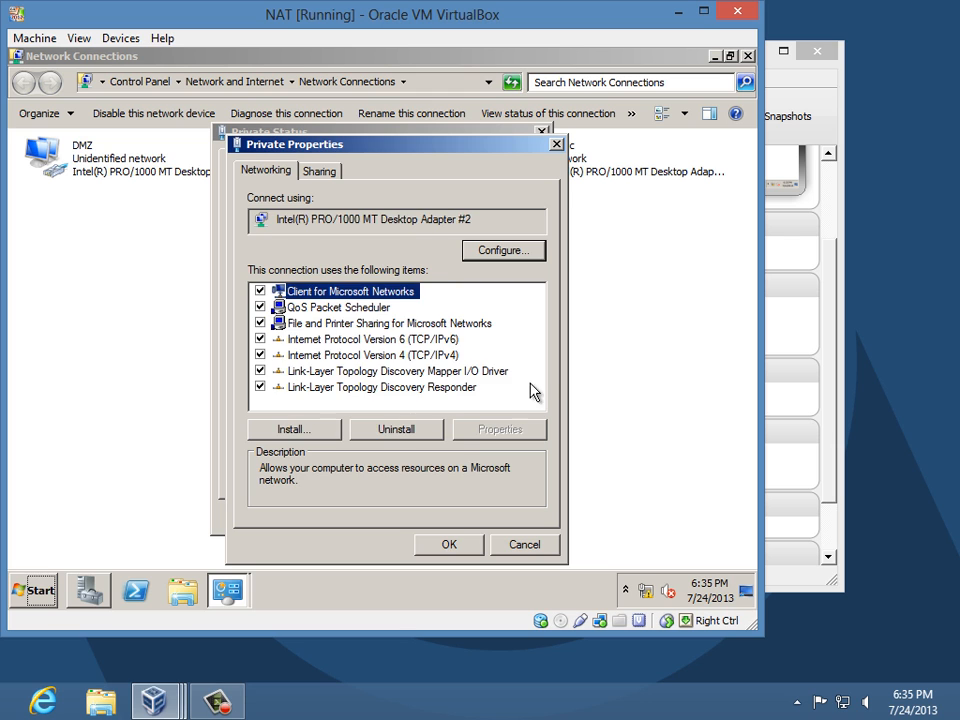
pyautogui.doubleClick(428, 356)
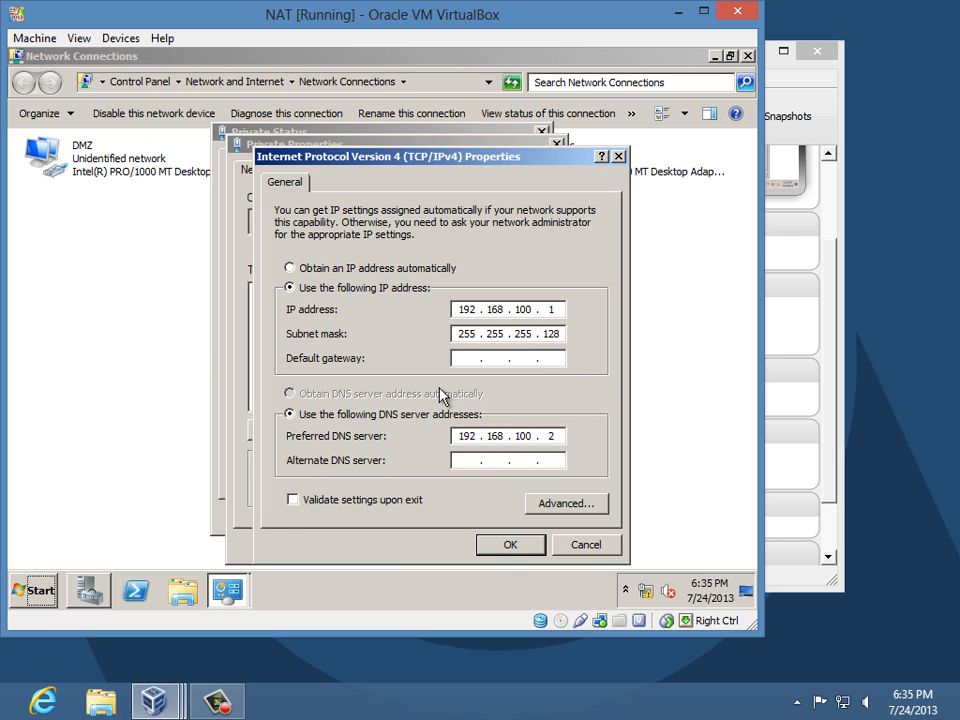
pyautogui.click(508, 545)
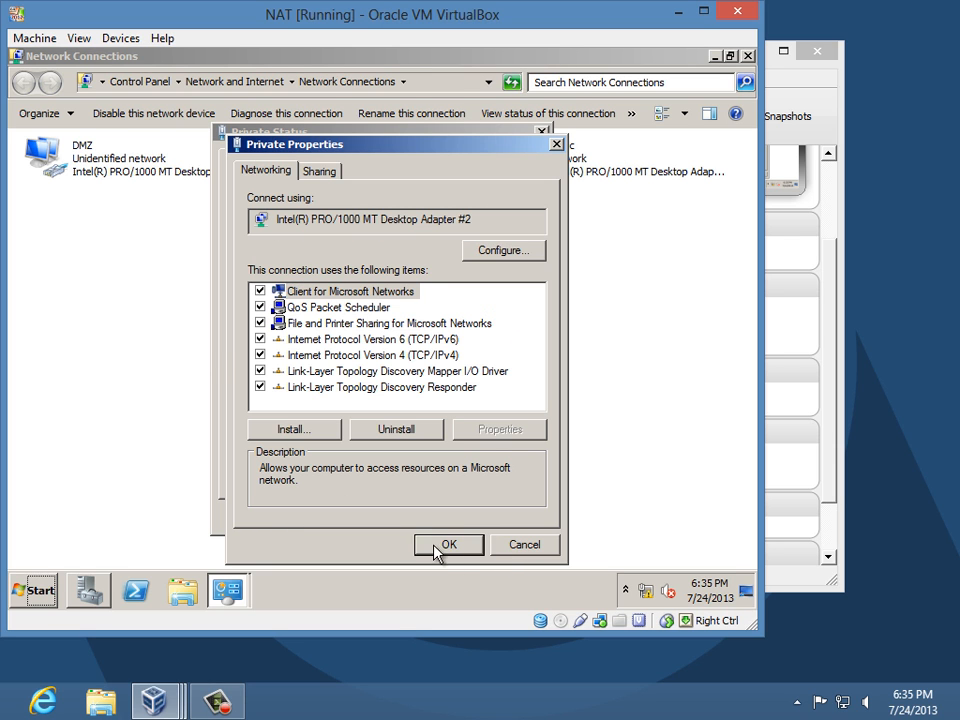
pyautogui.click(440, 545)
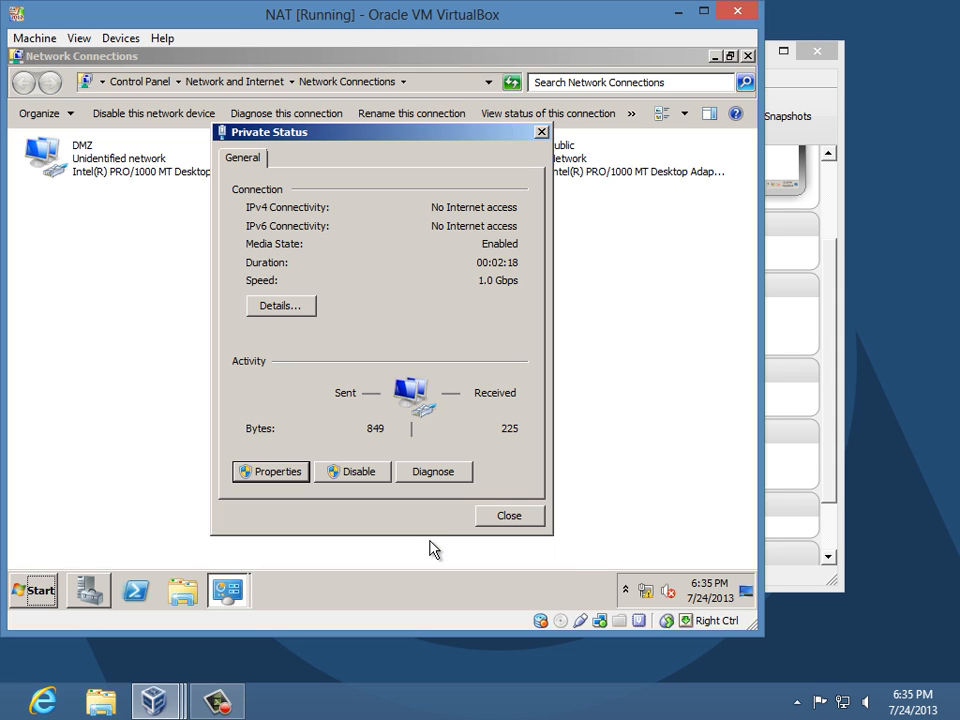
pyautogui.click(520, 524)
pyautogui.doubleClick(570, 173)
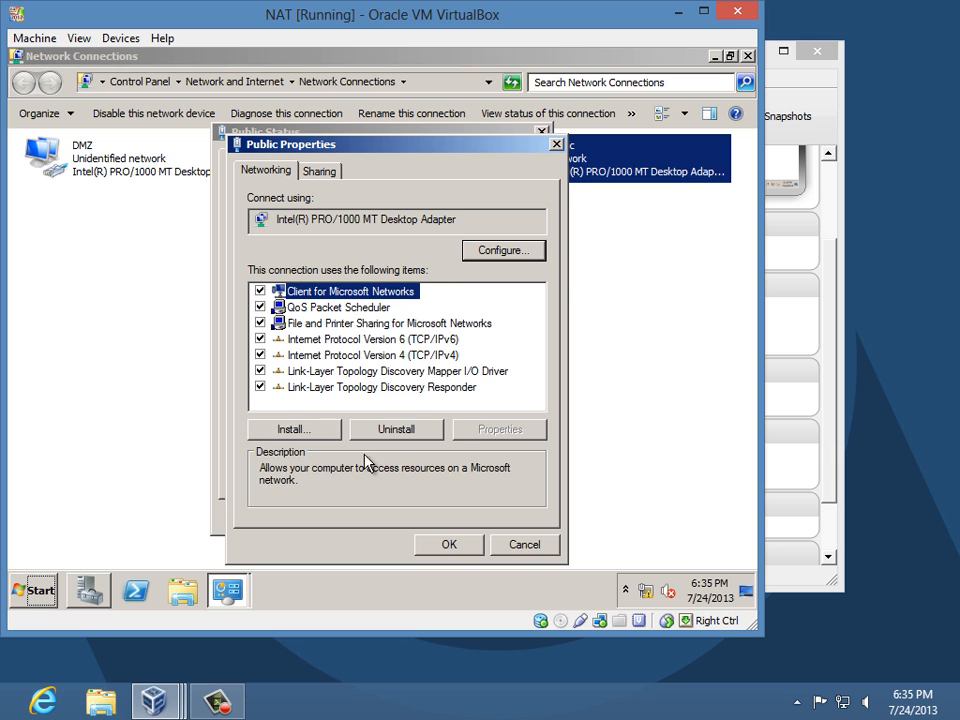
pyautogui.doubleClick(398, 355)
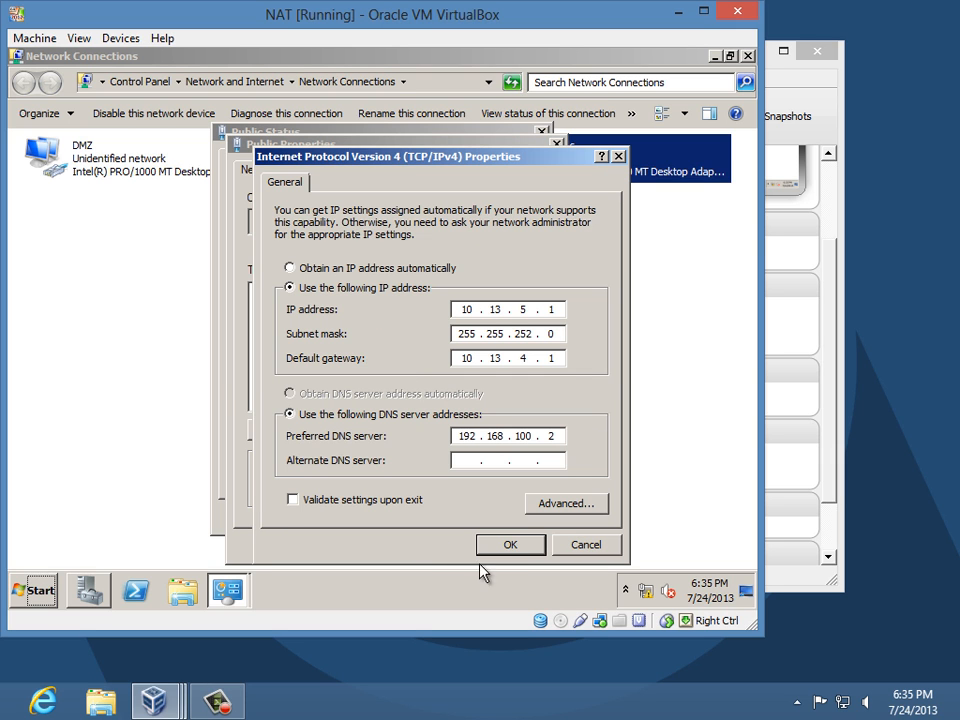
pyautogui.click(510, 547)
pyautogui.click(452, 545)
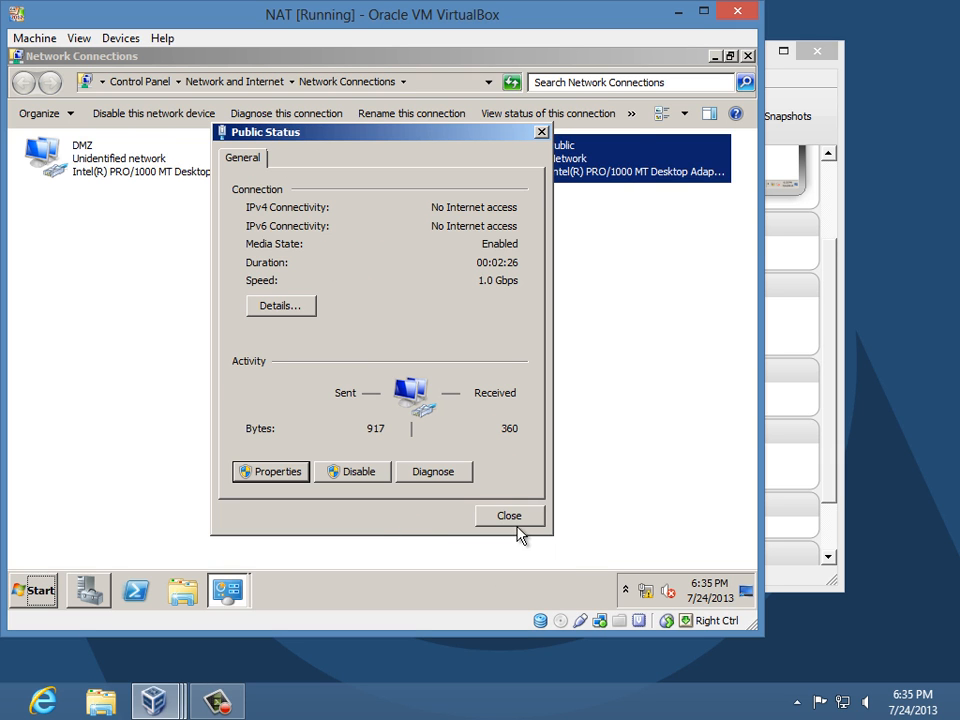
pyautogui.click(517, 525)
pyautogui.doubleClick(80, 150)
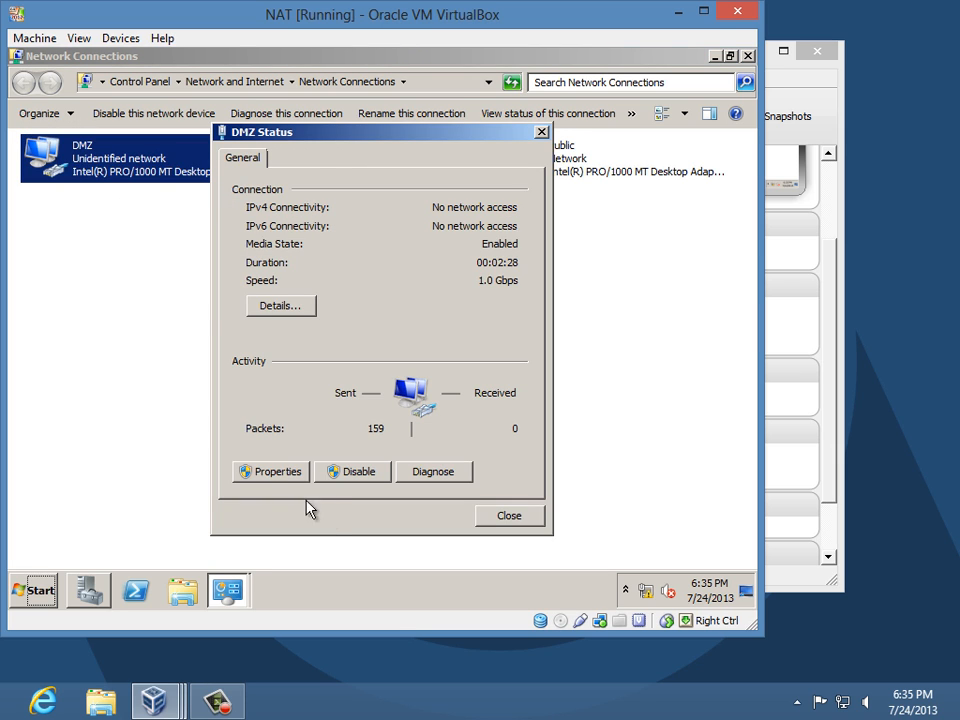
pyautogui.click(277, 470)
pyautogui.doubleClick(398, 368)
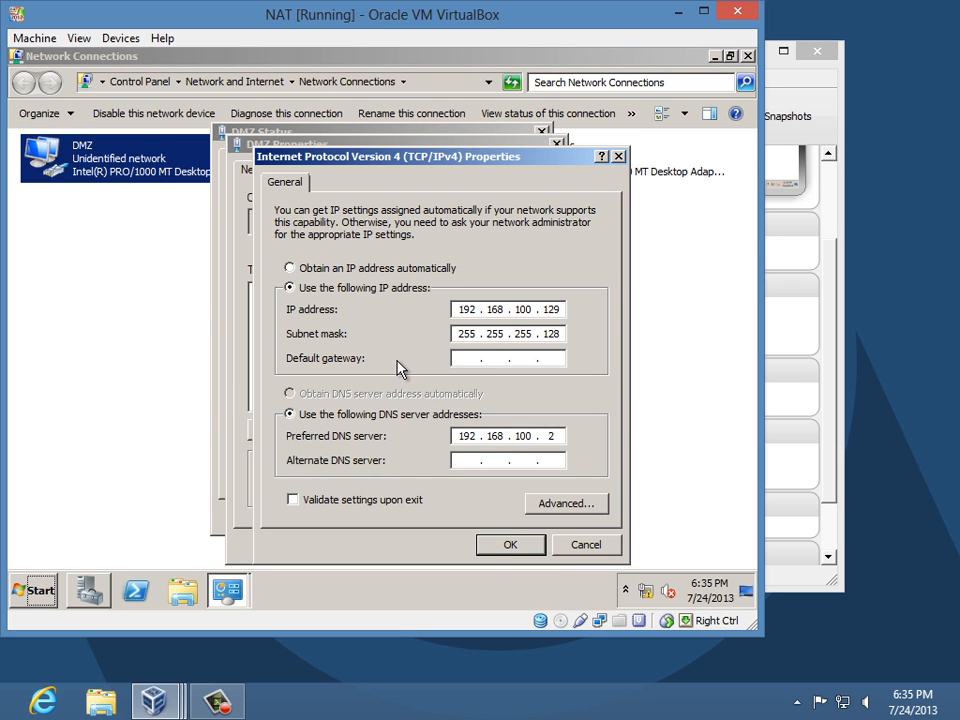
pyautogui.click(493, 550)
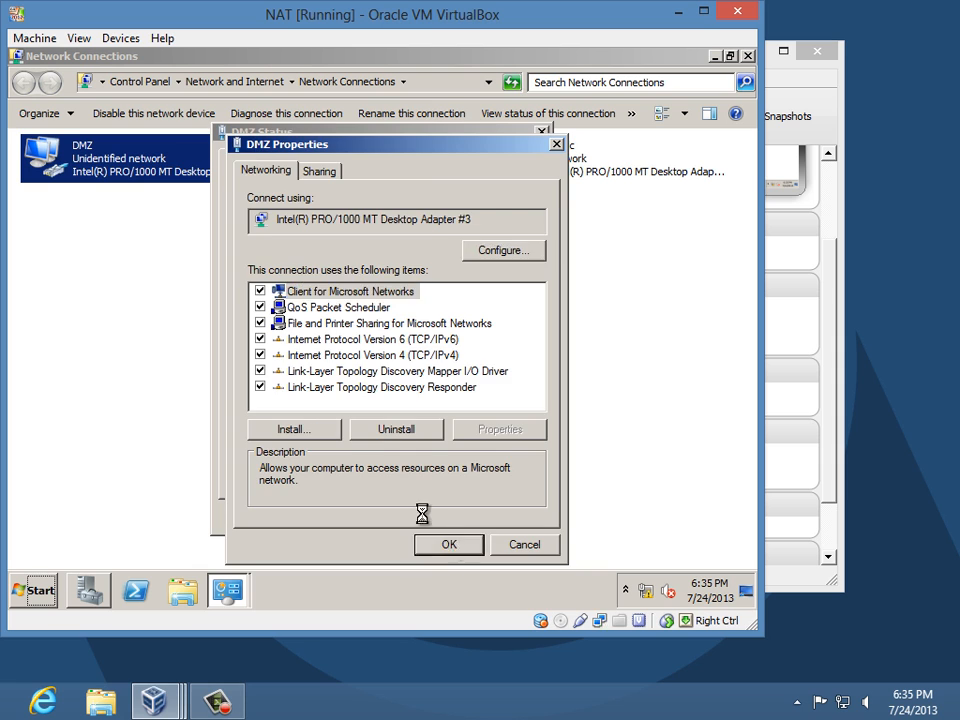
pyautogui.click(476, 543)
pyautogui.click(509, 518)
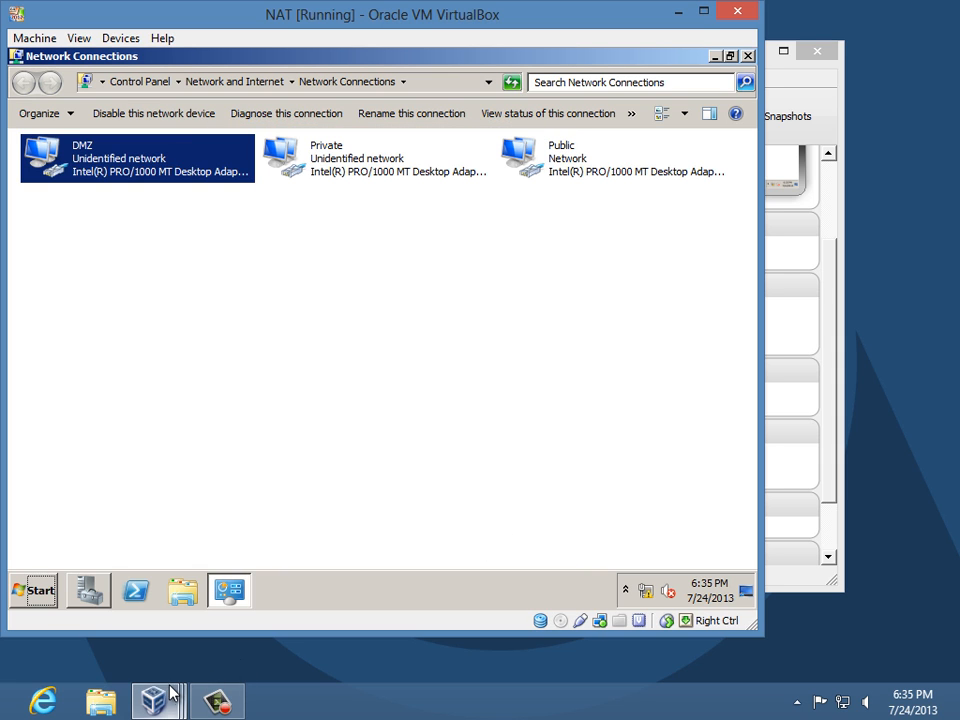
pyautogui.click(747, 56)
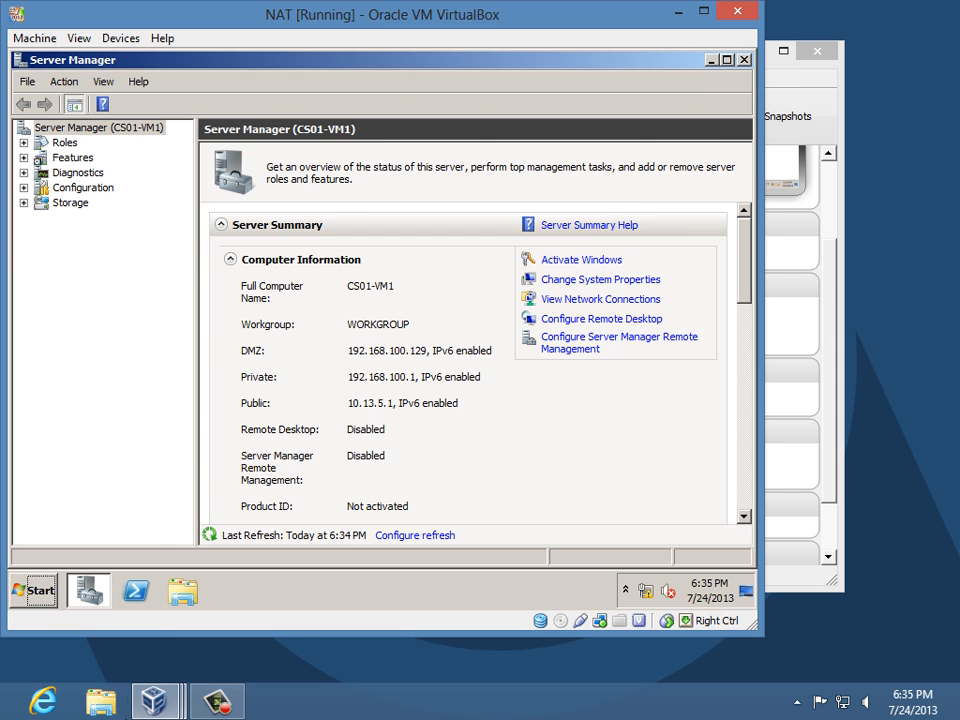
# - Switch to the EDNS machine and log on as Administrator with the account password
pyautogui.moveTo(155, 702)
pyautogui.click(688, 617)
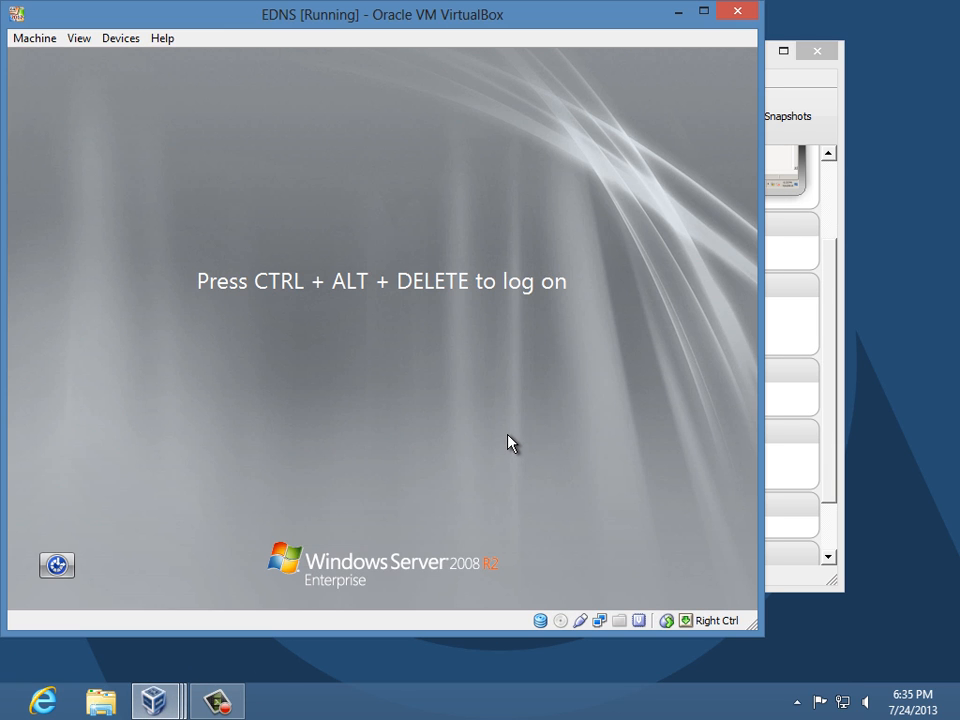
pyautogui.hotkey('ctrl', 'alt', 'Delete')
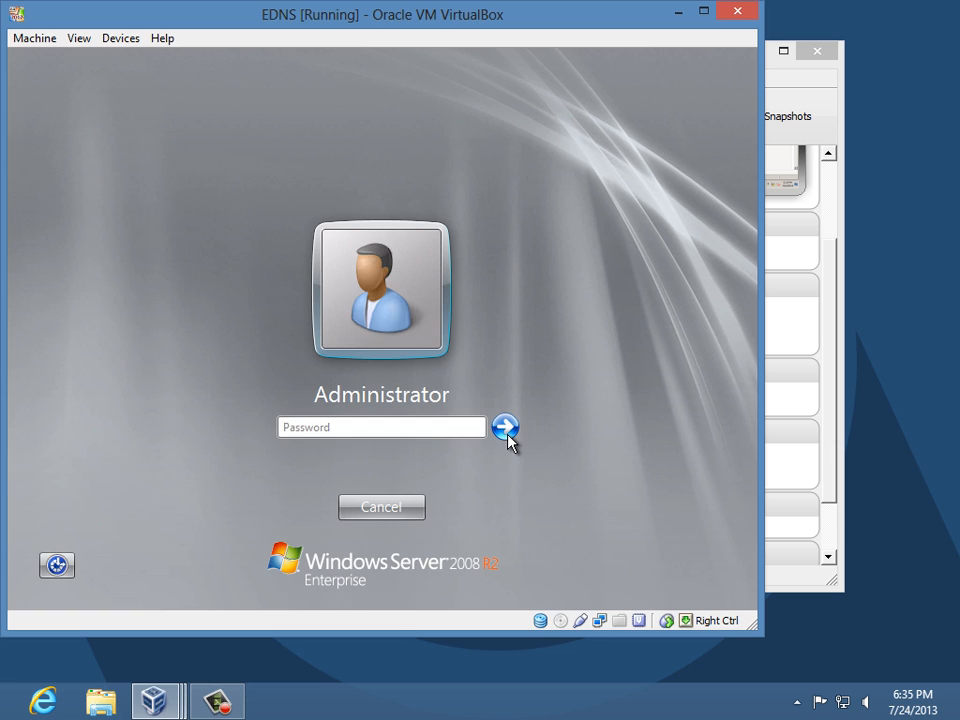
pyautogui.write('•••••••')
pyautogui.press('Return')
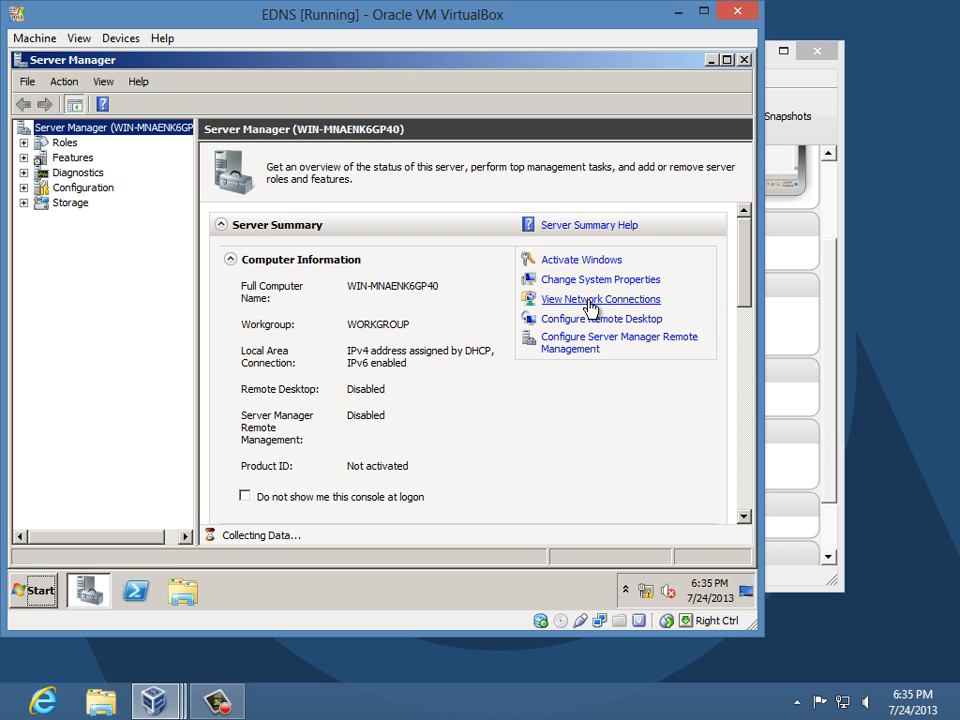
# - Give the EDNS Local Area Connection a static IPv4 address of 192.168.100.130
pyautogui.click(590, 301)
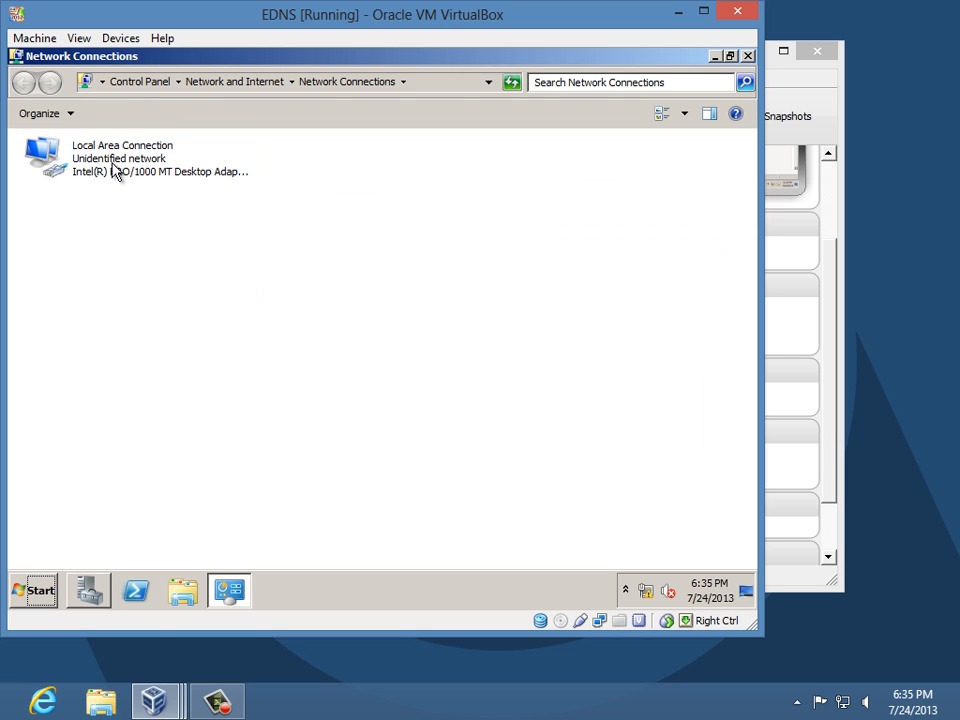
pyautogui.rightClick(115, 170)
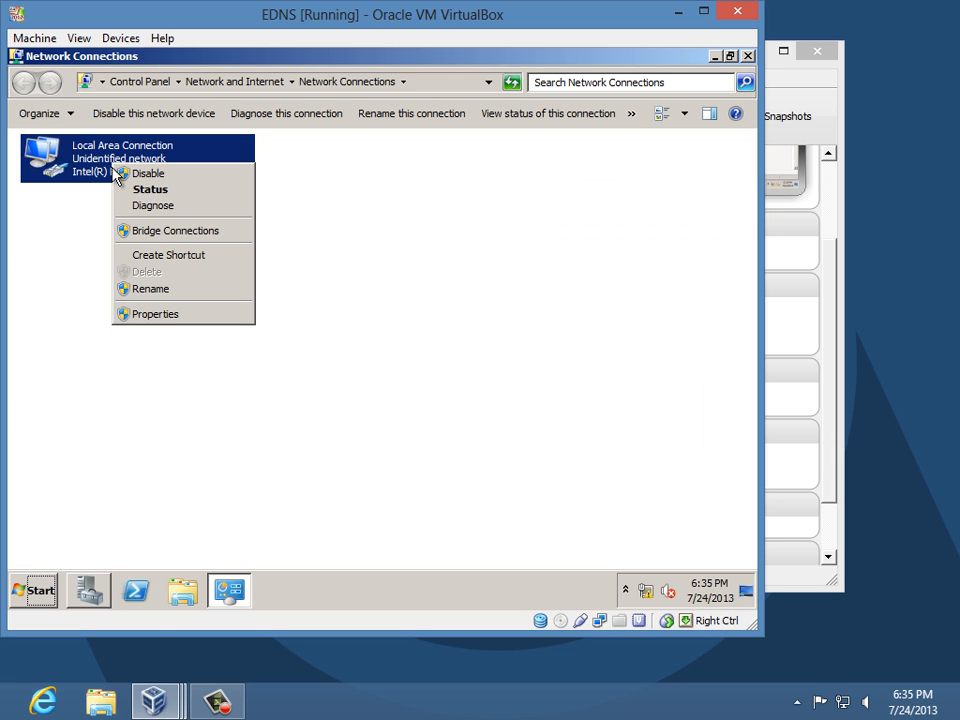
pyautogui.click(165, 314)
pyautogui.doubleClick(198, 338)
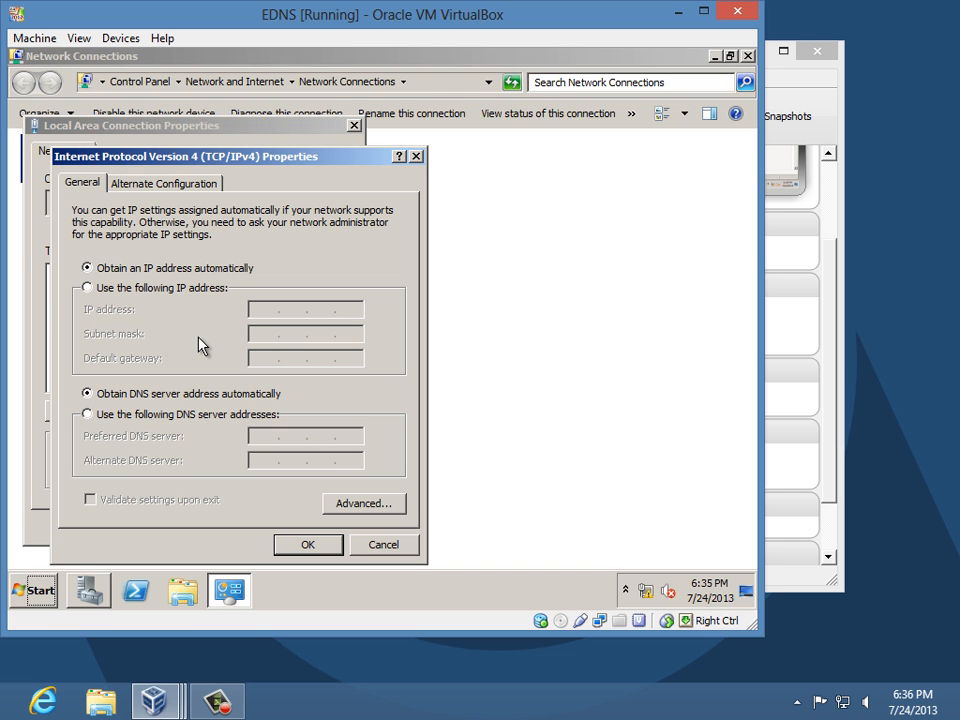
pyautogui.click(229, 290)
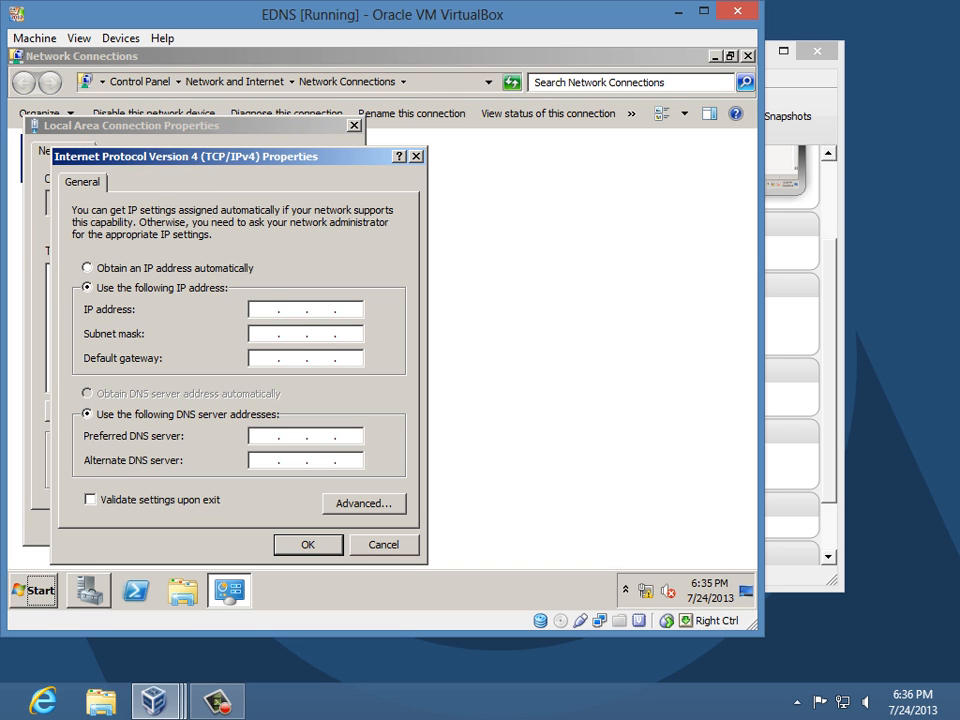
pyautogui.write('192 . 168 . 100 . 130')
pyautogui.press('Tab')
# - Enter mask 255.255.255.128, gateway 192.168.100.129 and DNS 192.168.100.2, then apply the settings
pyautogui.write('255255')
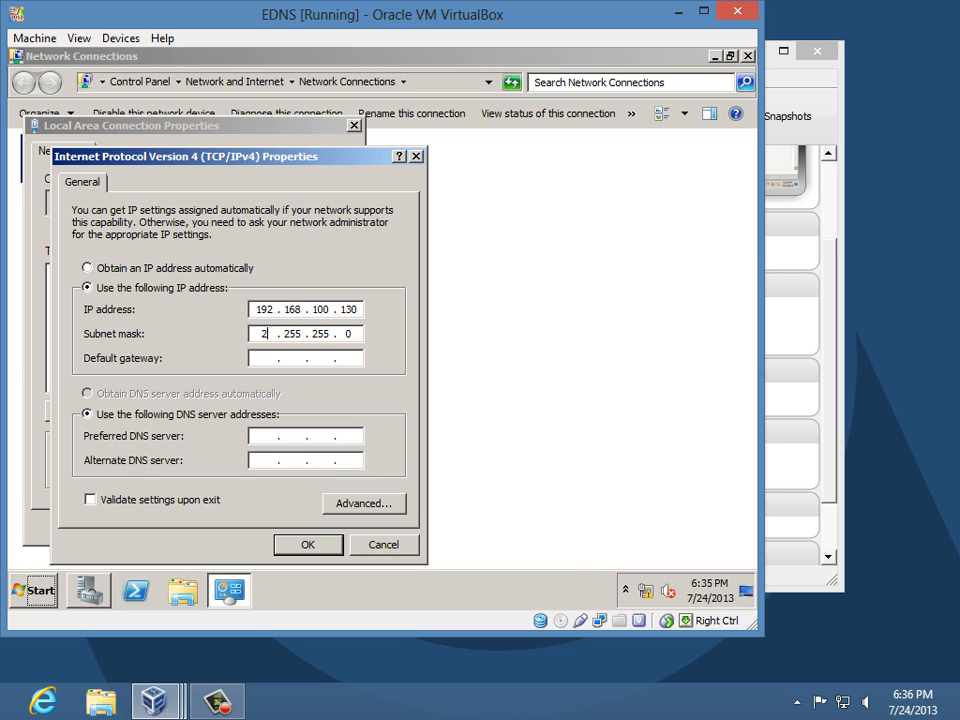
pyautogui.write('255128')
pyautogui.write('19216810')
pyautogui.write('00 .')
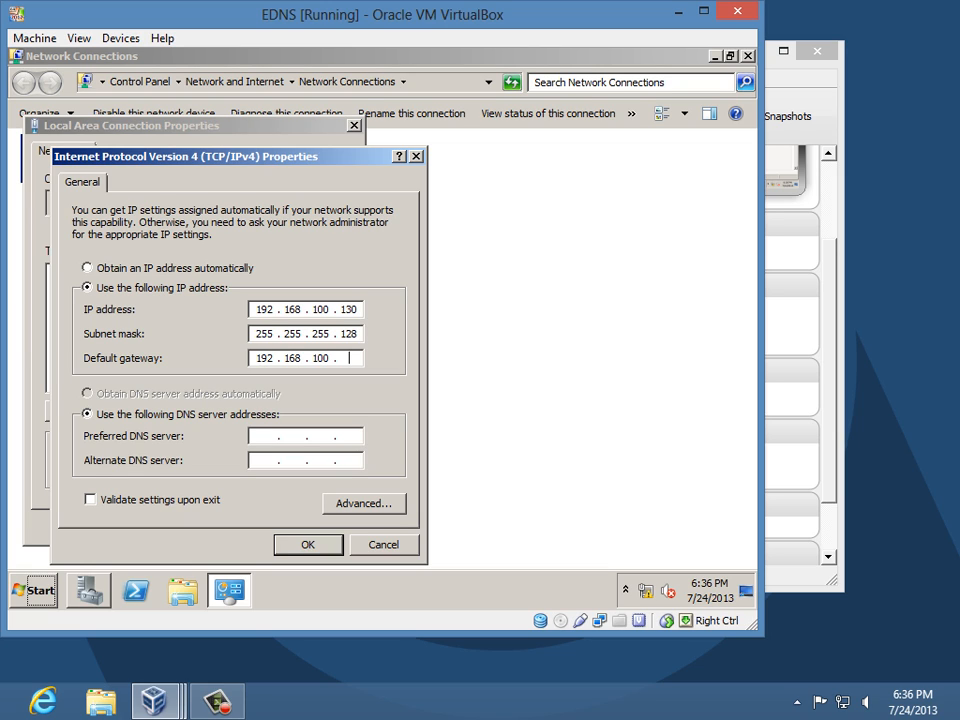
pyautogui.write('129')
pyautogui.press('Tab')
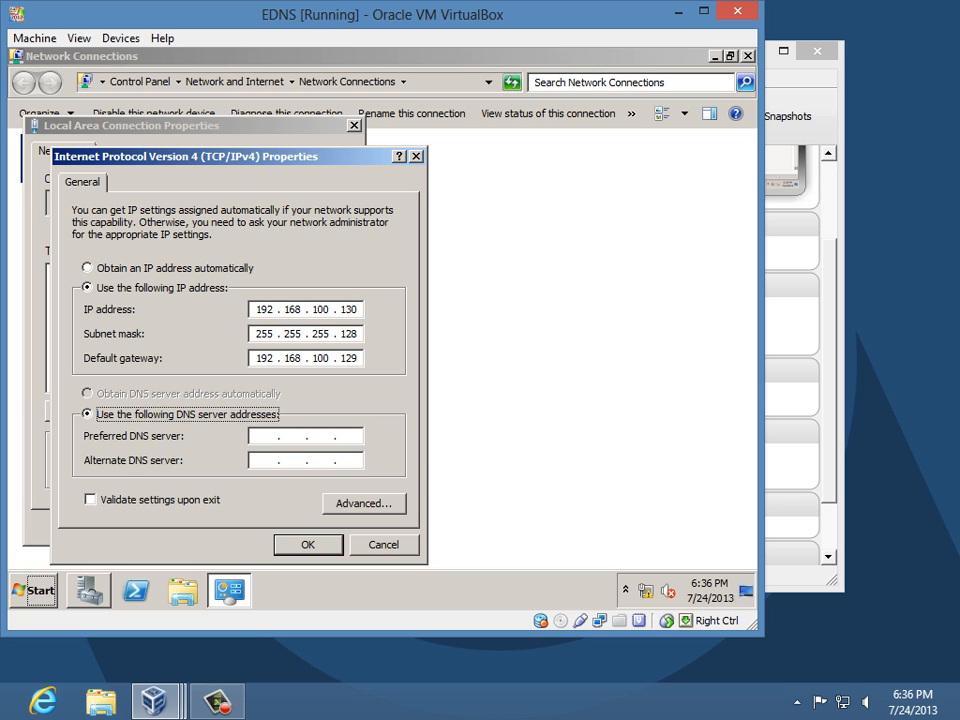
pyautogui.press('Tab')
pyautogui.write('192 . 168 . 1')
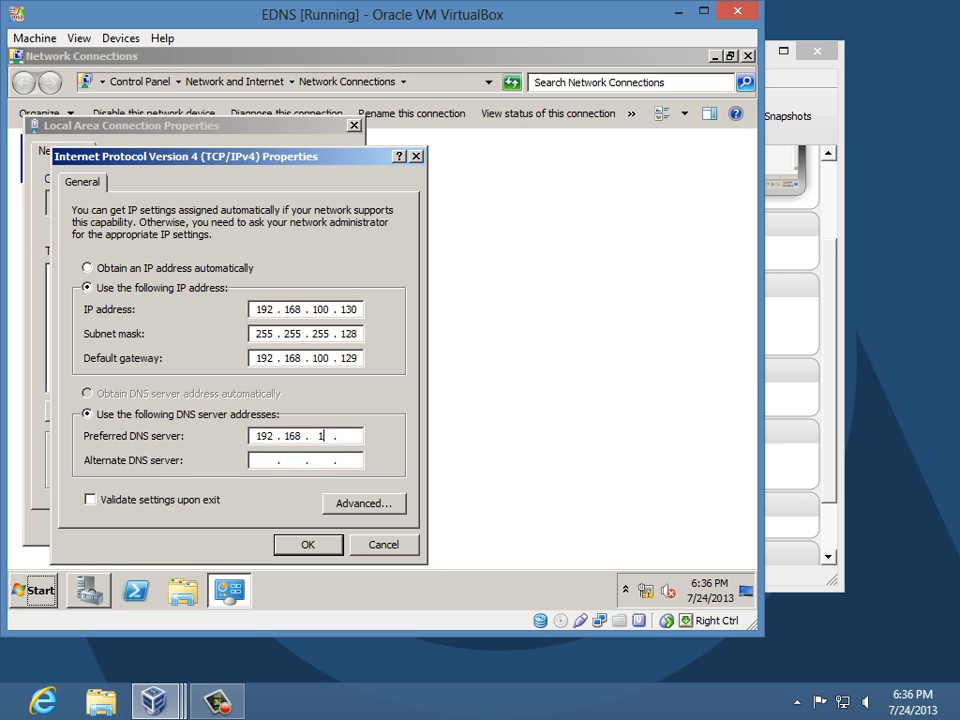
pyautogui.write('00')
pyautogui.click(305, 542)
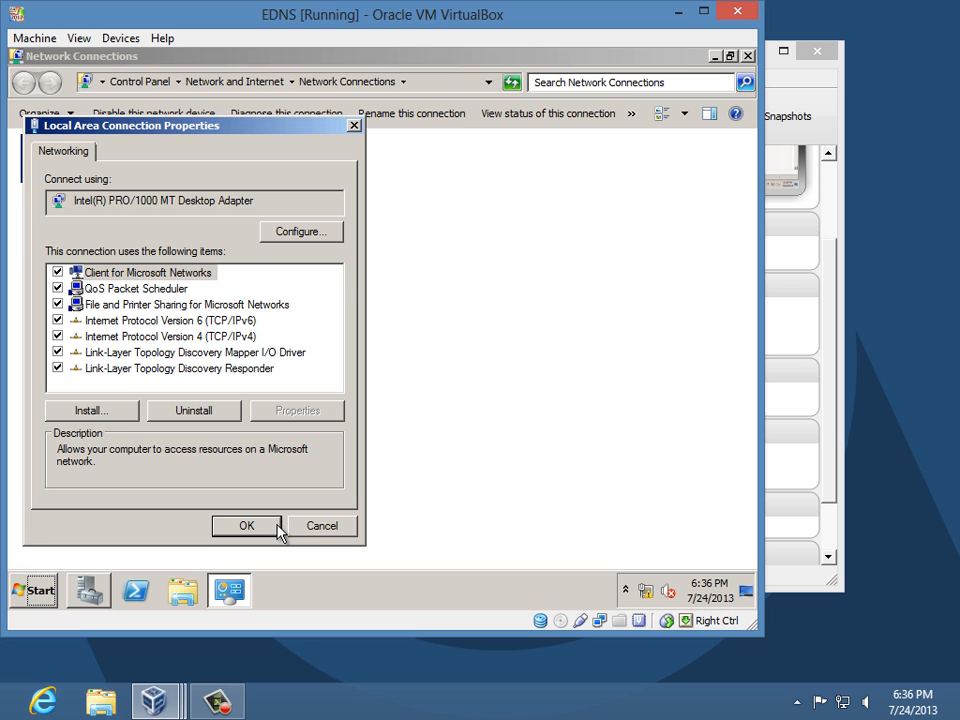
pyautogui.click(247, 526)
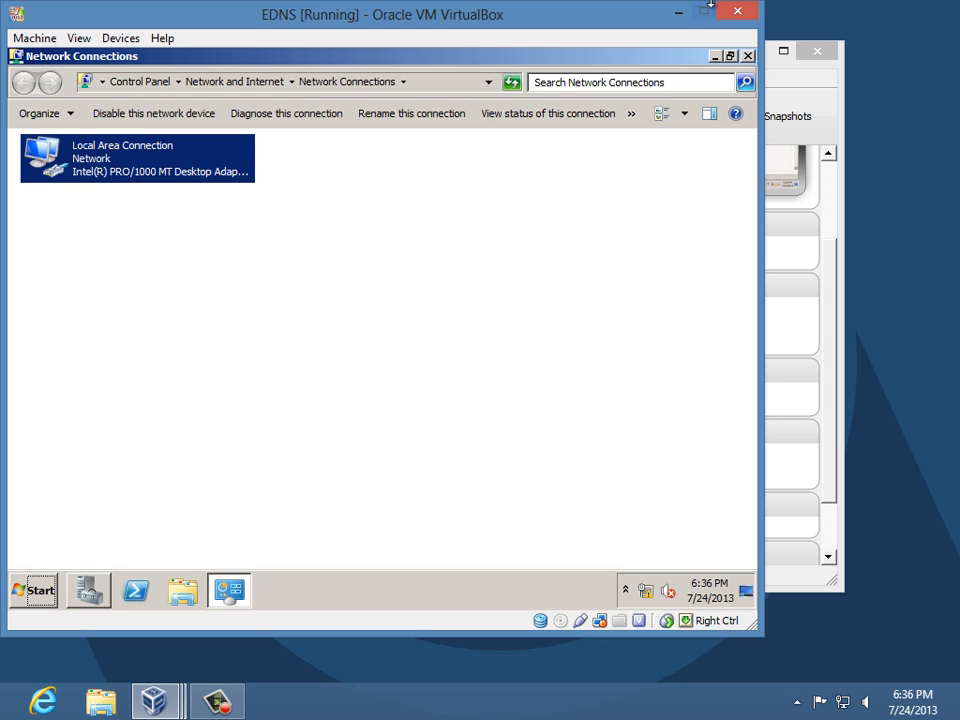
pyautogui.click(744, 57)
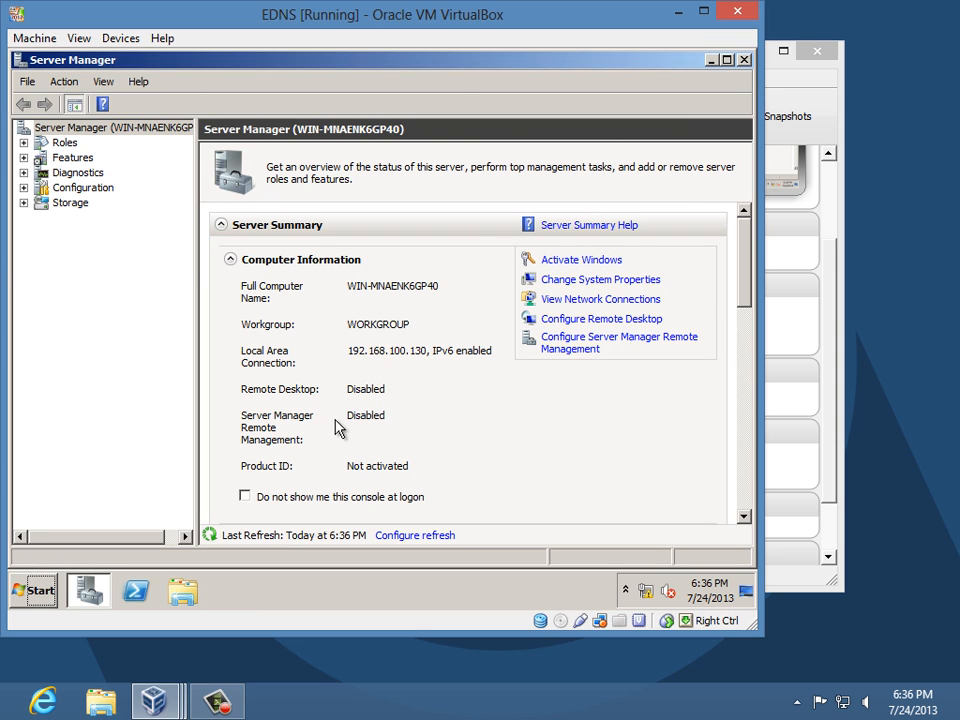
# - Replace the EDNS computer name with CS01-VM3 in System Properties
pyautogui.click(550, 283)
pyautogui.click(429, 354)
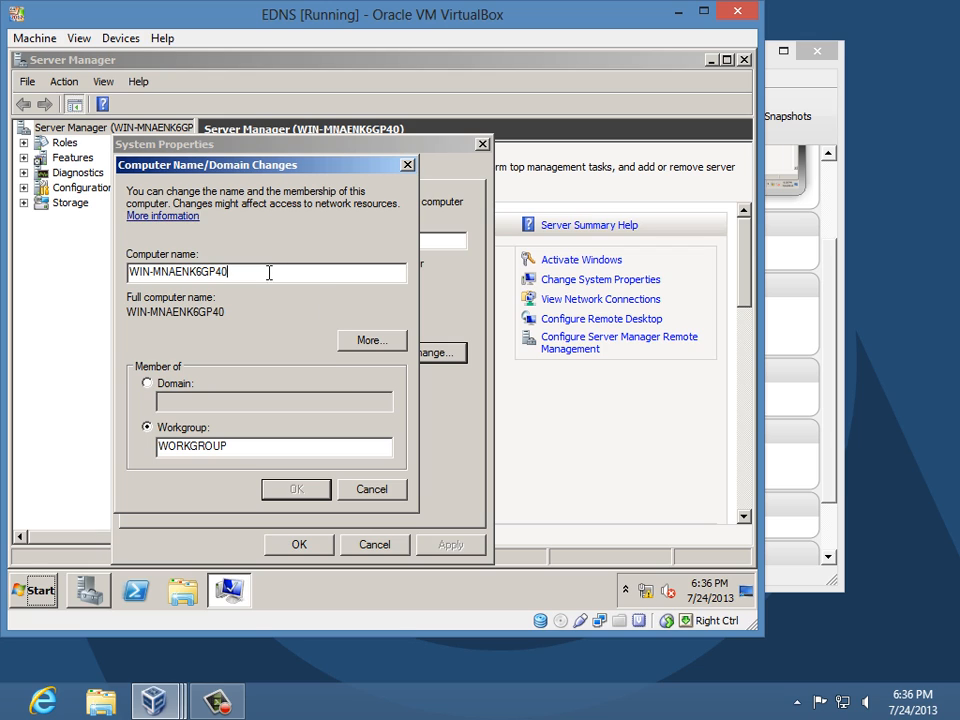
pyautogui.moveTo(268, 272); pyautogui.dragTo(92, 250)
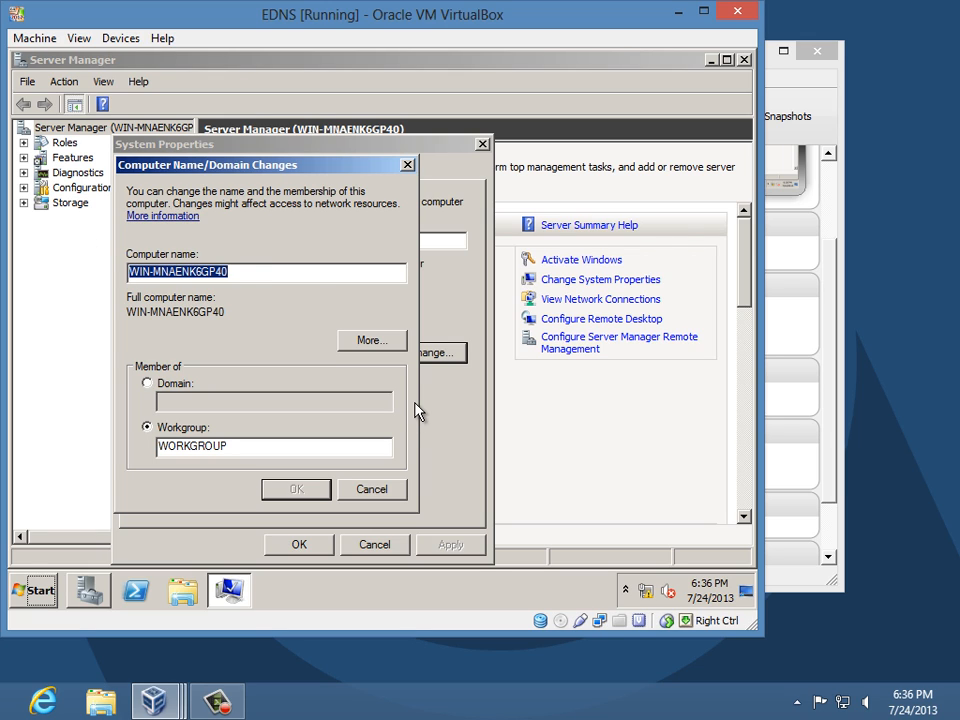
pyautogui.write('CS01')
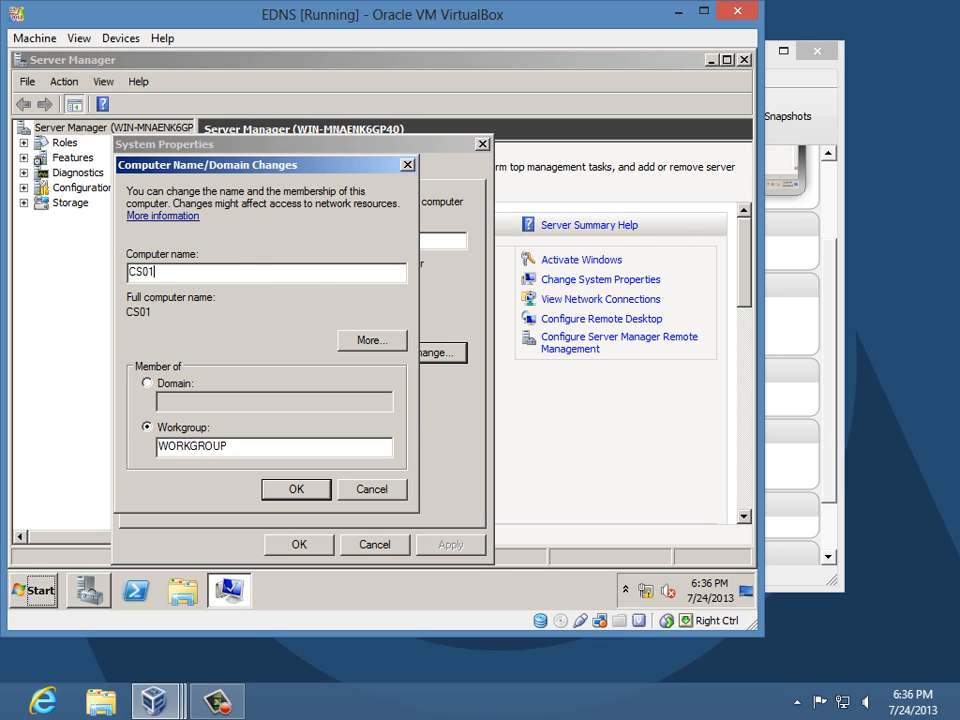
pyautogui.write('-VM3')
# - Confirm the CS01-VM3 name change, close System Properties and restart the server now
pyautogui.click(304, 486)
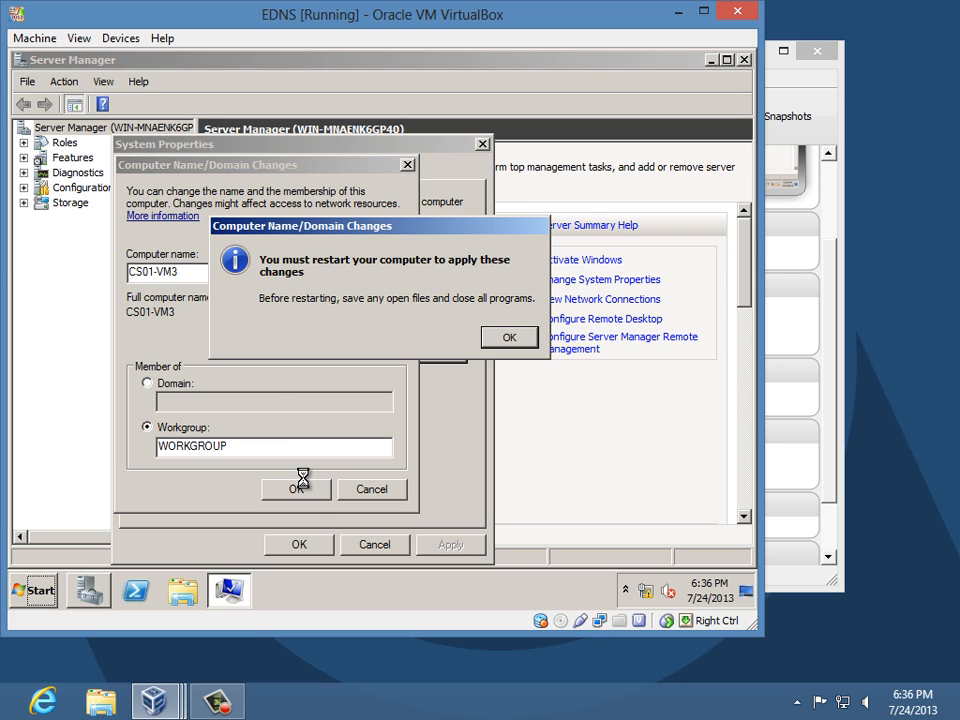
pyautogui.click(510, 340)
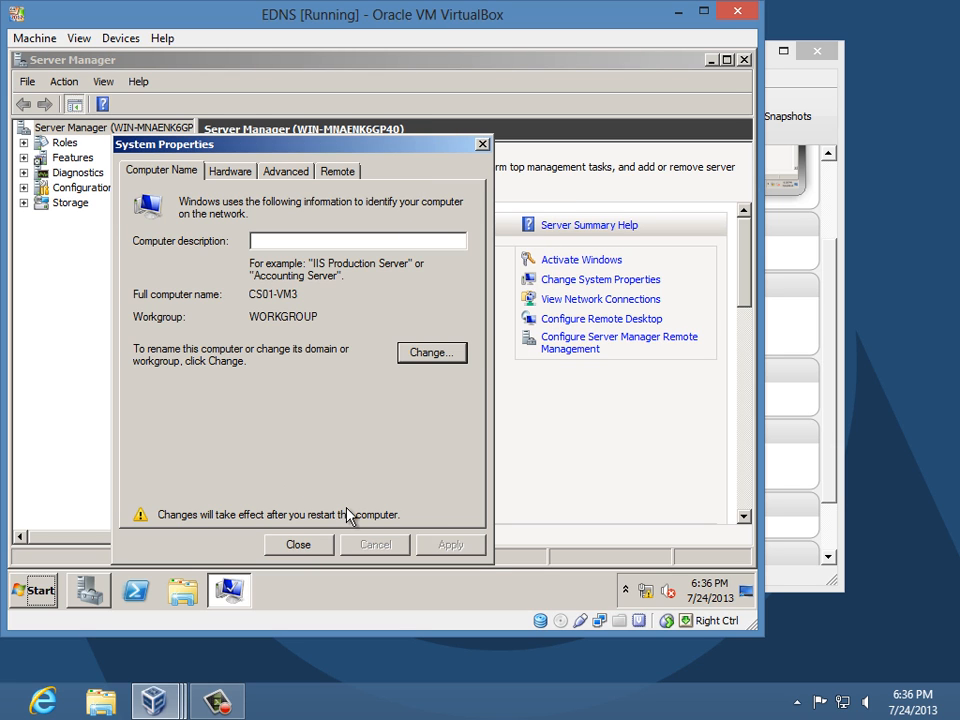
pyautogui.click(298, 544)
pyautogui.click(395, 332)
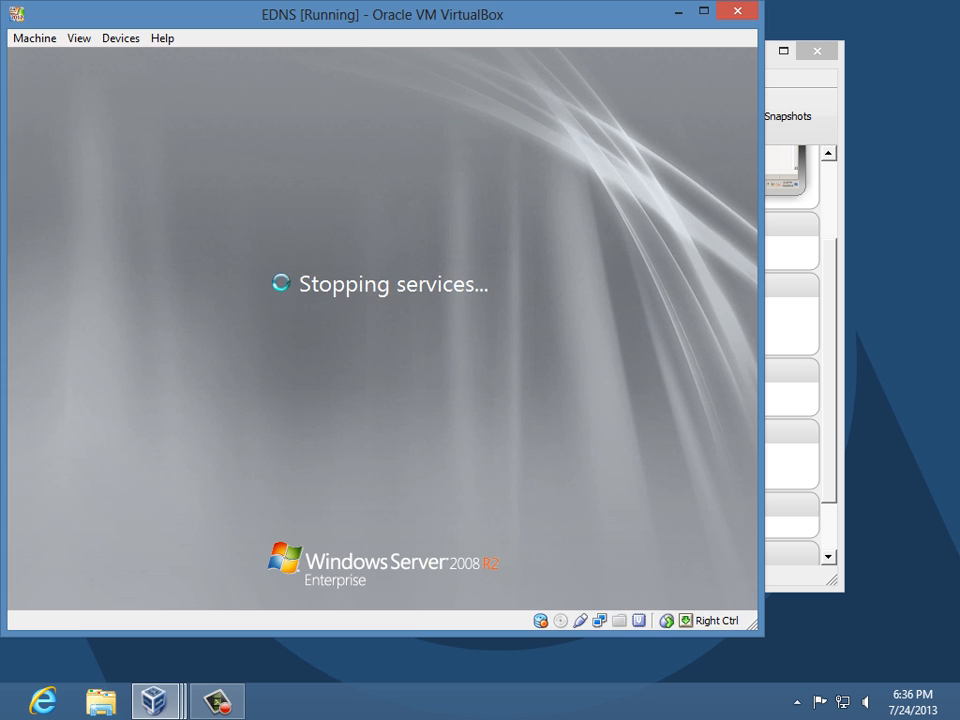
# - Switch to the DC machine from the taskbar previews and log on with the administrator password
pyautogui.click(155, 700)
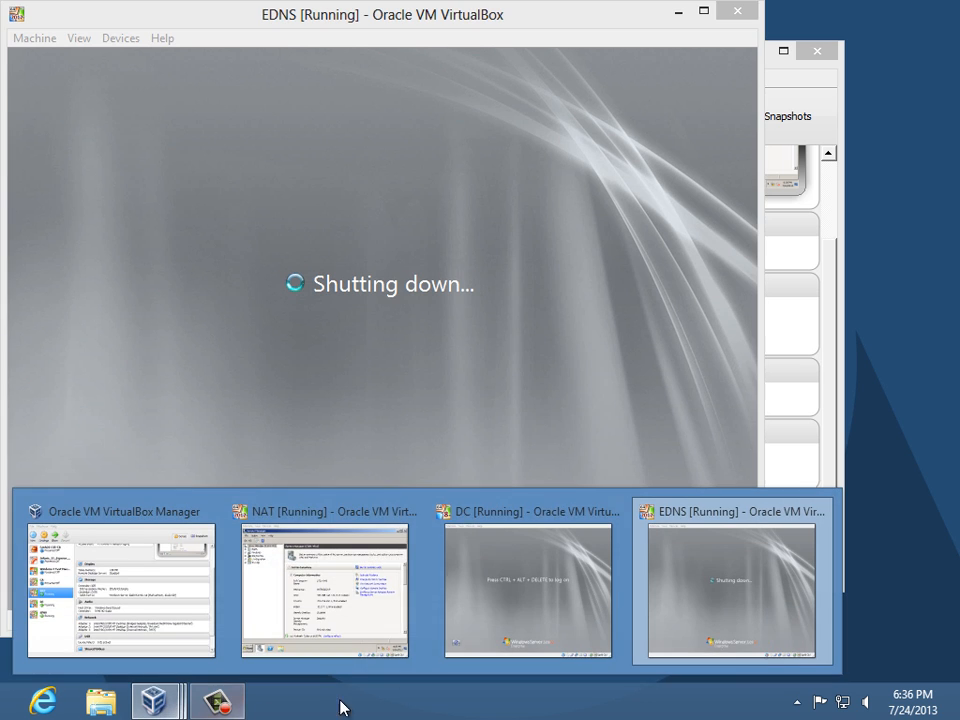
pyautogui.click(545, 603)
pyautogui.hotkey('ctrl', 'alt', 'Delete')
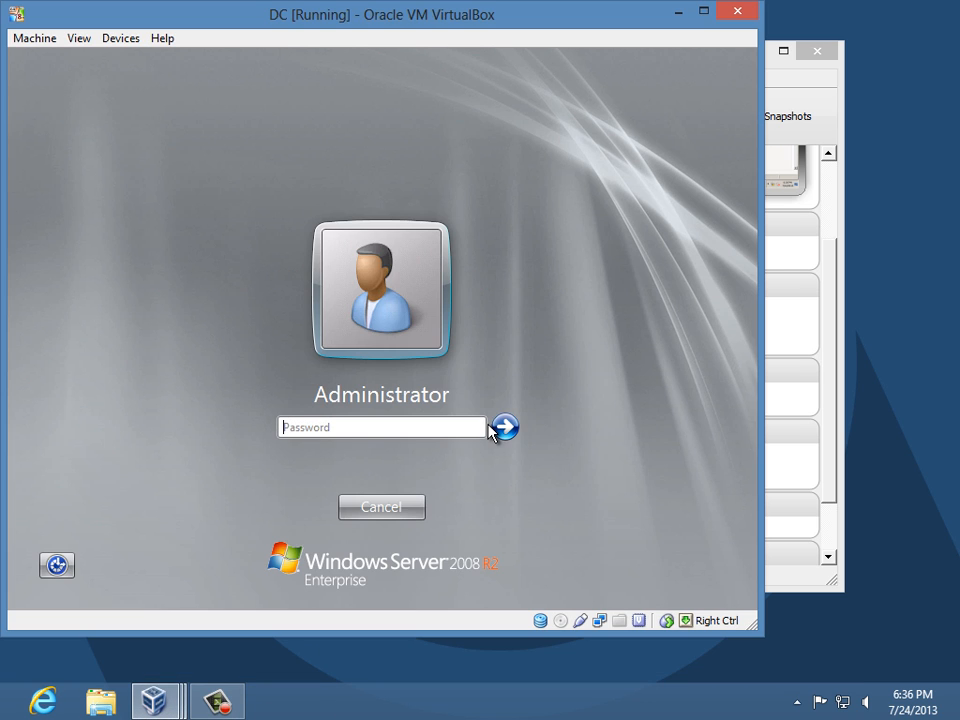
pyautogui.write('P@ssw0rd')
pyautogui.press('Return')
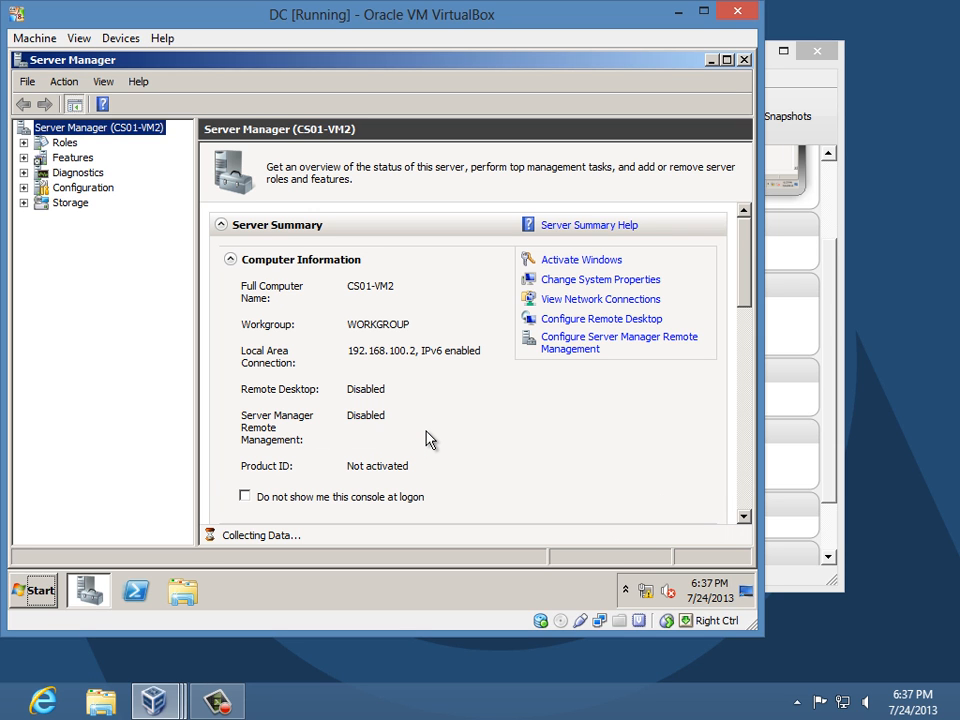
# - Open the IPv4 properties of the DC's Local Area Connection
pyautogui.click(615, 302)
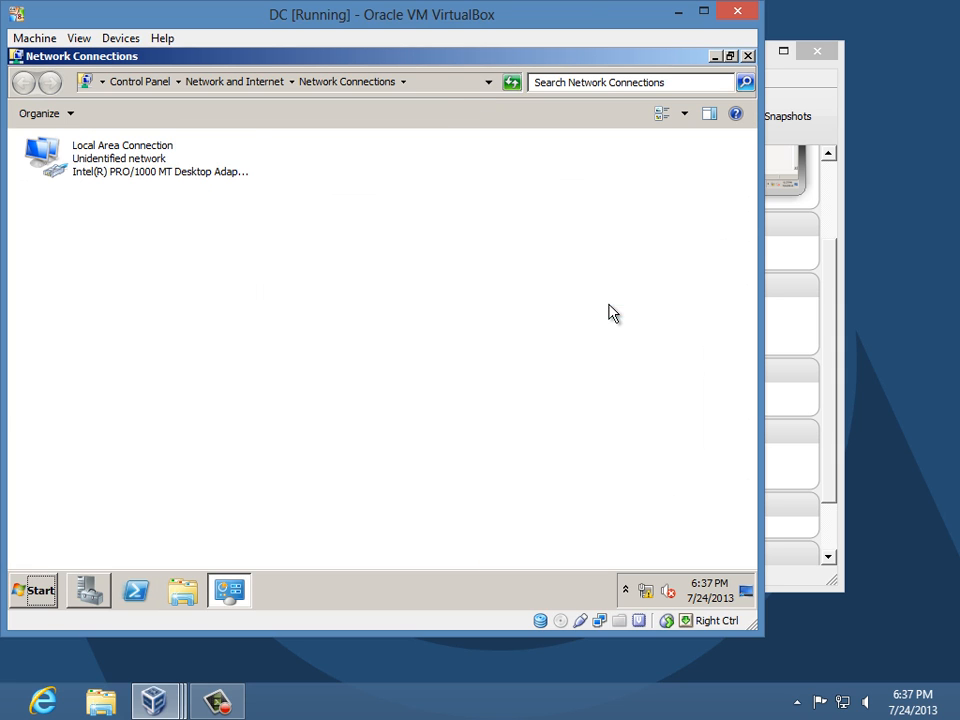
pyautogui.rightClick(98, 162)
pyautogui.click(163, 307)
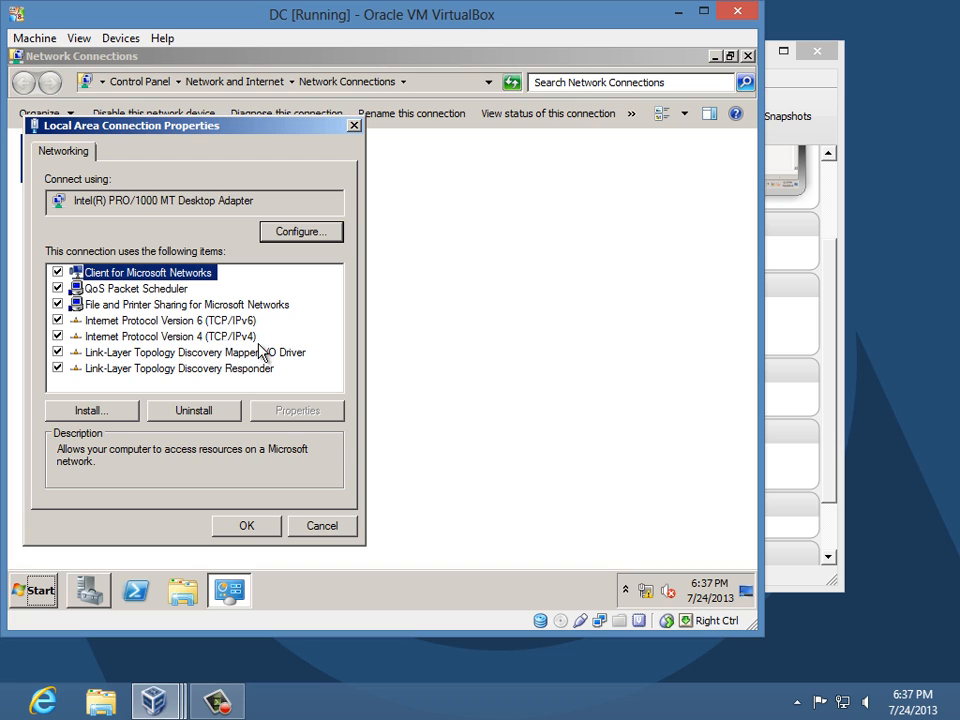
pyautogui.click(248, 337)
pyautogui.click(303, 411)
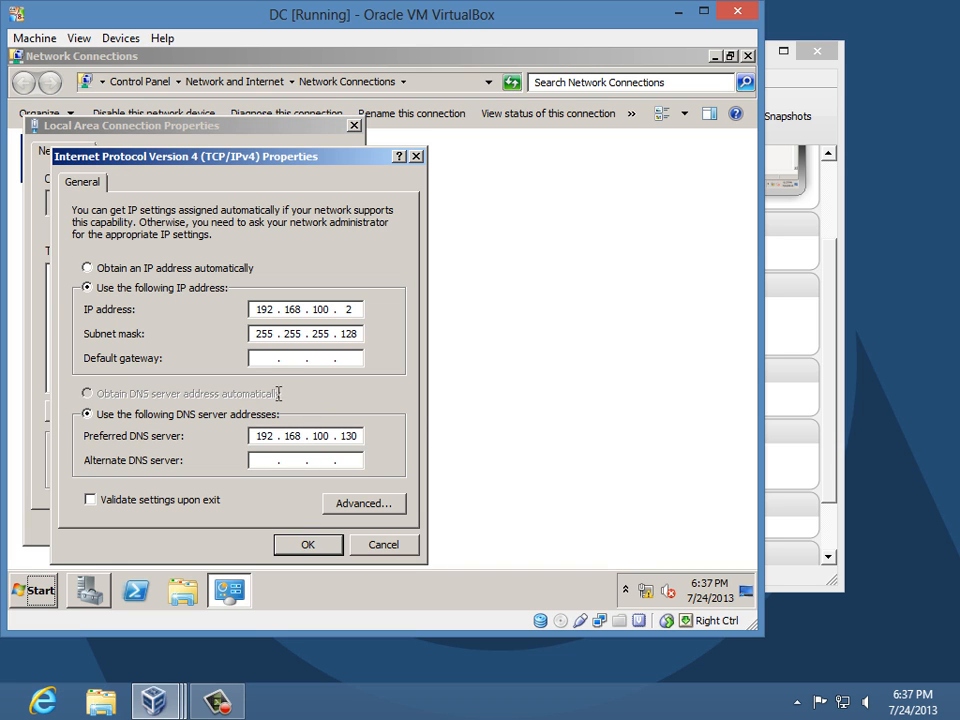
# - Enter default gateway 192.168.100.1, save the settings and close Network Connections
pyautogui.click(261, 361)
pyautogui.write('192 . 168 . 100 . 1')
pyautogui.click(308, 544)
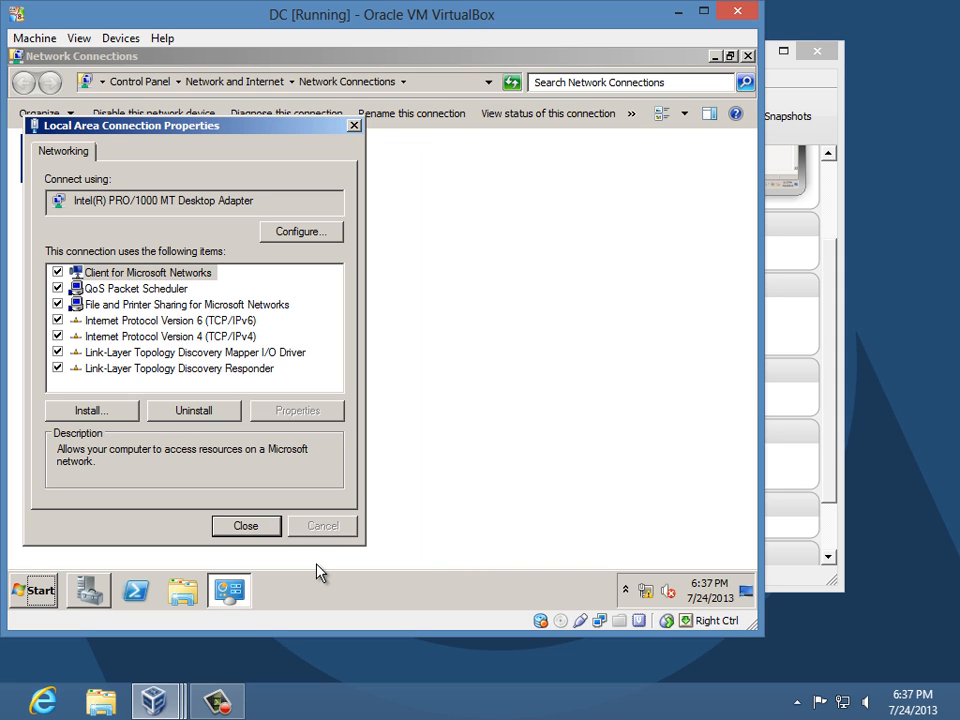
pyautogui.press('Return')
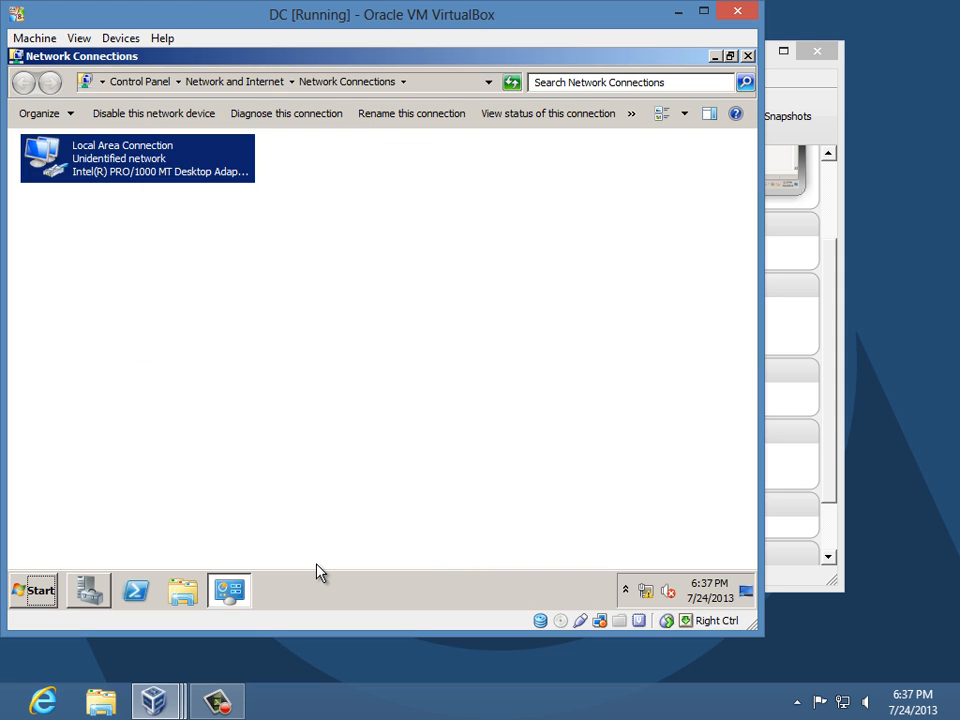
pyautogui.click(748, 56)
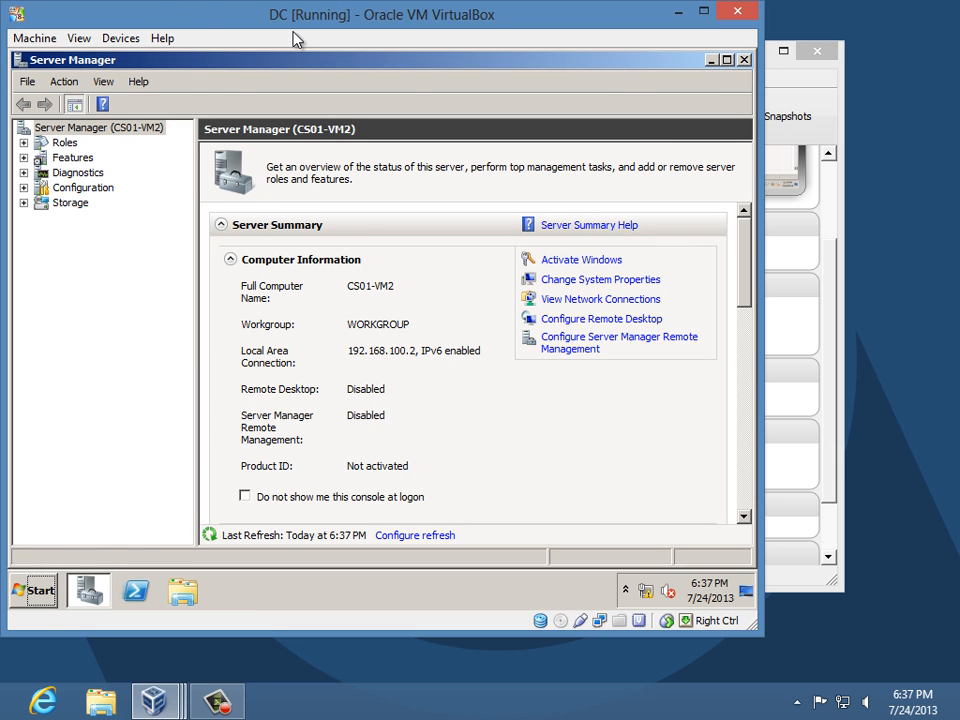
pyautogui.moveTo(165, 705)
# - Reopen the DC's IPv4 properties, review gateway 192.168.100.1 and DNS 192.168.100.130, then close them
pyautogui.click(640, 300)
pyautogui.click(92, 159)
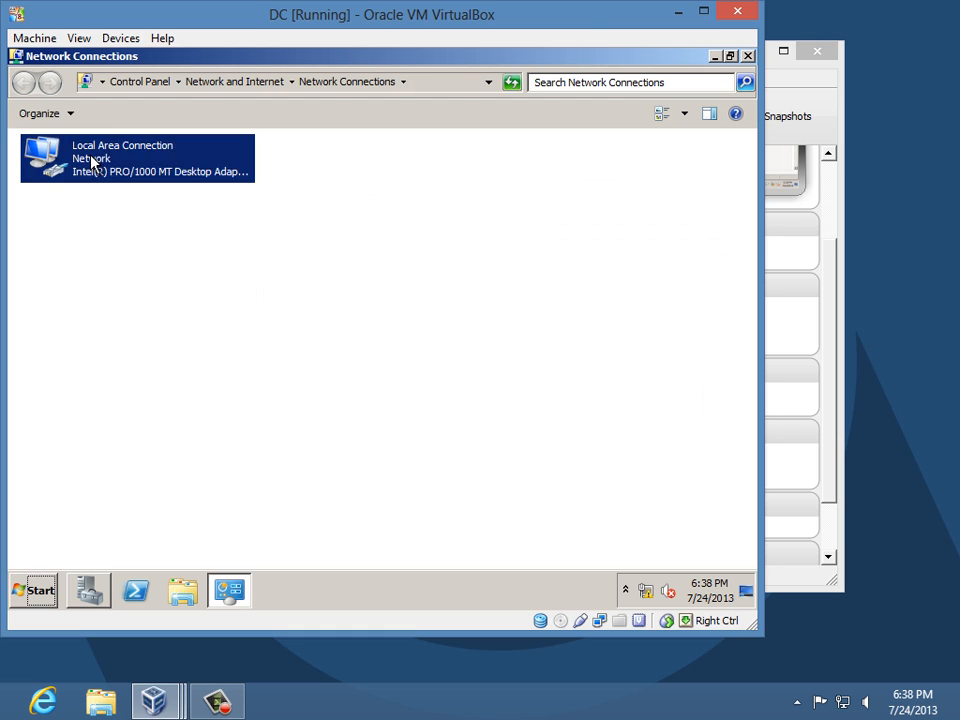
pyautogui.rightClick(92, 157)
pyautogui.click(129, 308)
pyautogui.doubleClick(222, 336)
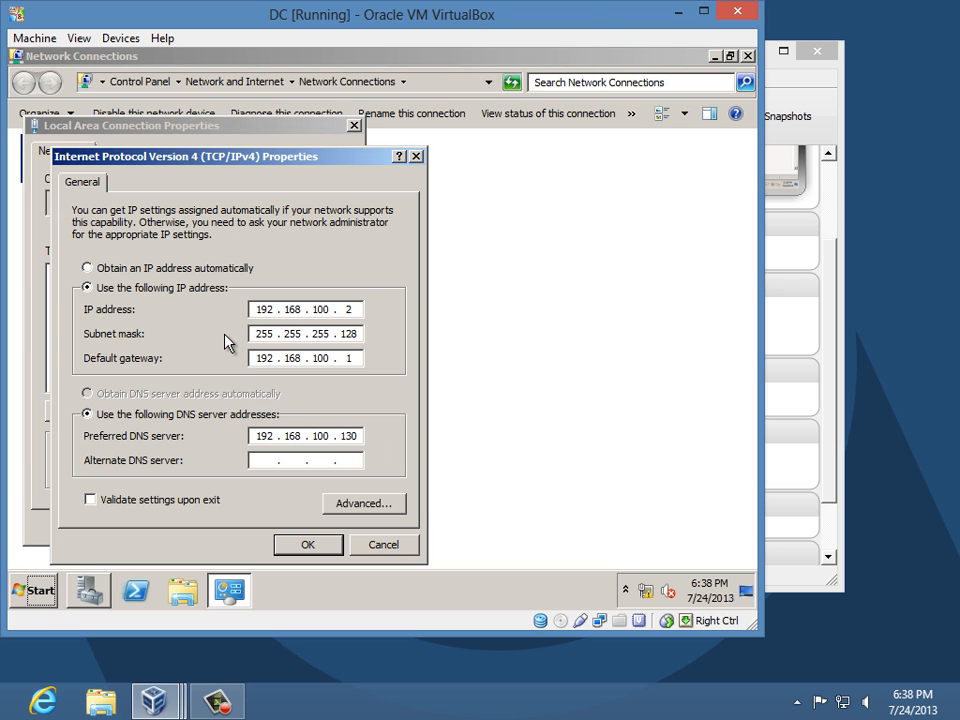
pyautogui.doubleClick(349, 436)
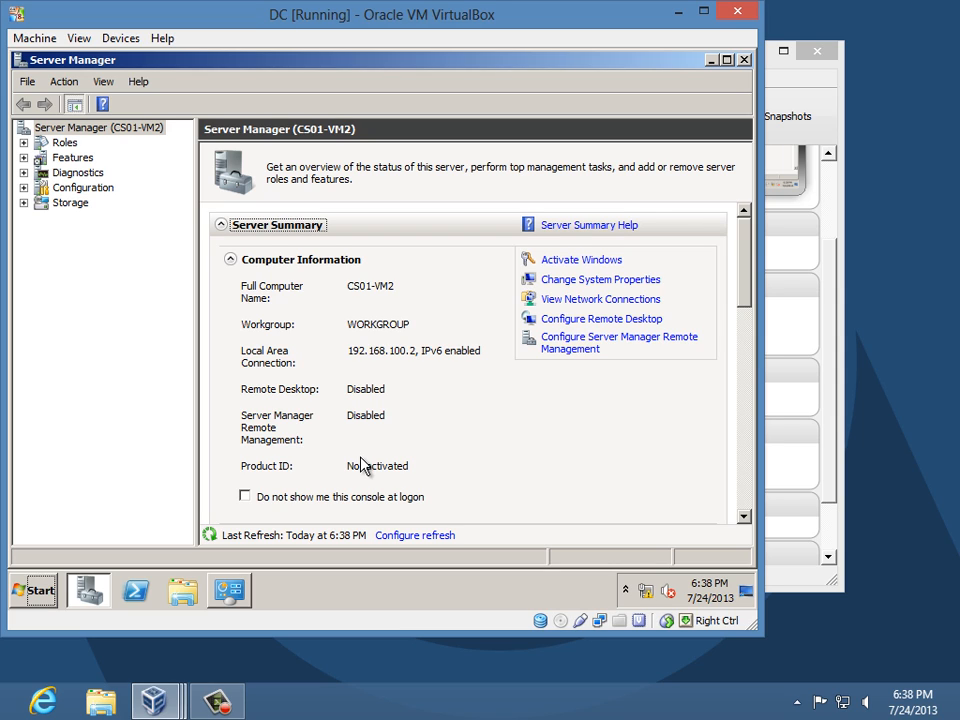
pyautogui.click(248, 592)
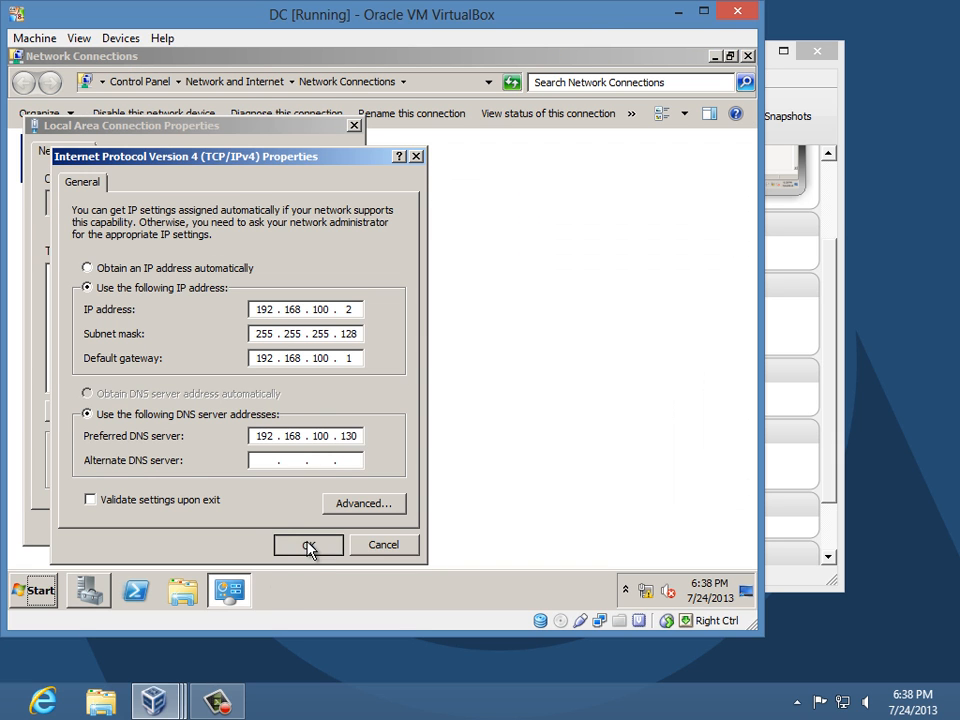
pyautogui.click(307, 543)
pyautogui.click(264, 528)
pyautogui.click(160, 696)
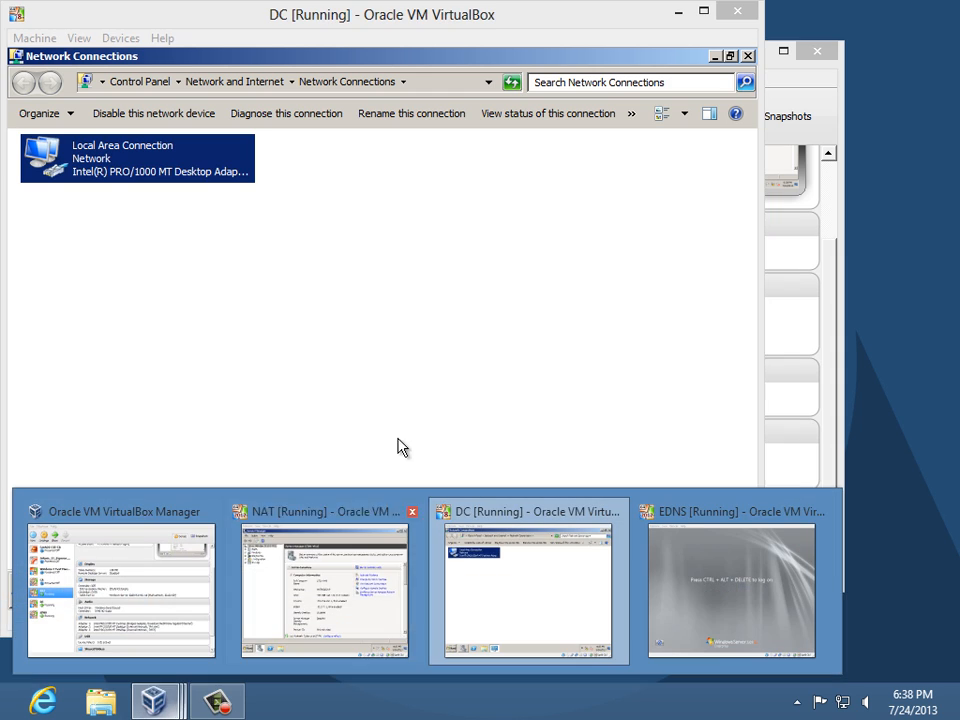
# - On the NAT machine, start adding a role and select Network Policy and Access Services
pyautogui.click(354, 561)
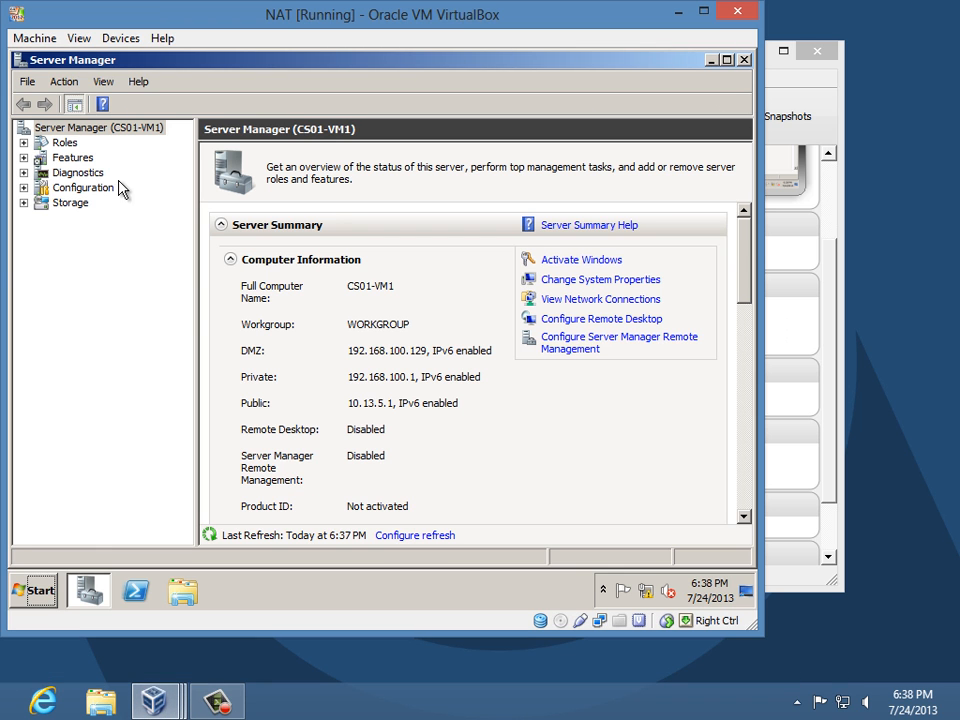
pyautogui.click(63, 143)
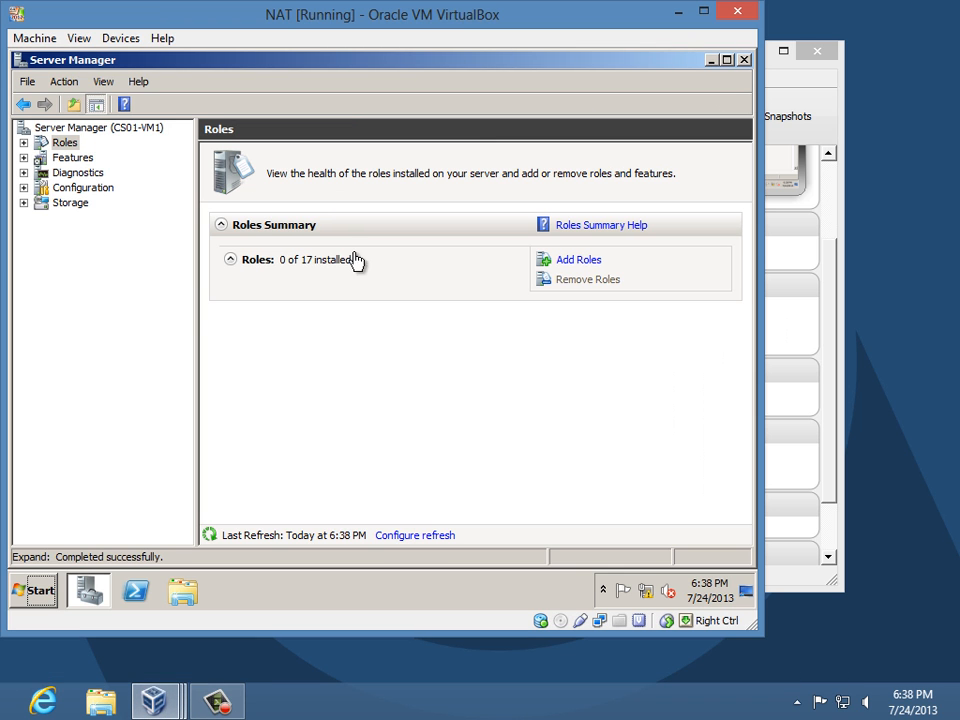
pyautogui.click(590, 265)
pyautogui.click(525, 564)
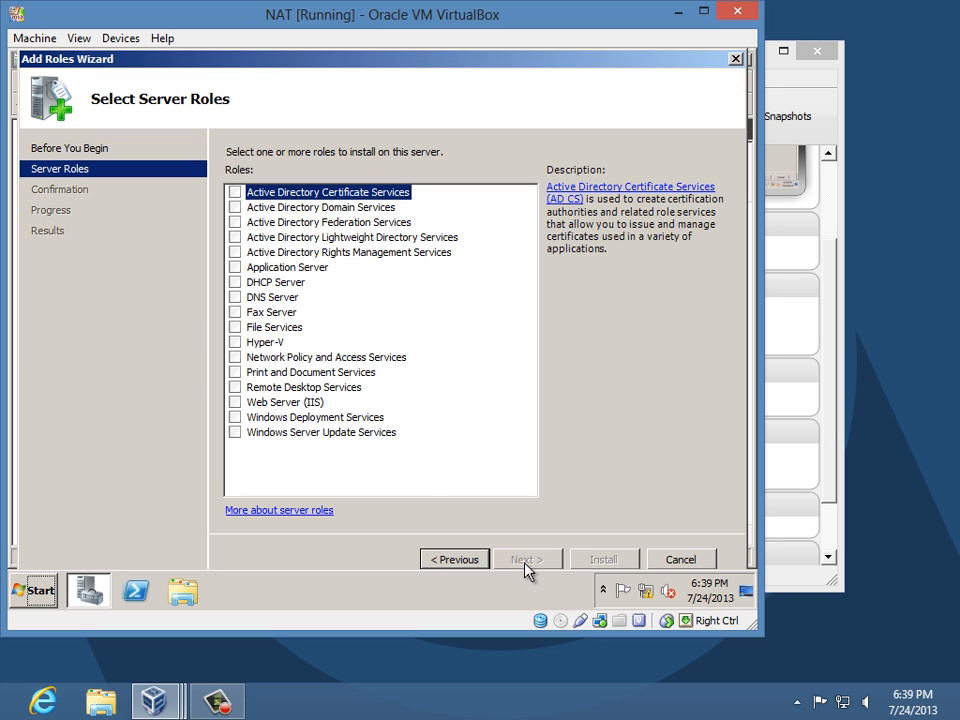
pyautogui.click(234, 358)
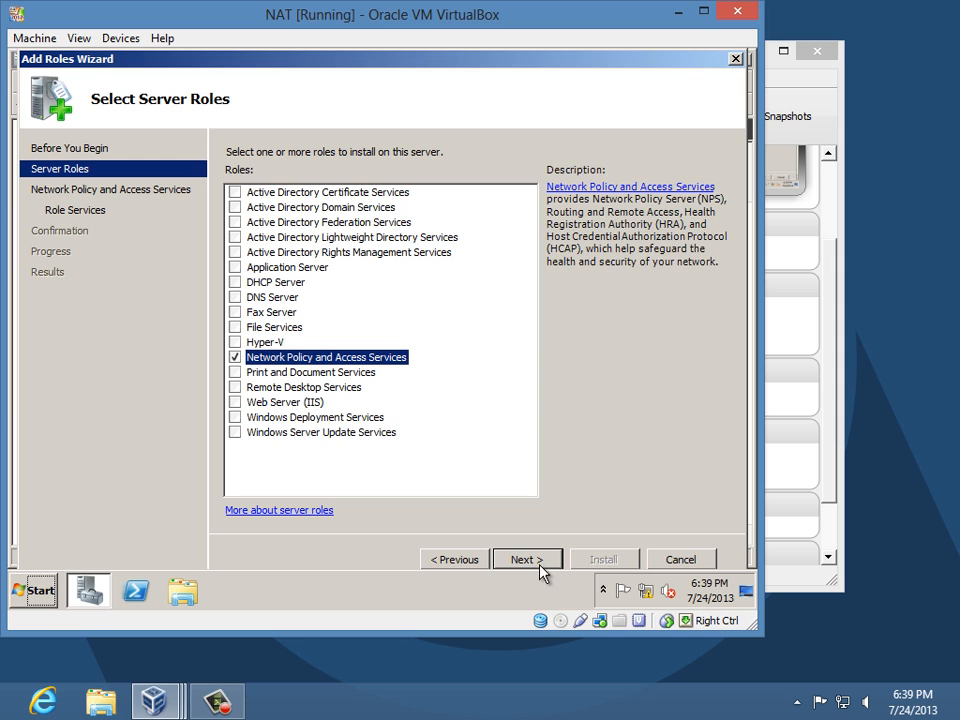
# - Include Routing and Remote Access Services and install the selected role services
pyautogui.click(537, 563)
pyautogui.click(537, 563)
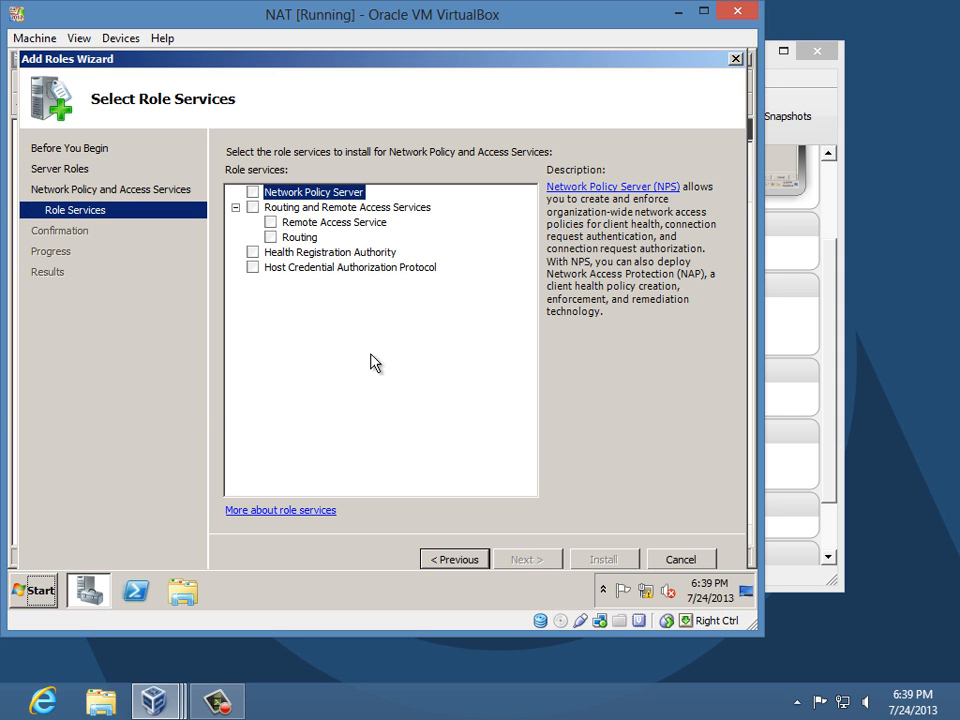
pyautogui.click(252, 207)
pyautogui.click(518, 560)
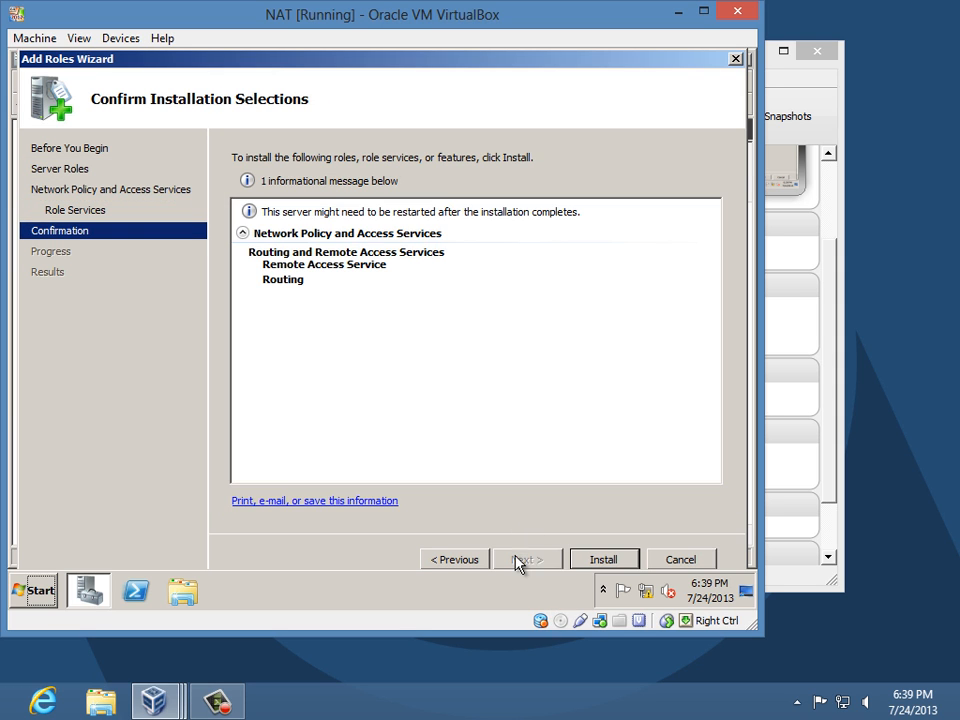
pyautogui.click(592, 561)
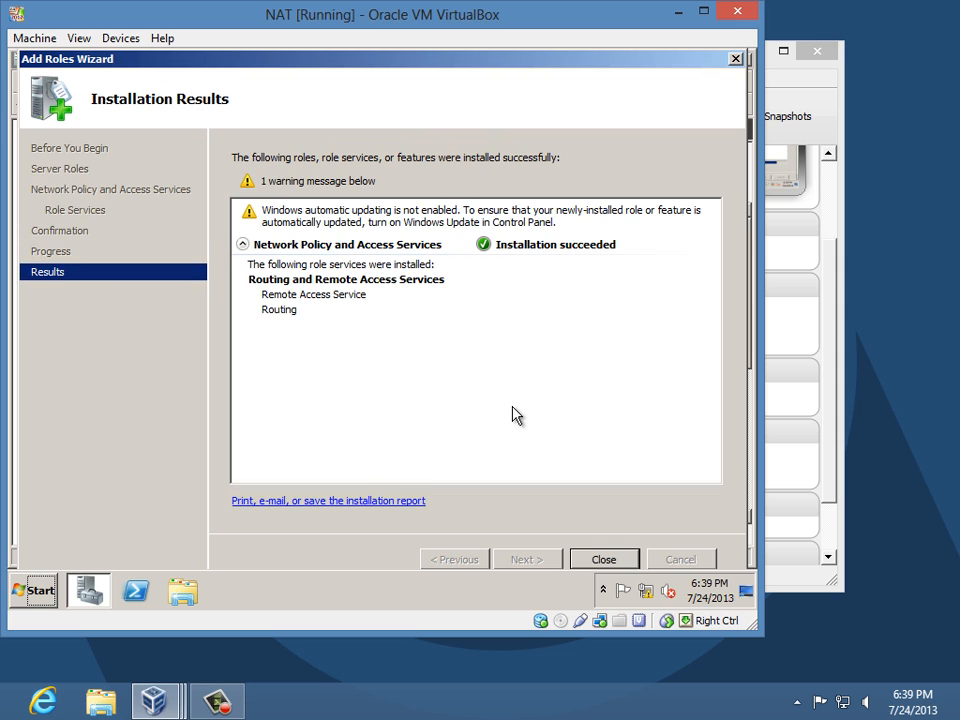
pyautogui.click(601, 560)
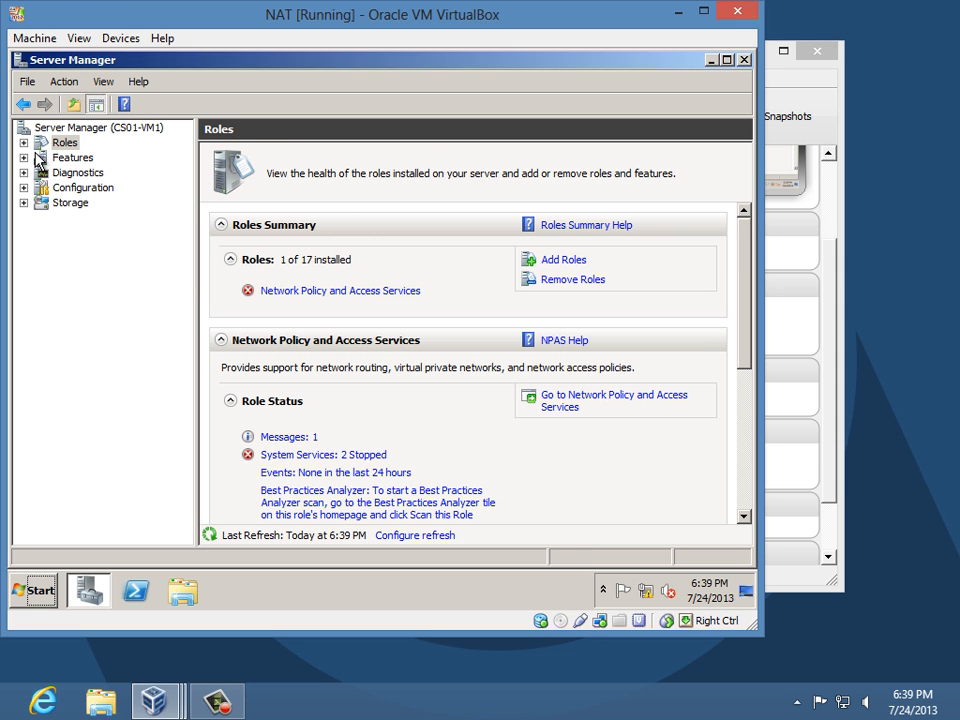
# - Open Routing and Remote Access under Network Policy and Access Services and start Configure and Enable
pyautogui.click(23, 142)
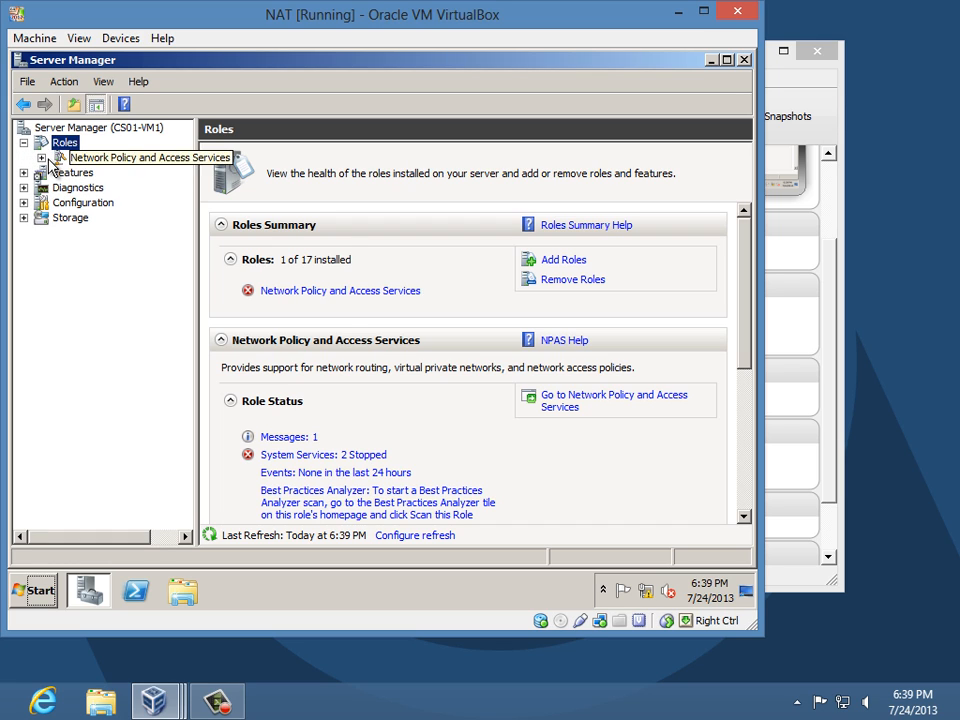
pyautogui.click(41, 158)
pyautogui.click(108, 174)
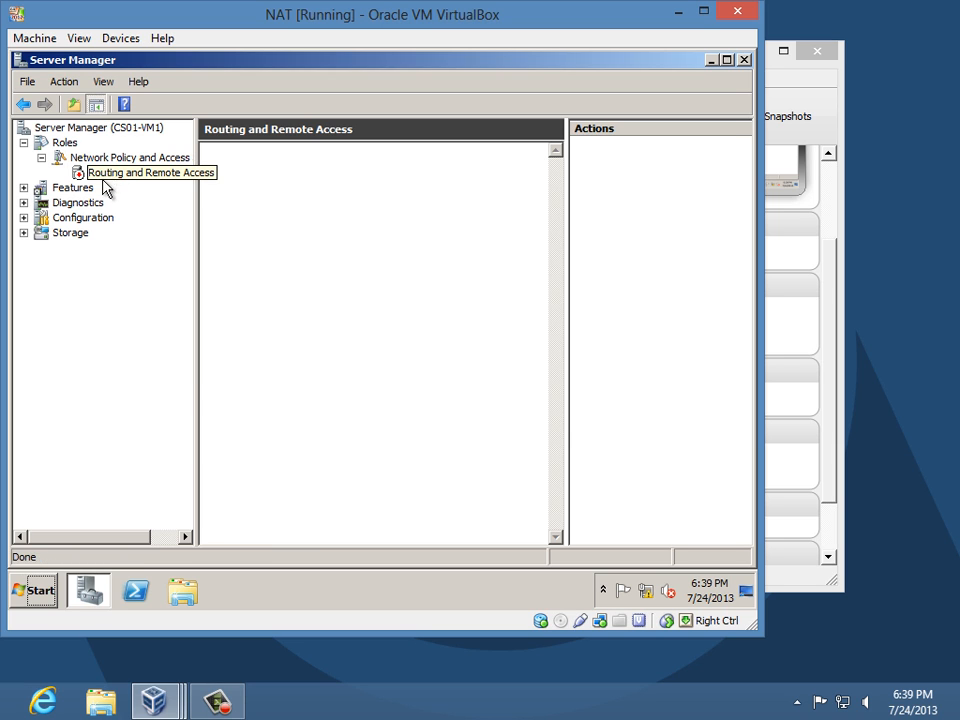
pyautogui.rightClick(101, 172)
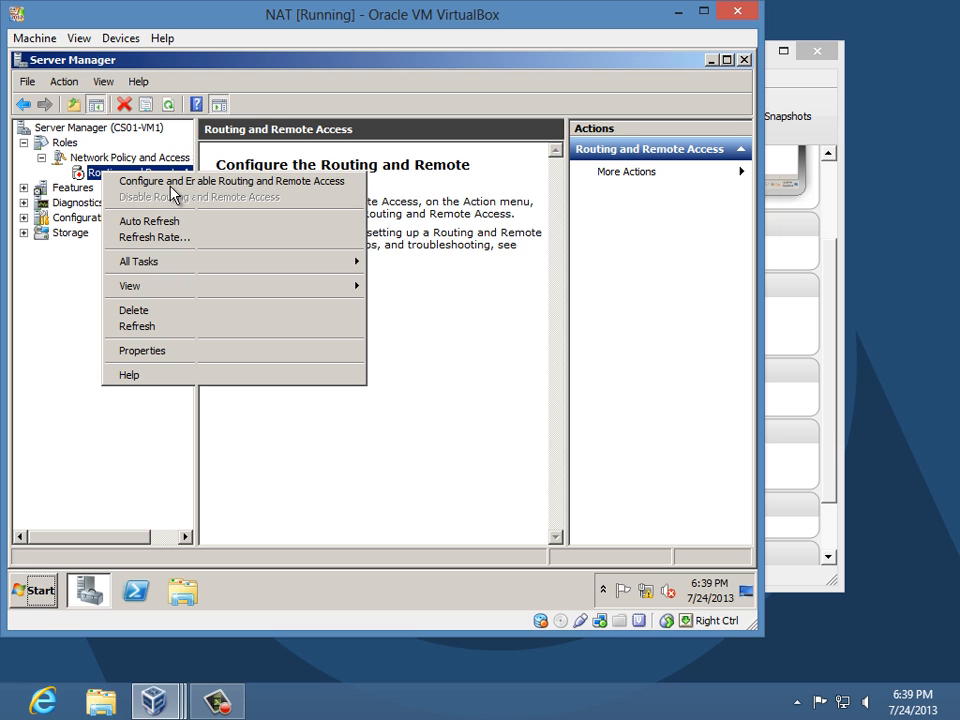
pyautogui.click(171, 190)
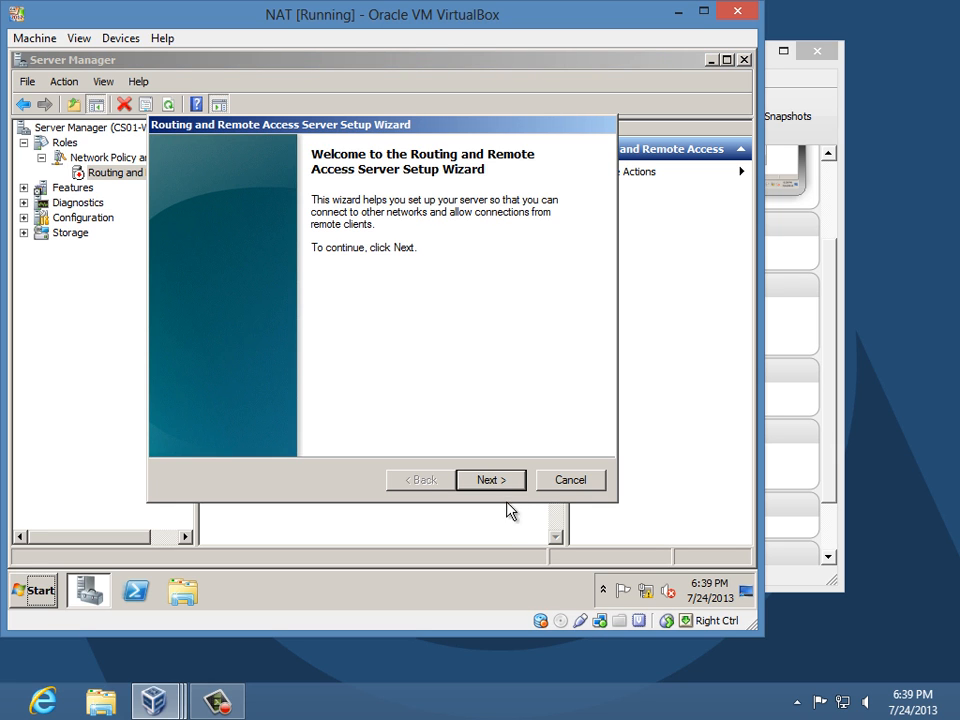
# - Choose NAT setup with Public as the Internet interface and finish the wizard
pyautogui.click(505, 484)
pyautogui.click(318, 272)
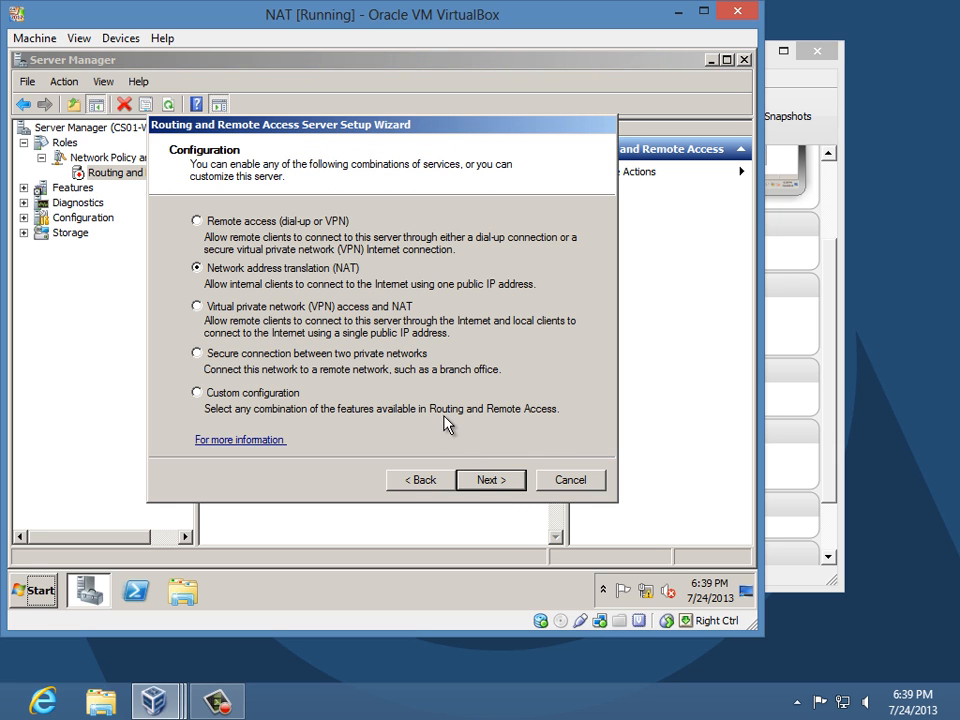
pyautogui.click(494, 482)
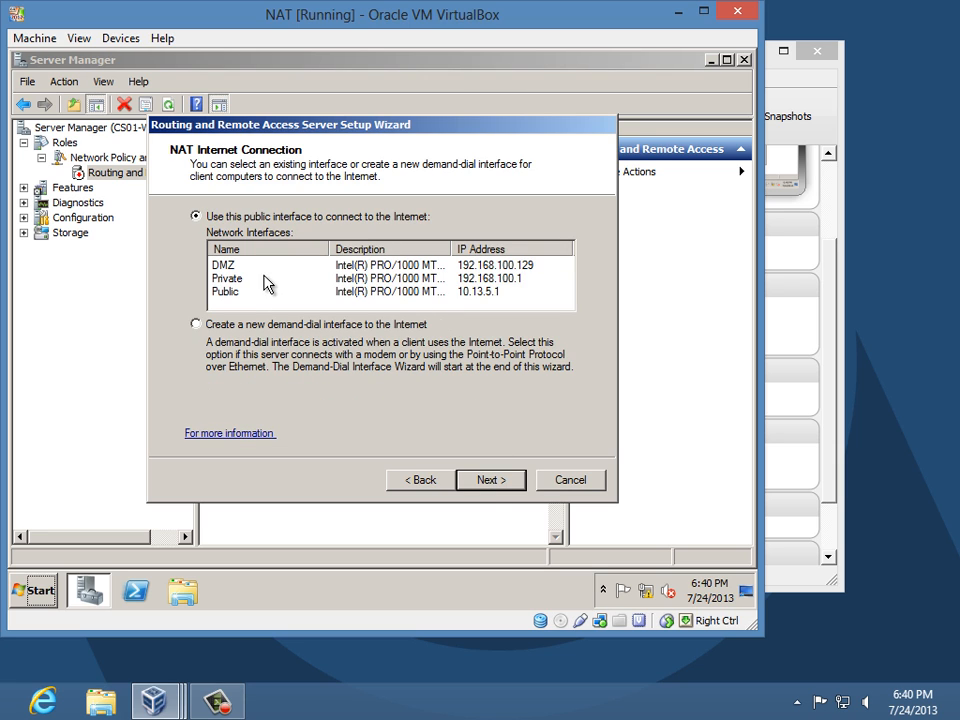
pyautogui.click(225, 291)
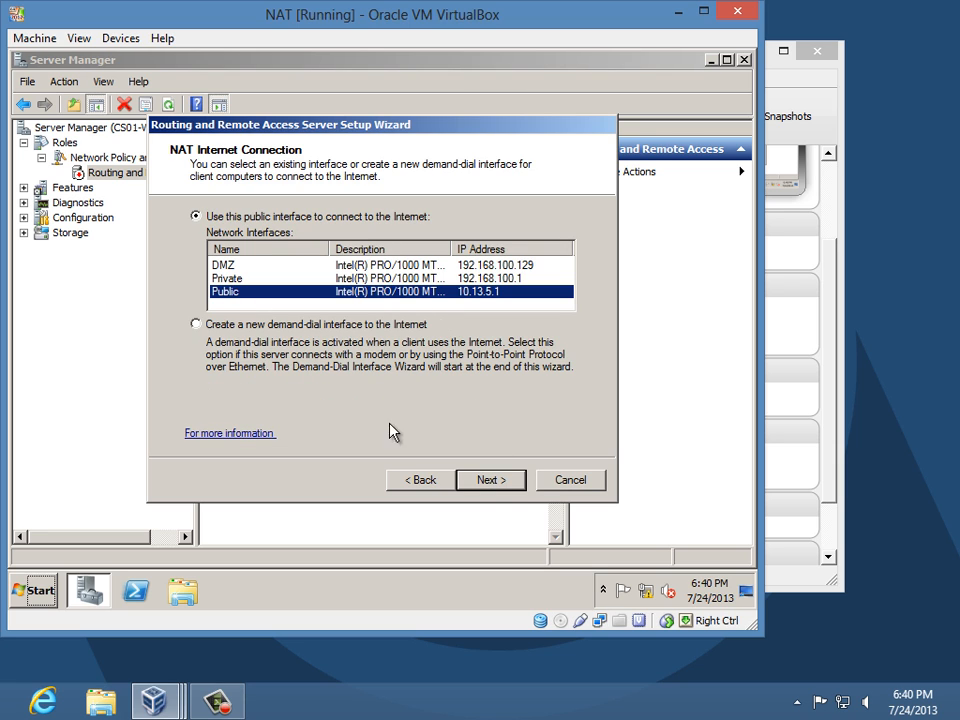
pyautogui.click(492, 481)
pyautogui.click(492, 482)
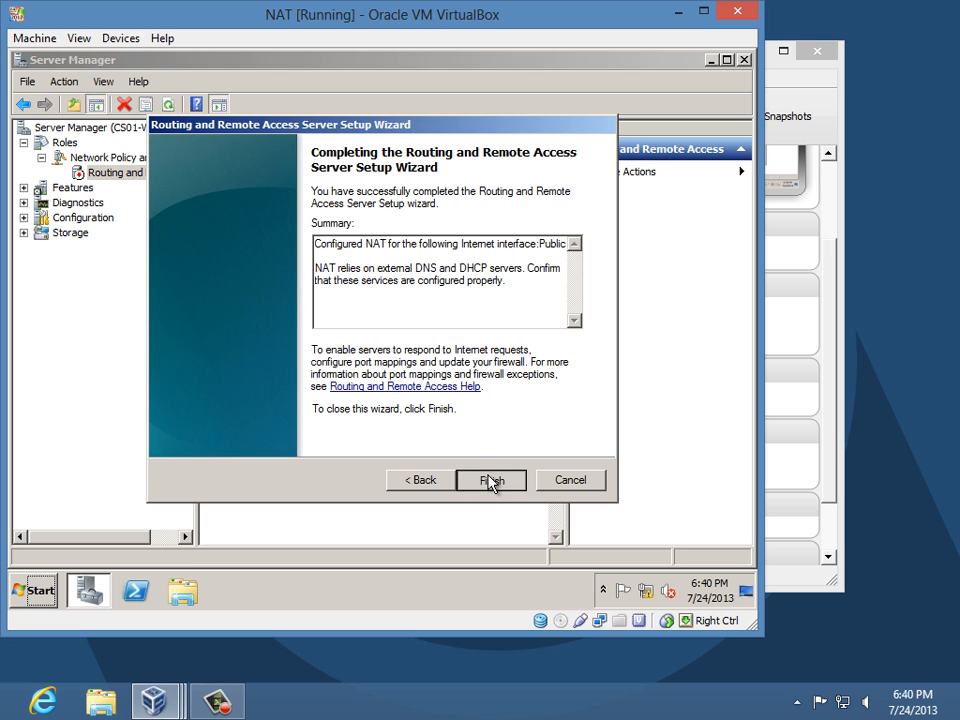
pyautogui.click(489, 479)
pyautogui.click(490, 481)
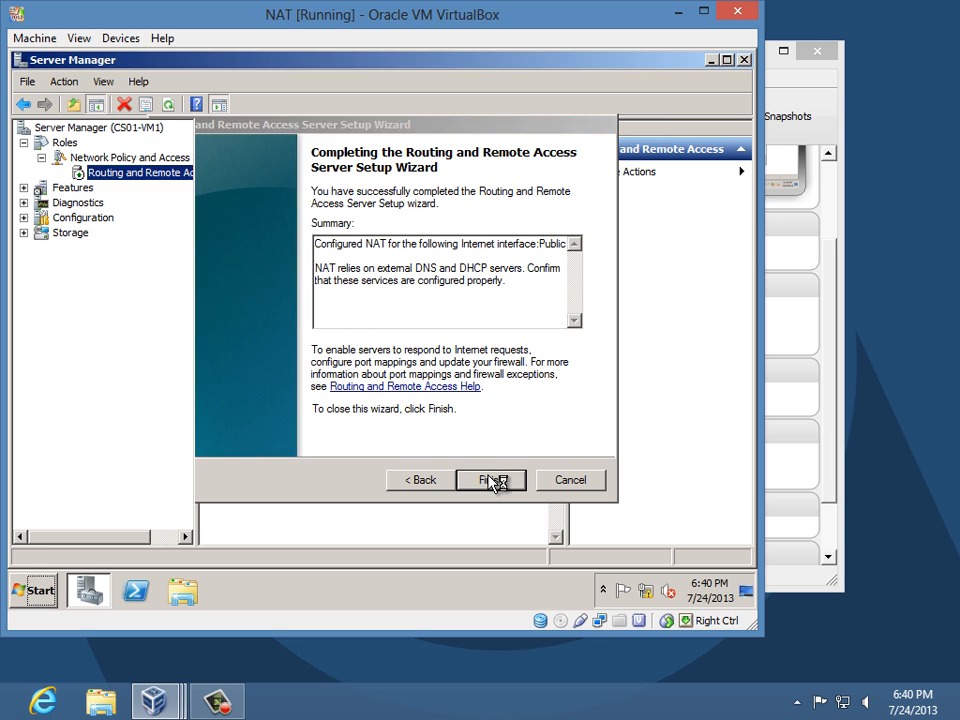
# - Under Routing and Remote Access > IPv4 > NAT, add the Private interface with default NAT settings
pyautogui.click(59, 173)
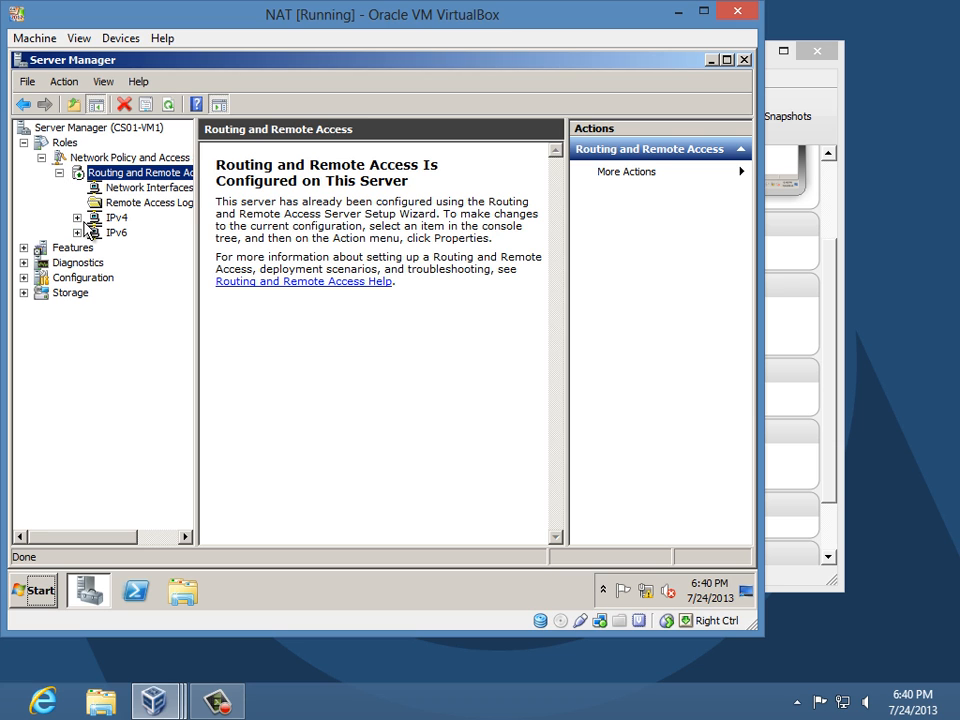
pyautogui.click(77, 217)
pyautogui.click(133, 278)
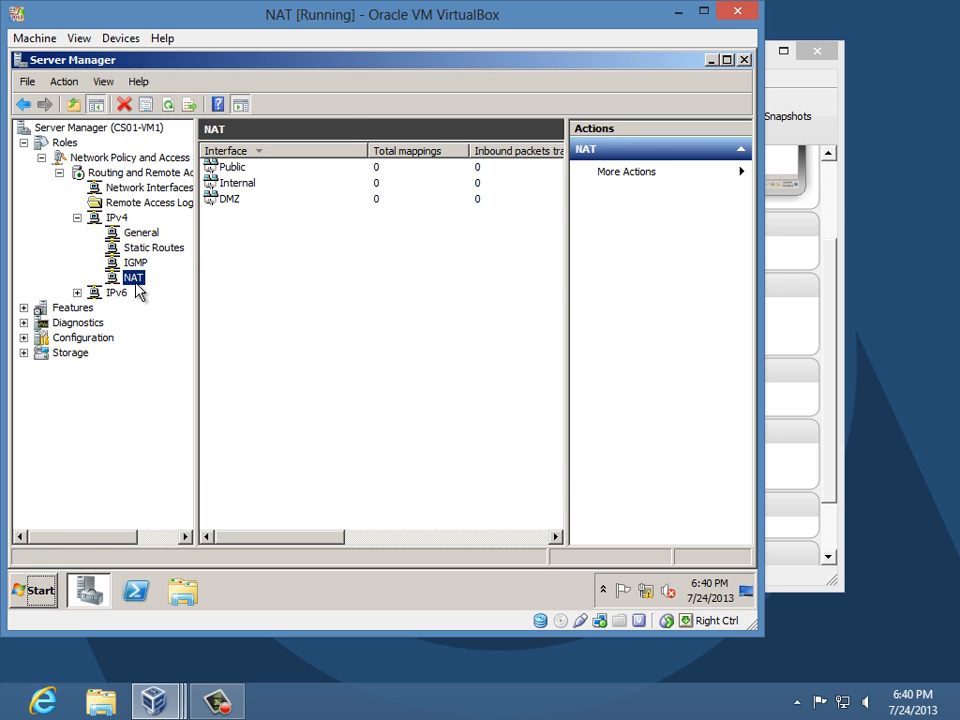
pyautogui.rightClick(133, 279)
pyautogui.click(156, 292)
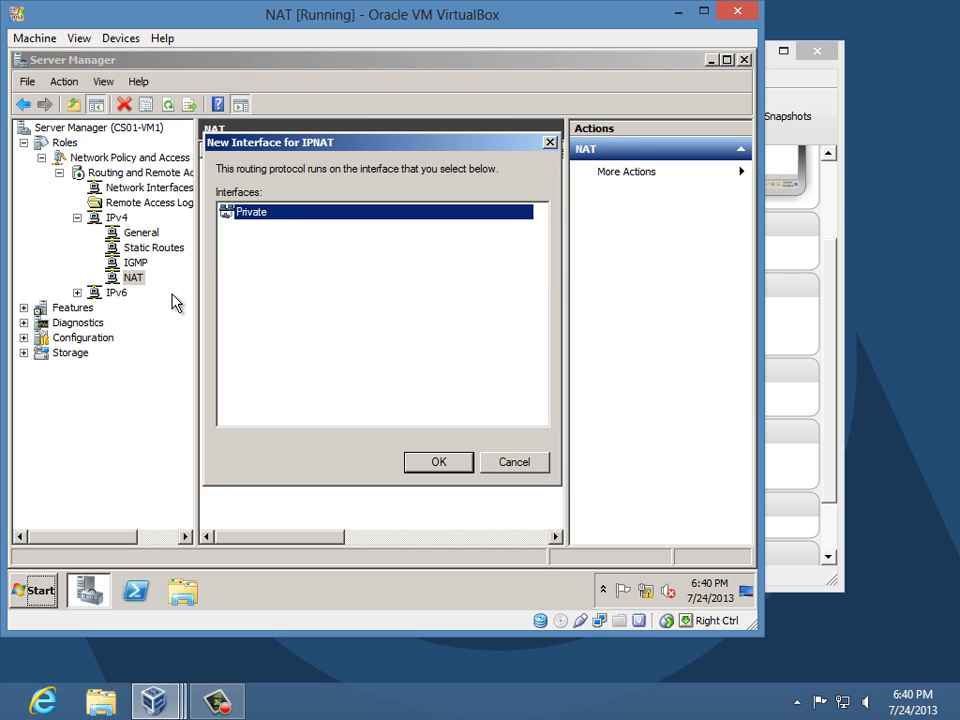
pyautogui.click(425, 466)
pyautogui.click(352, 516)
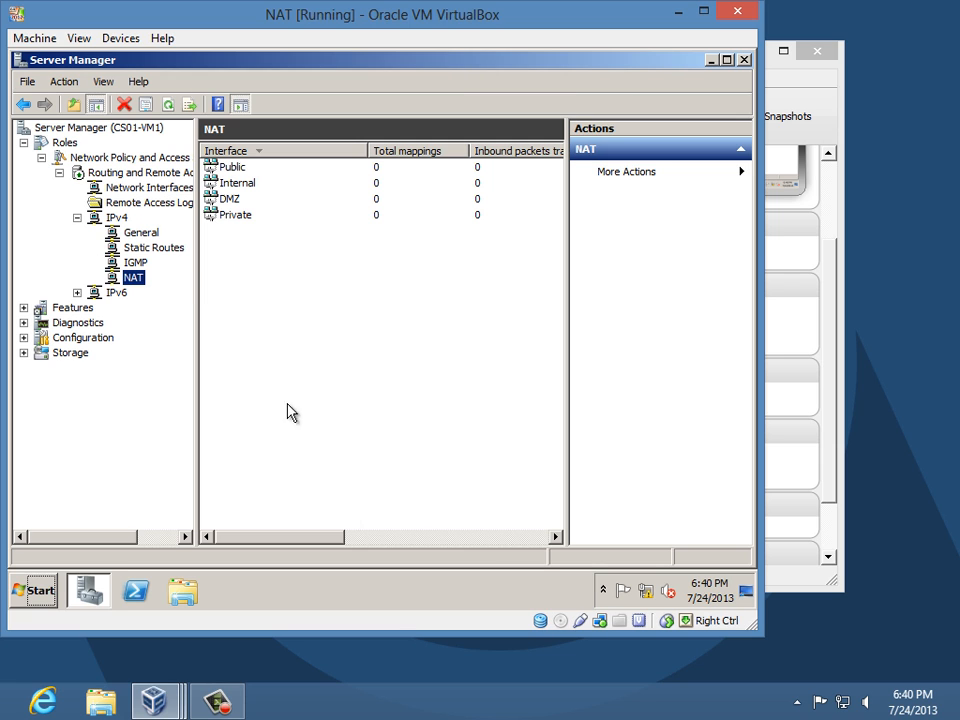
pyautogui.click(241, 170)
# - Open the Public interface's Services and Ports and start adding a new service
pyautogui.rightClick(241, 169)
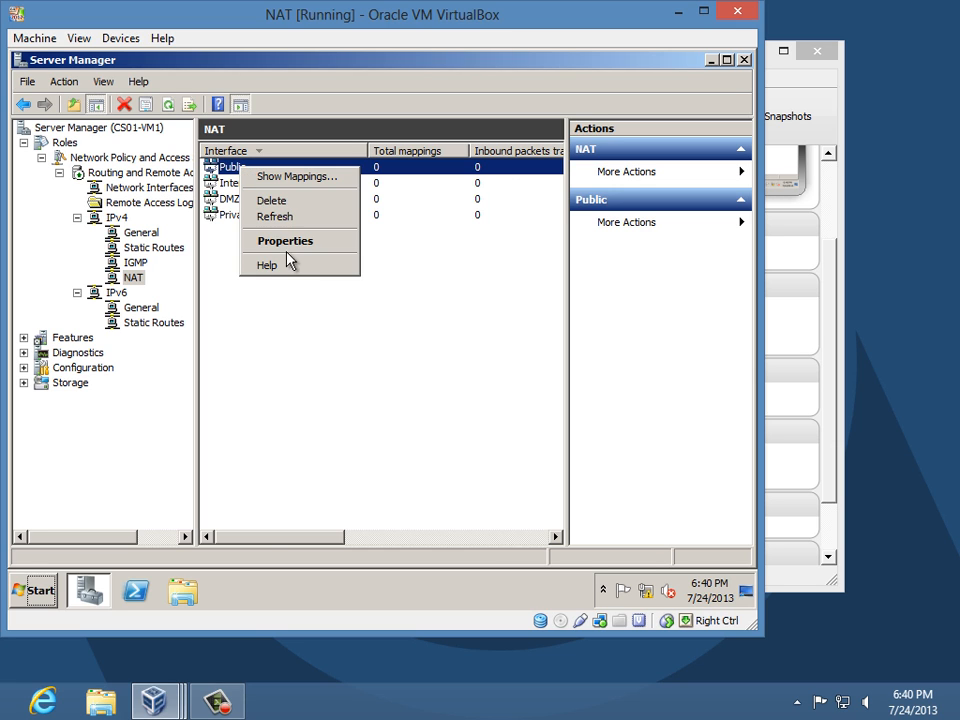
pyautogui.click(300, 256)
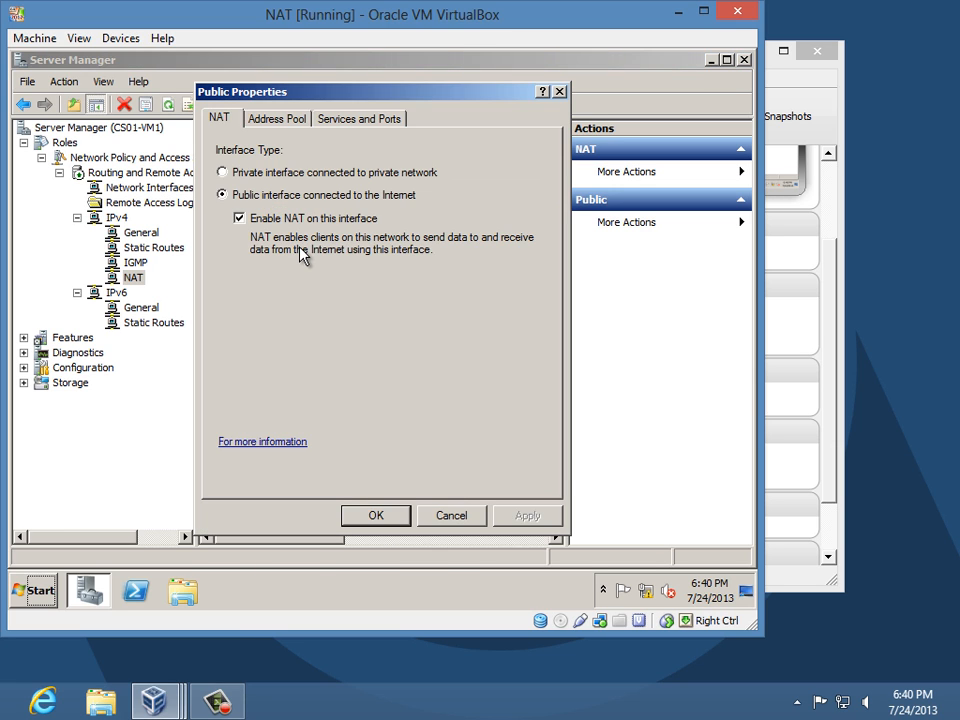
pyautogui.click(362, 119)
pyautogui.click(264, 412)
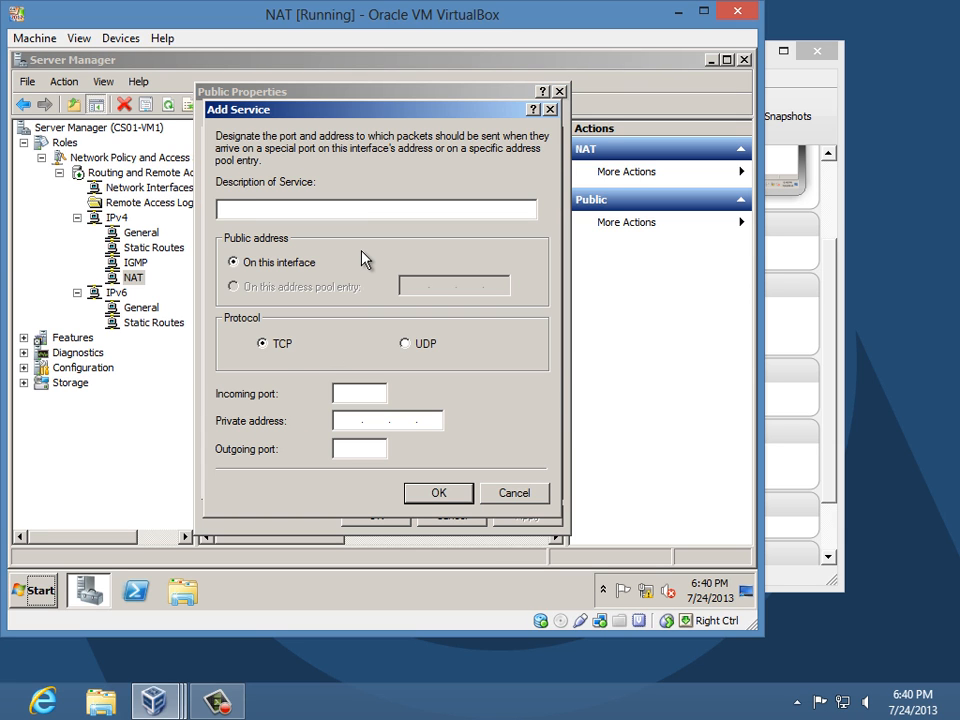
# - Define service DNS (UDP) forwarding port 53 to 192.168.100.130 port 53, and apply
pyautogui.write('DNS (UDP')
pyautogui.click(384, 394)
pyautogui.write('53')
pyautogui.press('Tab')
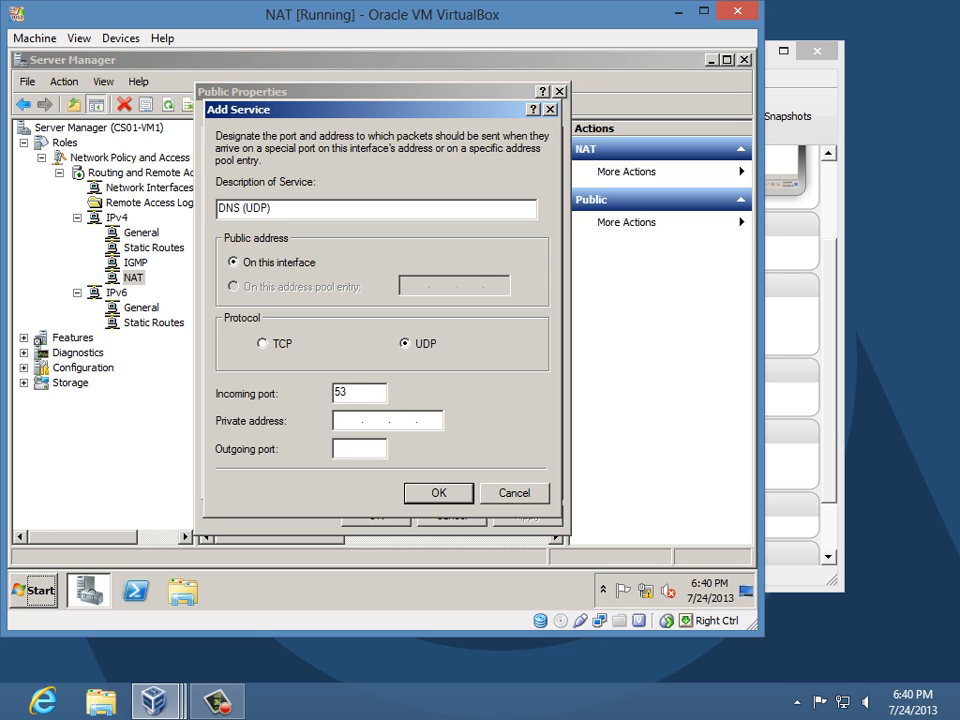
pyautogui.write('192 . 168 . 100 . 130')
pyautogui.press('Tab')
pyautogui.write('53')
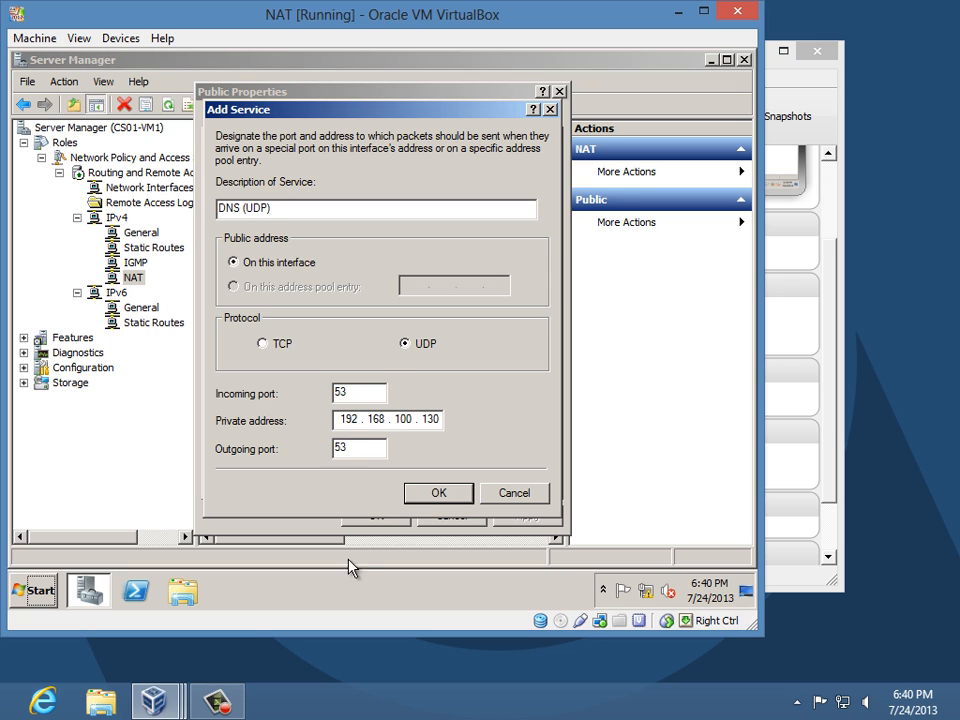
pyautogui.click(438, 493)
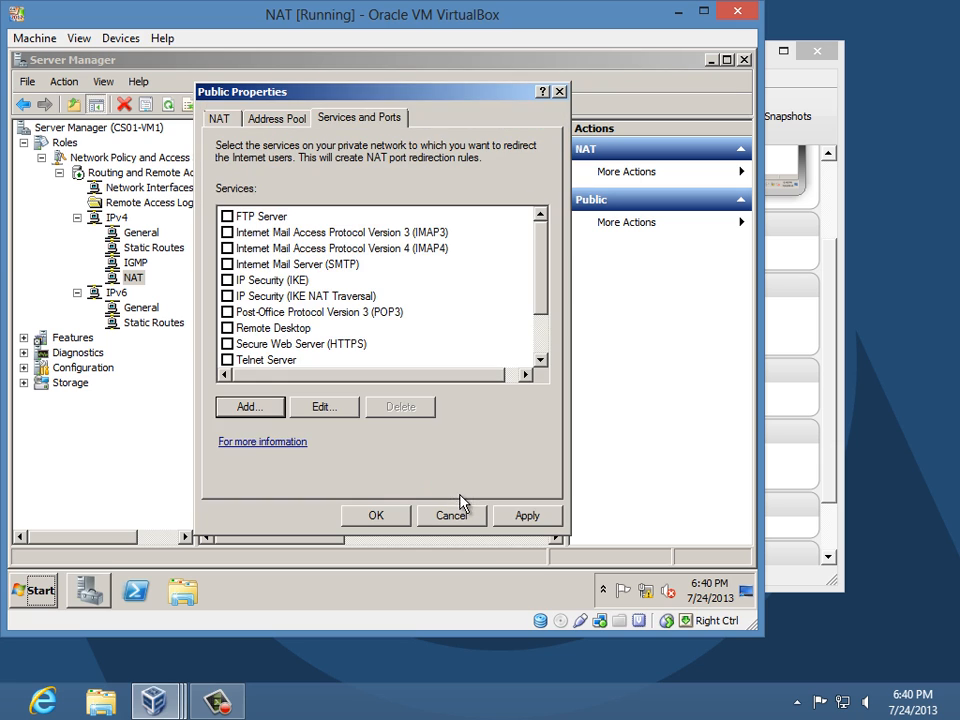
pyautogui.moveTo(536, 264); pyautogui.dragTo(538, 357)
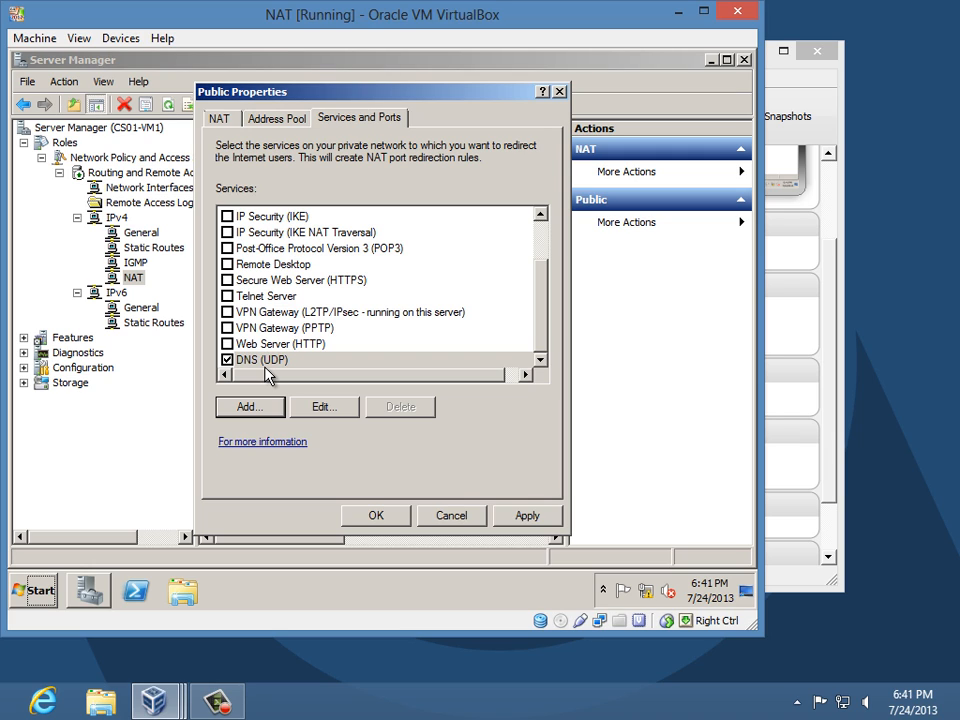
pyautogui.click(374, 516)
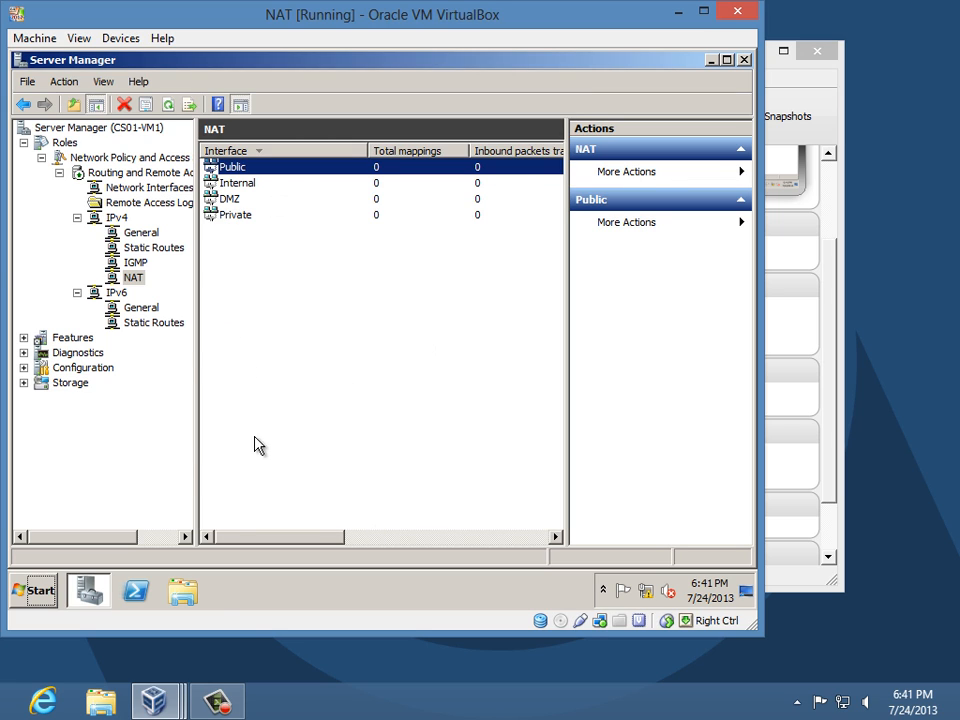
# - Switch to the DC virtual machine, close Network Connections and view its Roles summary
pyautogui.click(176, 703)
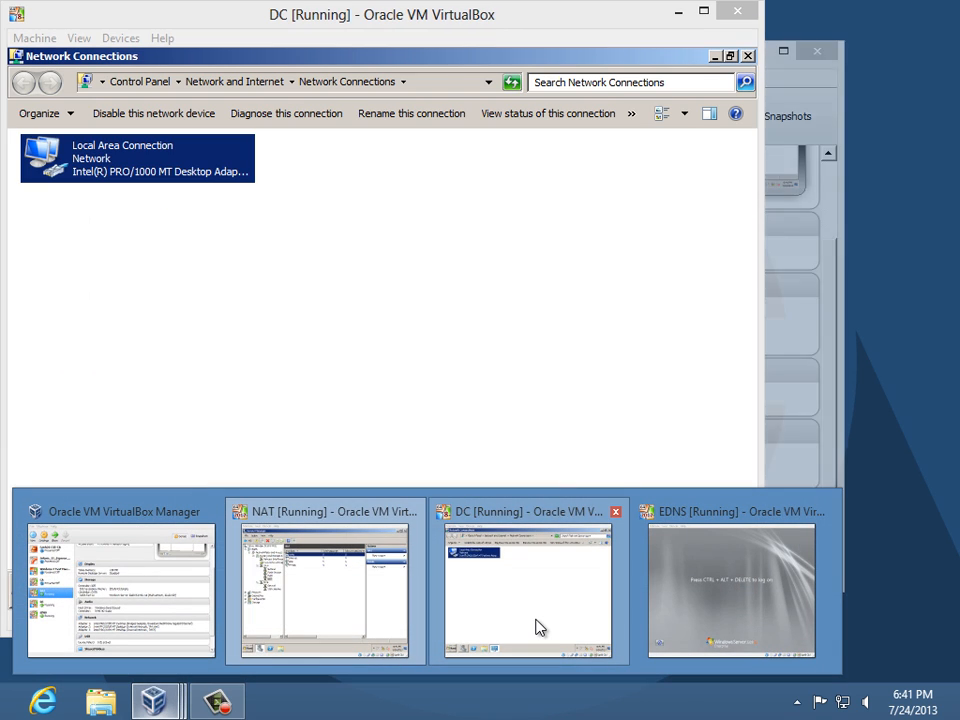
pyautogui.click(536, 628)
pyautogui.click(746, 57)
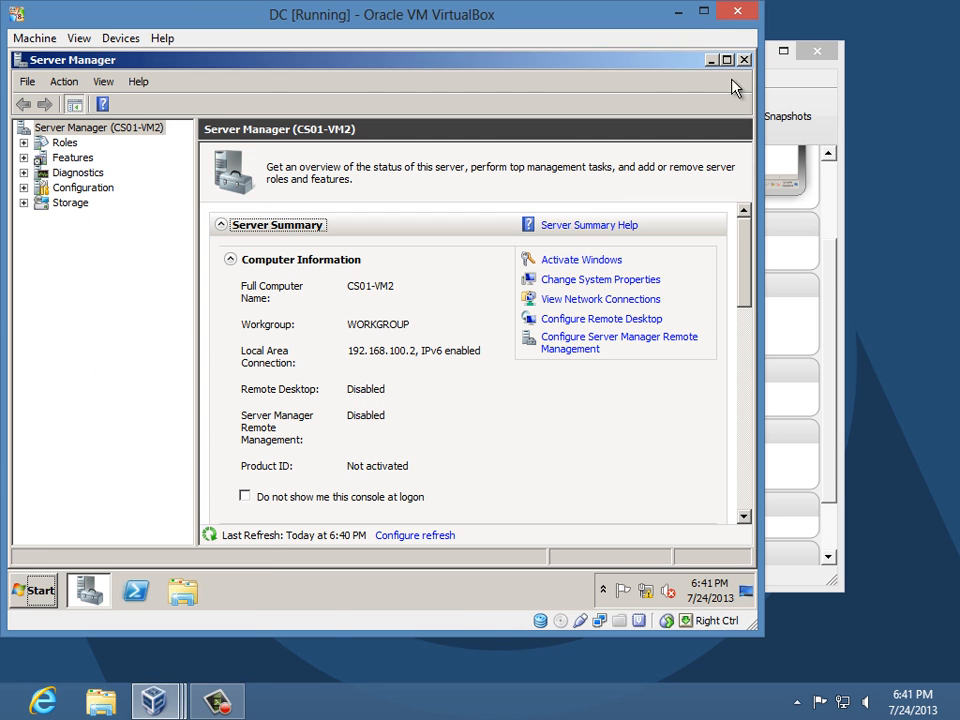
pyautogui.click(63, 145)
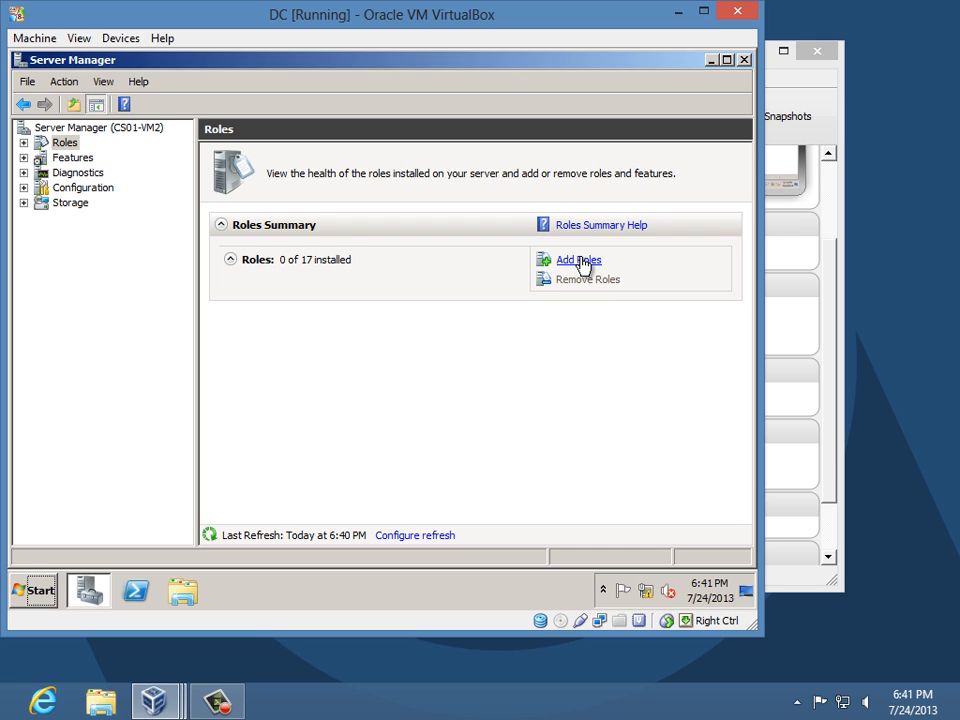
# - Add the Active Directory Domain Services role with its required .NET features and install it
pyautogui.click(580, 261)
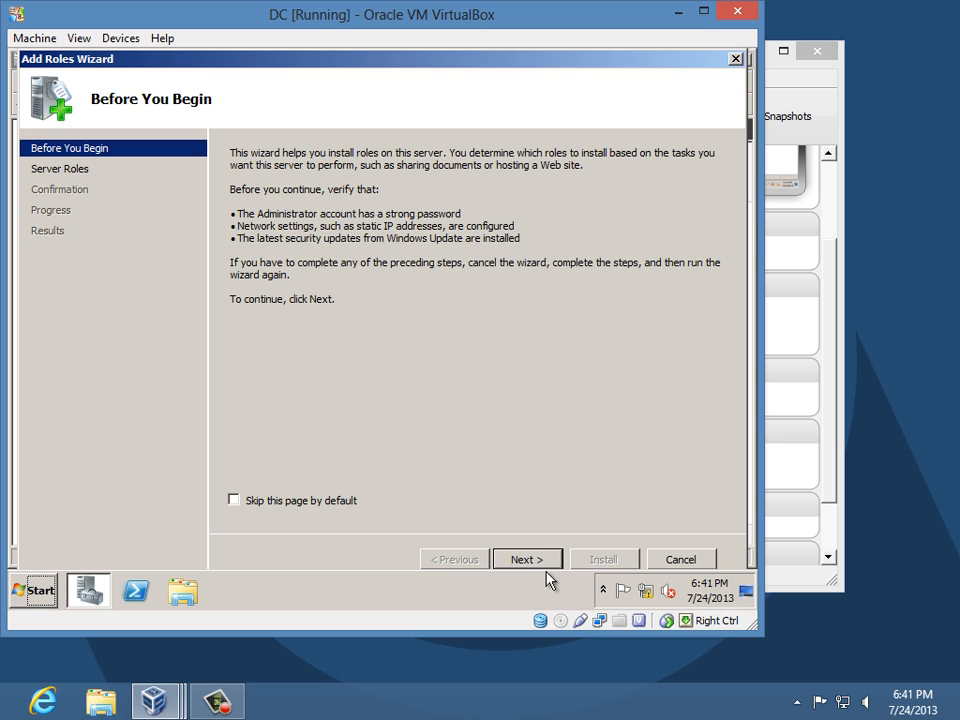
pyautogui.click(525, 560)
pyautogui.click(237, 208)
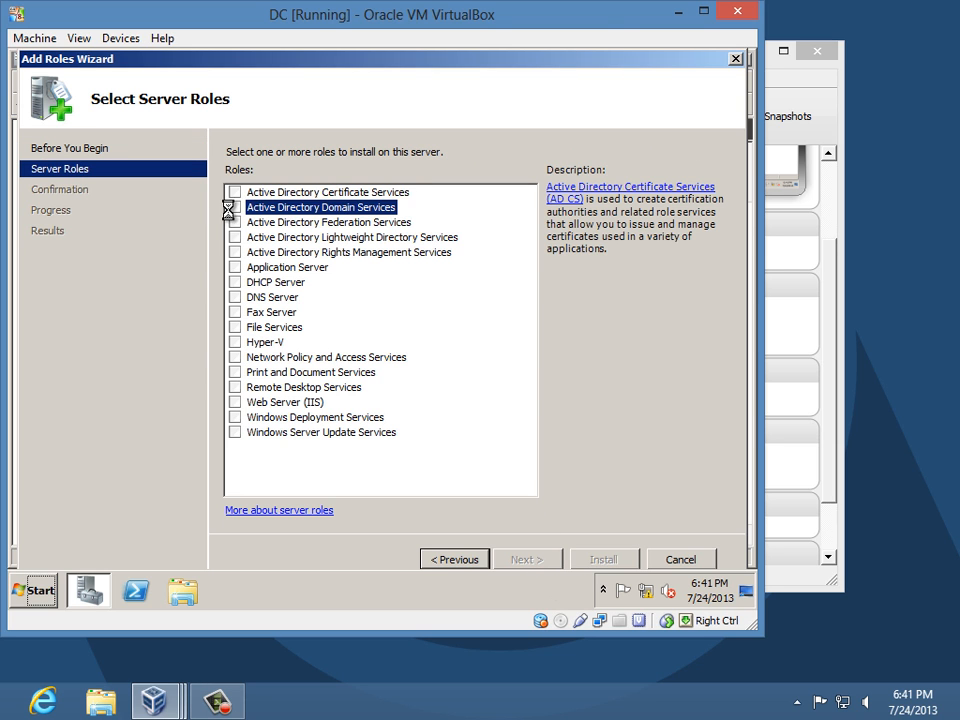
pyautogui.click(553, 410)
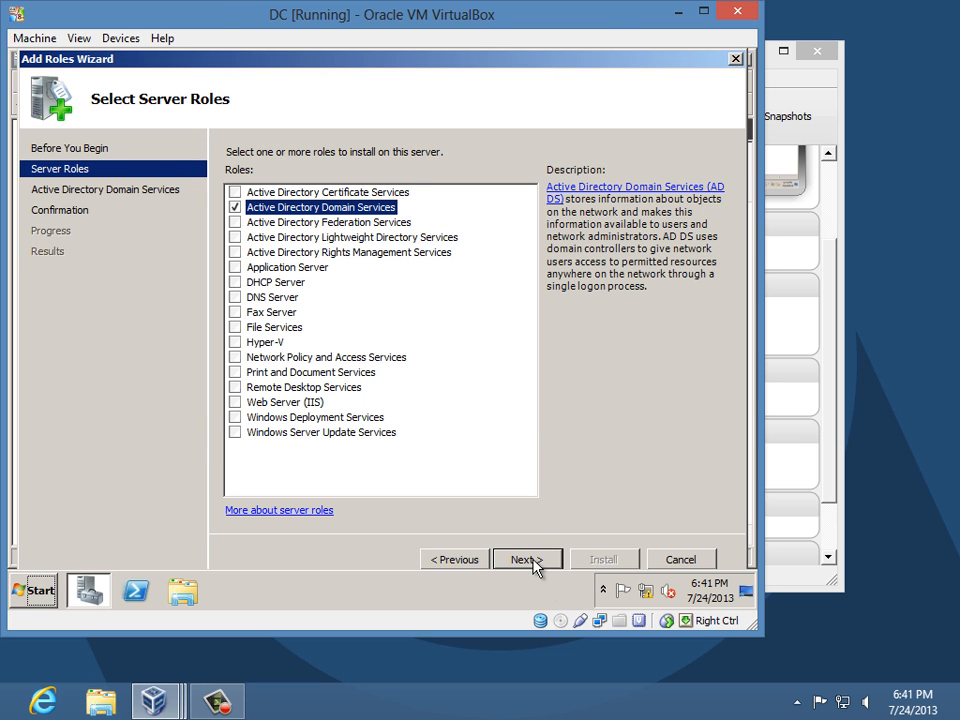
pyautogui.click(537, 565)
pyautogui.click(537, 565)
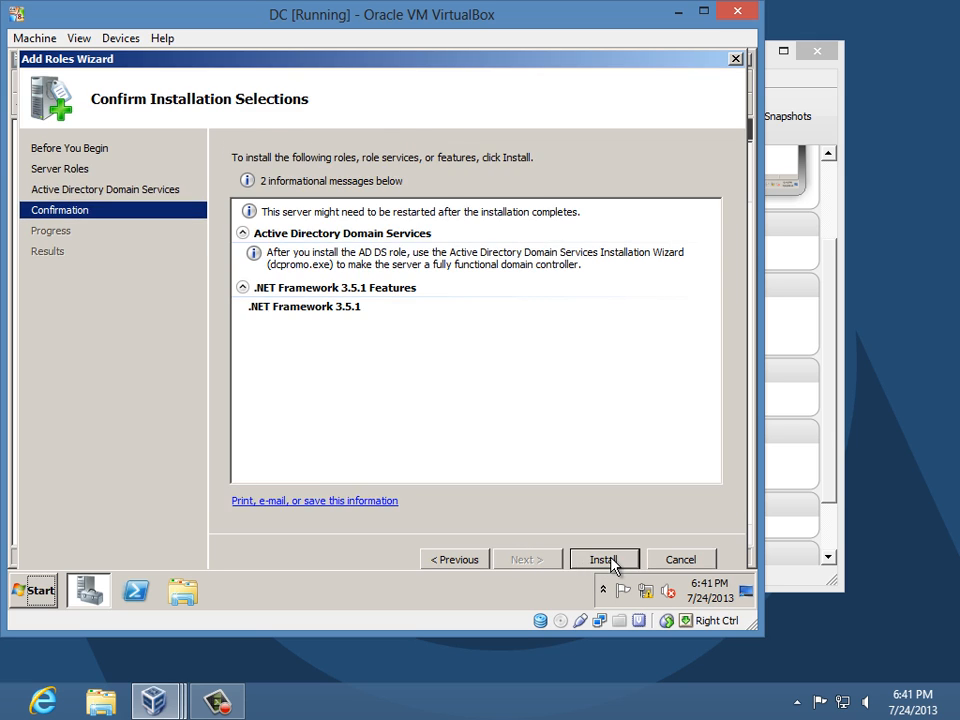
pyautogui.click(604, 560)
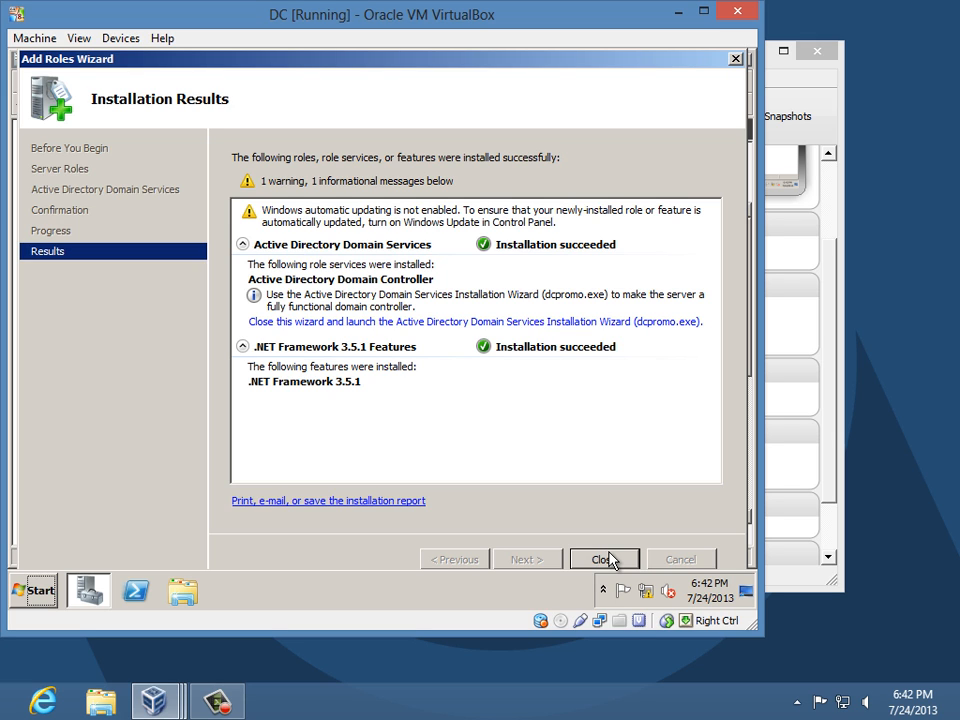
# - Start dcpromo and create a new domain in a new forest named faris.com
pyautogui.click(484, 321)
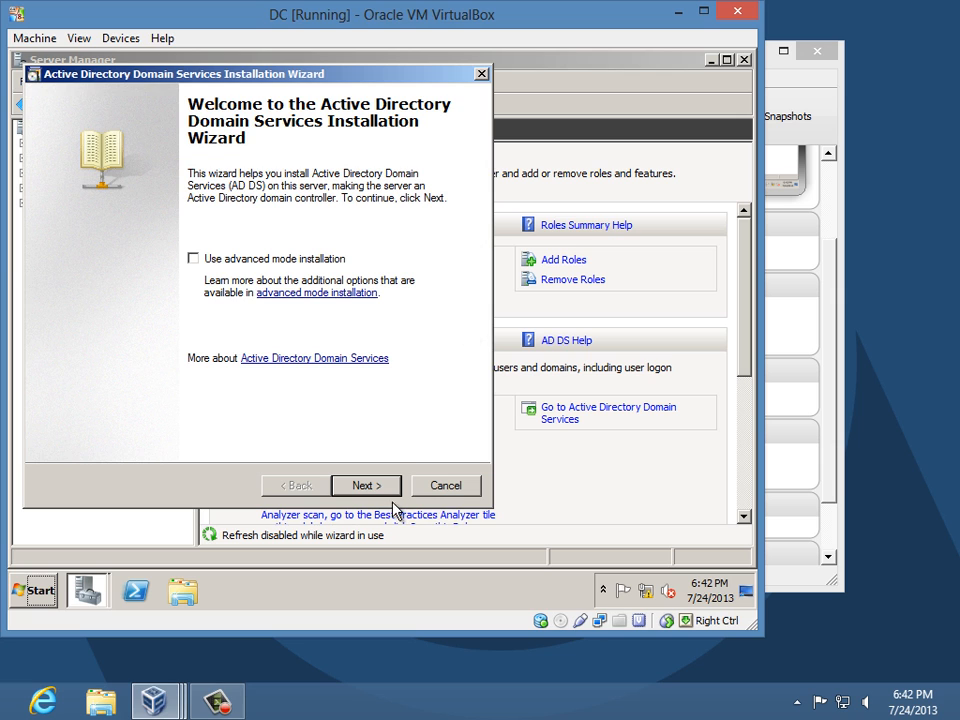
pyautogui.click(386, 492)
pyautogui.click(386, 492)
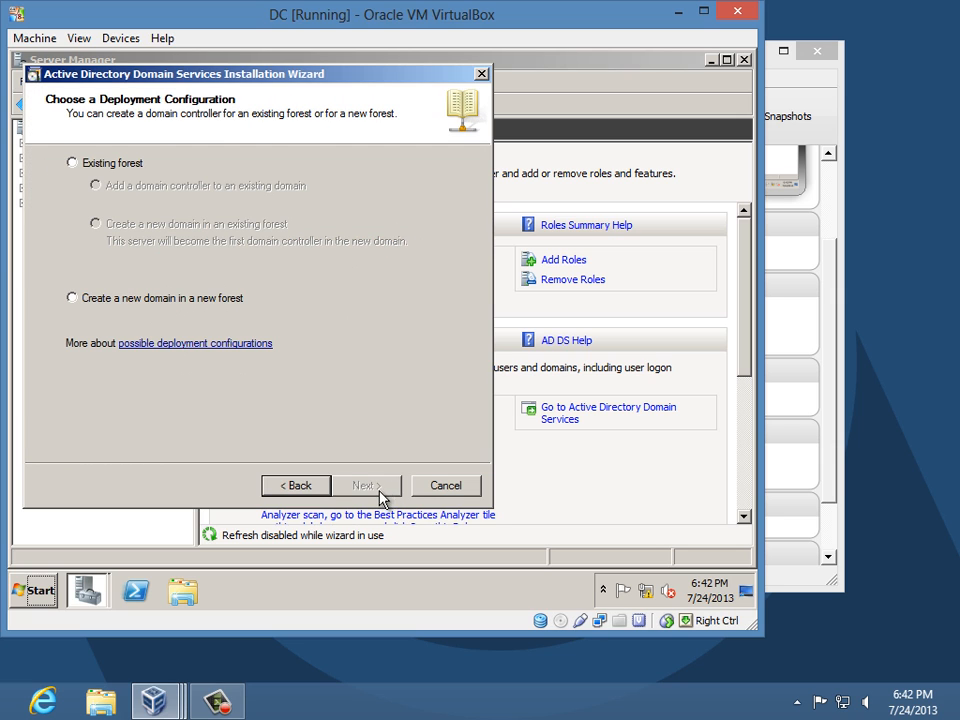
pyautogui.click(157, 299)
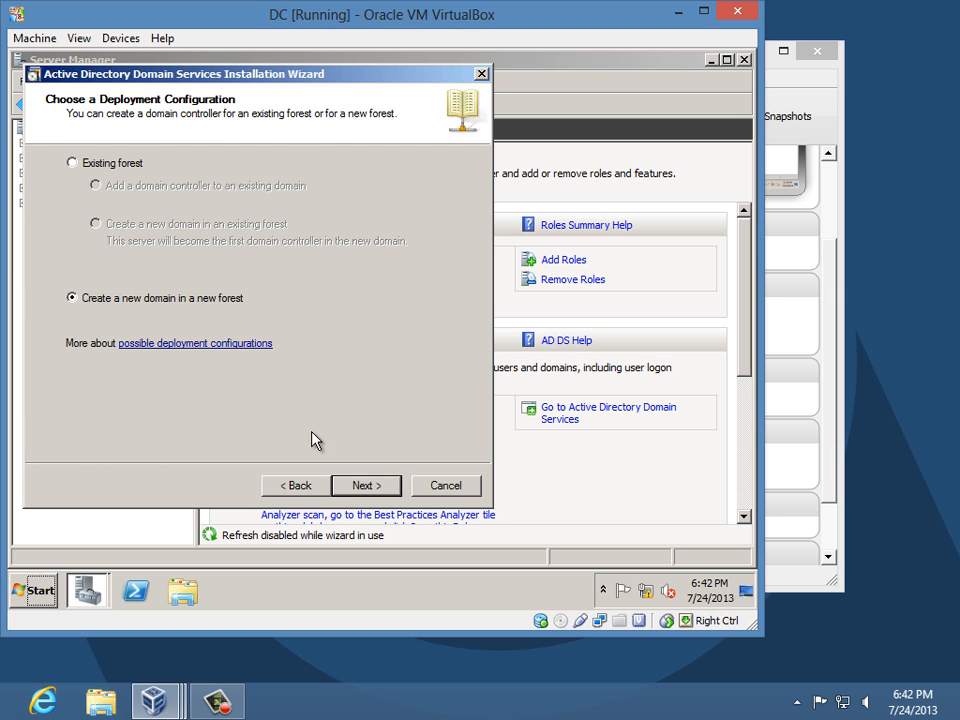
pyautogui.click(366, 486)
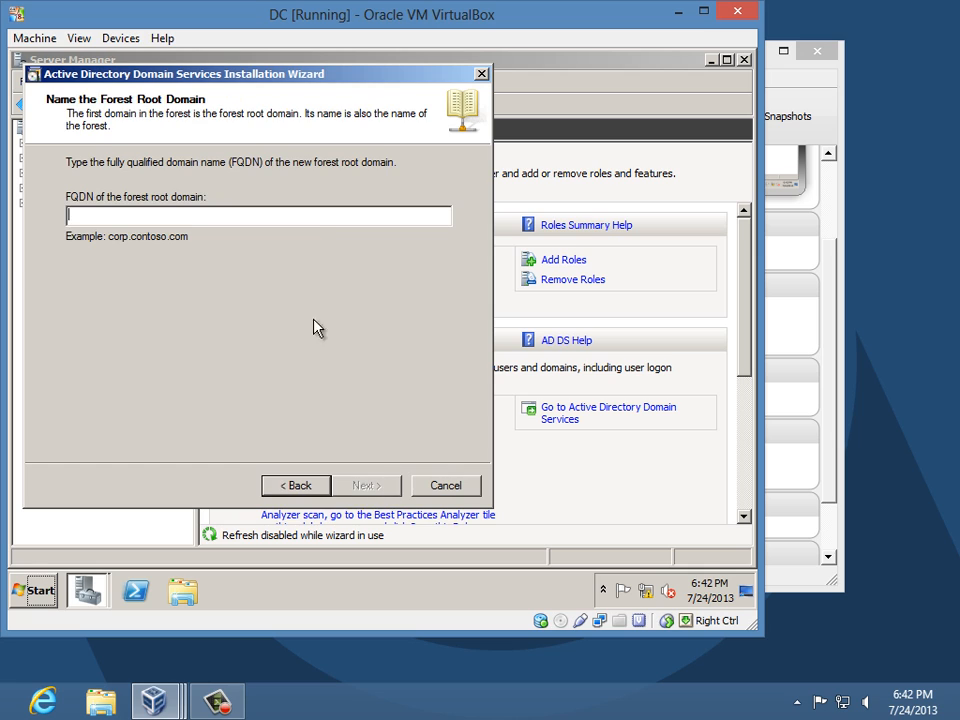
pyautogui.click(318, 221)
pyautogui.write('faris.com')
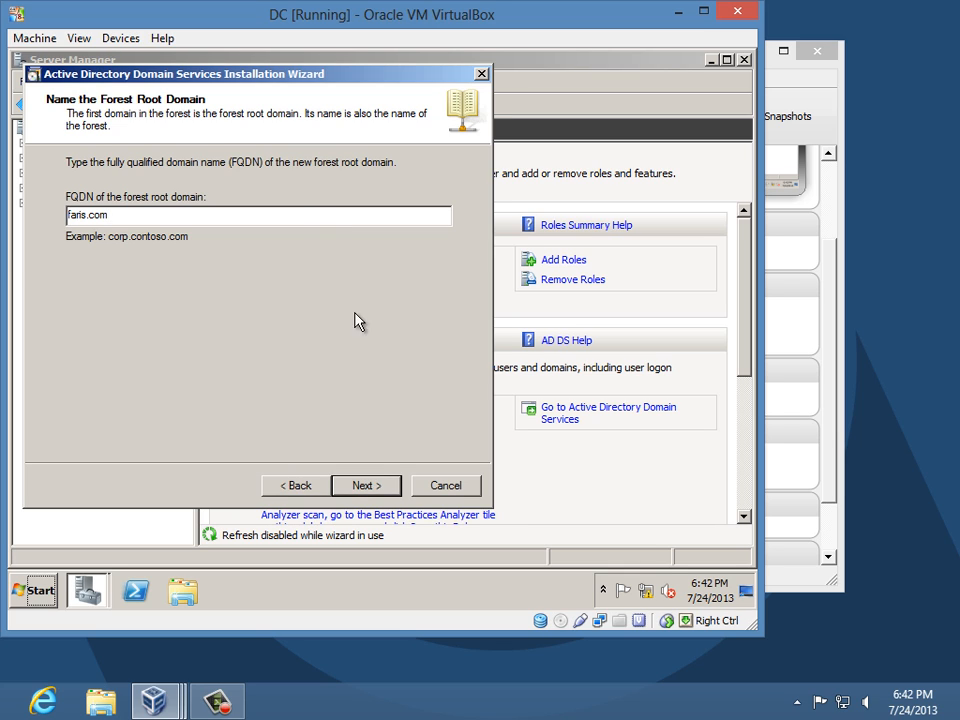
pyautogui.click(366, 486)
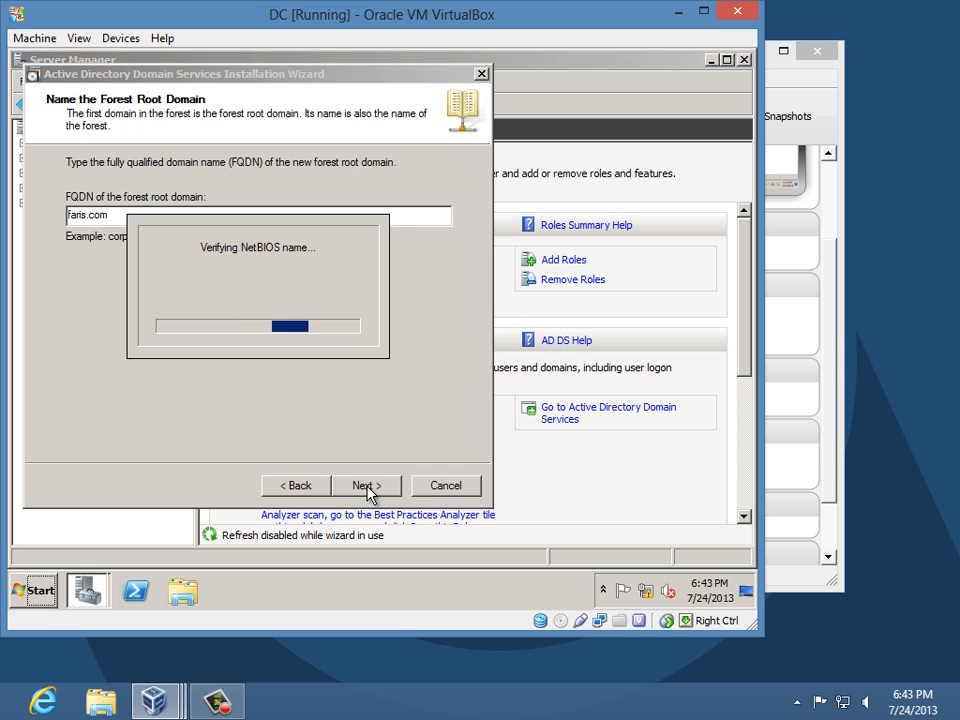
# - Choose Windows Server 2008 R2 functional level, keep DNS server, default folders and restore password, then begin
pyautogui.click(440, 180)
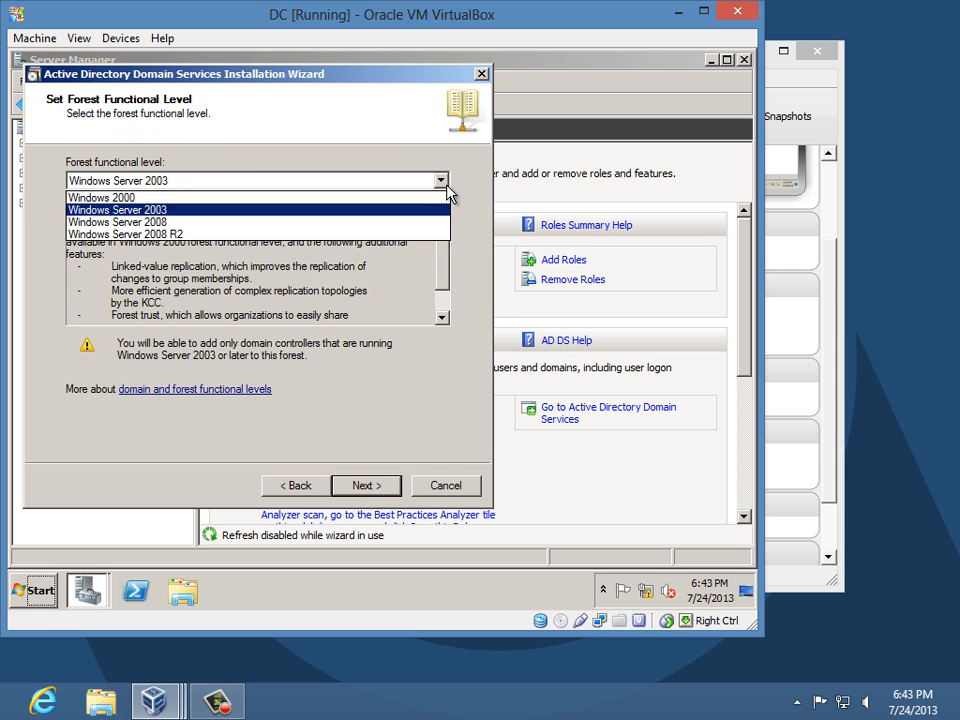
pyautogui.click(426, 236)
pyautogui.click(365, 486)
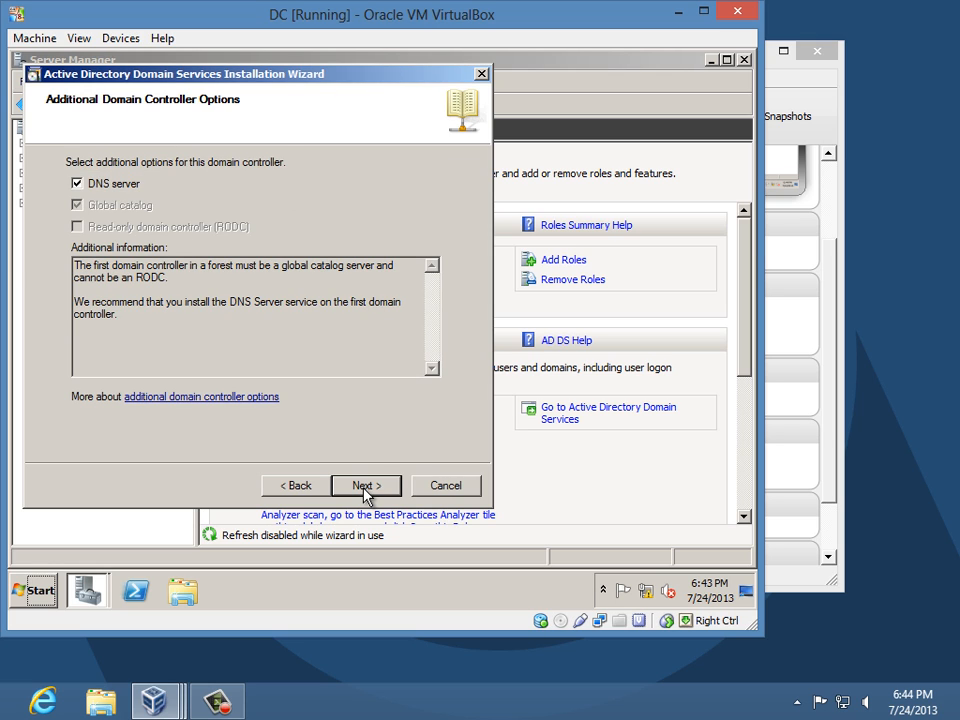
pyautogui.click(366, 490)
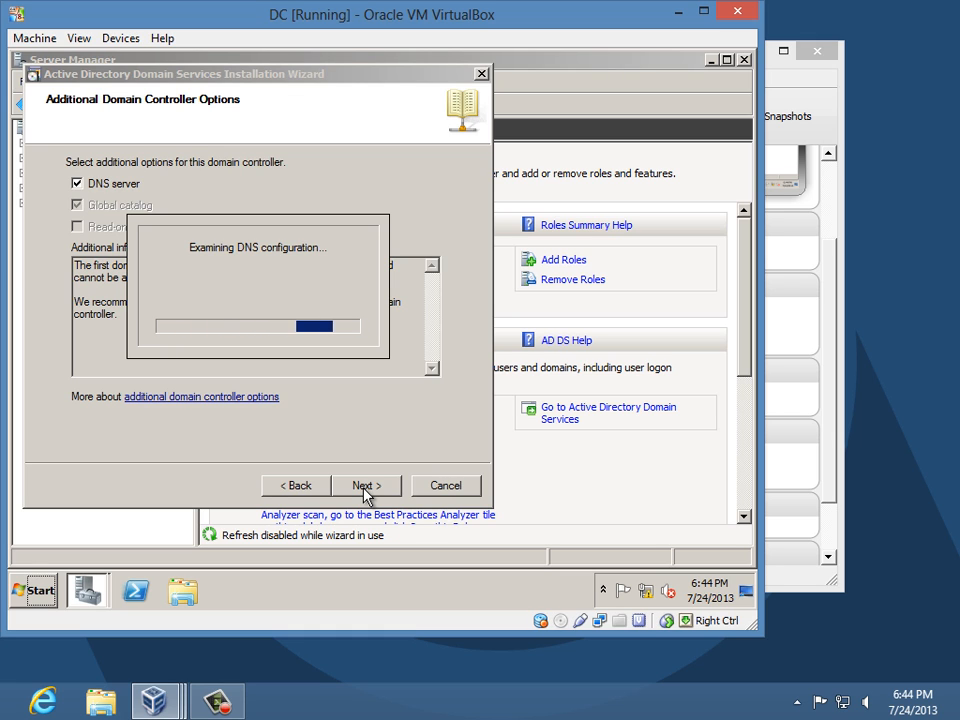
pyautogui.click(471, 414)
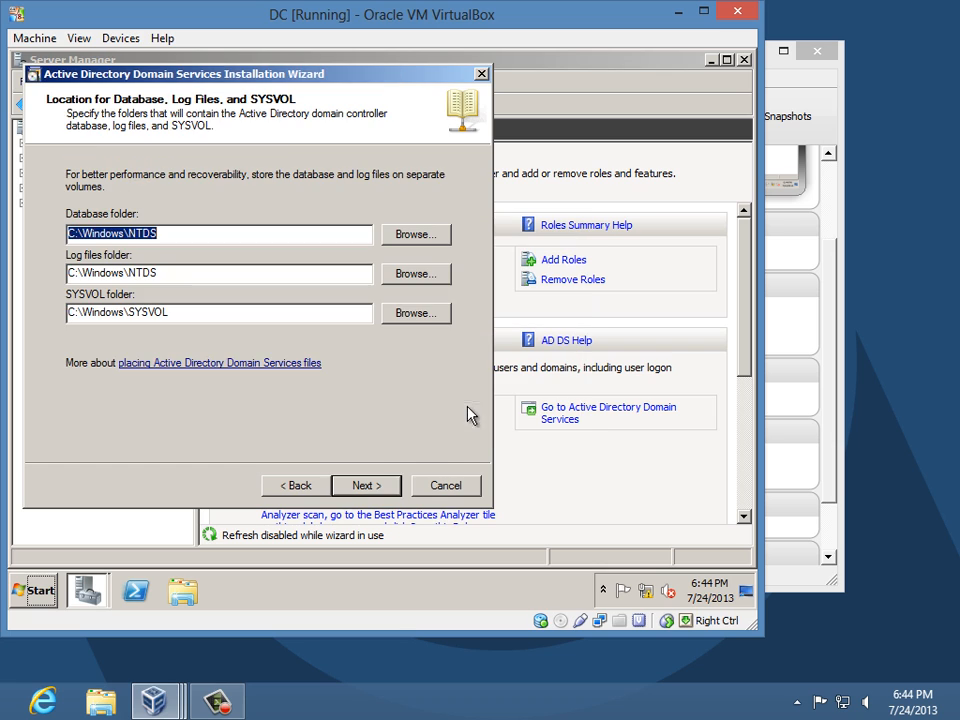
pyautogui.click(390, 485)
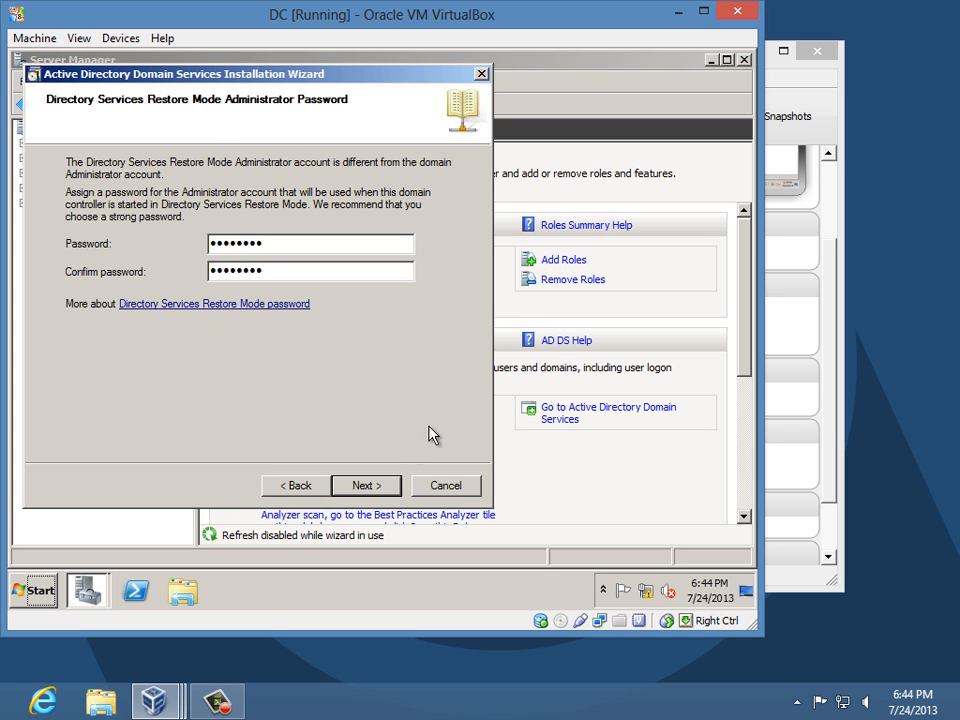
pyautogui.click(383, 487)
pyautogui.click(381, 487)
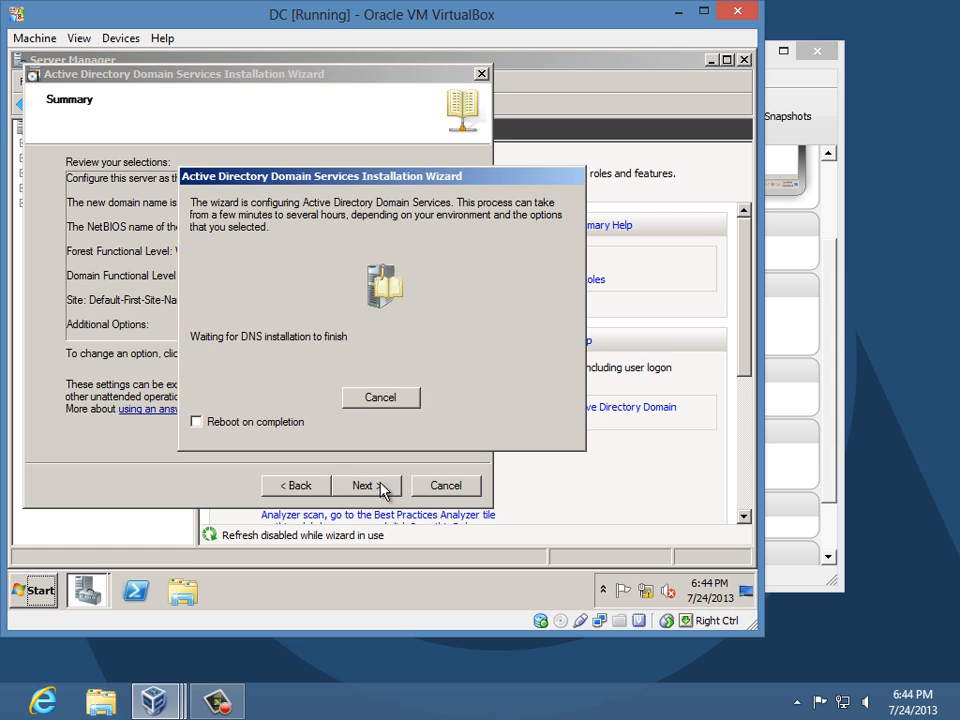
# - Enable reboot on completion and switch to the EDNS virtual machine
pyautogui.click(250, 424)
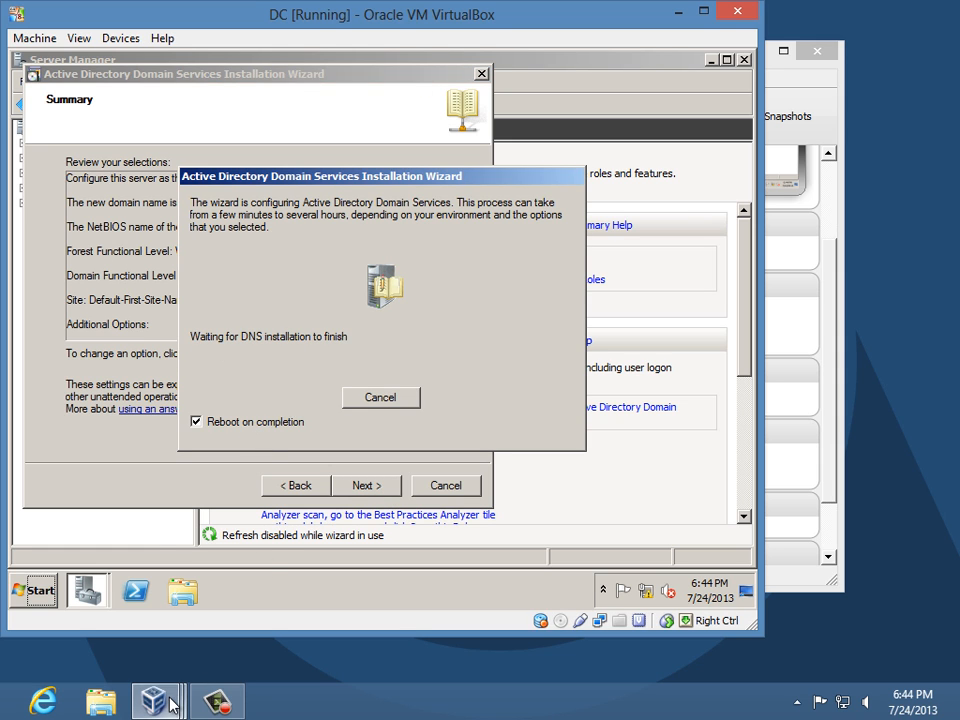
pyautogui.moveTo(153, 700)
pyautogui.click(700, 566)
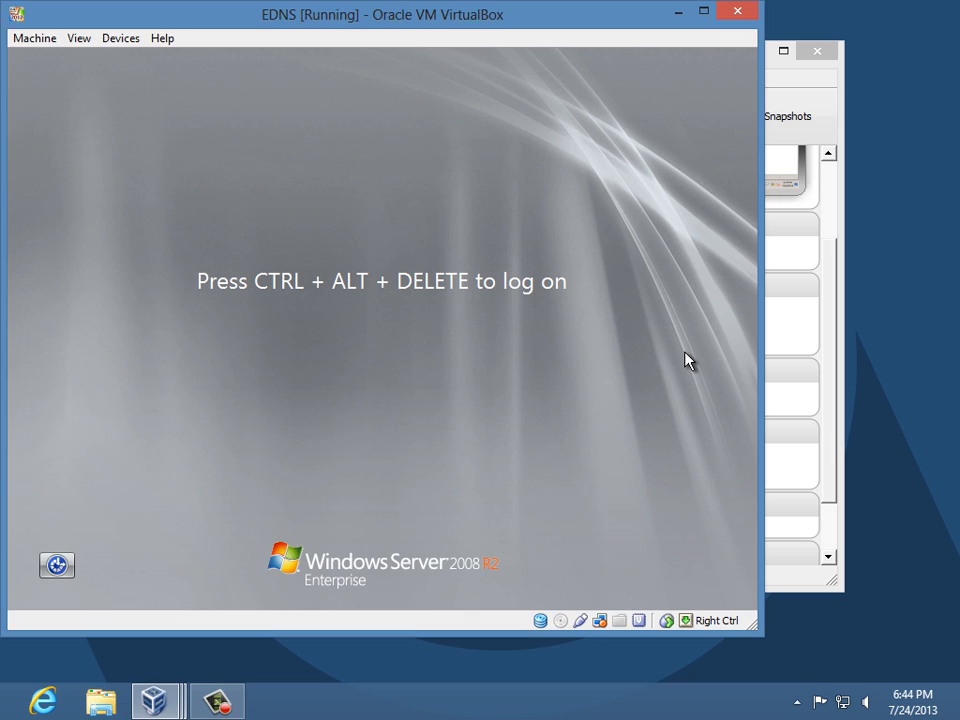
# - Log on to the EDNS VM as Administrator with the administrator password
pyautogui.hotkey('ctrl', 'Delete')
pyautogui.write('P')
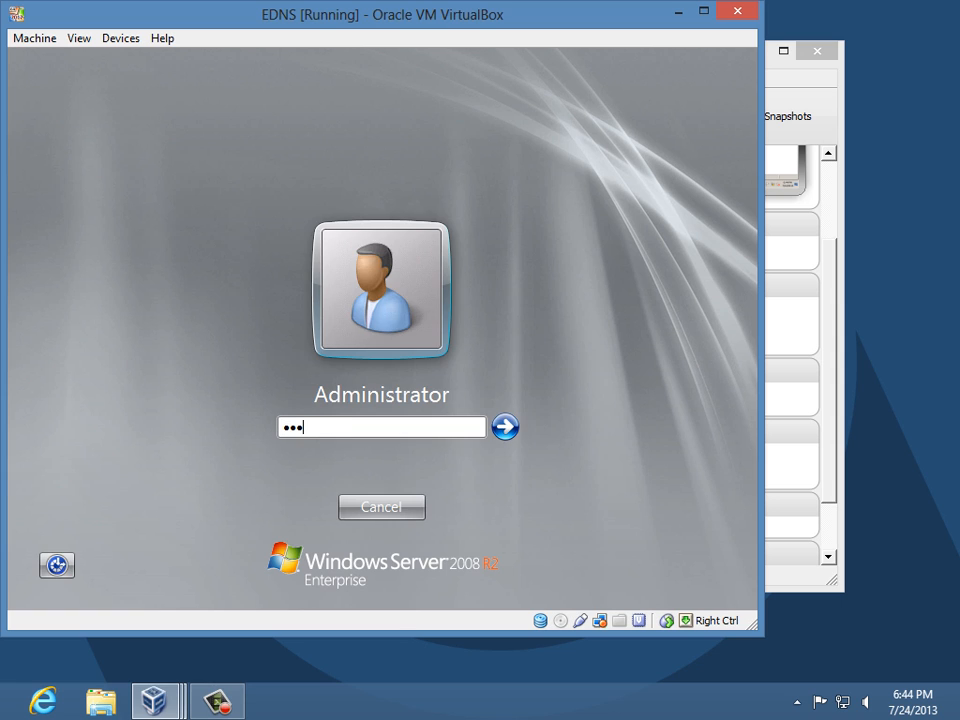
pyautogui.press('Return')
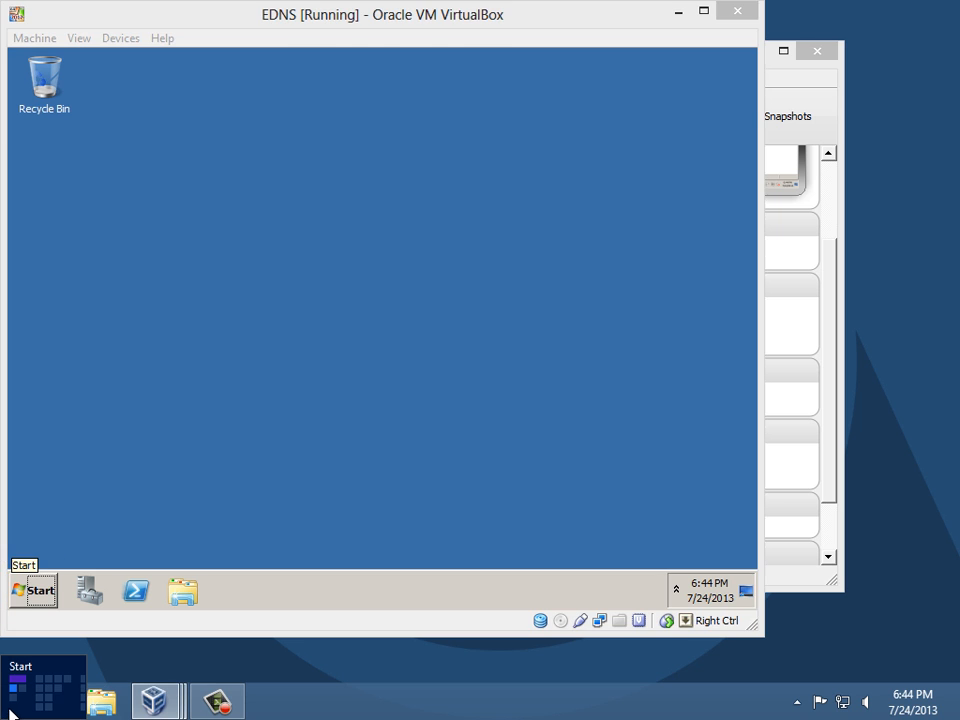
# - Check the host's network addresses with ipconfig in Command Prompt, then close it
pyautogui.click(4, 710)
pyautogui.click(287, 253)
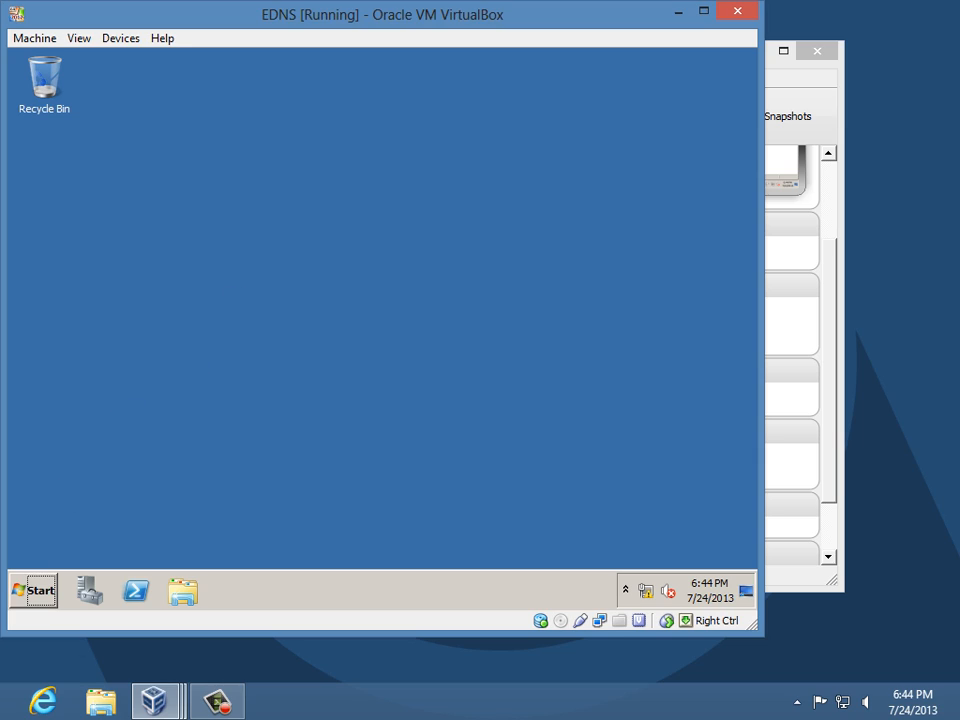
pyautogui.press('super')
pyautogui.write('cmd')
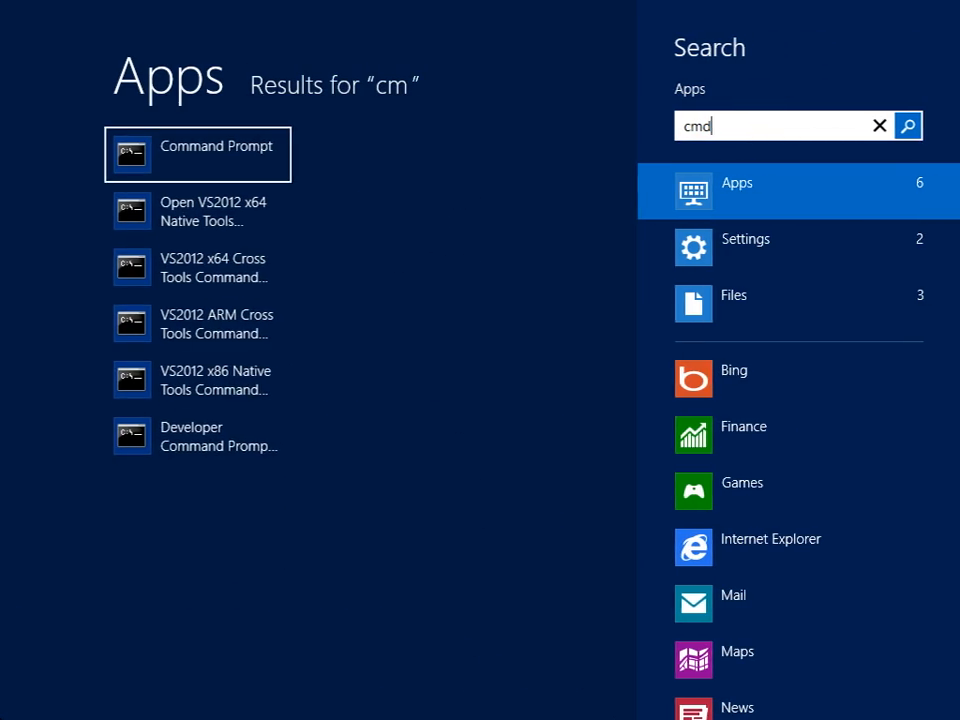
pyautogui.press('Return')
pyautogui.write('ipconfig')
pyautogui.press('Return')
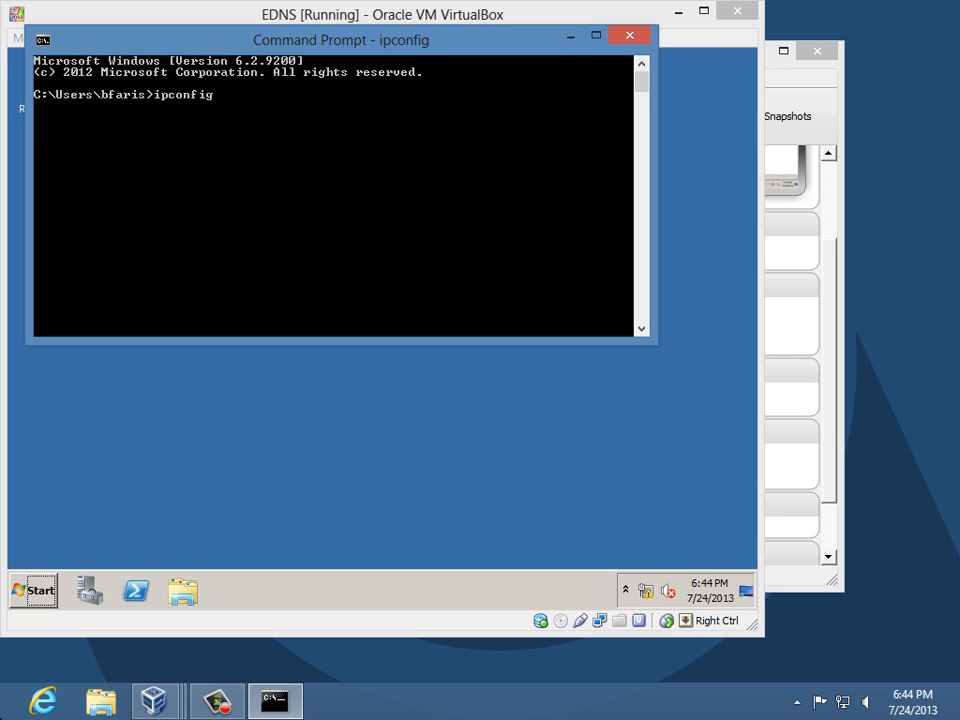
pyautogui.click(630, 37)
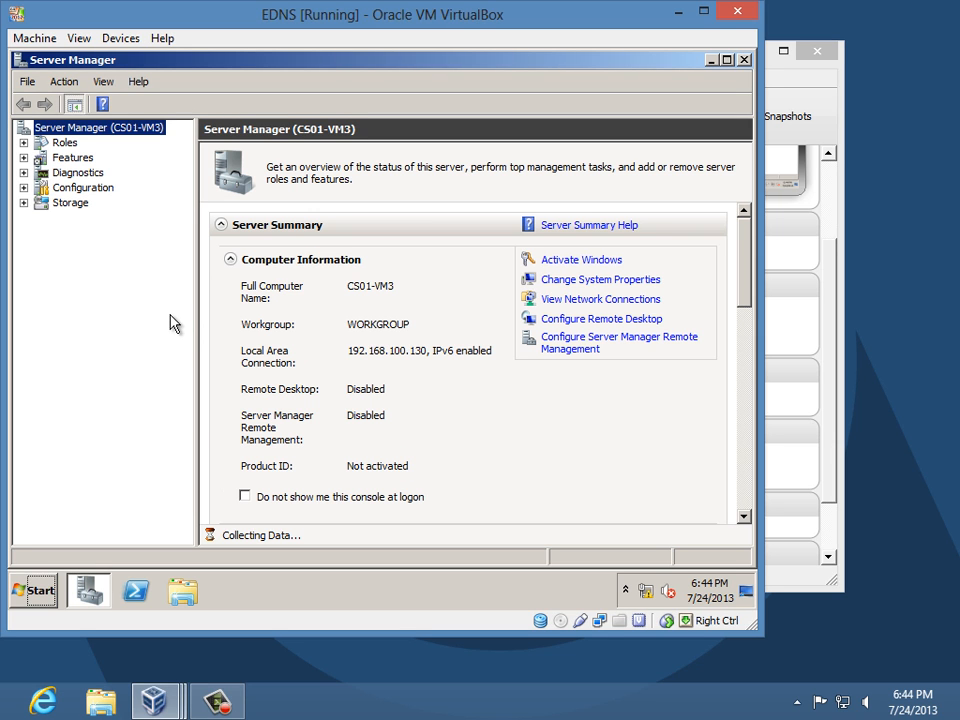
# - Run the Add Roles Wizard from Roles, selecting DNS Server, install it and close the wizard
pyautogui.click(64, 143)
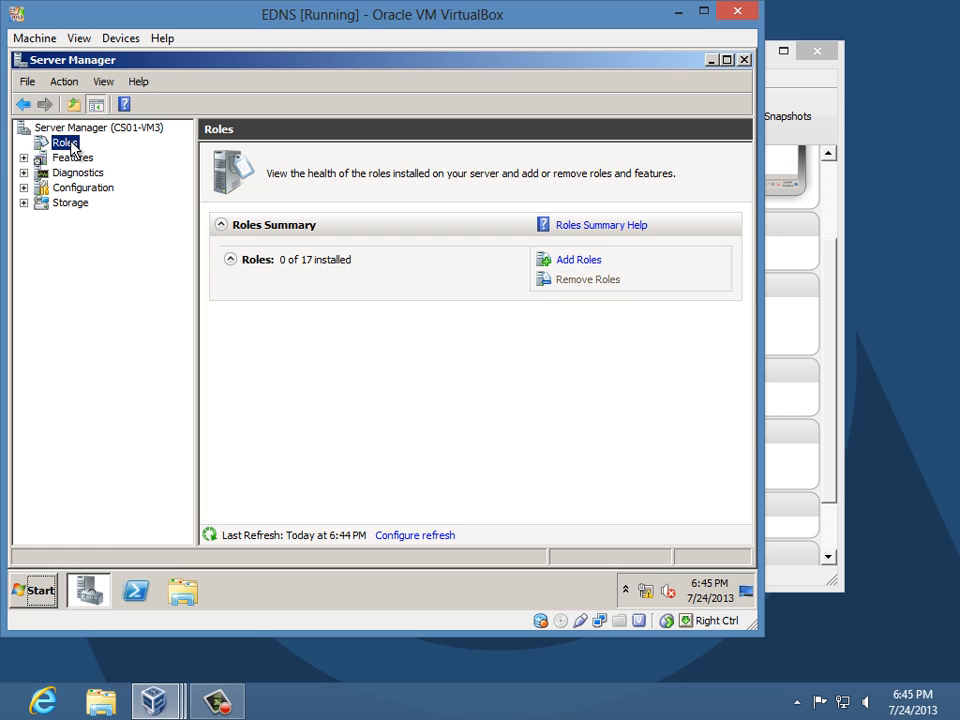
pyautogui.click(588, 262)
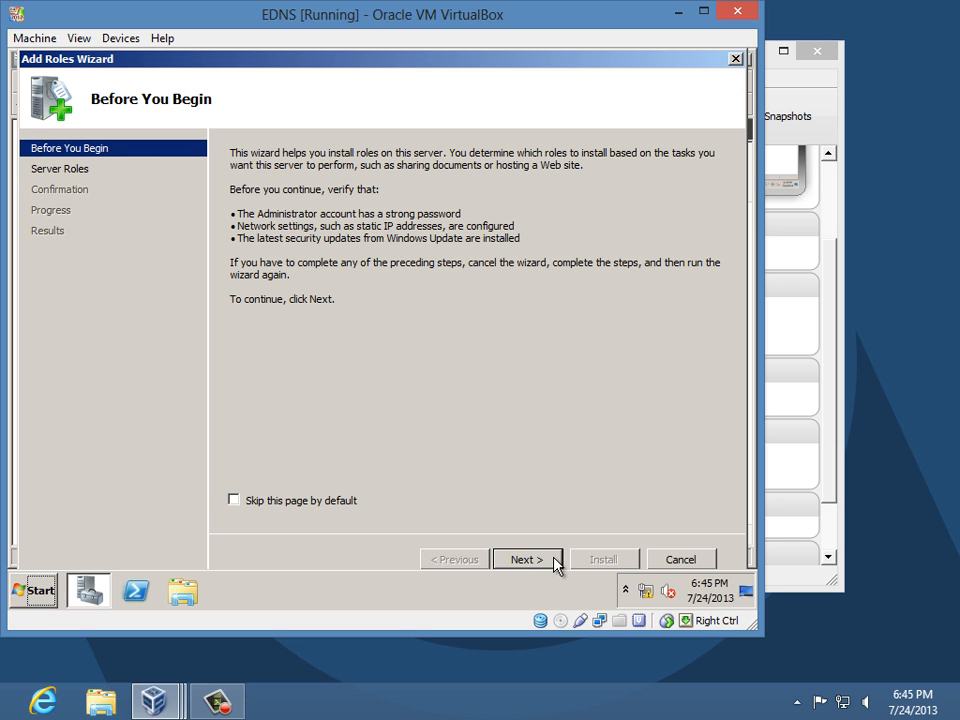
pyautogui.click(554, 561)
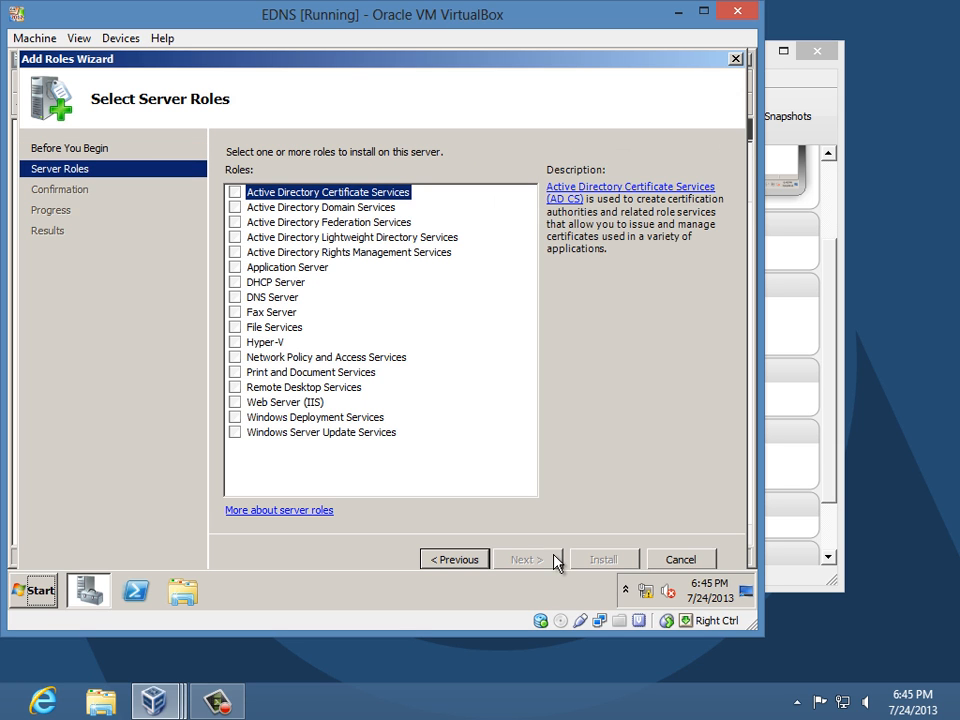
pyautogui.click(235, 297)
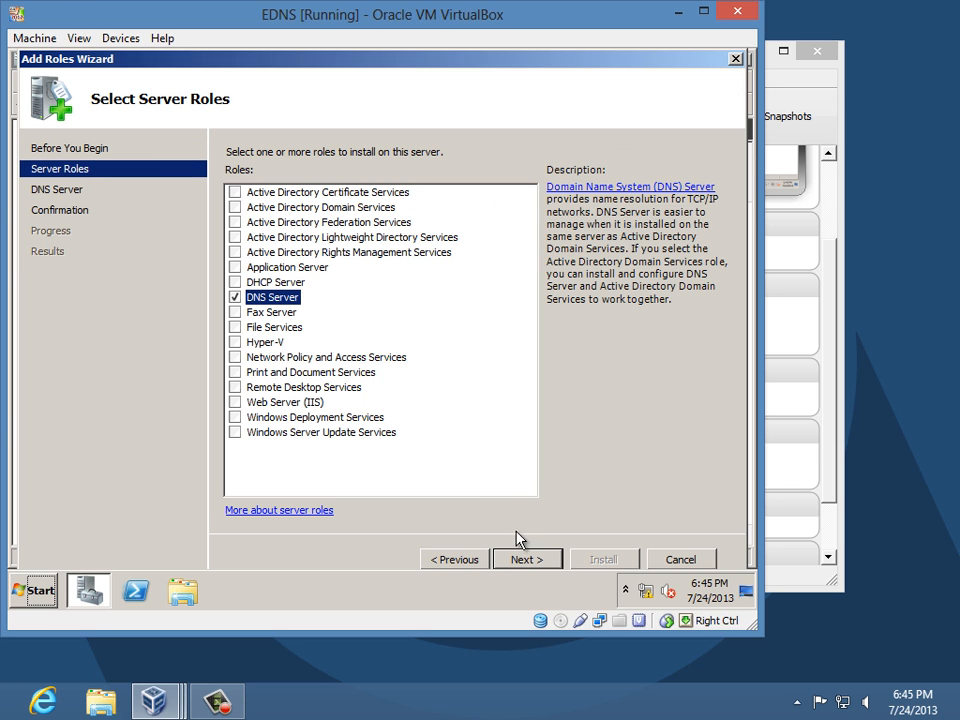
pyautogui.click(522, 561)
pyautogui.click(523, 561)
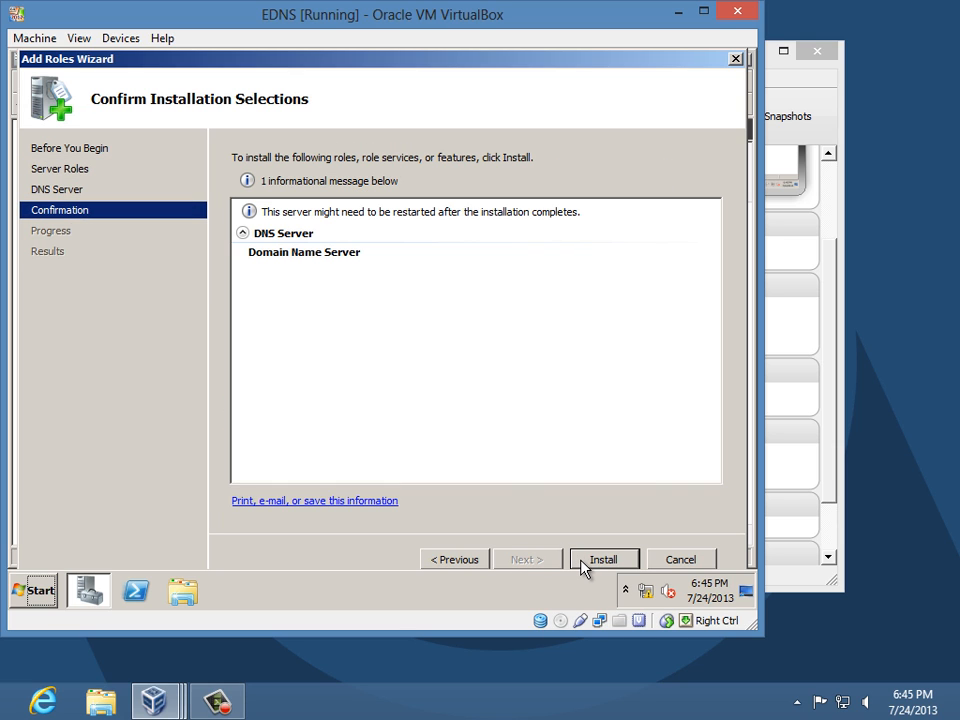
pyautogui.click(584, 566)
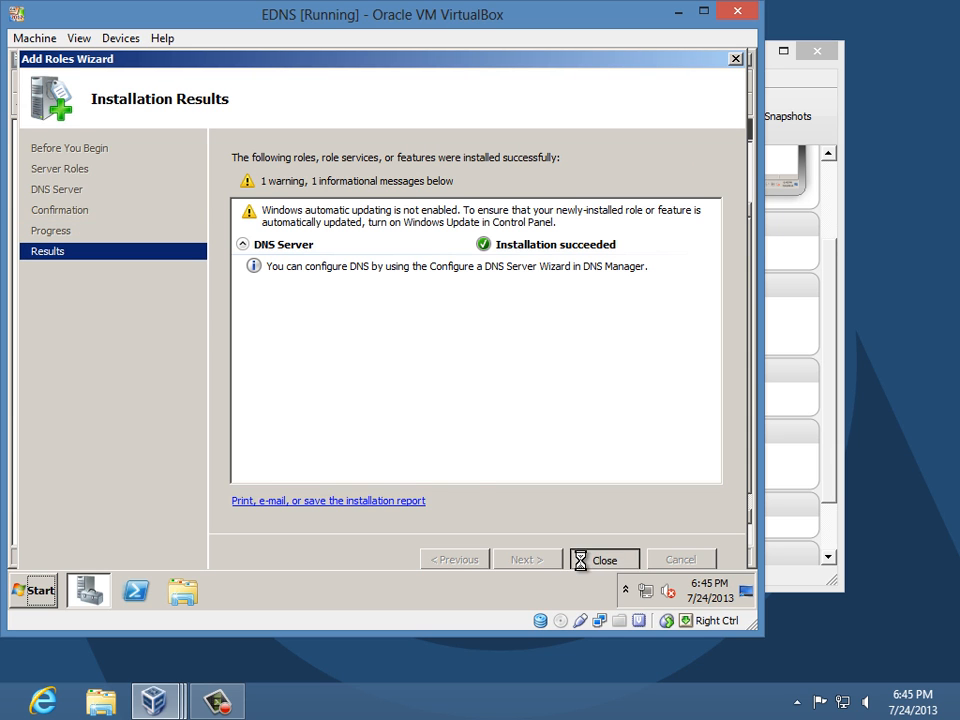
pyautogui.click(600, 559)
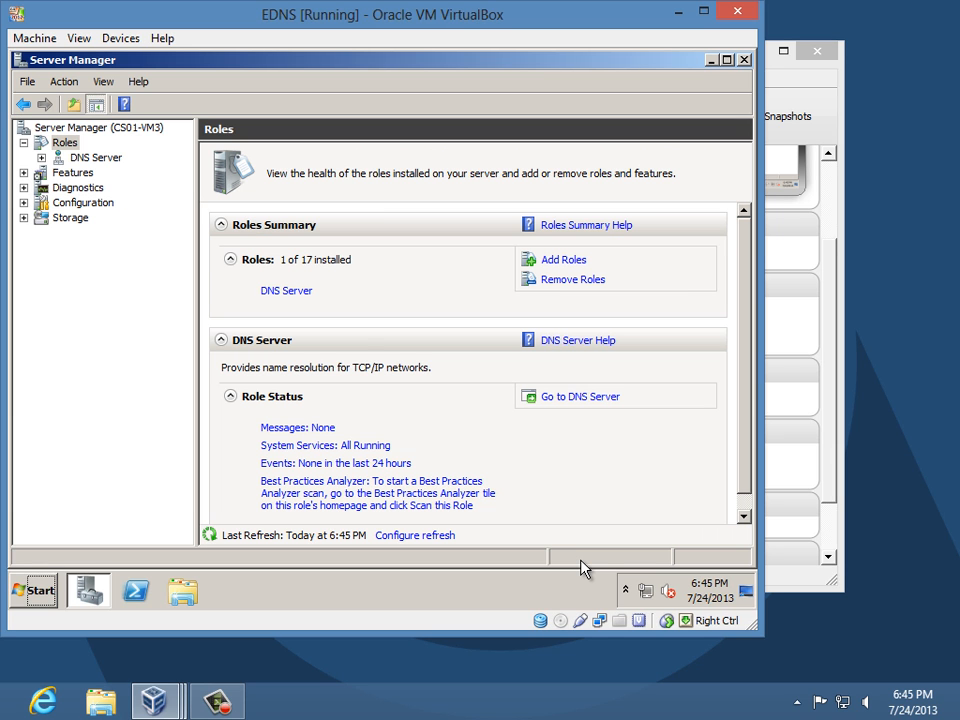
# - Open the DNS manager and expand the CS01-VM3 server to its Forward Lookup Zones
pyautogui.click(85, 160)
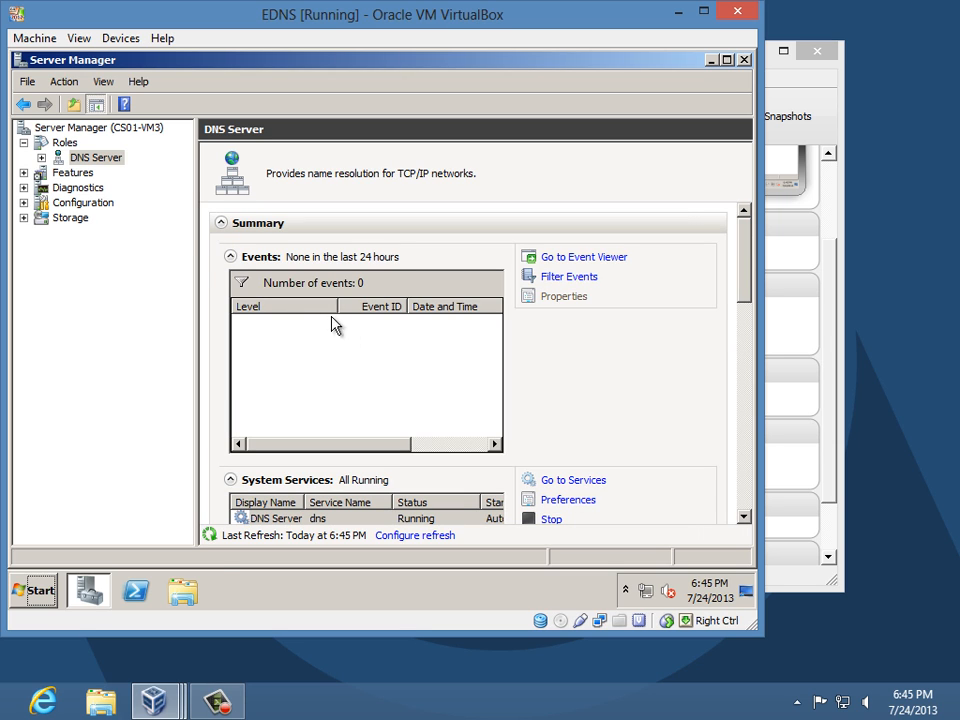
pyautogui.click(41, 158)
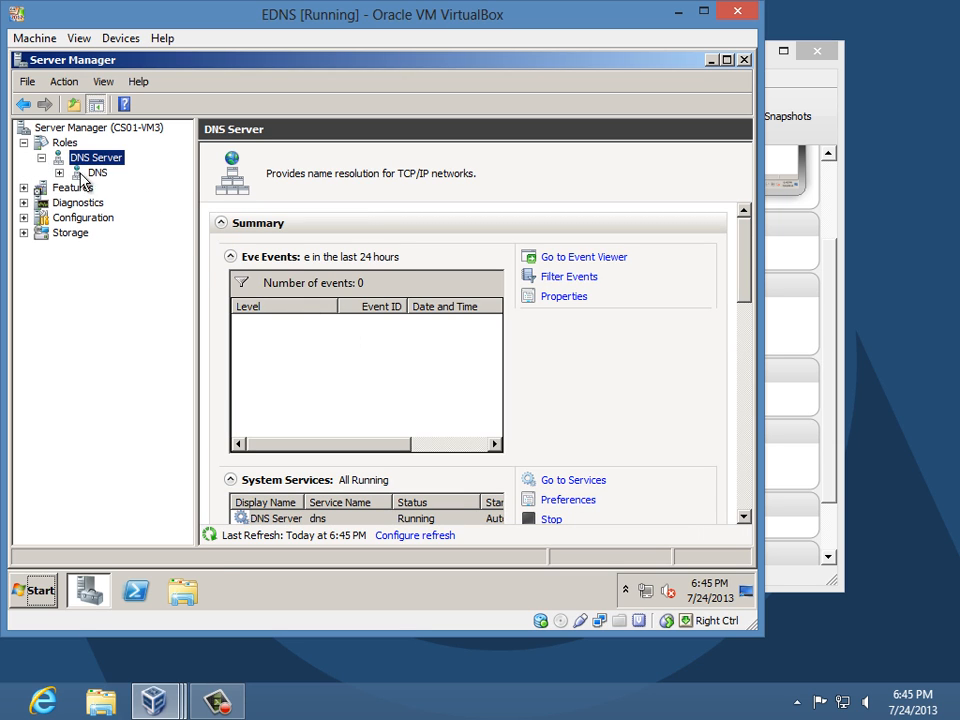
pyautogui.click(92, 174)
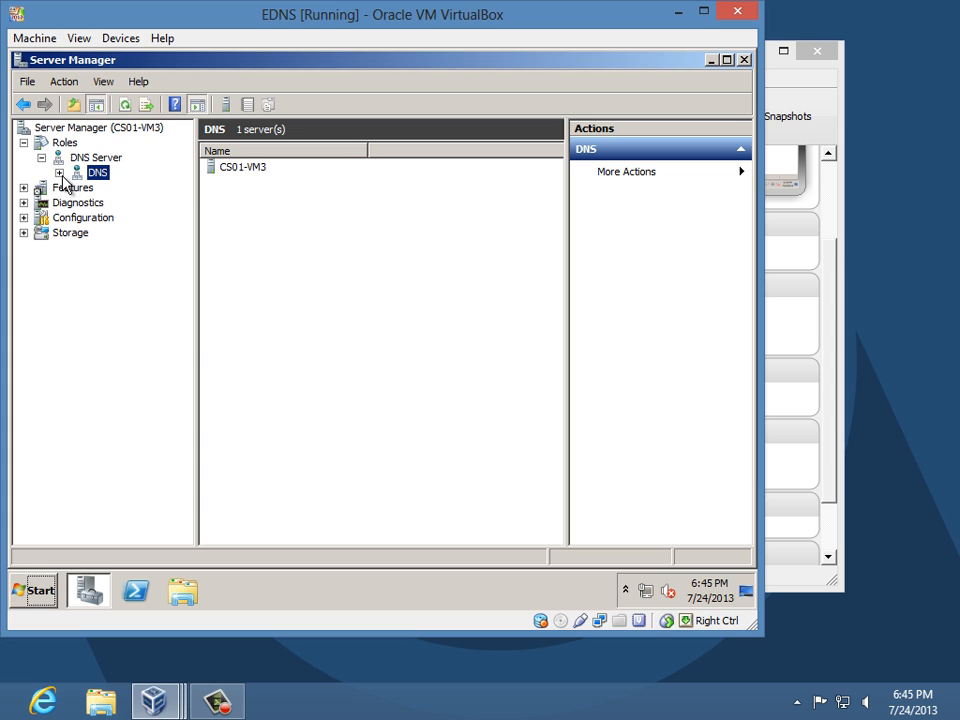
pyautogui.click(59, 174)
pyautogui.click(129, 190)
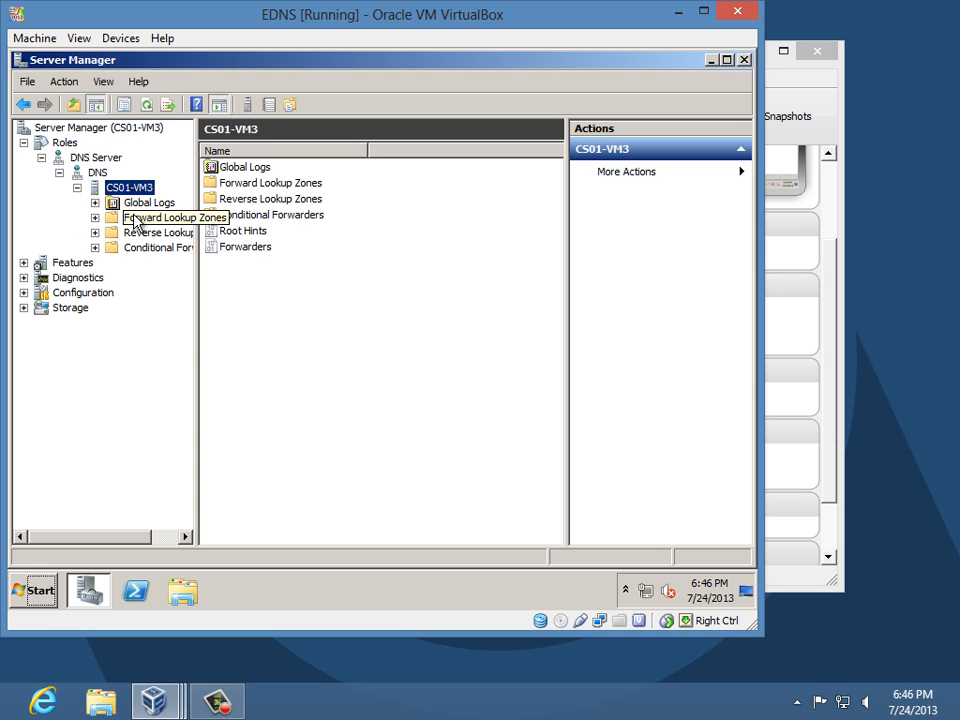
pyautogui.click(133, 218)
# - Create primary zone faris.com with default file faris.com.dns and default dynamic updates
pyautogui.rightClick(134, 220)
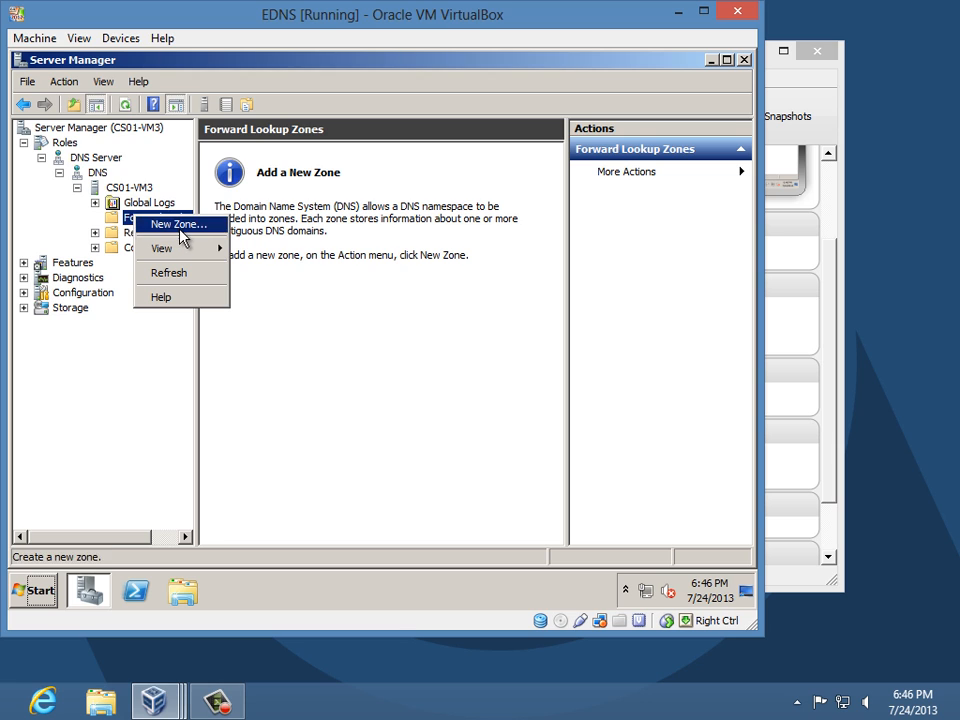
pyautogui.click(180, 224)
pyautogui.click(362, 402)
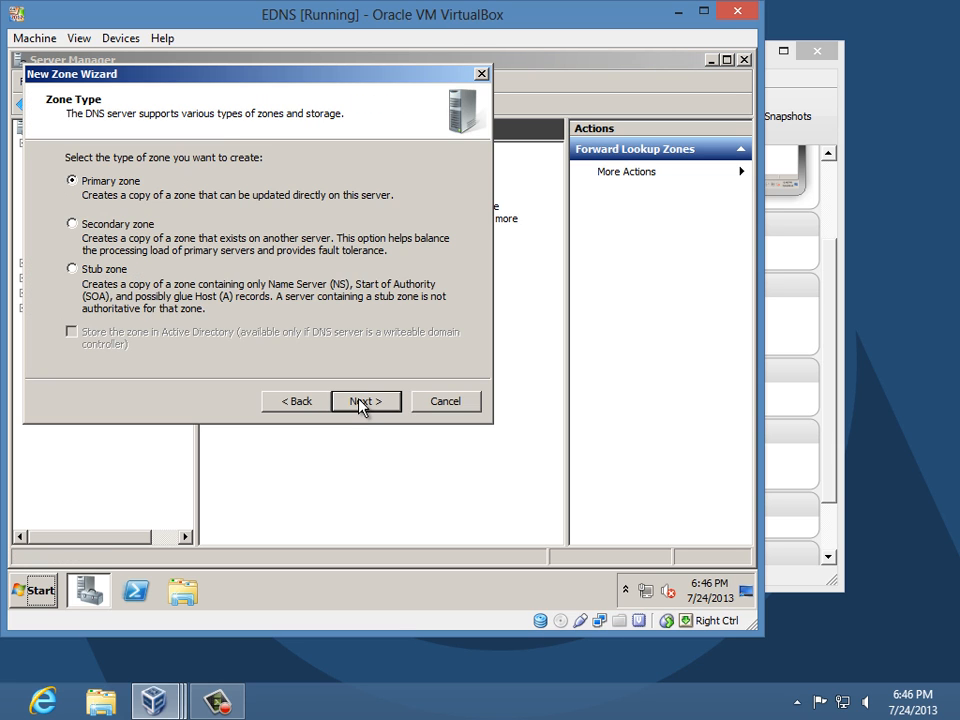
pyautogui.click(363, 402)
pyautogui.write('faris.com')
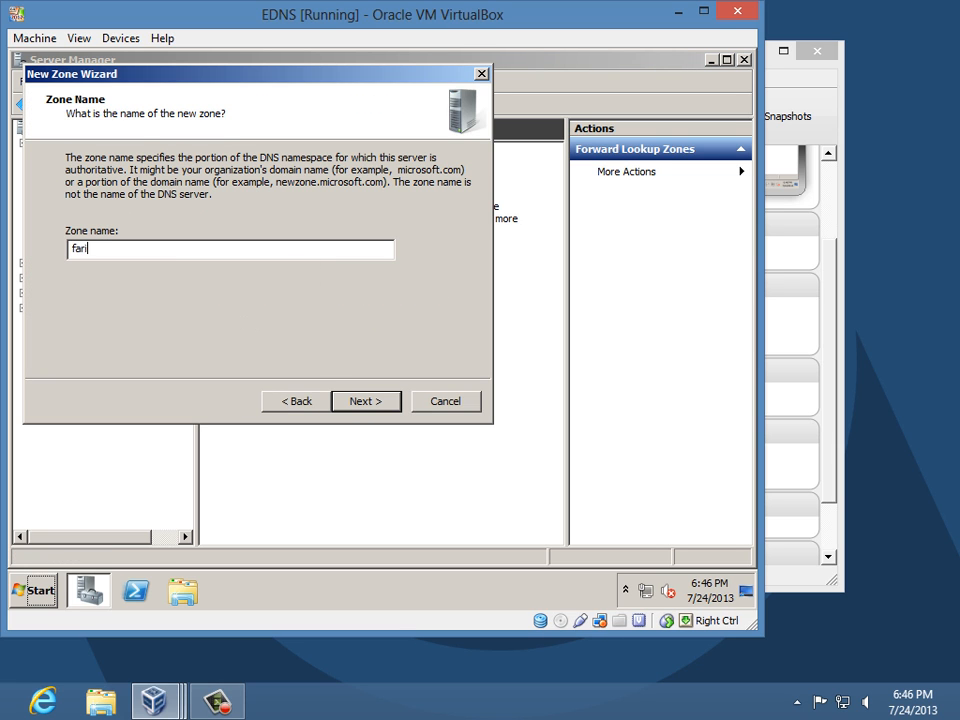
pyautogui.press('Return')
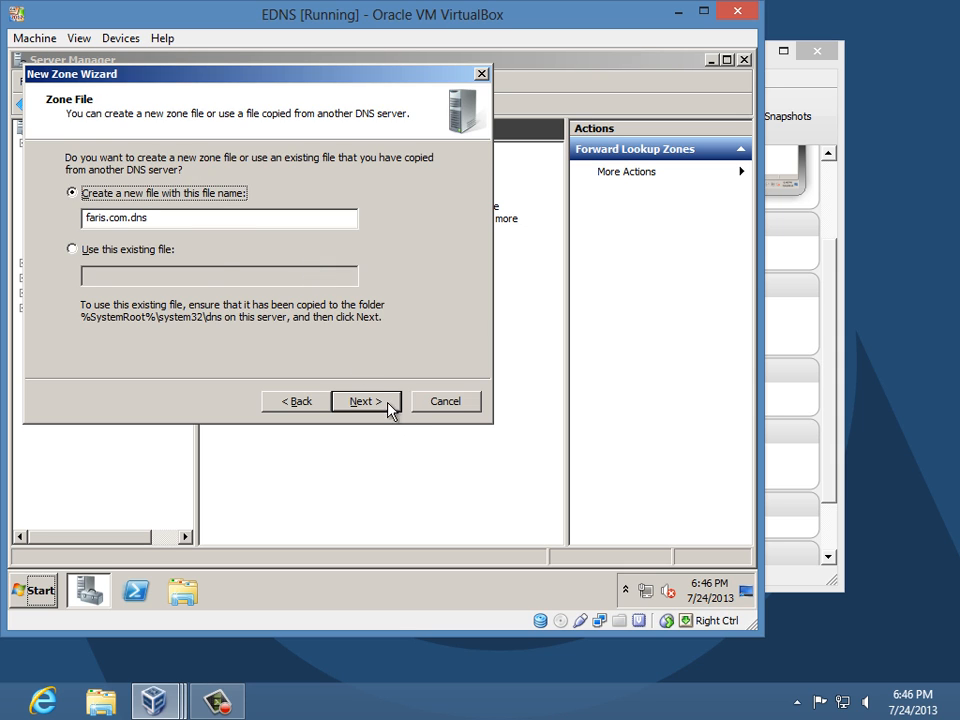
pyautogui.click(384, 403)
pyautogui.click(385, 402)
pyautogui.click(386, 403)
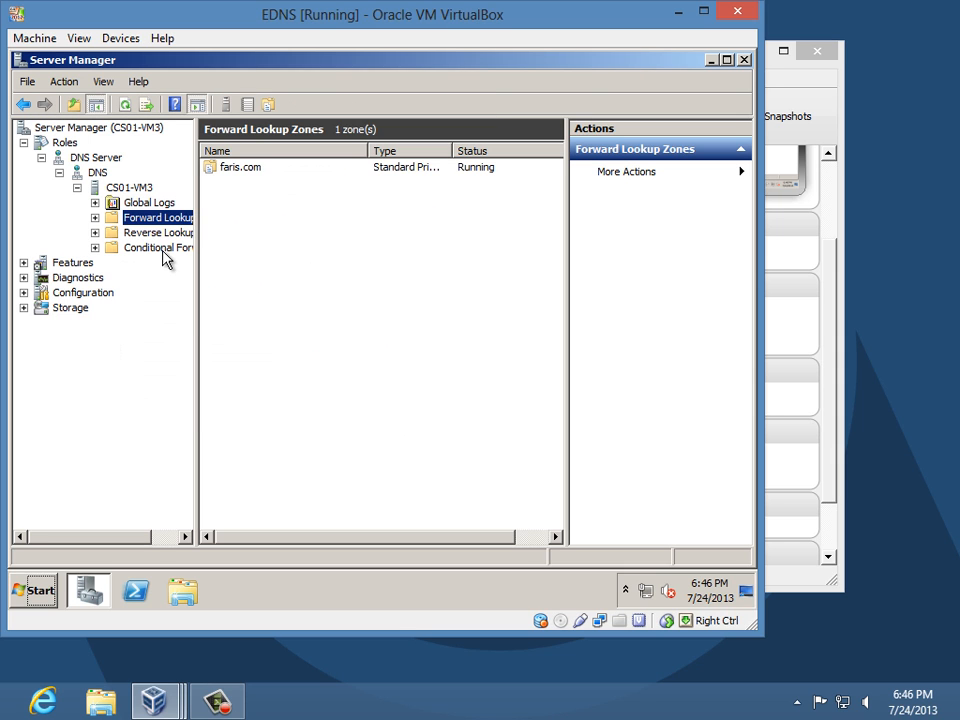
pyautogui.click(160, 234)
# - Create a primary IPv4 reverse zone for network ID 10.13 with default file 13.10.in-addr.arpa.dns
pyautogui.rightClick(163, 232)
pyautogui.click(222, 246)
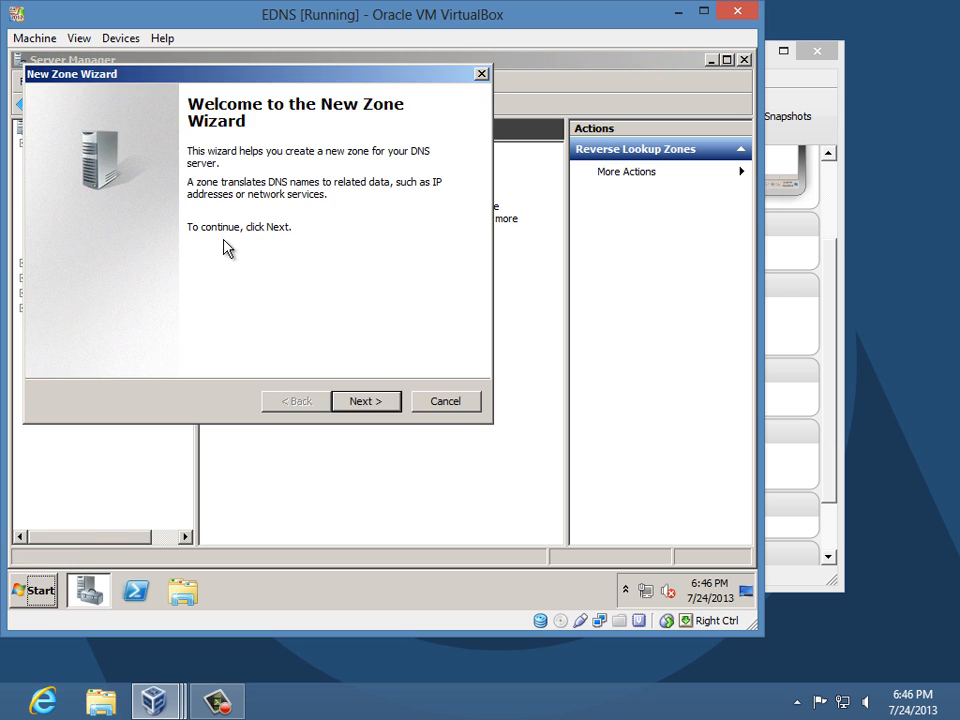
pyautogui.click(353, 401)
pyautogui.click(353, 401)
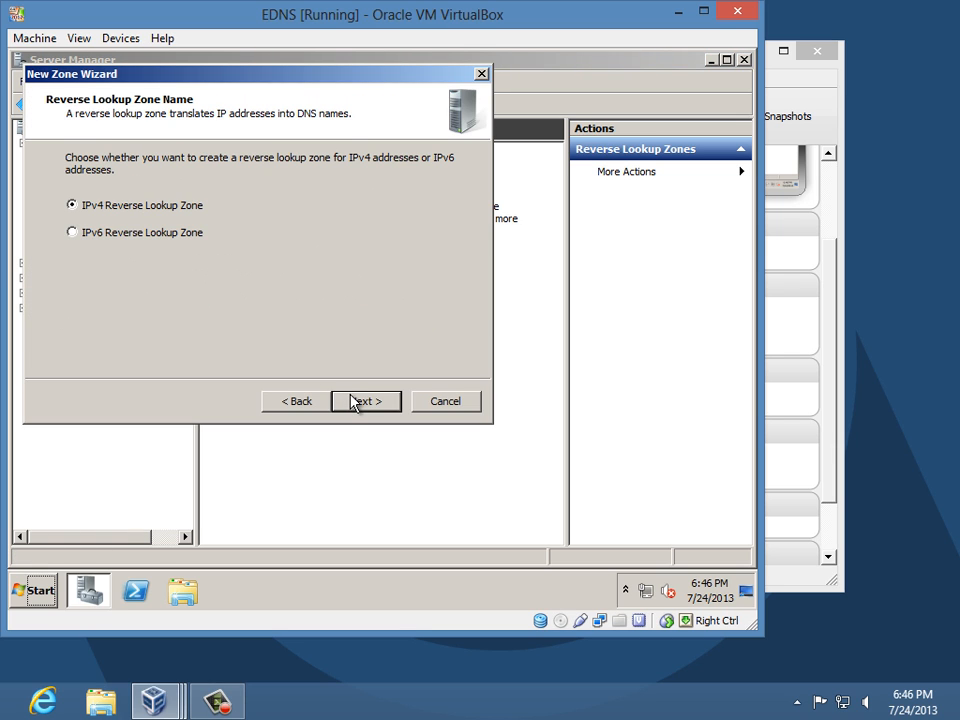
pyautogui.click(352, 400)
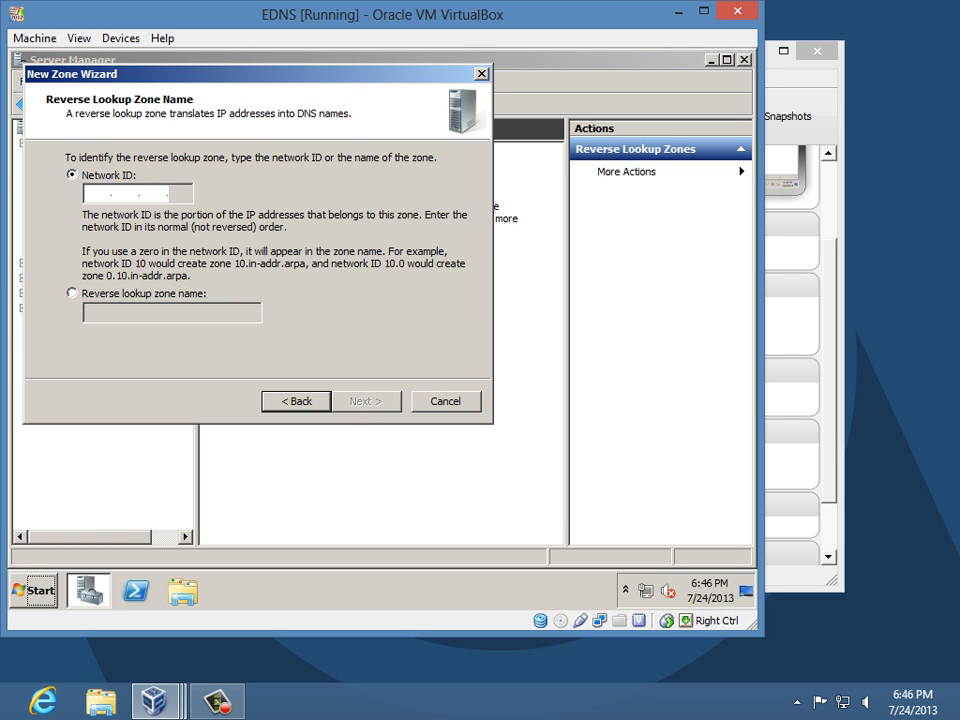
pyautogui.write('10.13')
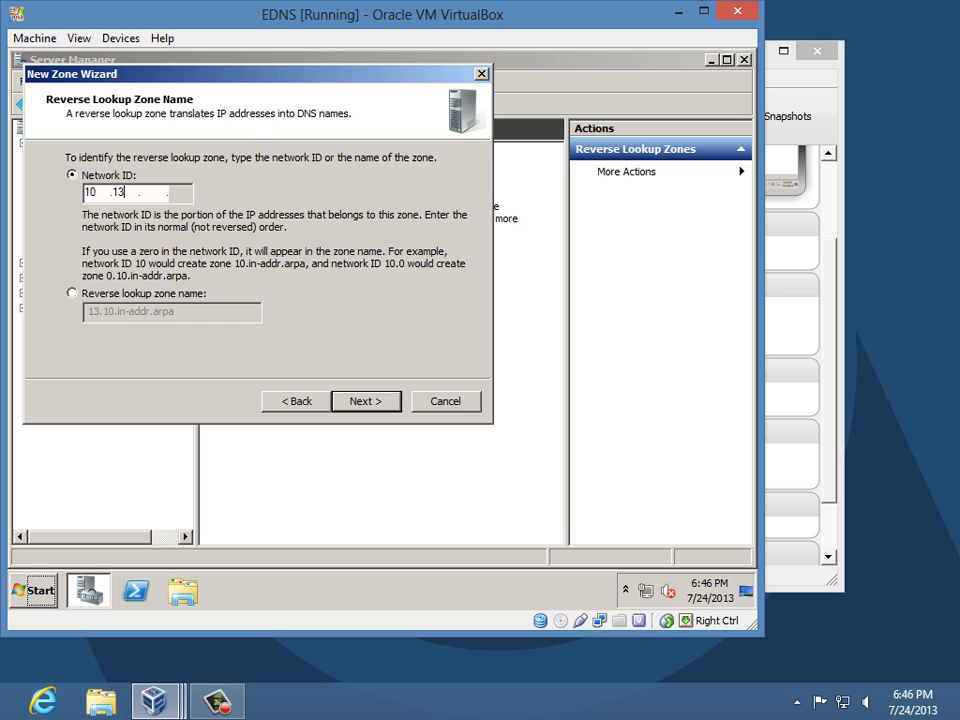
pyautogui.moveTo(128, 194); pyautogui.dragTo(90, 186)
pyautogui.click(352, 409)
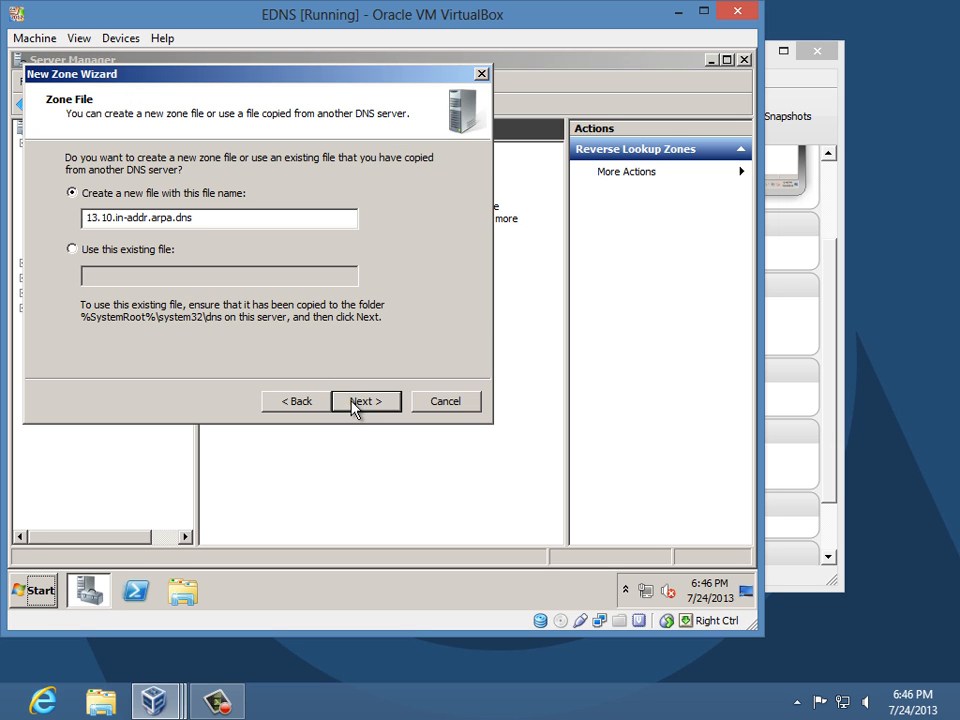
pyautogui.click(352, 409)
pyautogui.click(352, 409)
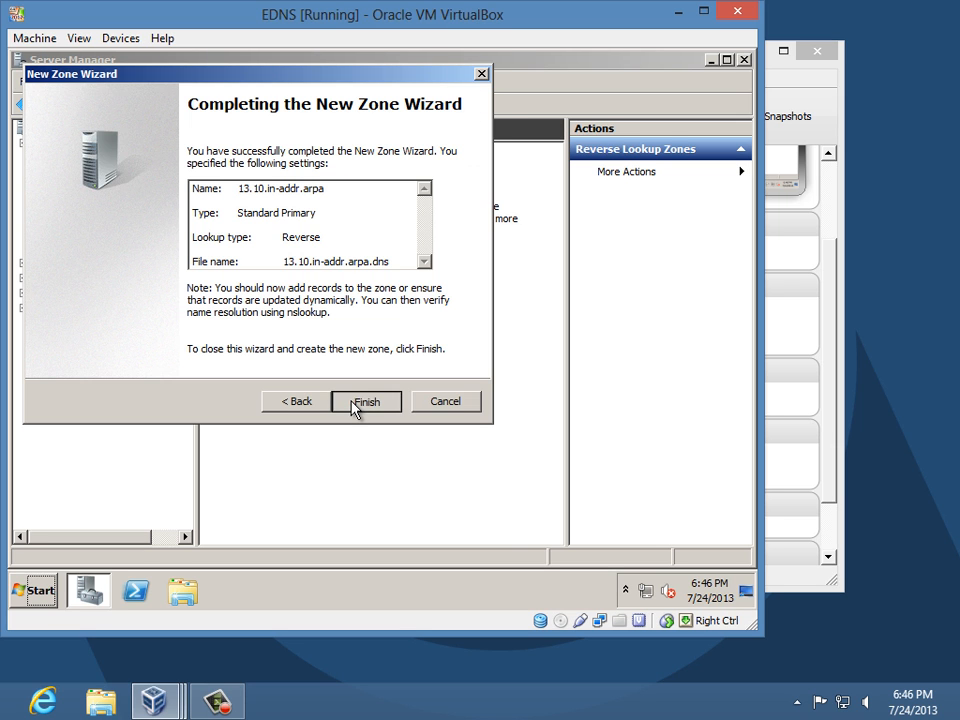
pyautogui.click(362, 401)
# - Expand both lookup zones and view the faris.com and 13.10.in-addr.arpa records
pyautogui.doubleClick(150, 217)
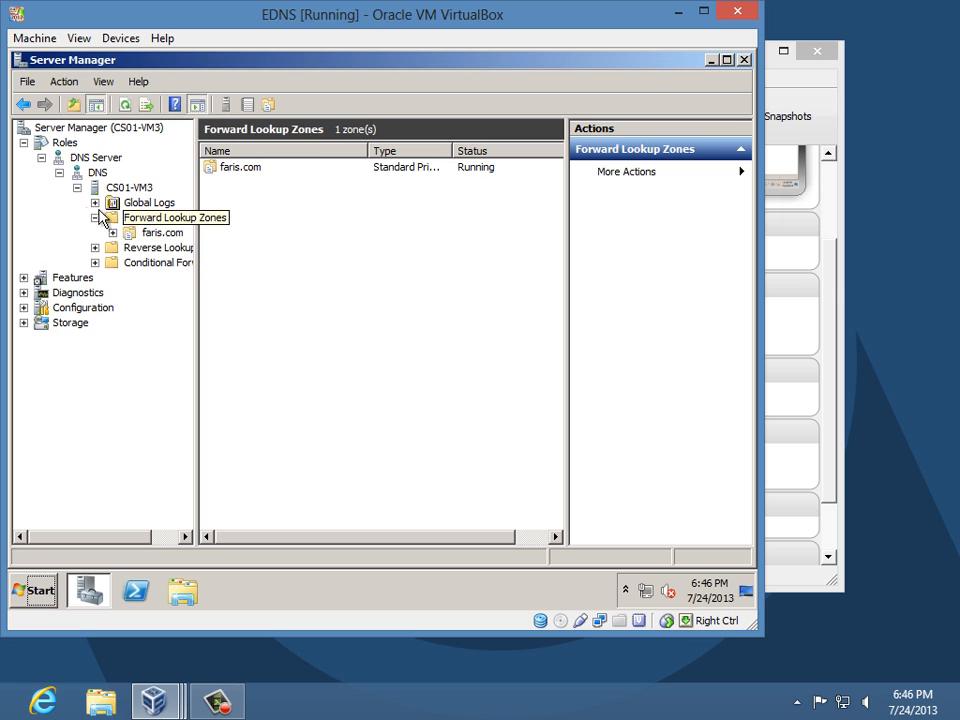
pyautogui.click(156, 236)
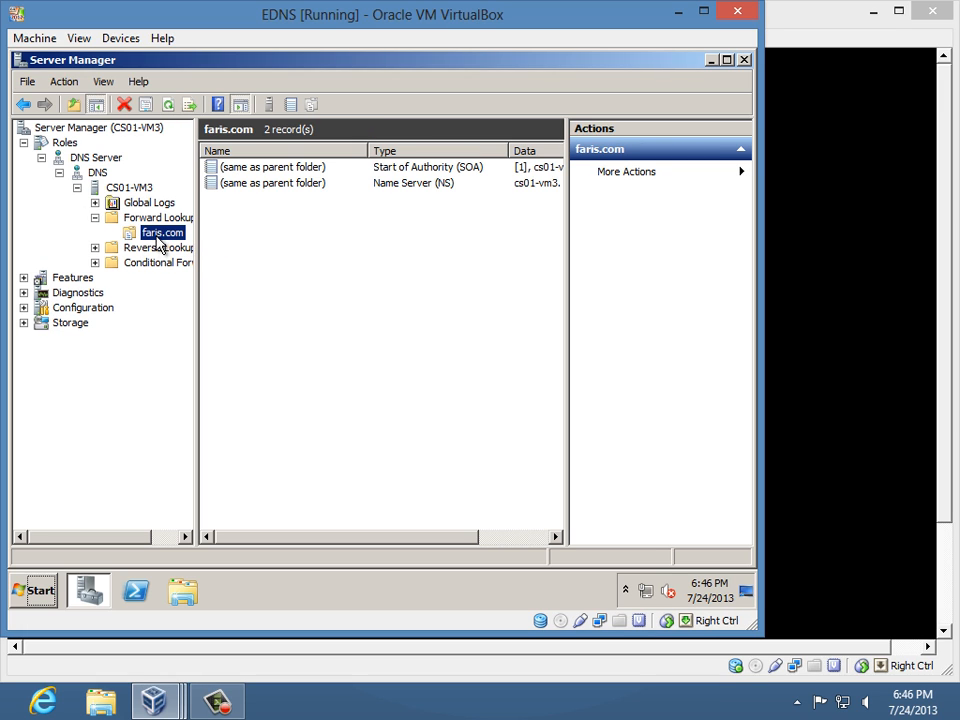
pyautogui.doubleClick(158, 248)
pyautogui.click(160, 263)
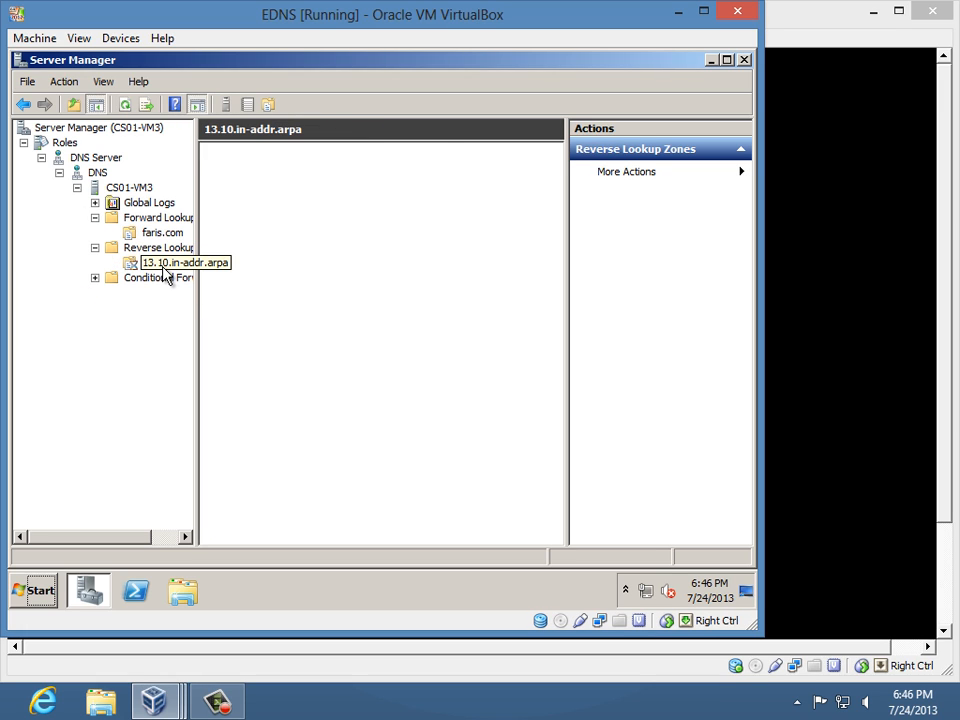
pyautogui.click(163, 234)
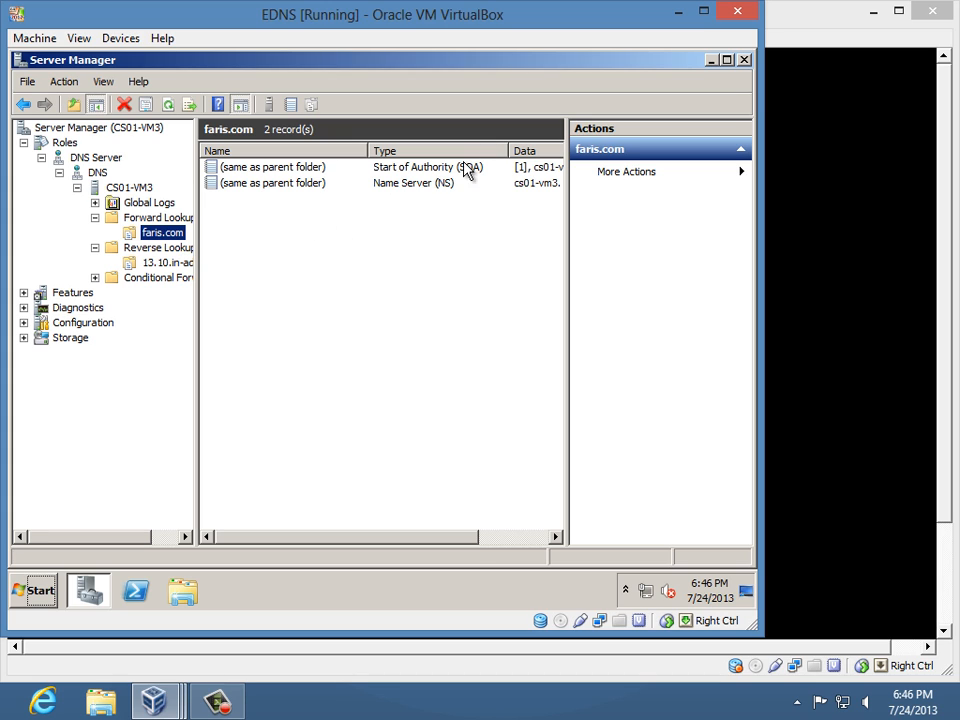
# - Set the faris.com SOA primary server to cs01-vm3.faris.com
pyautogui.doubleClick(414, 173)
pyautogui.click(304, 231)
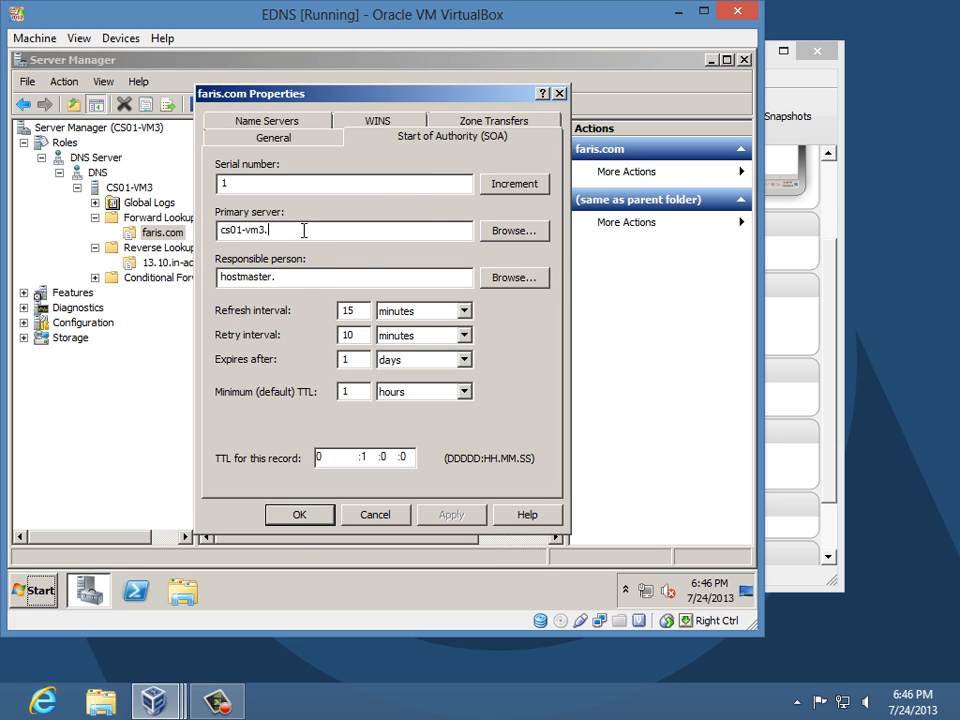
pyautogui.write('faris.com')
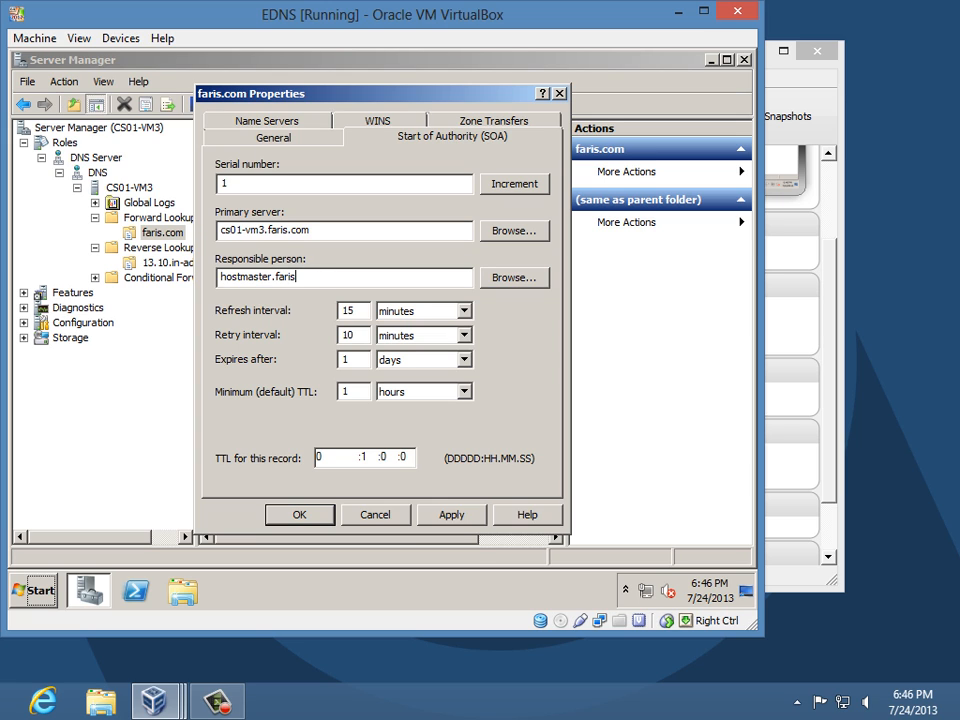
pyautogui.write('om')
# - Change the name server entry to cs01-vm3.faris.com with IP 10.13.5.1 and apply
pyautogui.click(268, 122)
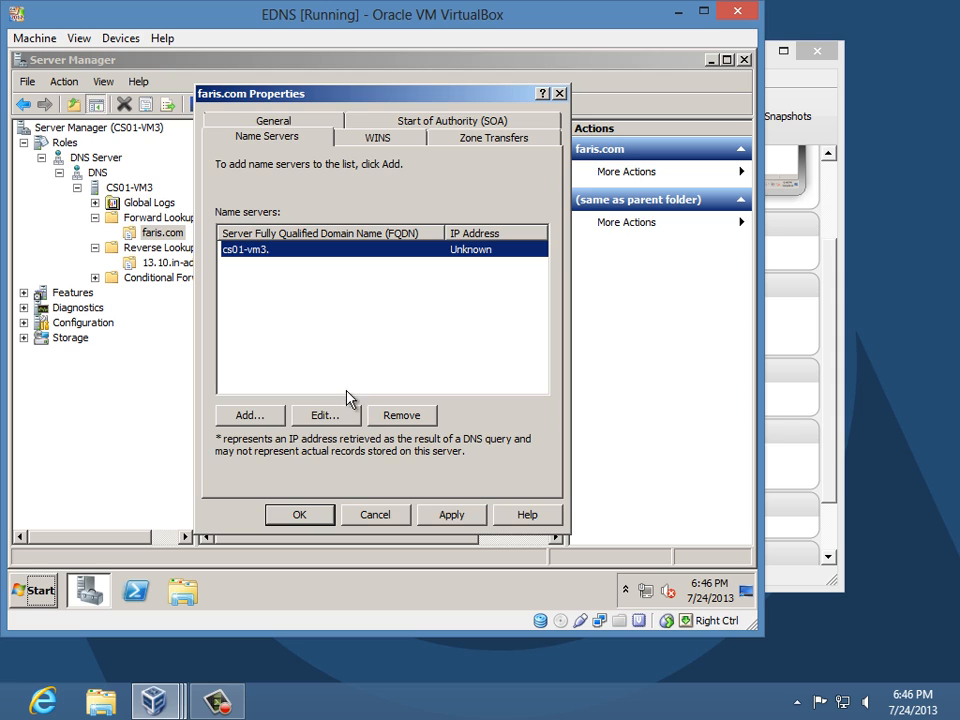
pyautogui.click(325, 415)
pyautogui.click(288, 208)
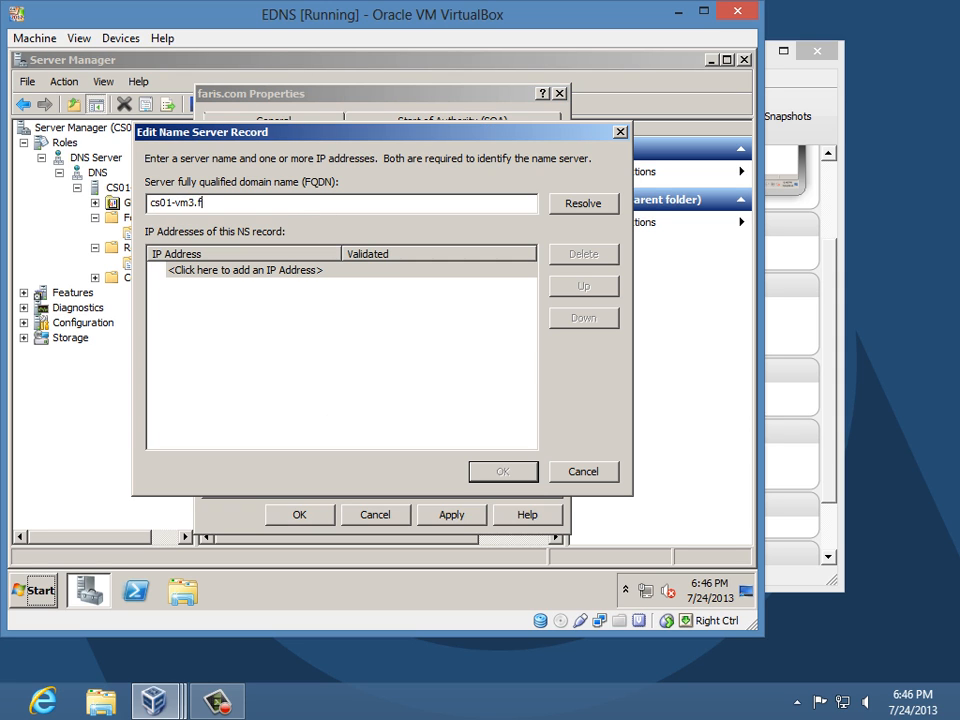
pyautogui.write('faris.com')
pyautogui.click(231, 270)
pyautogui.write('10.13.5.1')
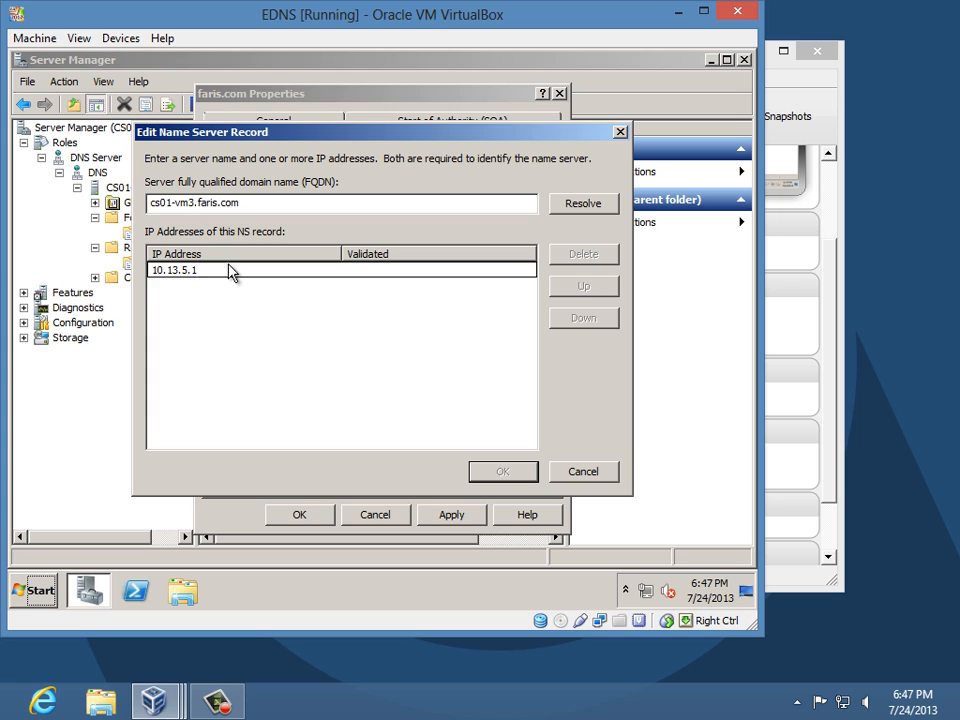
pyautogui.press('Return')
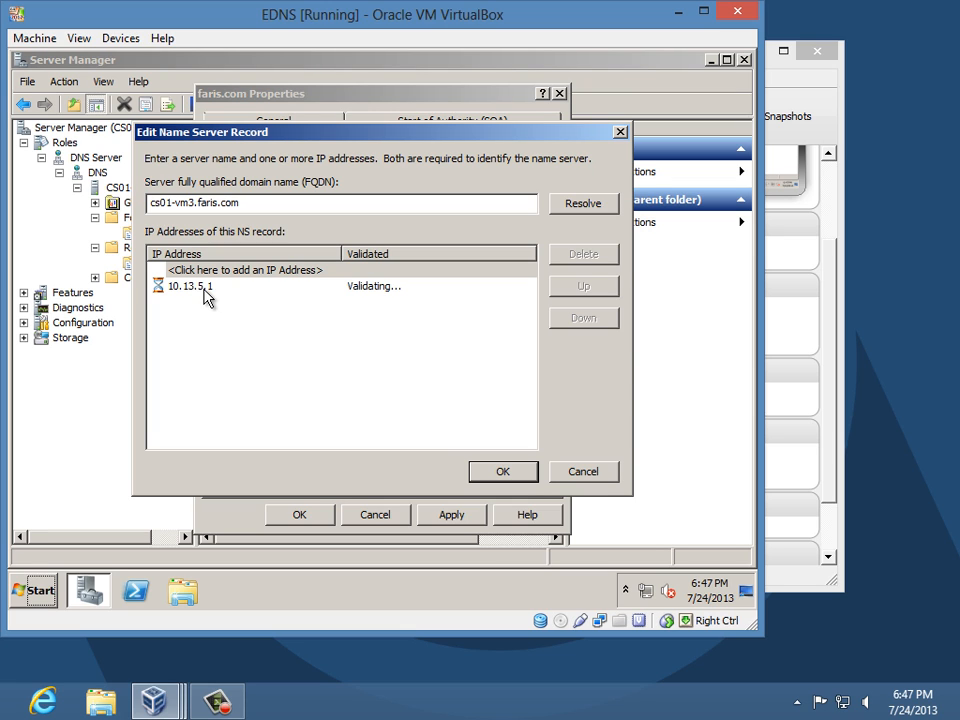
pyautogui.click(487, 475)
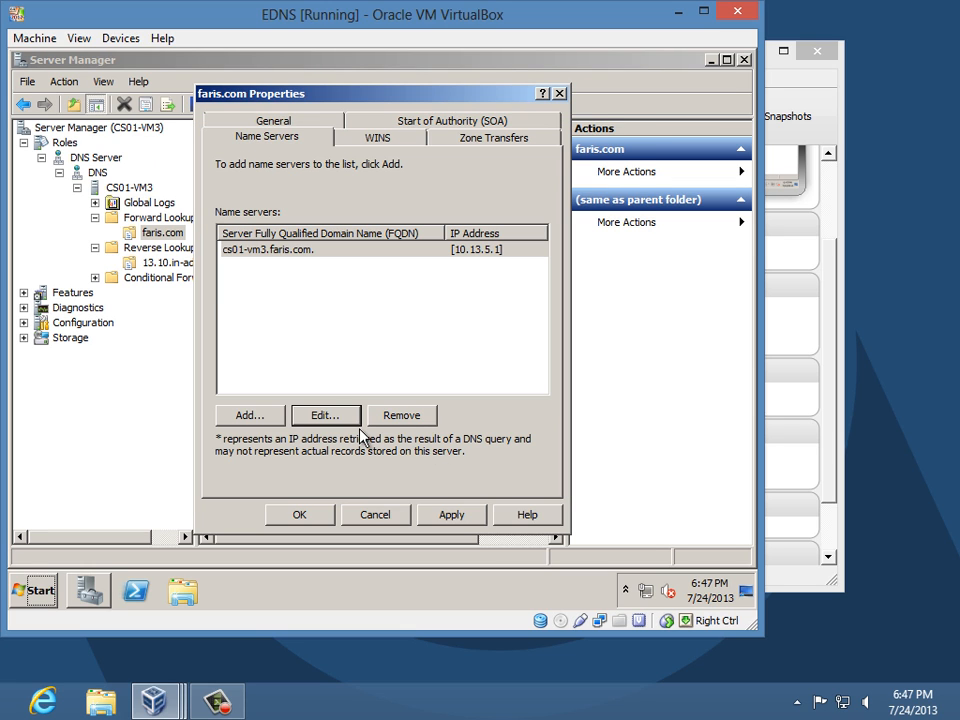
pyautogui.click(300, 512)
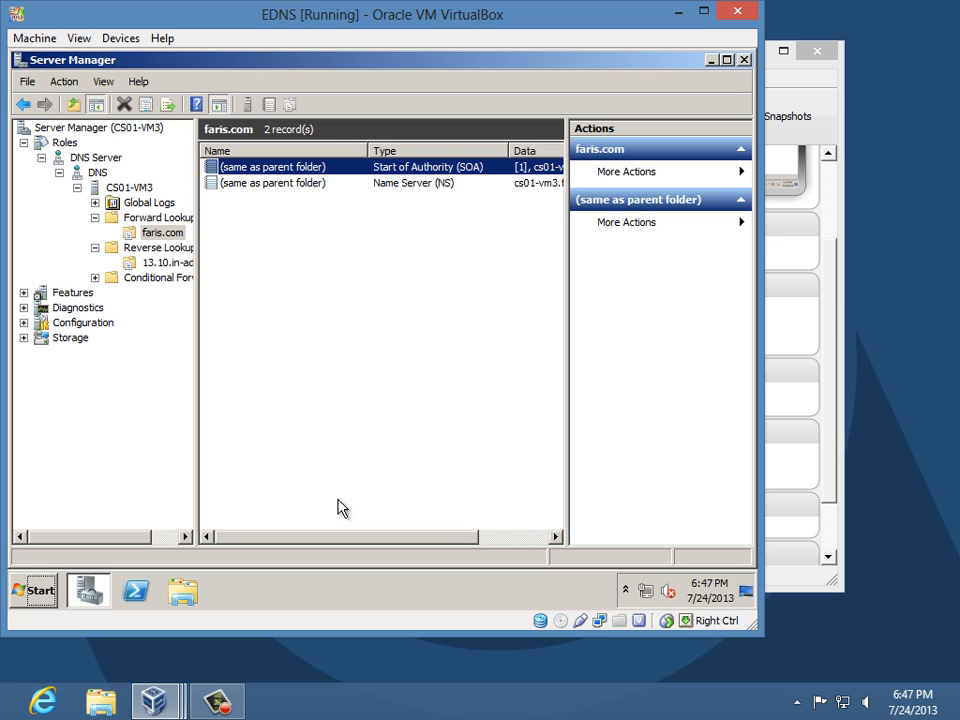
# - Begin a new host record in faris.com, then cancel it
pyautogui.rightClick(158, 240)
pyautogui.click(257, 273)
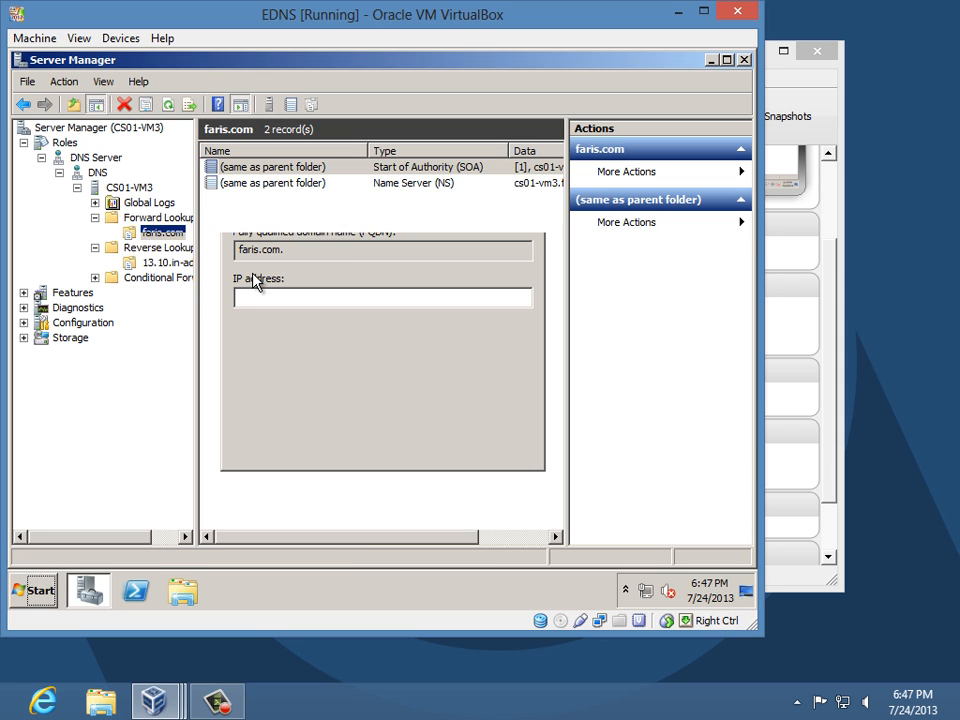
pyautogui.click(492, 449)
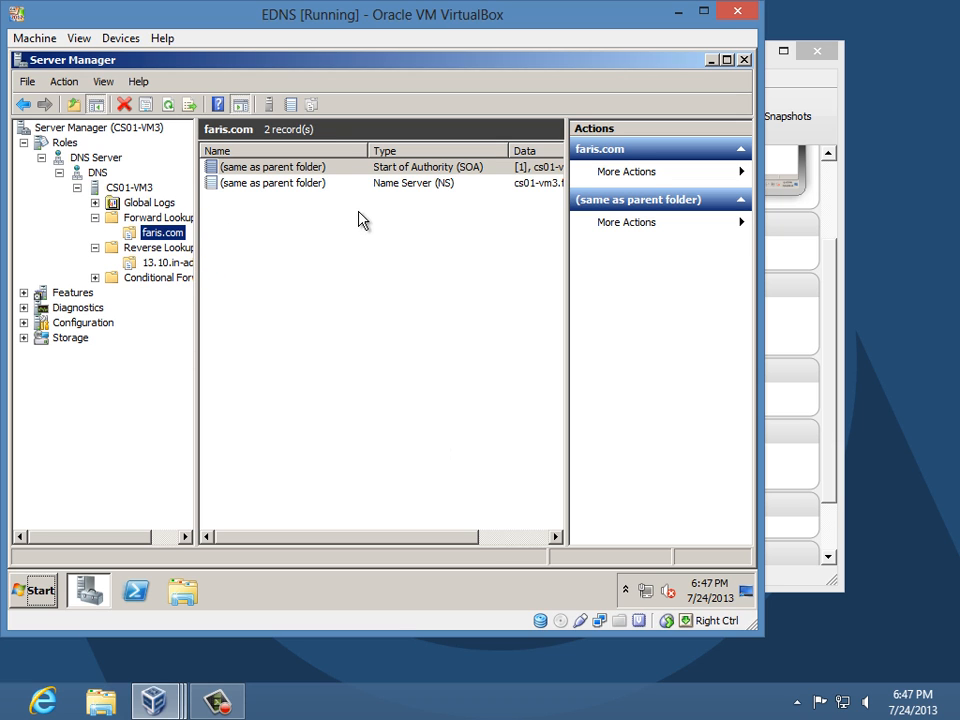
# - In the 13.10.in-addr.arpa SOA, complete primary server and responsible person with faris.com
pyautogui.click(158, 262)
pyautogui.doubleClick(446, 168)
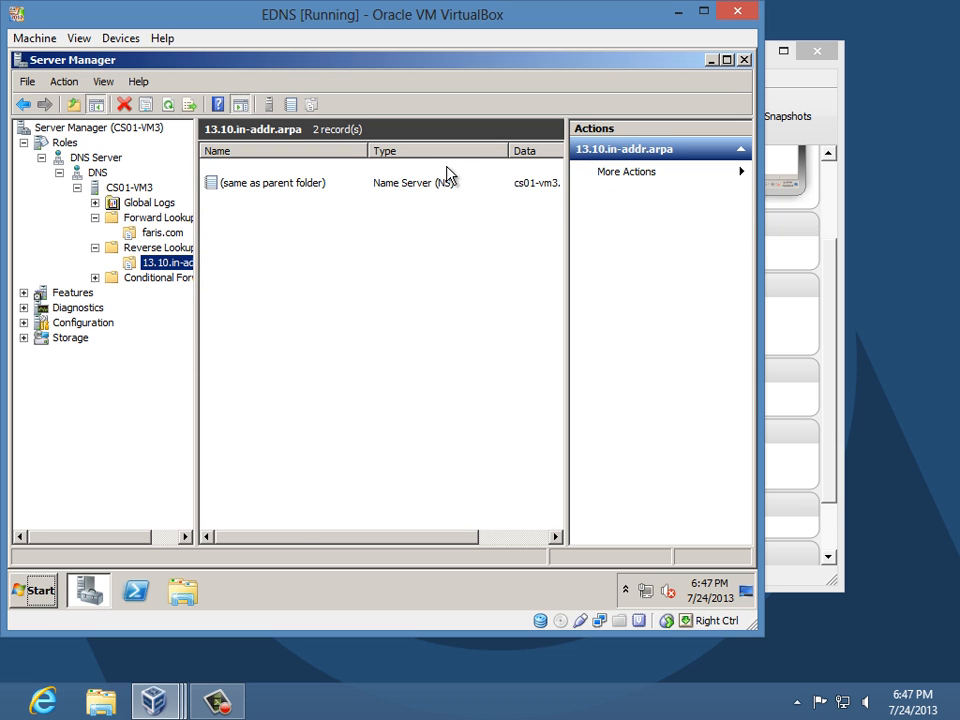
pyautogui.click(311, 229)
pyautogui.write('faris.com')
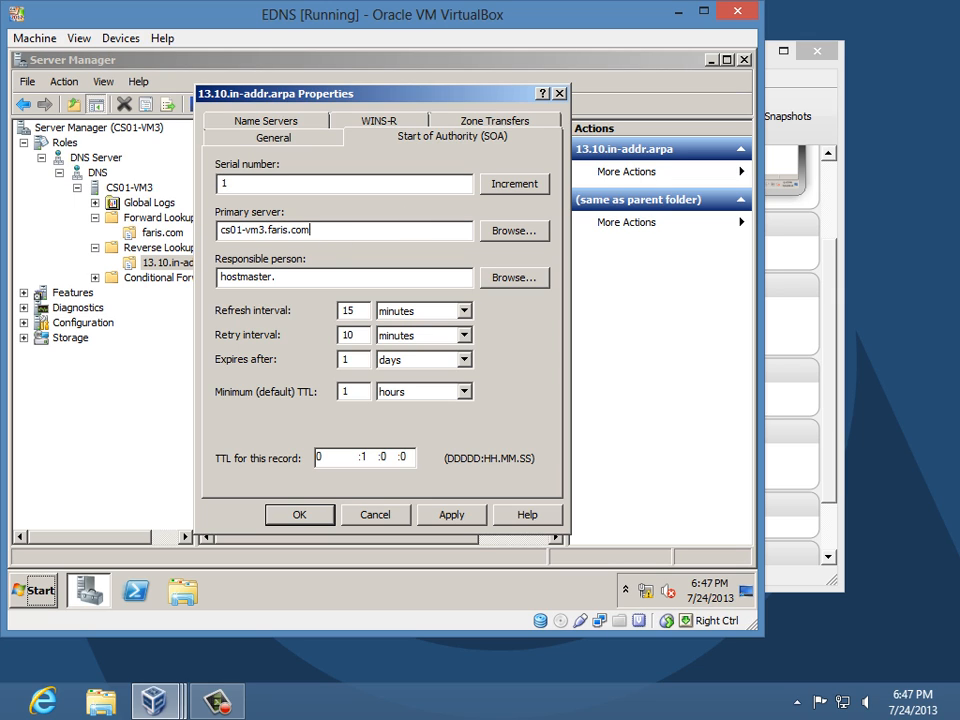
pyautogui.click(302, 278)
pyautogui.write('faris.com')
# - Set the reverse zone's name server to cs01-vm3.faris.com at 10.13.5.1, apply, and reselect faris.com
pyautogui.click(265, 121)
pyautogui.click(325, 413)
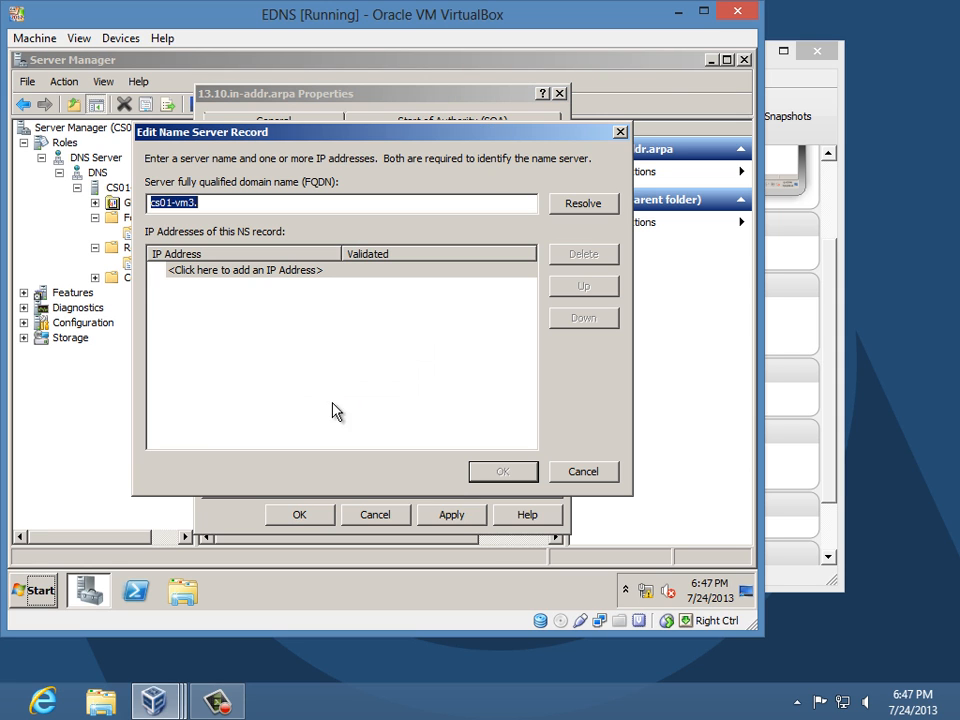
pyautogui.click(285, 206)
pyautogui.write('faris.c')
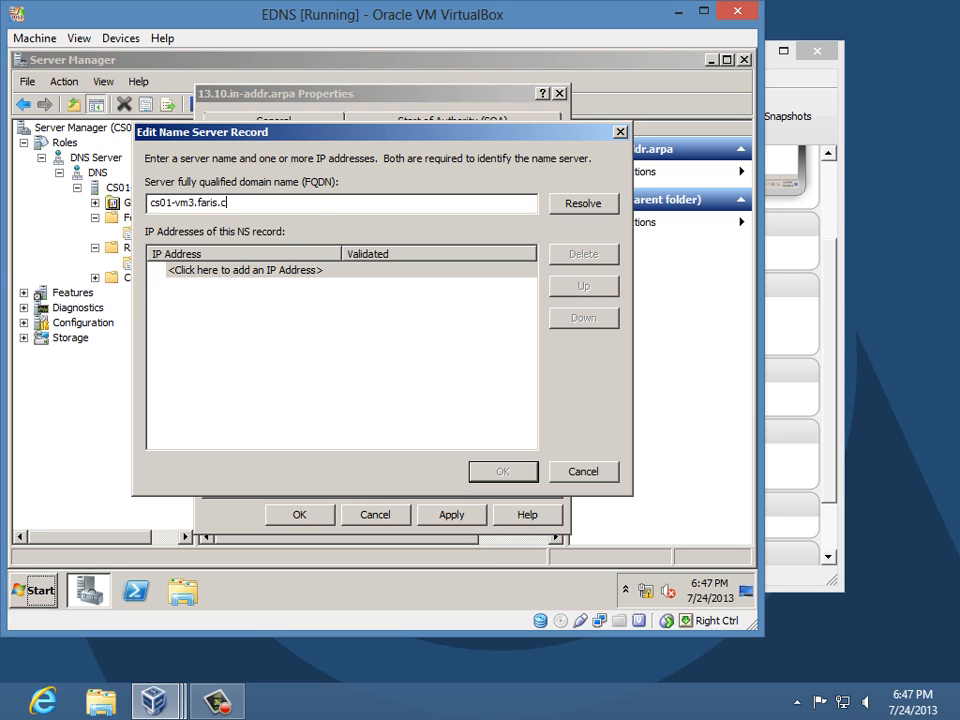
pyautogui.write('om')
pyautogui.click(203, 271)
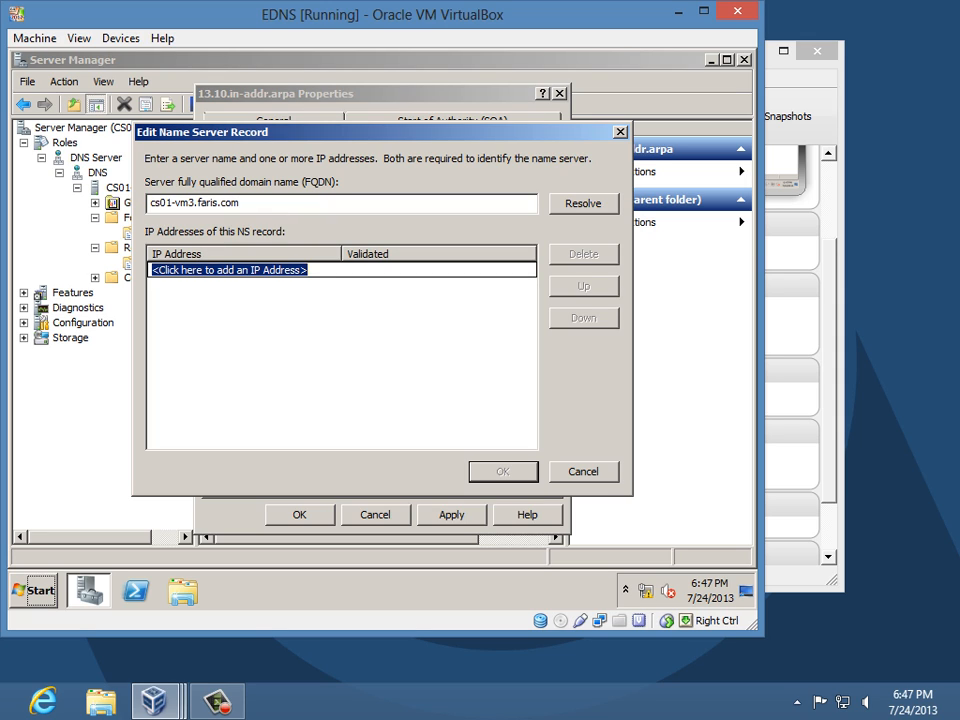
pyautogui.write('10.13.5.1')
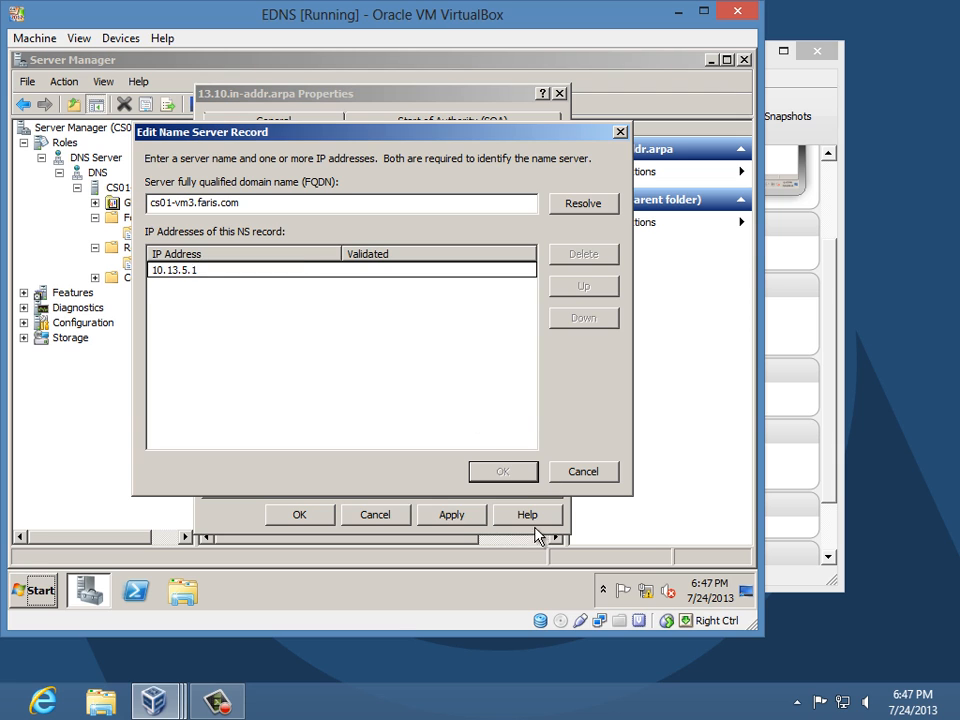
pyautogui.press('Return')
pyautogui.click(503, 471)
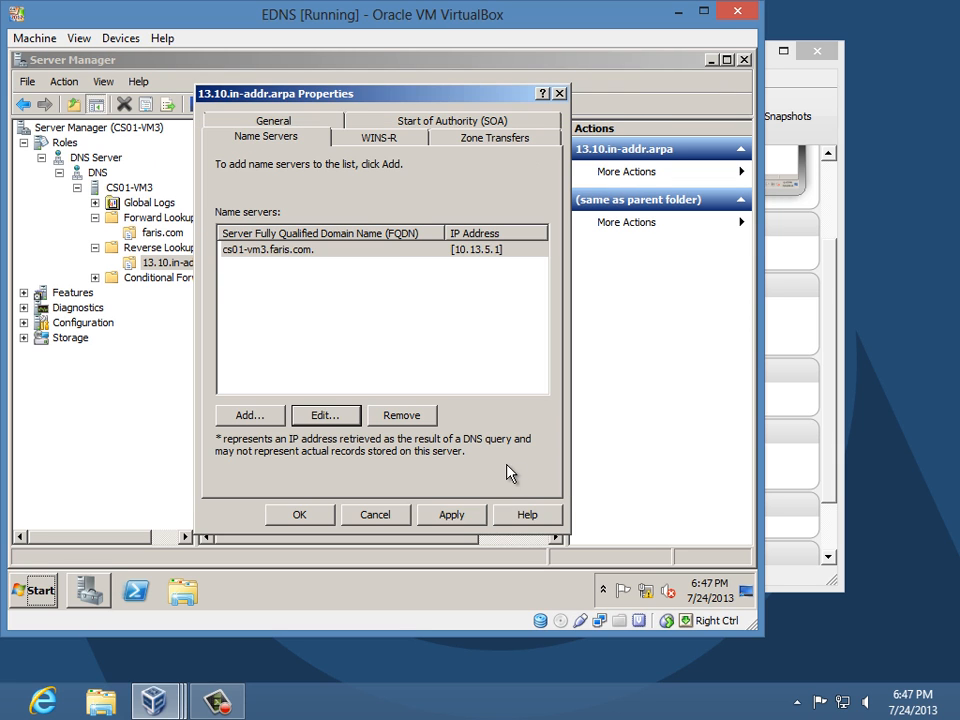
pyautogui.click(321, 508)
pyautogui.click(160, 232)
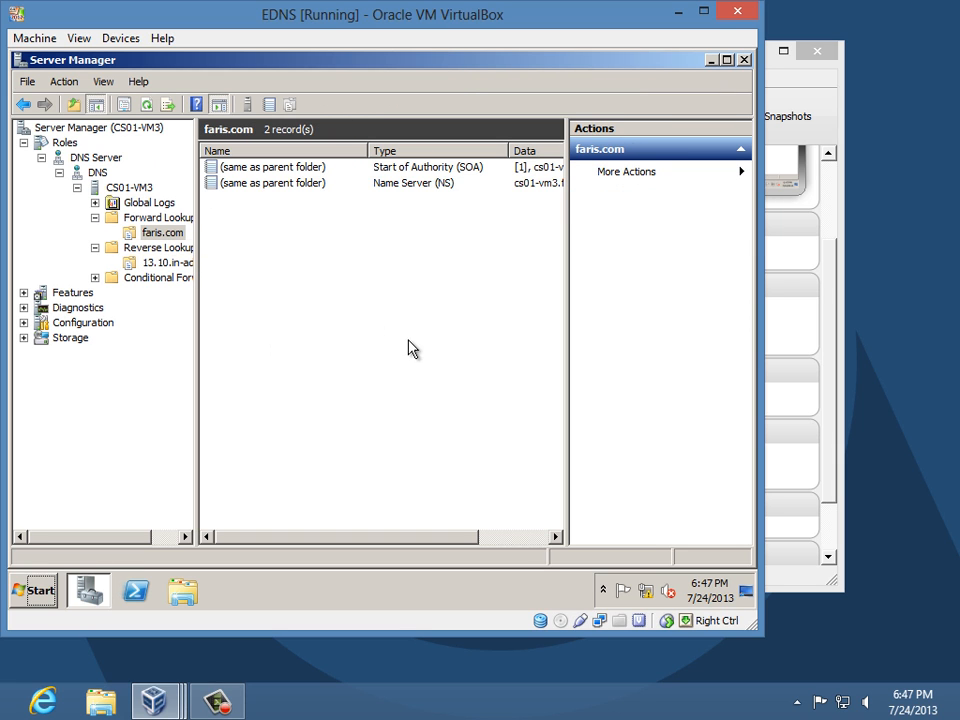
# - Add a cs01-vm1 host (A) record at 10.13.5.1 to the faris.com zone
pyautogui.rightClick(175, 232)
pyautogui.click(258, 275)
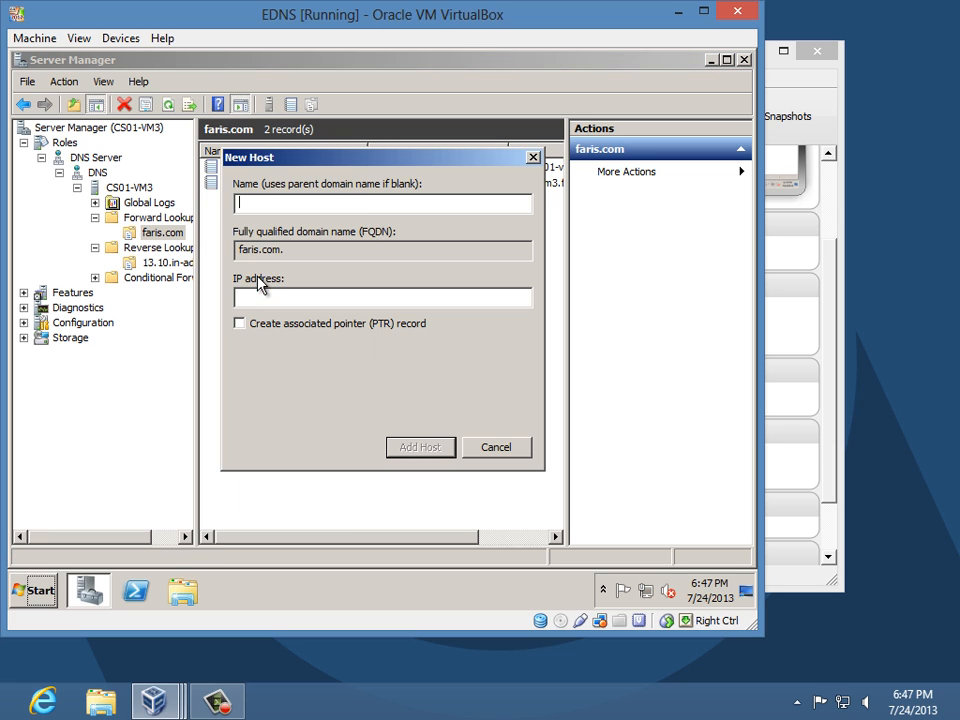
pyautogui.write('cs')
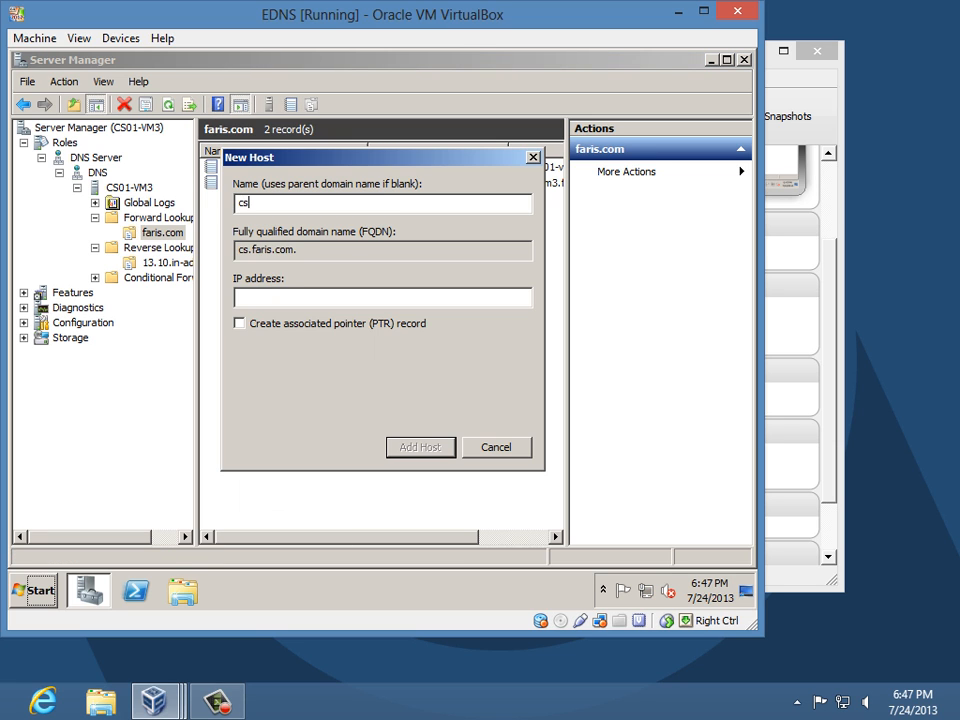
pyautogui.write('01-vm')
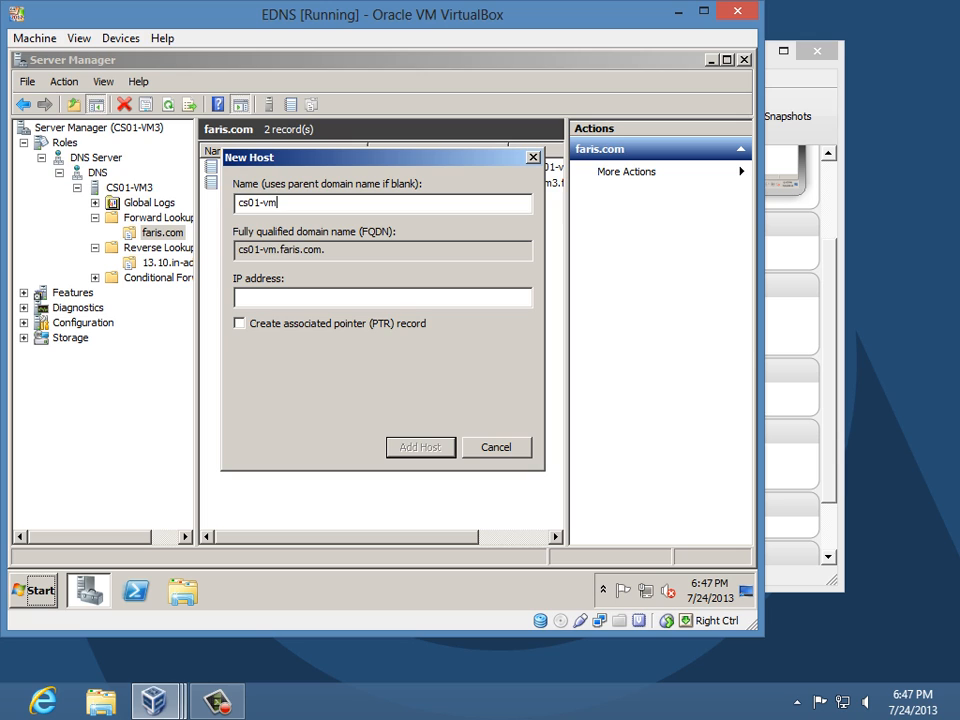
pyautogui.write('1.')
pyautogui.press('BackSpace')
pyautogui.click(355, 293)
pyautogui.write('10.13.5.1')
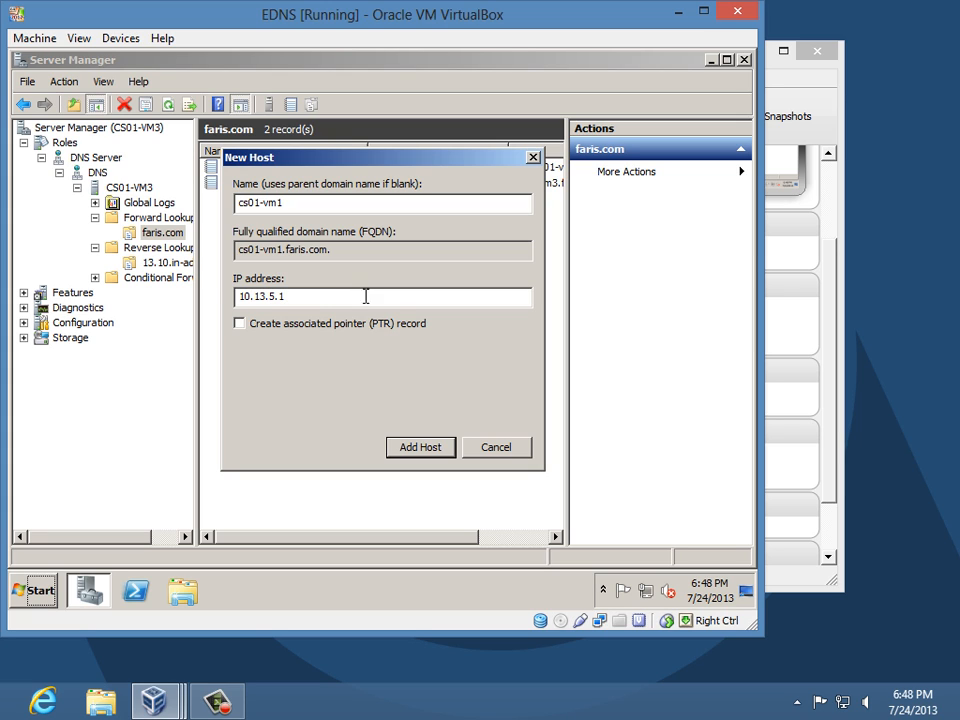
pyautogui.click(412, 450)
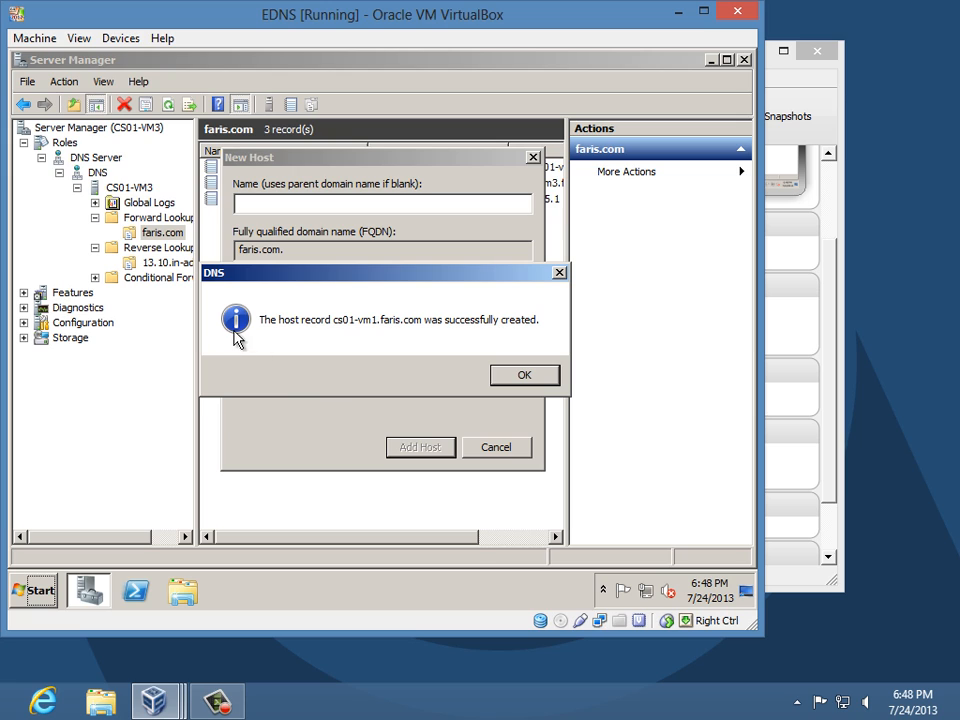
pyautogui.click(544, 373)
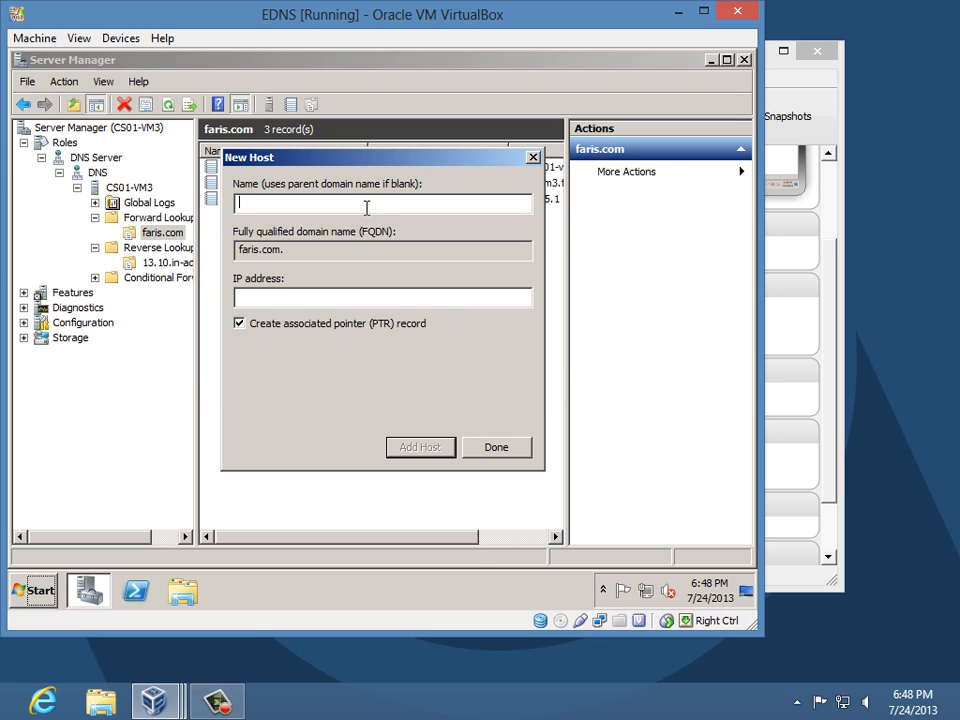
# - Try adding cs01-vm3 at 10.13.5.1, dismiss the record-already-exists error, and close the dialog
pyautogui.write('cs01-vm')
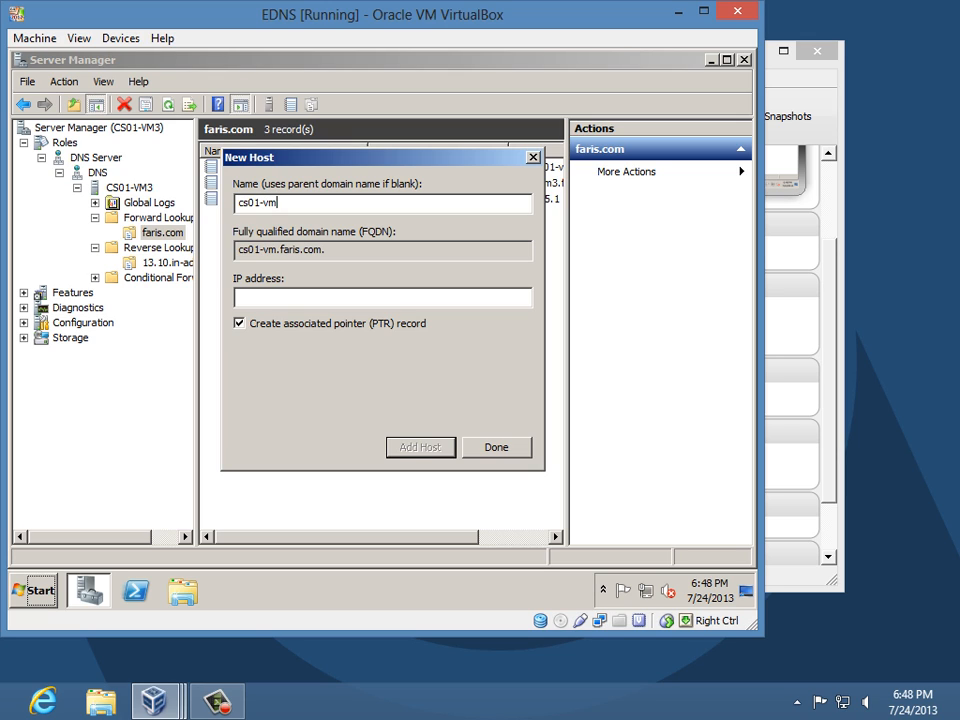
pyautogui.write('3')
pyautogui.press('Tab')
pyautogui.press('Tab')
pyautogui.write('10.13.5.1')
pyautogui.click(447, 450)
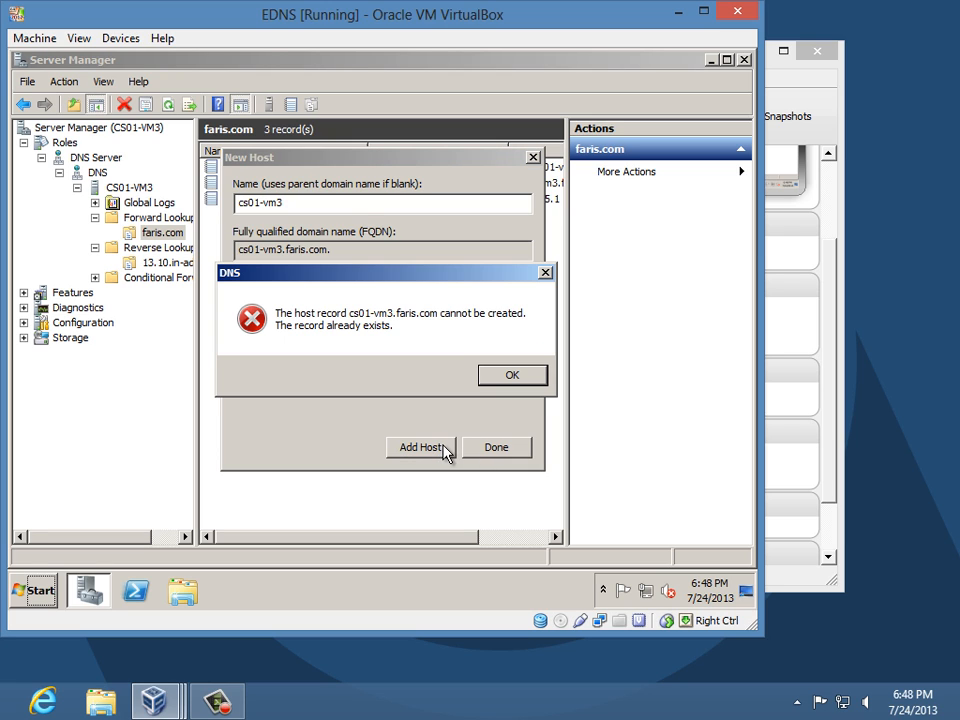
pyautogui.click(516, 377)
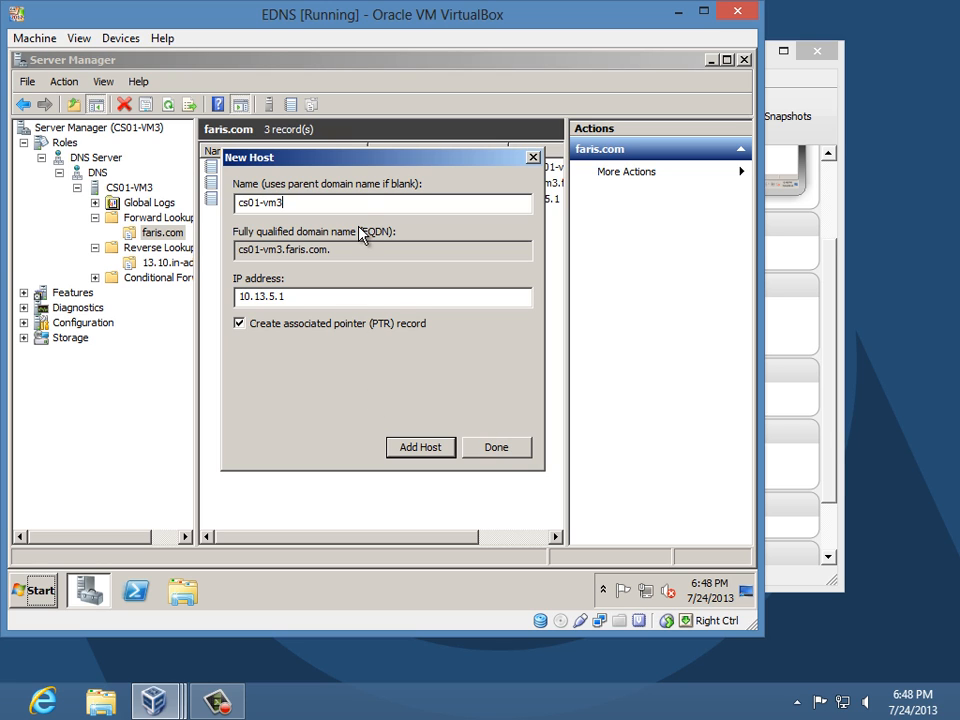
pyautogui.moveTo(354, 155); pyautogui.dragTo(504, 144)
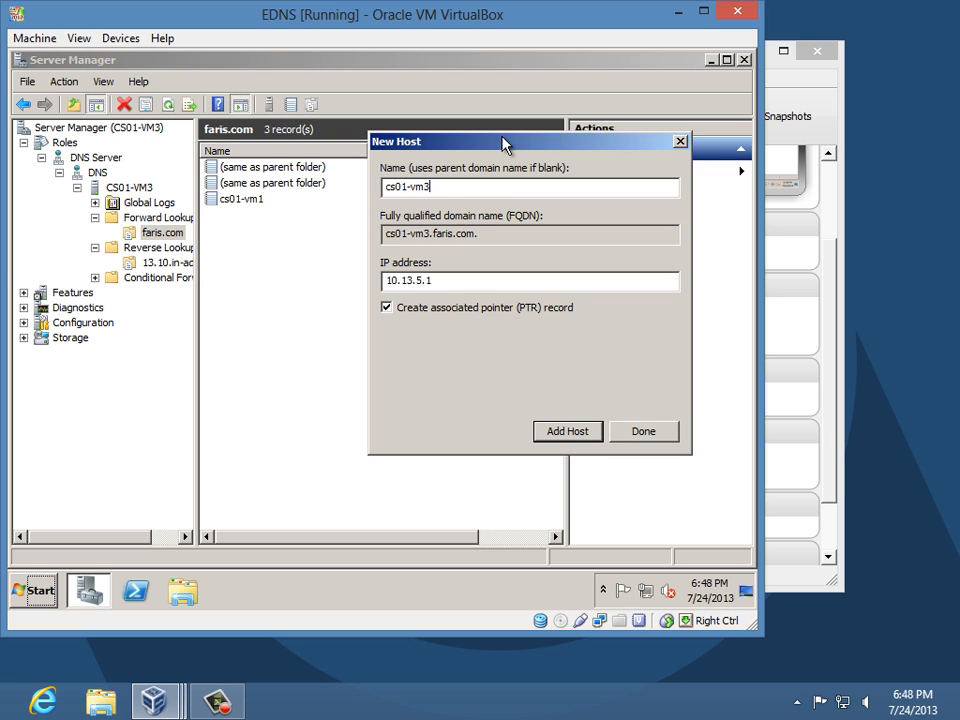
pyautogui.click(626, 443)
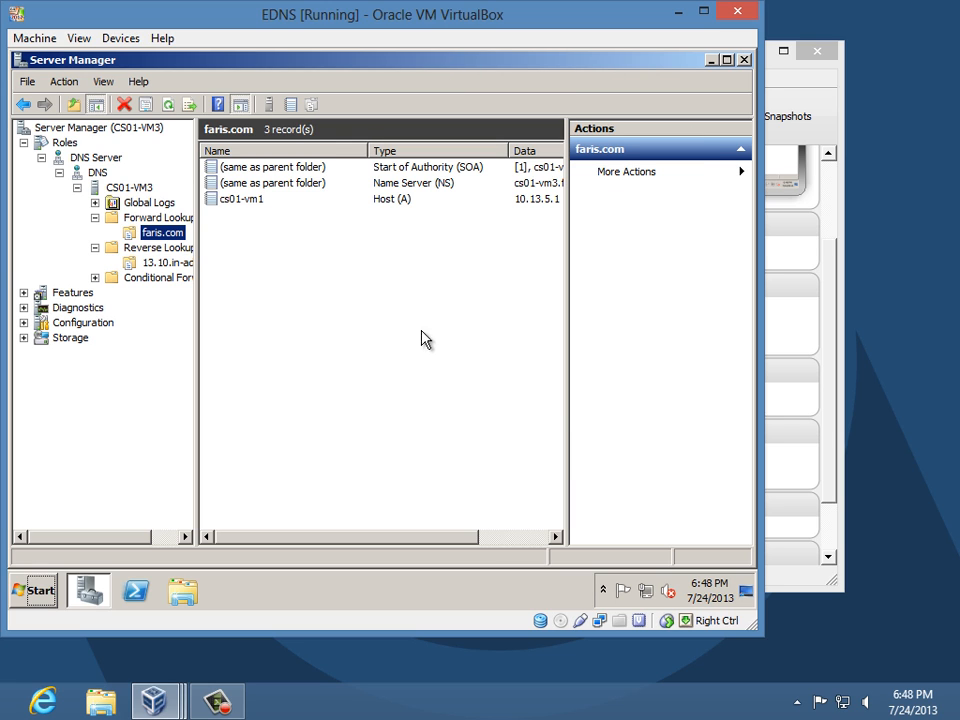
# - Refresh faris.com and 13.10.in-addr.arpa, widening the Data column to check both 10.13.5.1 pointer records
pyautogui.click(167, 105)
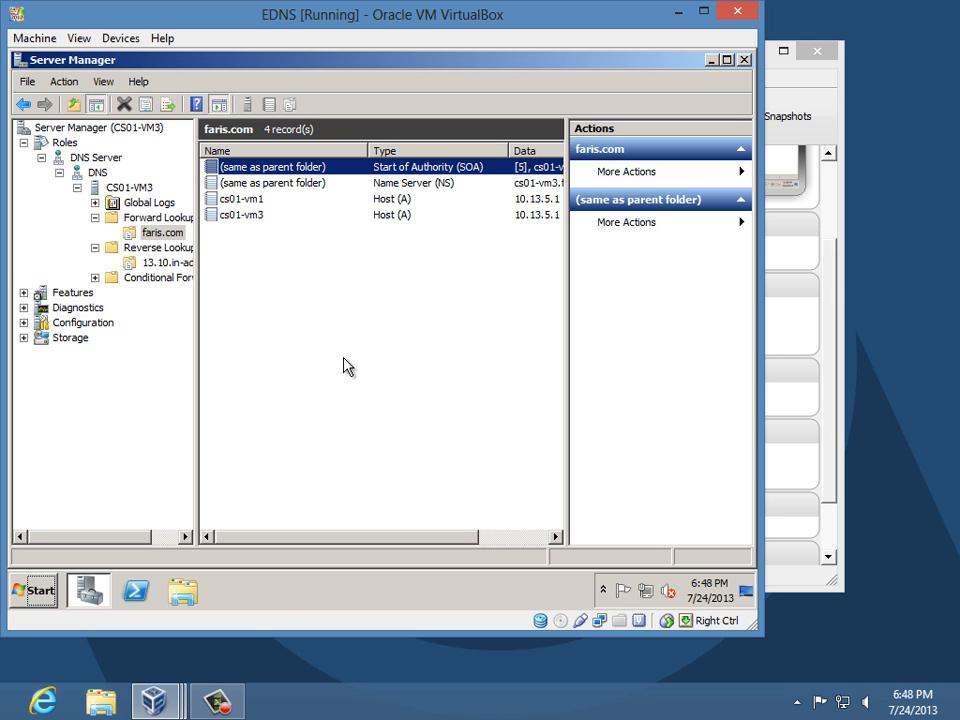
pyautogui.click(183, 265)
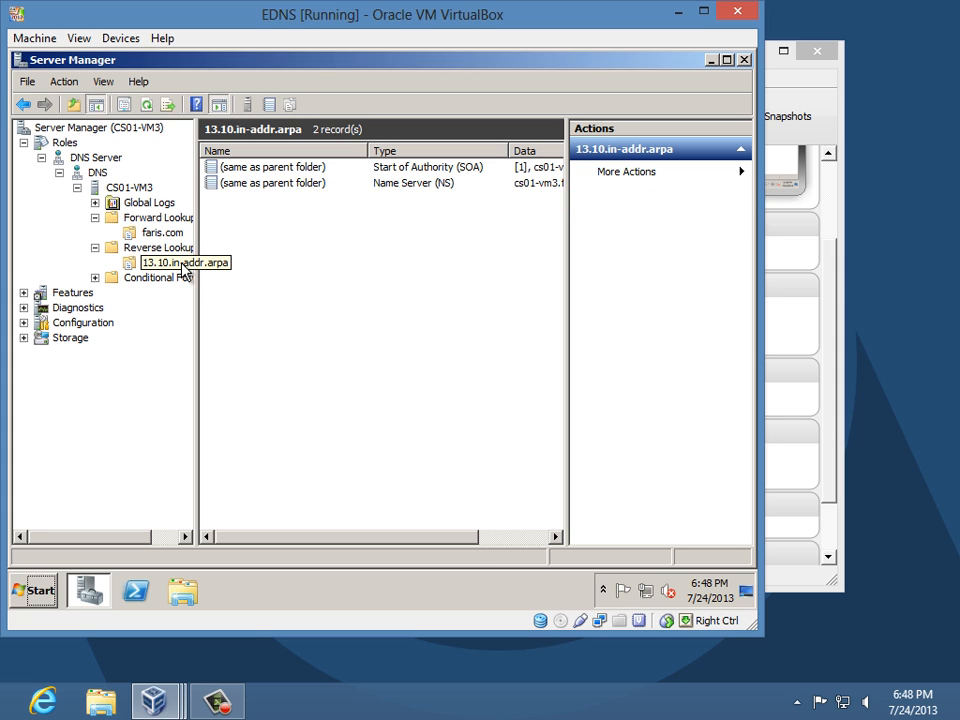
pyautogui.click(146, 104)
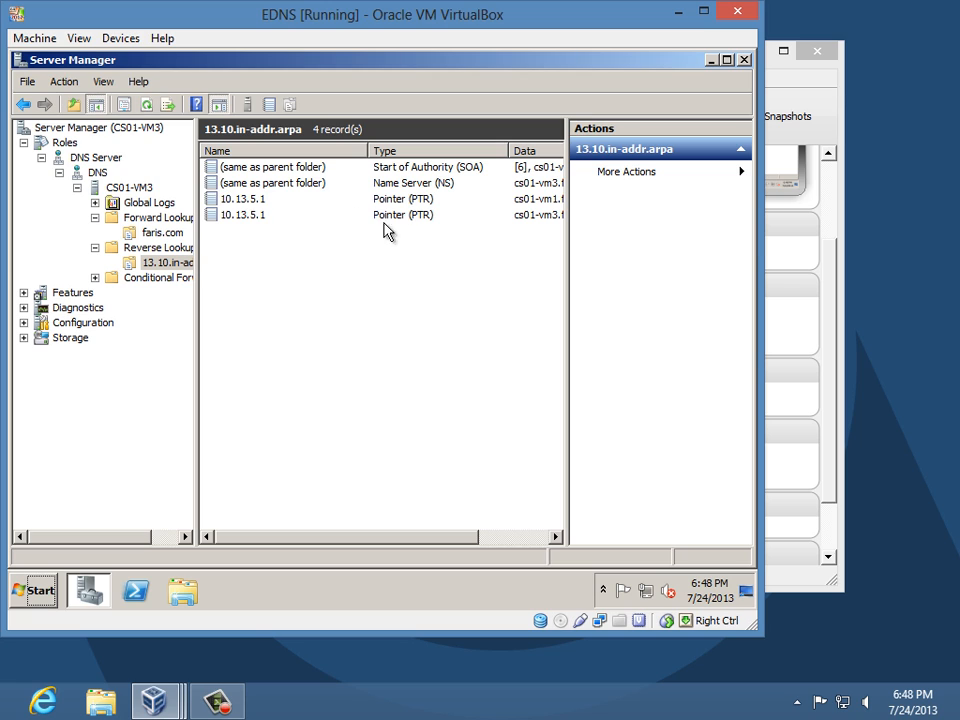
pyautogui.moveTo(567, 245); pyautogui.dragTo(658, 245)
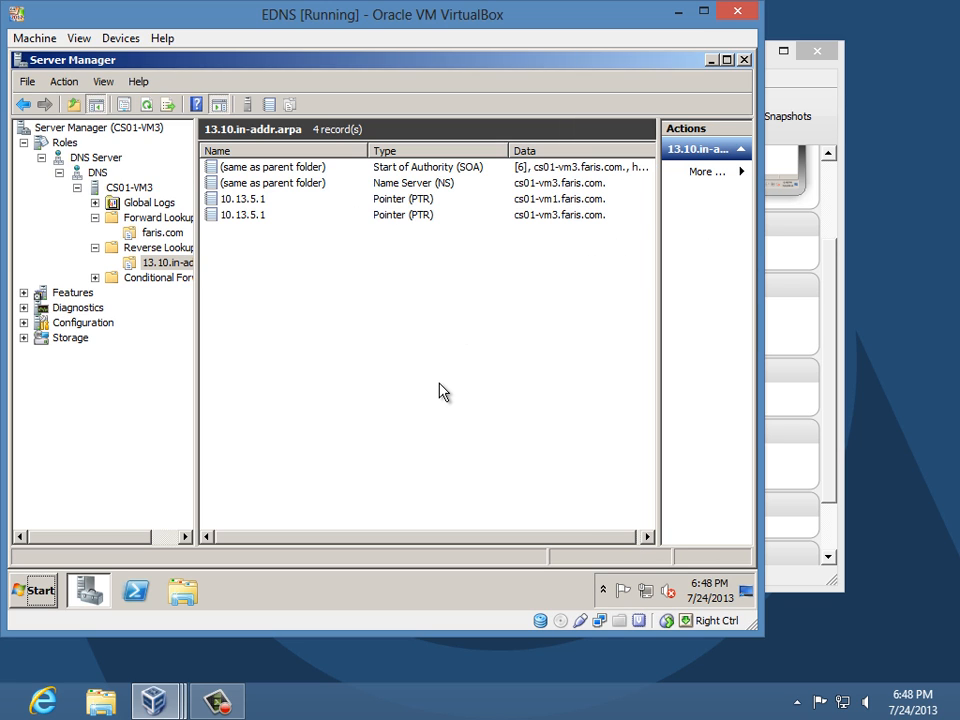
pyautogui.click(284, 200)
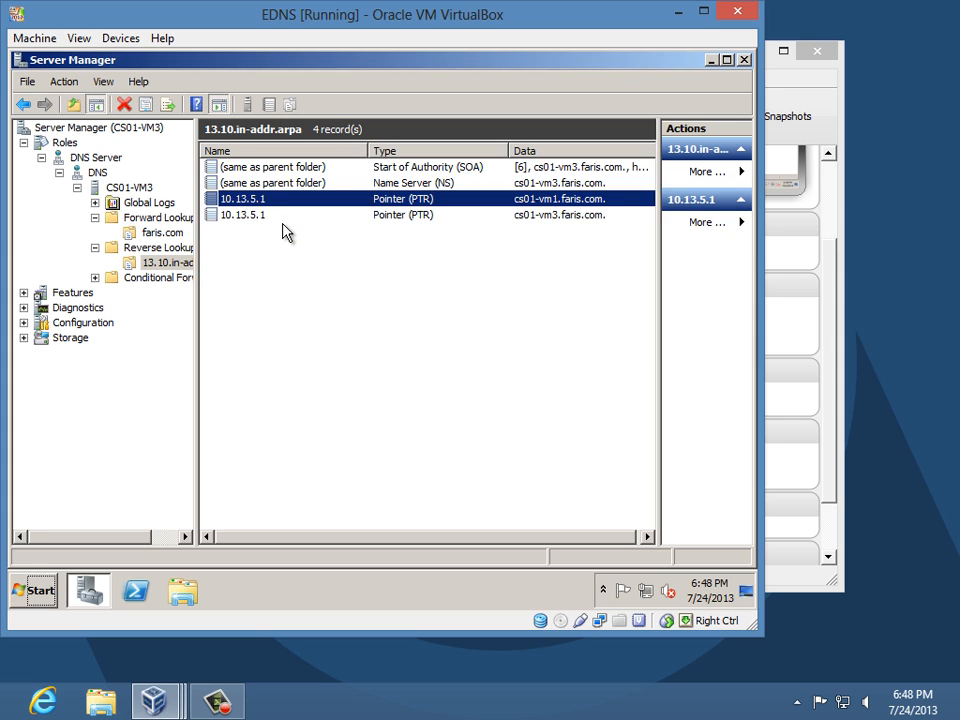
pyautogui.click(282, 226)
pyautogui.click(275, 218)
pyautogui.click(272, 202)
# - Reselect faris.com and compare the cs01-vm1 and cs01-vm3 host records
pyautogui.click(178, 233)
pyautogui.click(326, 216)
pyautogui.press('Up')
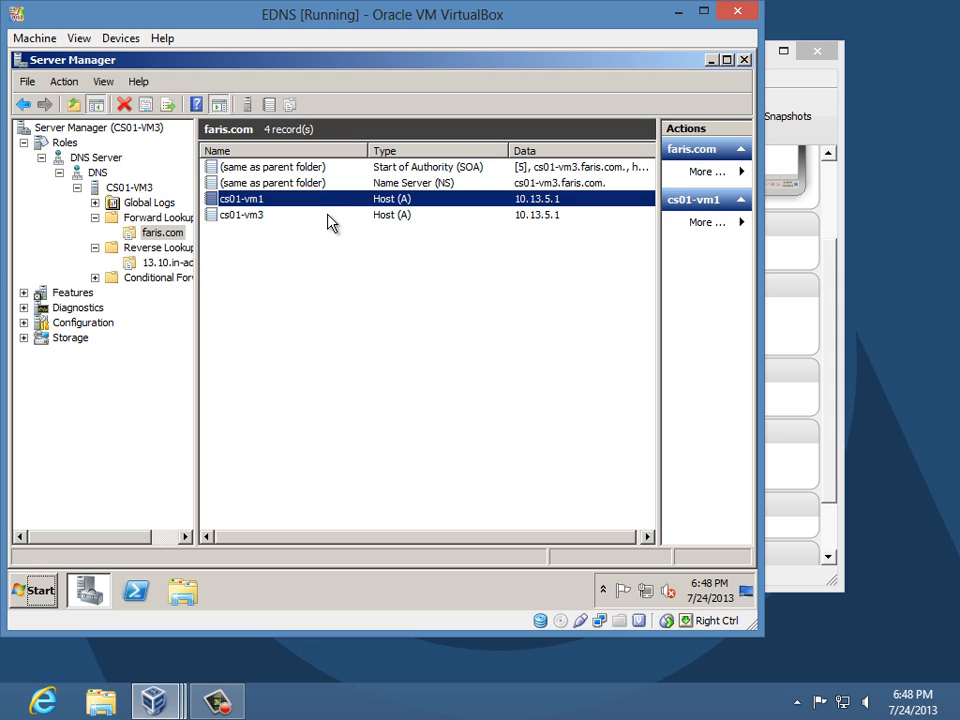
pyautogui.press('Down')
pyautogui.press('Up')
pyautogui.press('Down')
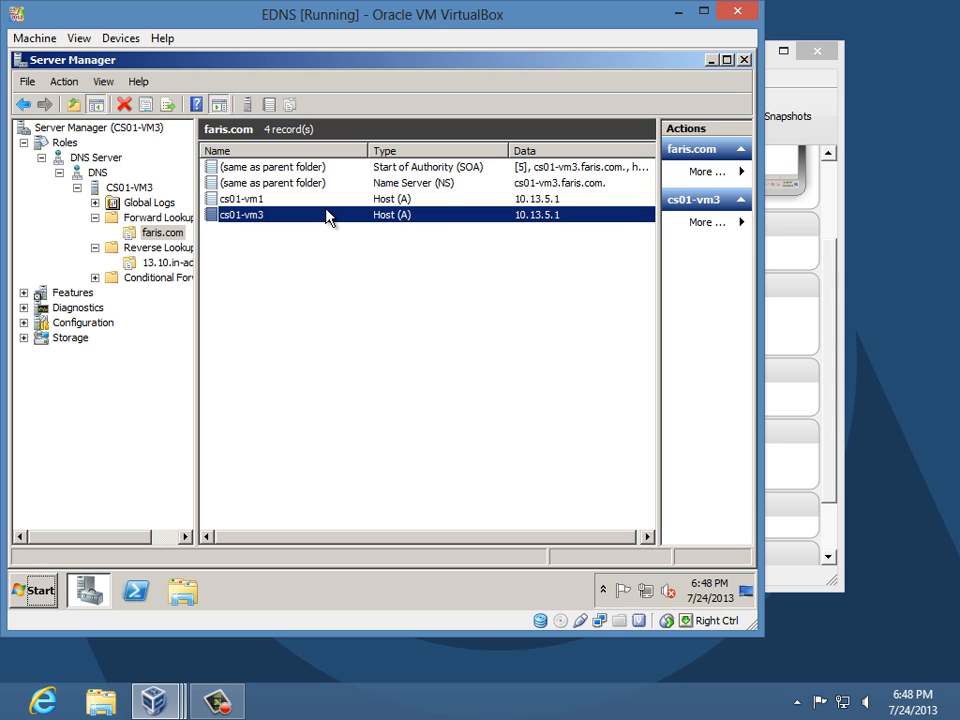
pyautogui.click(330, 199)
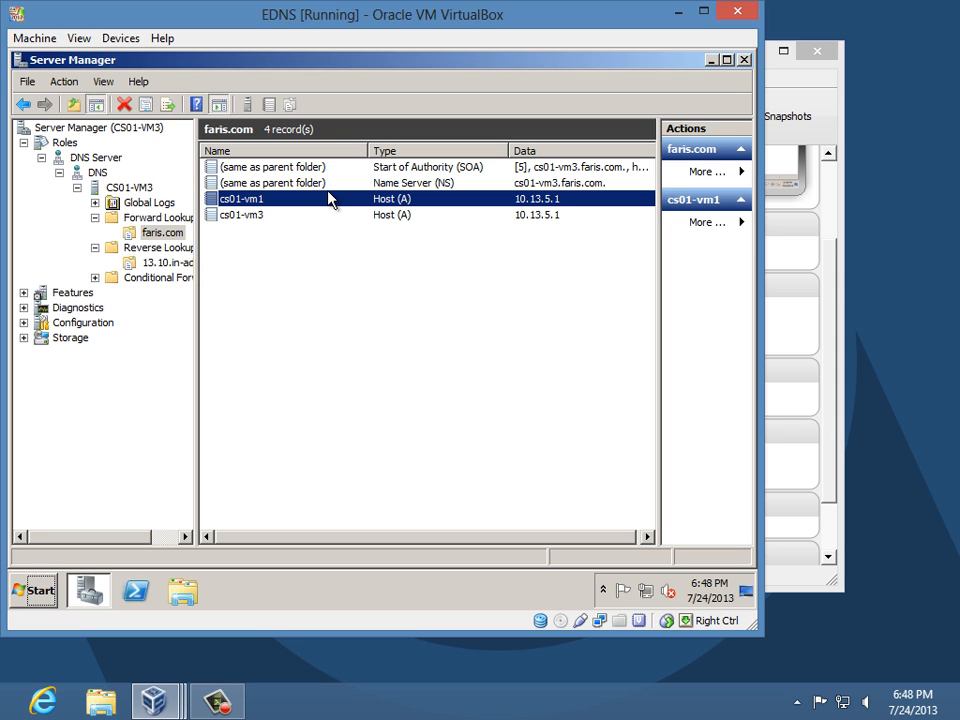
pyautogui.press('Down')
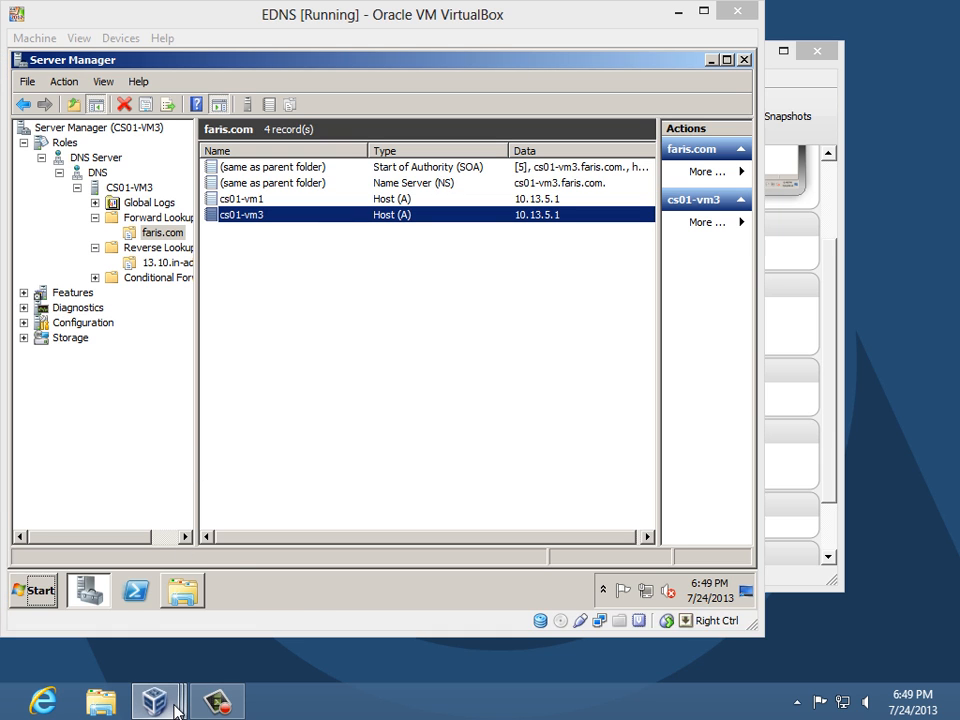
pyautogui.click(176, 708)
# - Bring the DC VM to the front and log on as Administrator with the account password
pyautogui.click(528, 590)
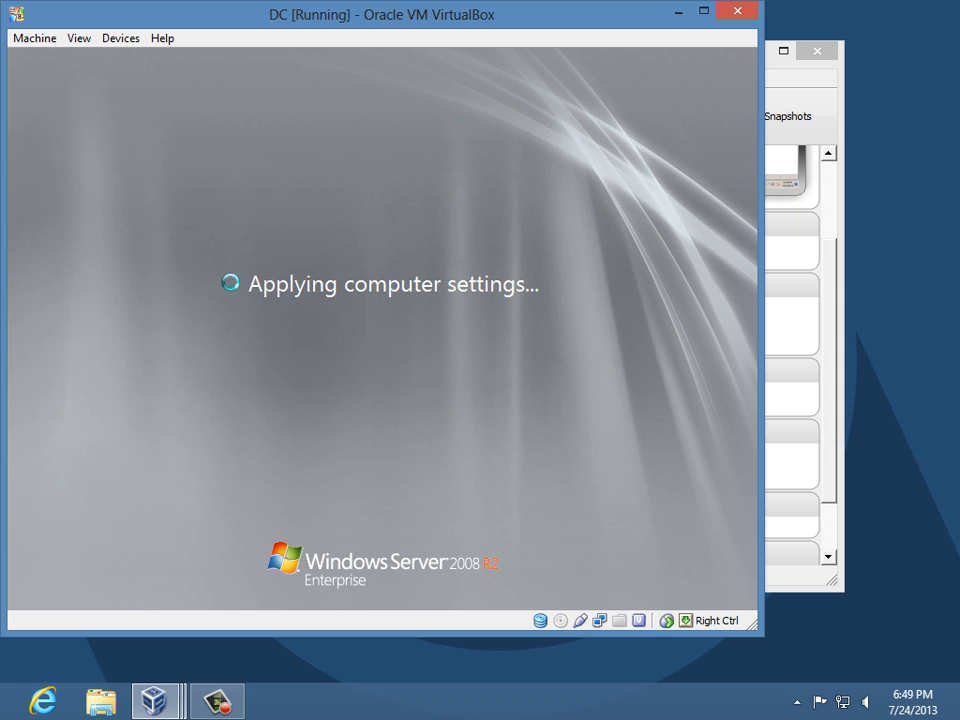
pyautogui.moveTo(262, 21); pyautogui.dragTo(350, 50)
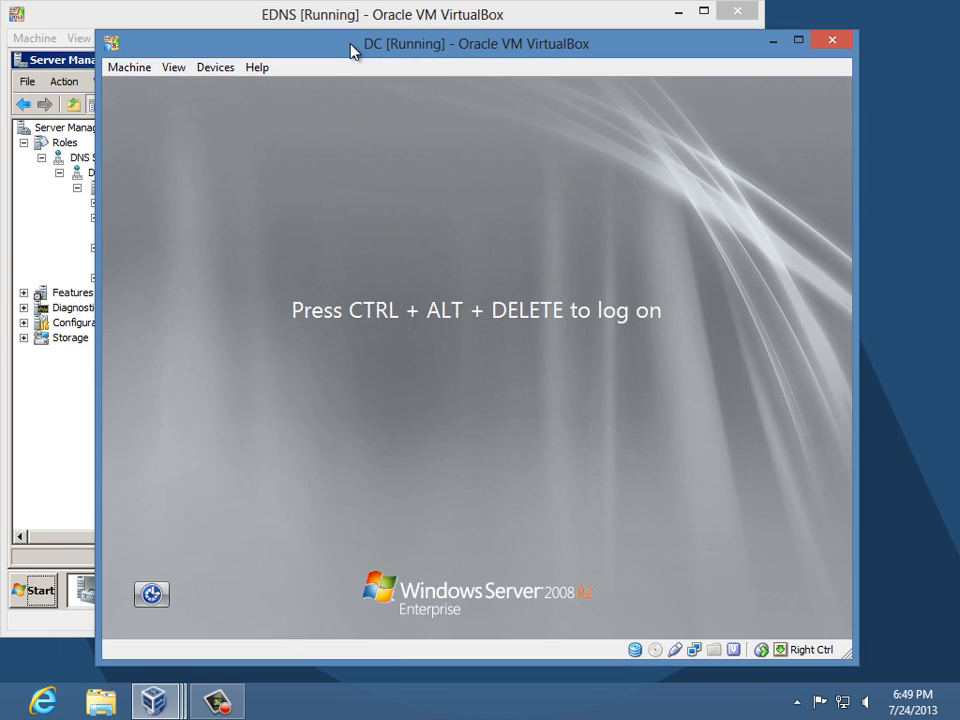
pyautogui.hotkey('ctrl', 'alt', 'Delete')
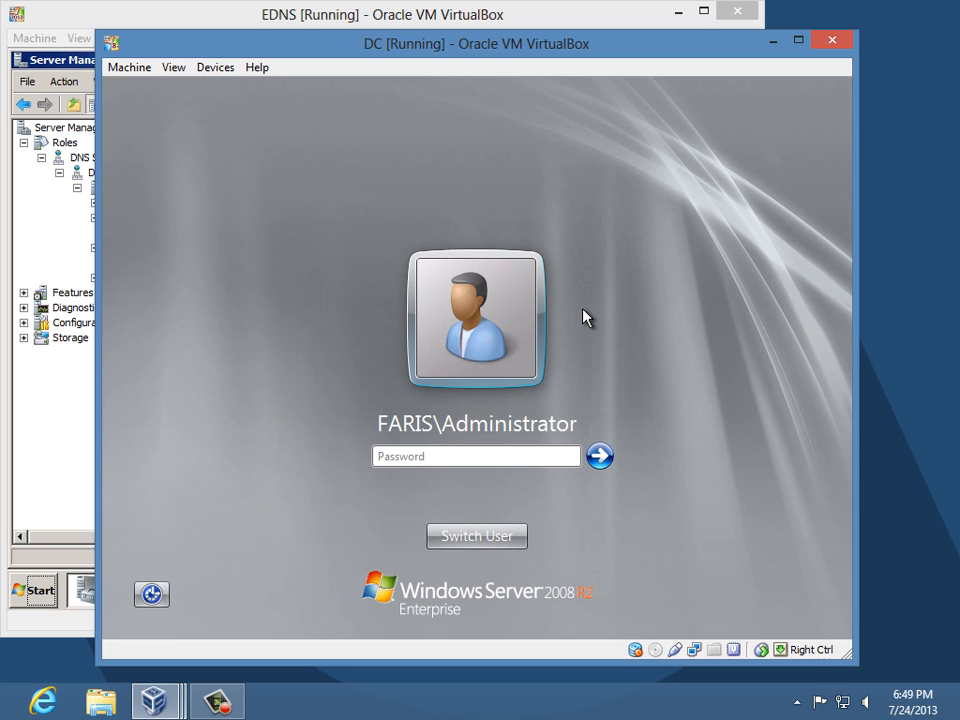
pyautogui.write('P@ssw0rd')
pyautogui.press('Return')
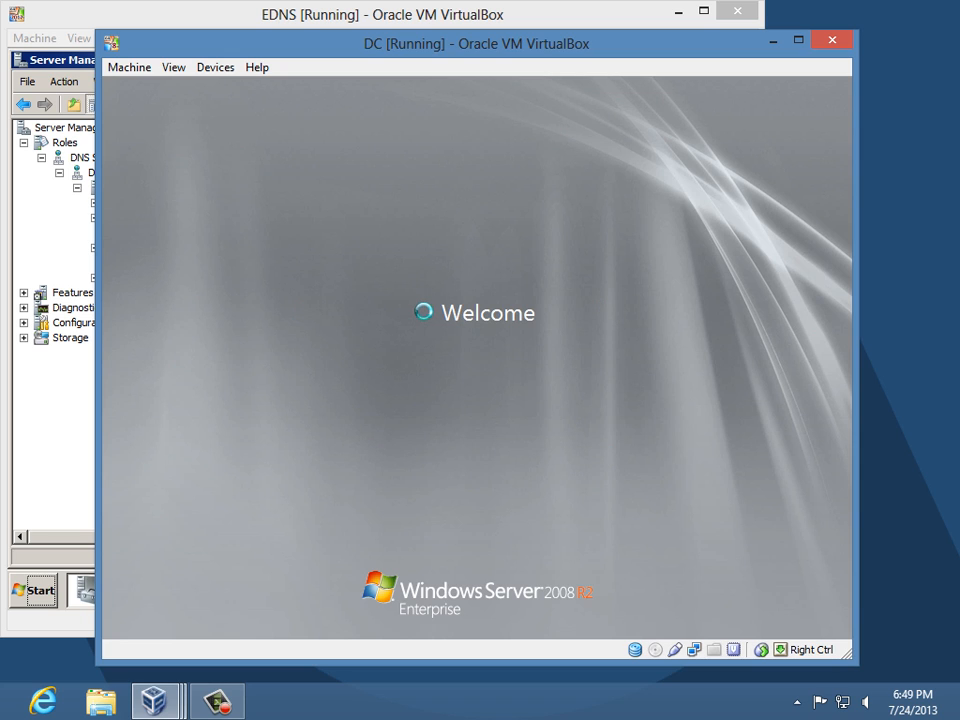
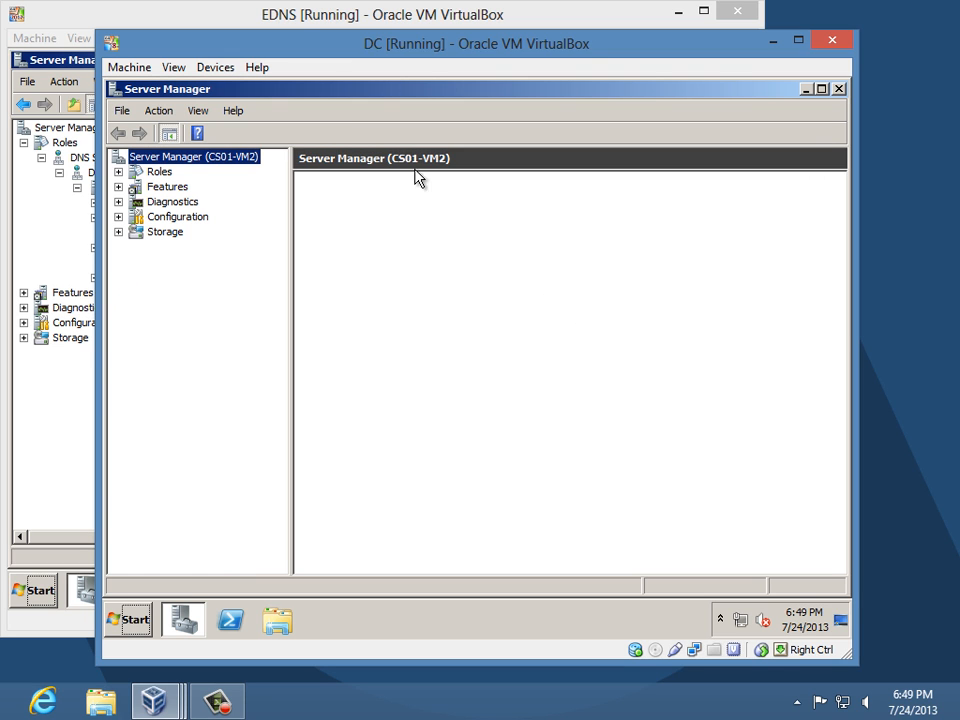
# - Expand Roles > DNS Server > DNS > CS01-VM2 and select the empty Reverse Lookup Zones
pyautogui.click(157, 172)
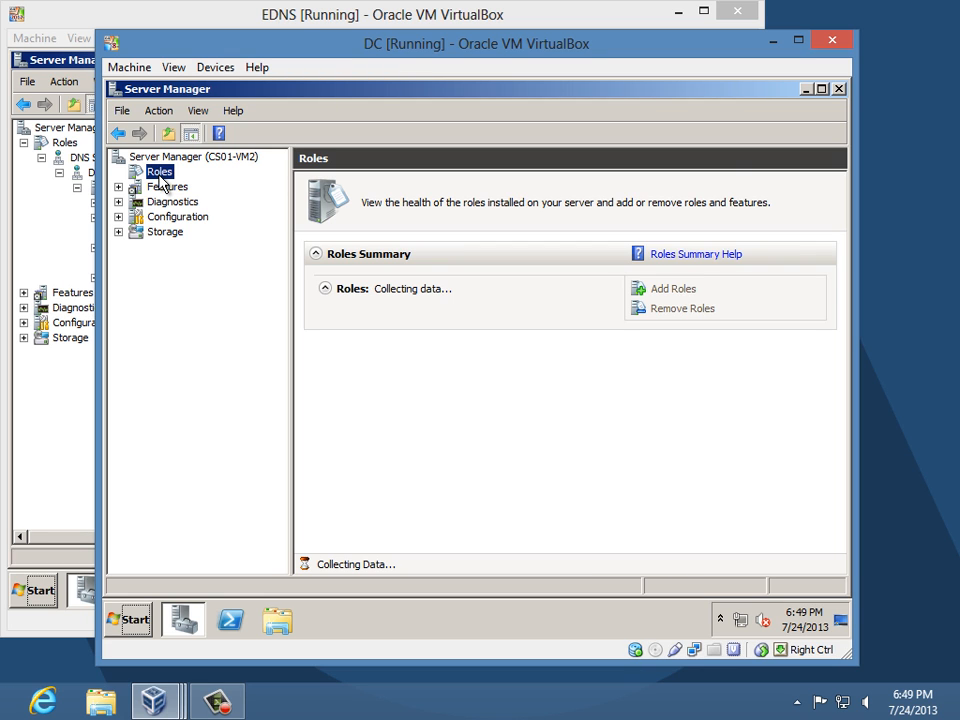
pyautogui.click(156, 204)
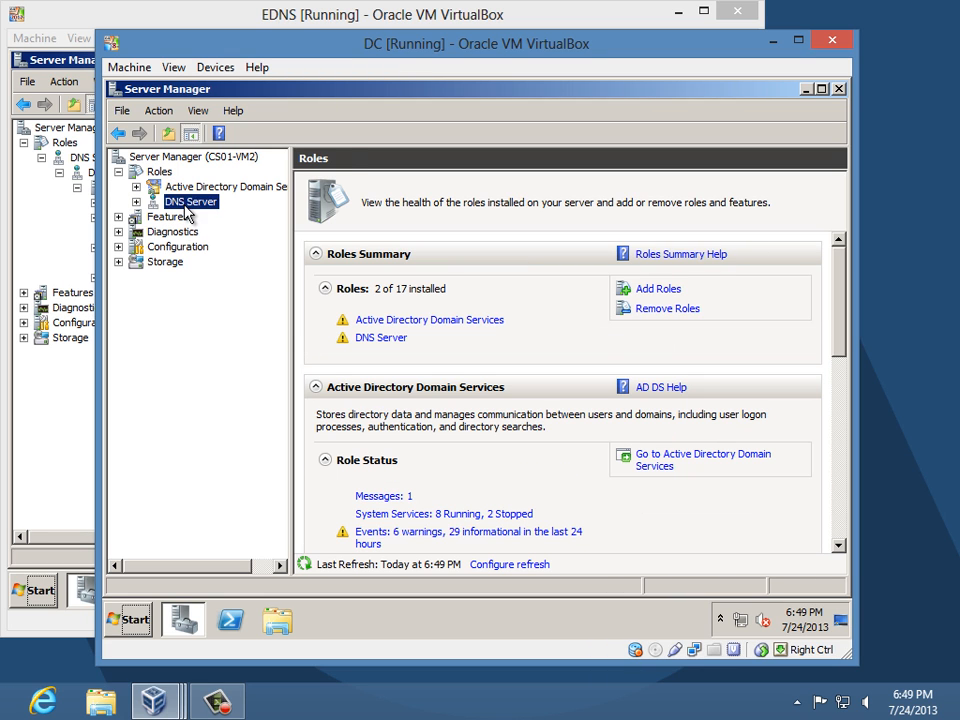
pyautogui.click(136, 202)
pyautogui.click(190, 217)
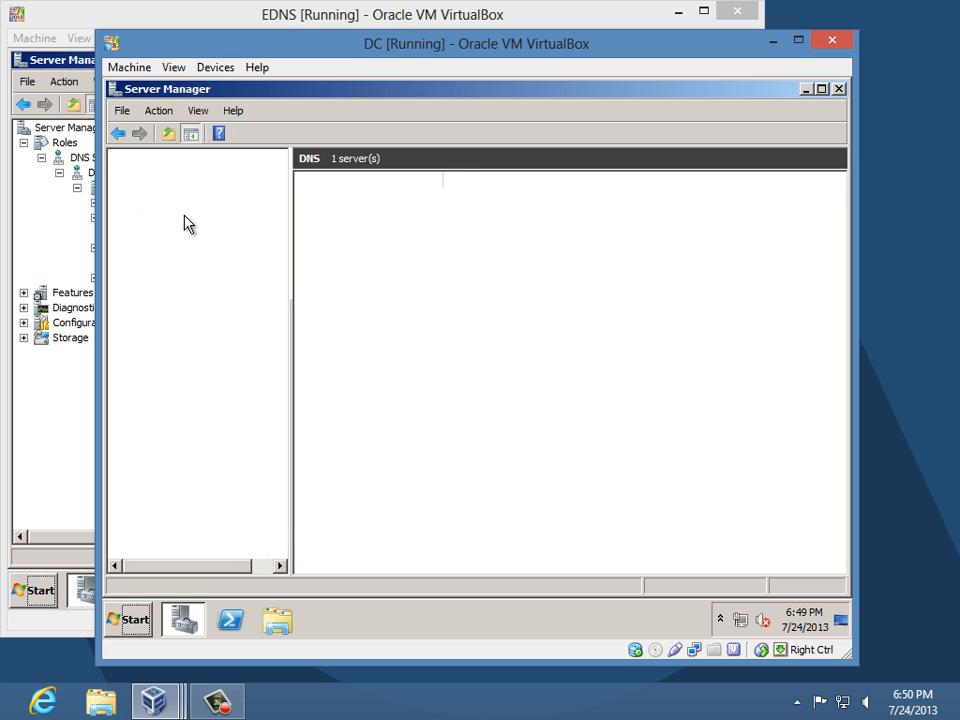
pyautogui.doubleClick(206, 231)
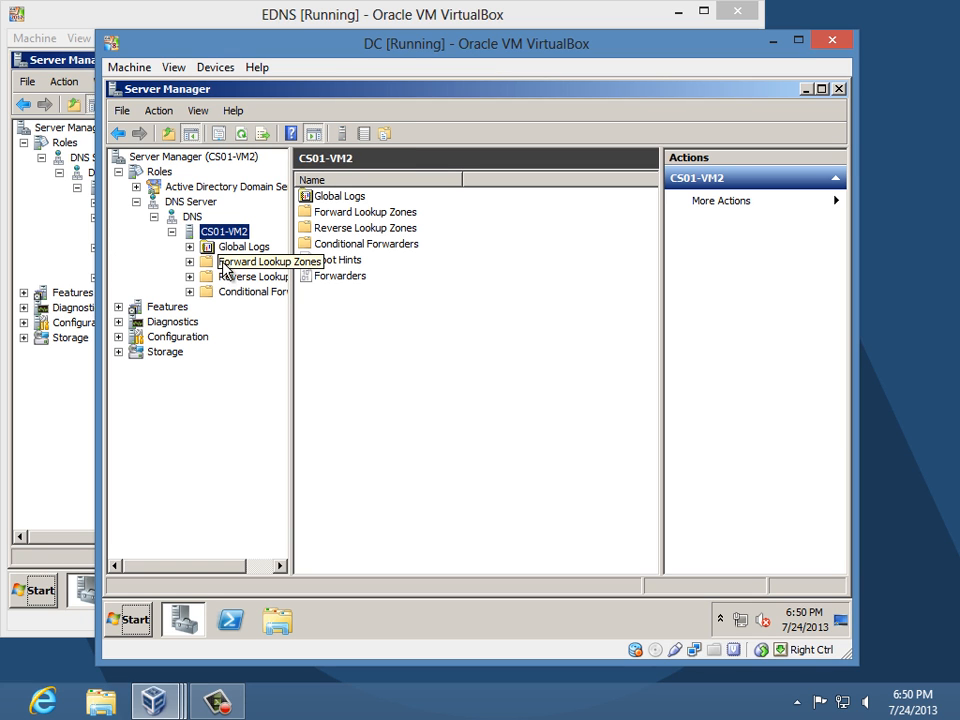
pyautogui.click(229, 277)
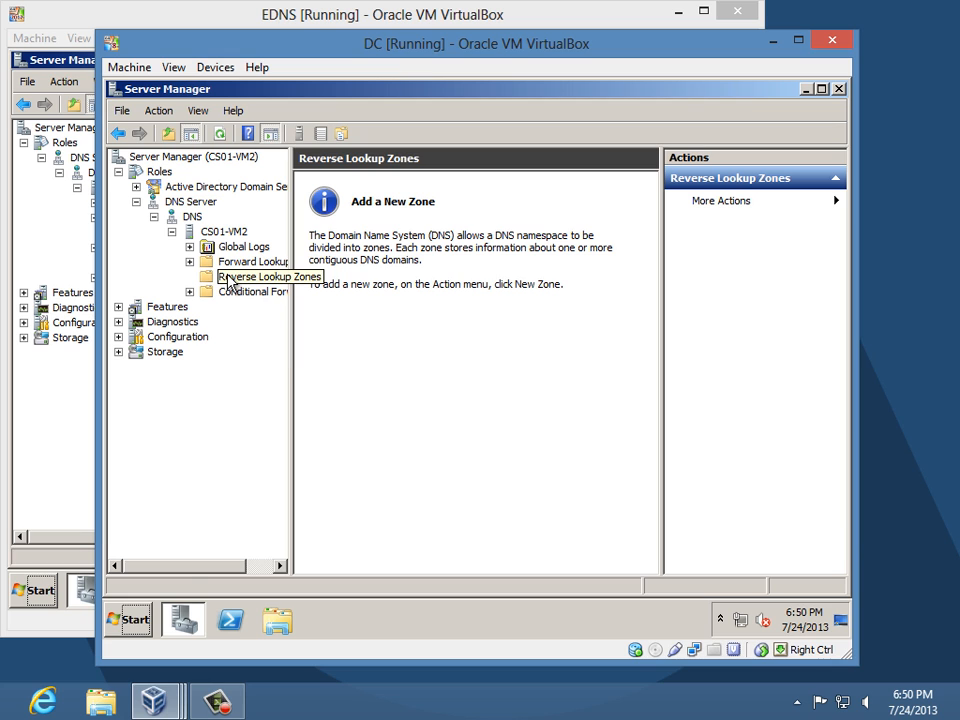
# - Create an AD-integrated primary IPv4 reverse zone for network 192.168.100 with secure-only updates
pyautogui.rightClick(228, 277)
pyautogui.click(285, 291)
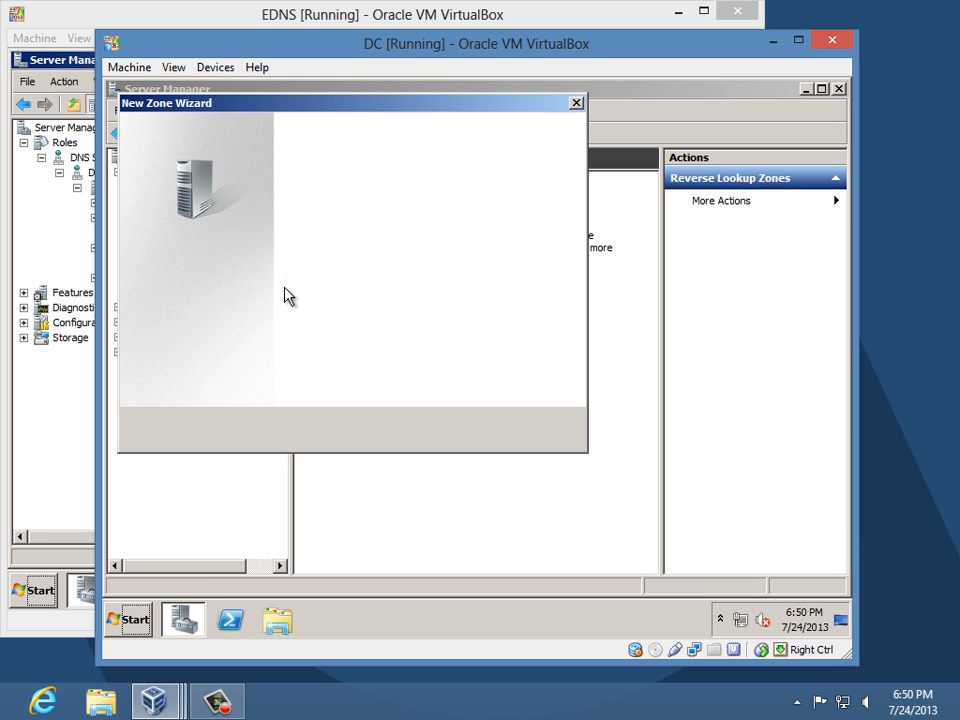
pyautogui.click(476, 431)
pyautogui.click(477, 431)
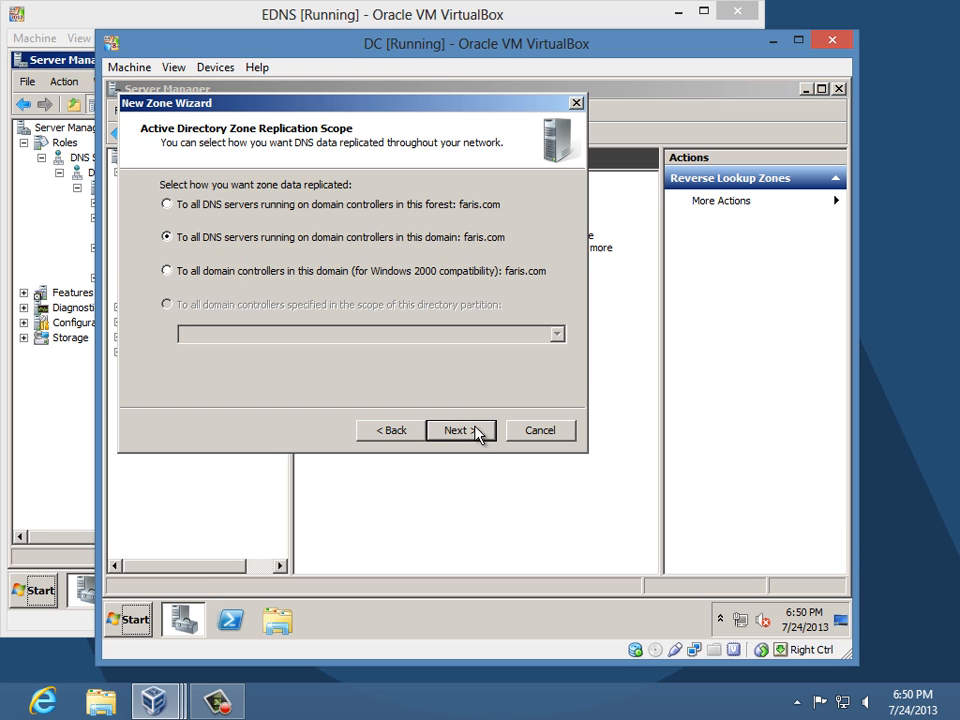
pyautogui.click(476, 431)
pyautogui.click(477, 431)
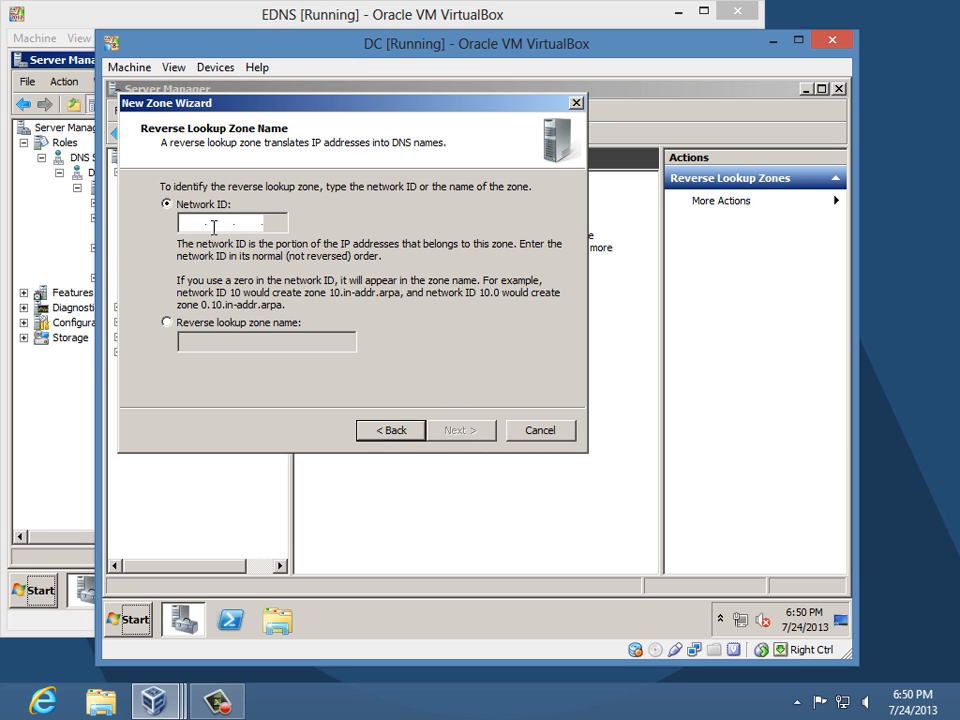
pyautogui.write('192 .')
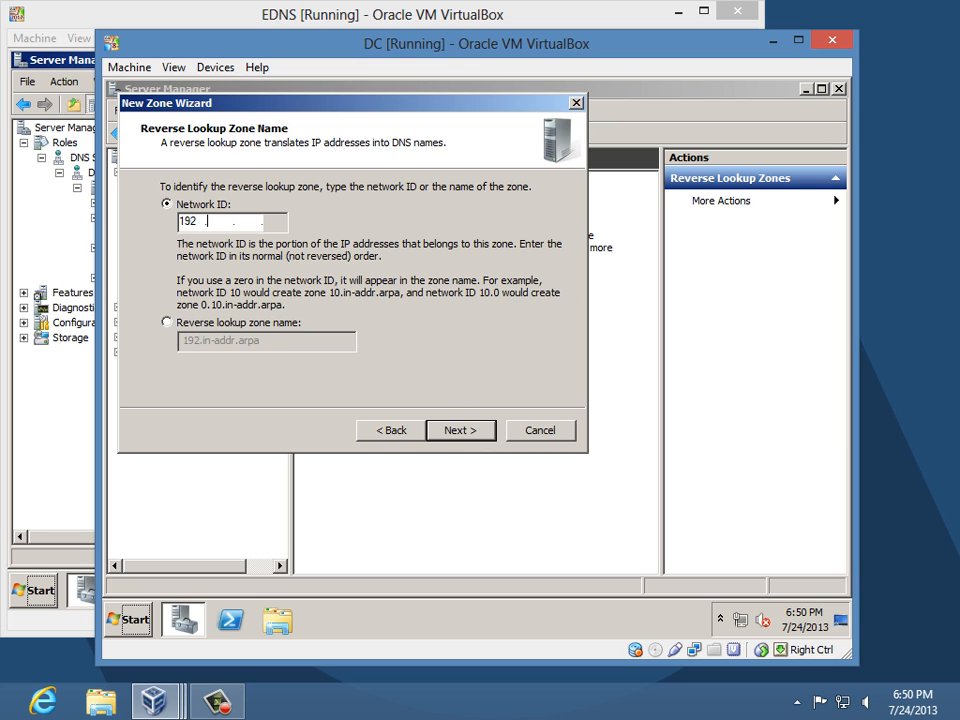
pyautogui.write('168 .100')
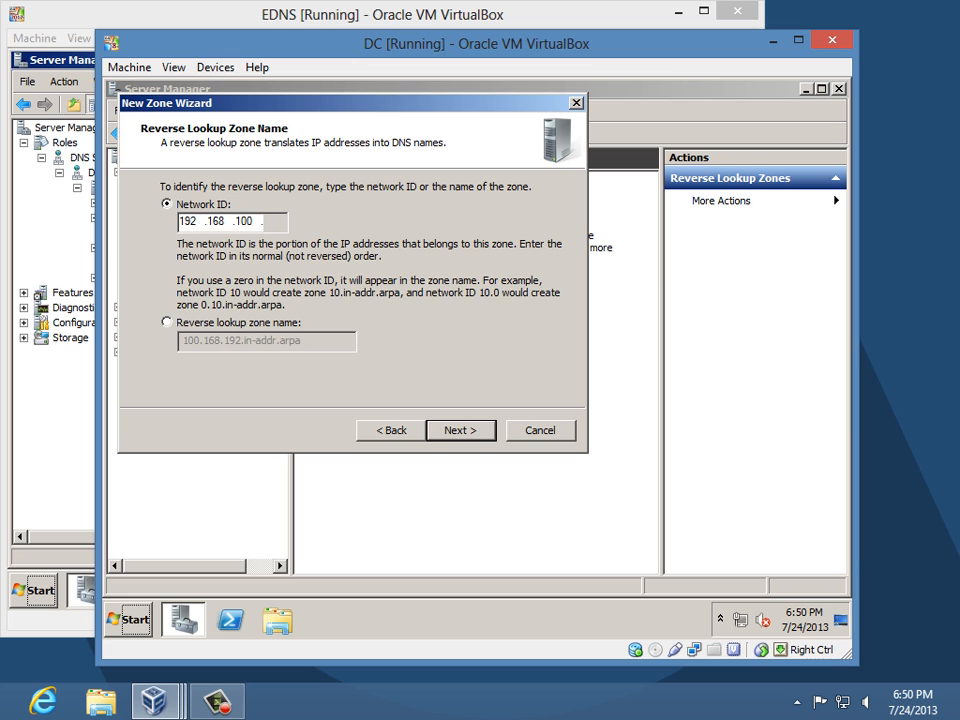
pyautogui.click(460, 430)
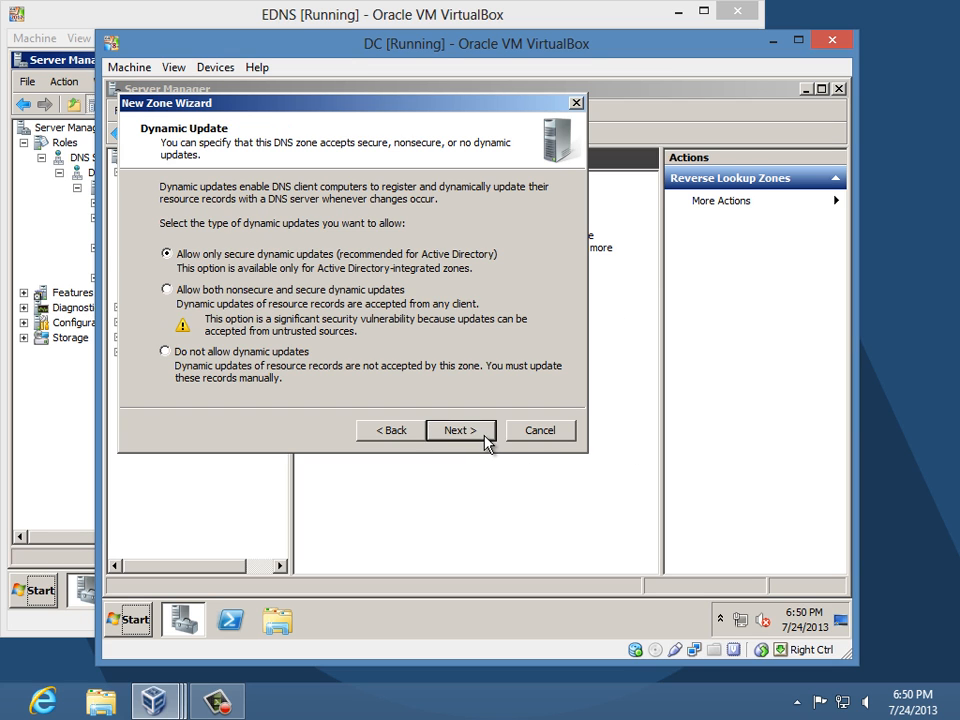
pyautogui.click(460, 430)
pyautogui.click(462, 431)
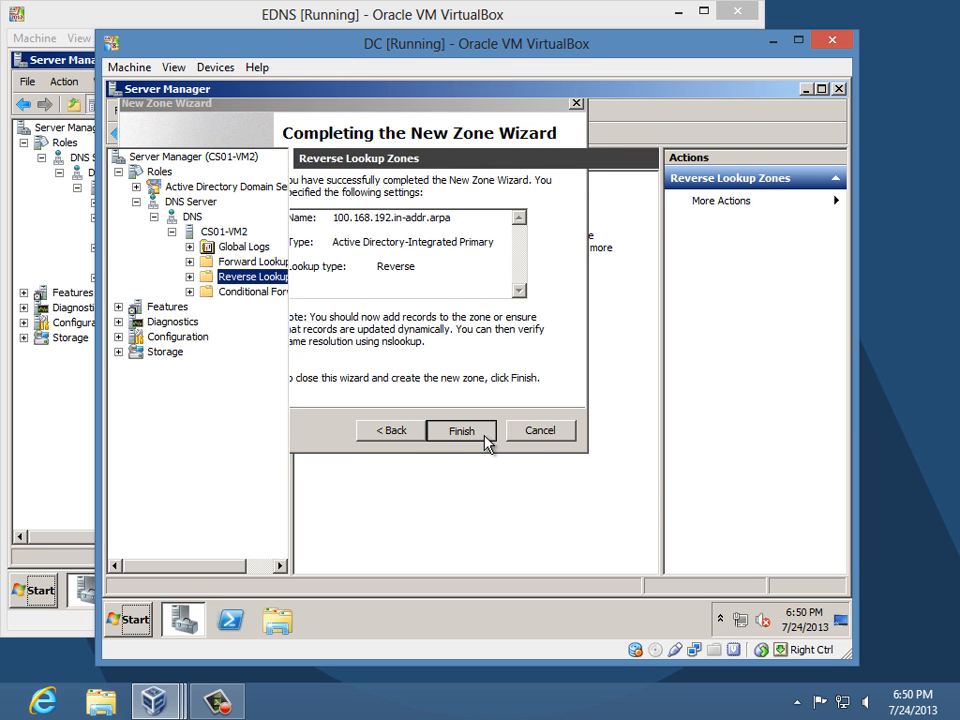
# - Inspect the 100.168.192.in-addr.arpa zone's SOA record and name servers, then select faris.com
pyautogui.doubleClick(258, 280)
pyautogui.click(292, 293)
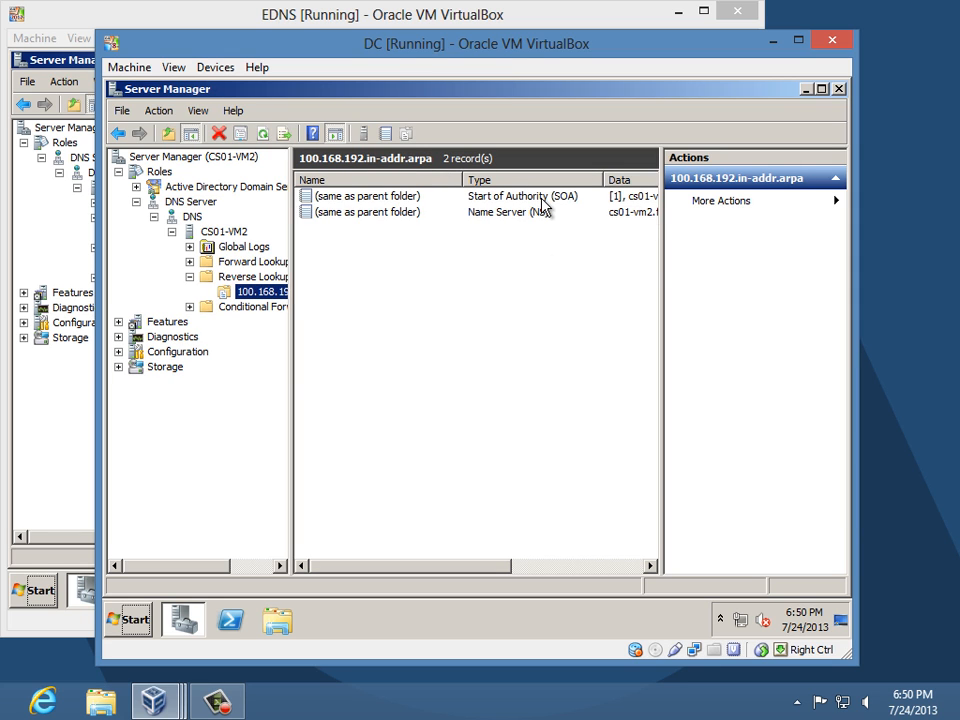
pyautogui.click(410, 202)
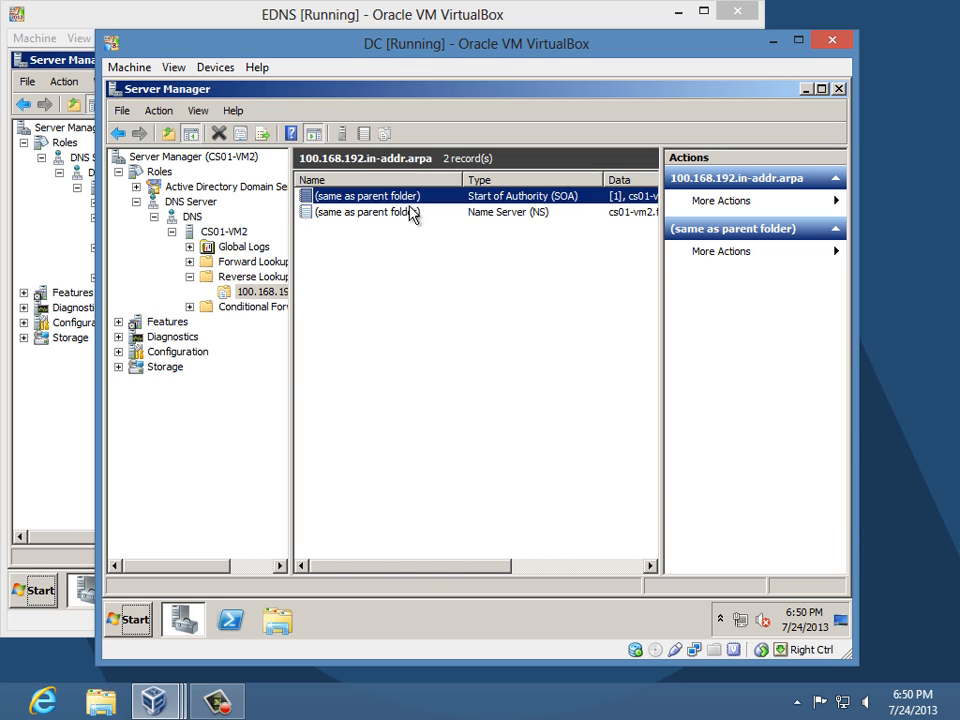
pyautogui.doubleClick(409, 204)
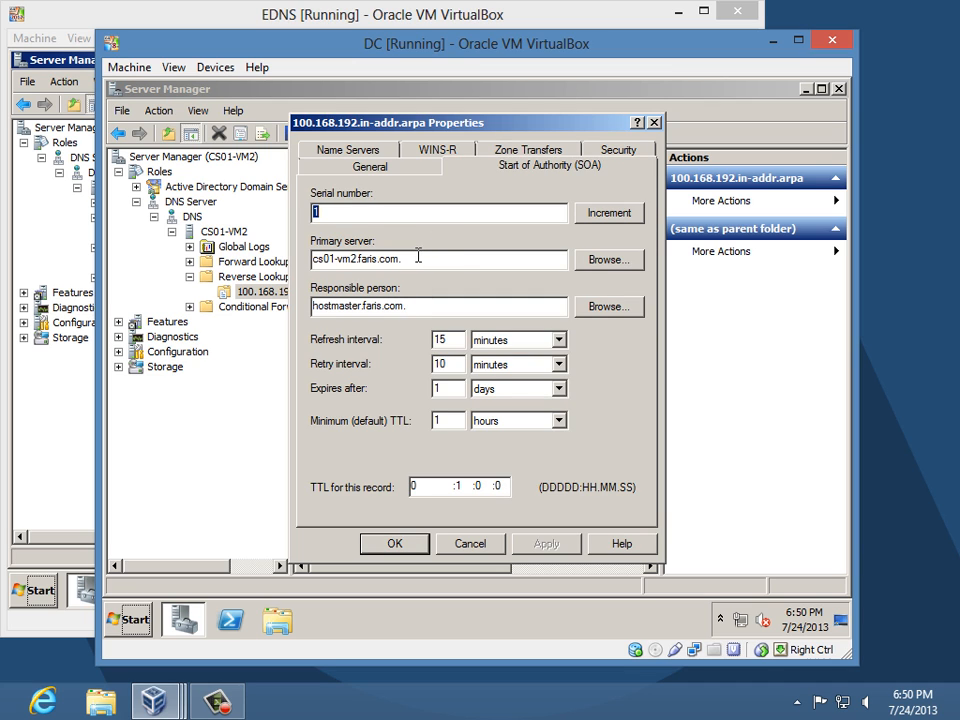
pyautogui.click(372, 151)
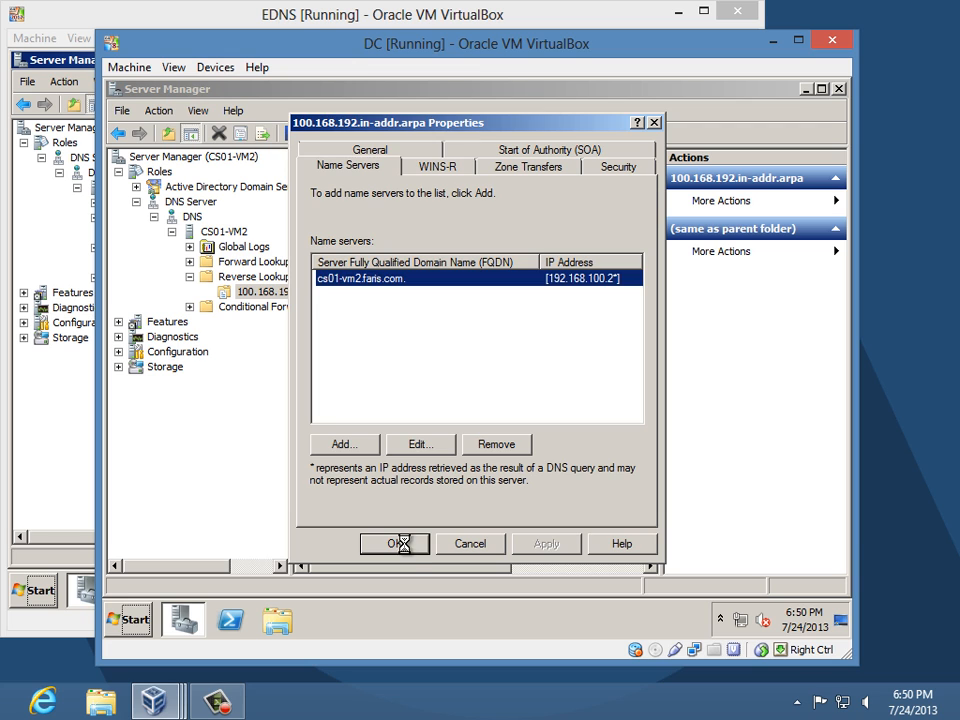
pyautogui.click(396, 547)
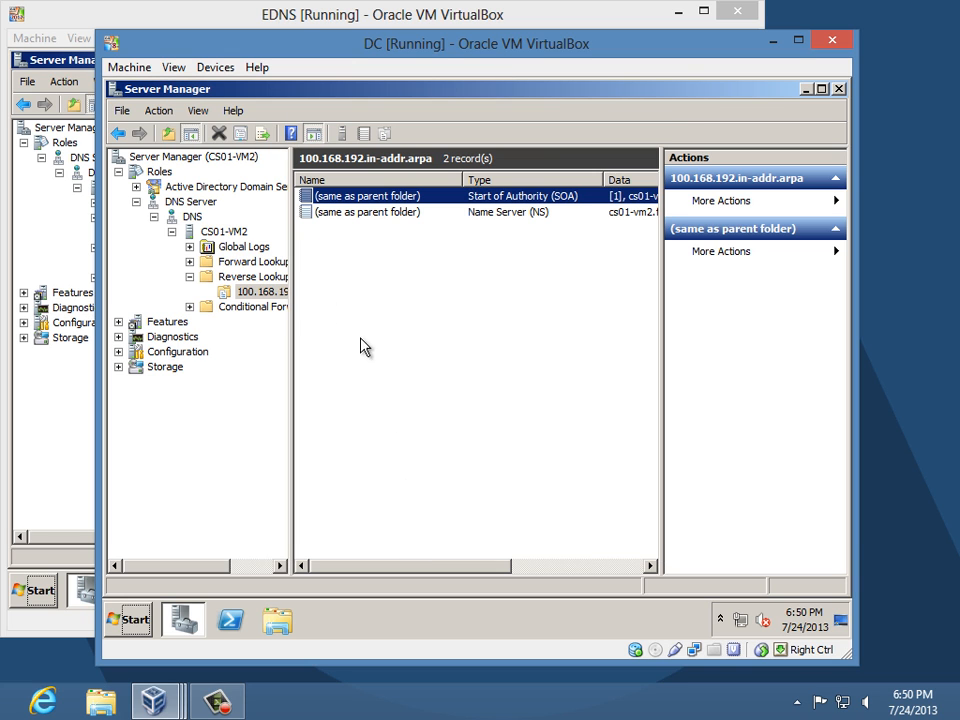
pyautogui.doubleClick(252, 262)
pyautogui.click(250, 292)
# - Add host record cs01-vm1 at 192.168.100.1 in faris.com with an associated PTR record
pyautogui.doubleClick(250, 292)
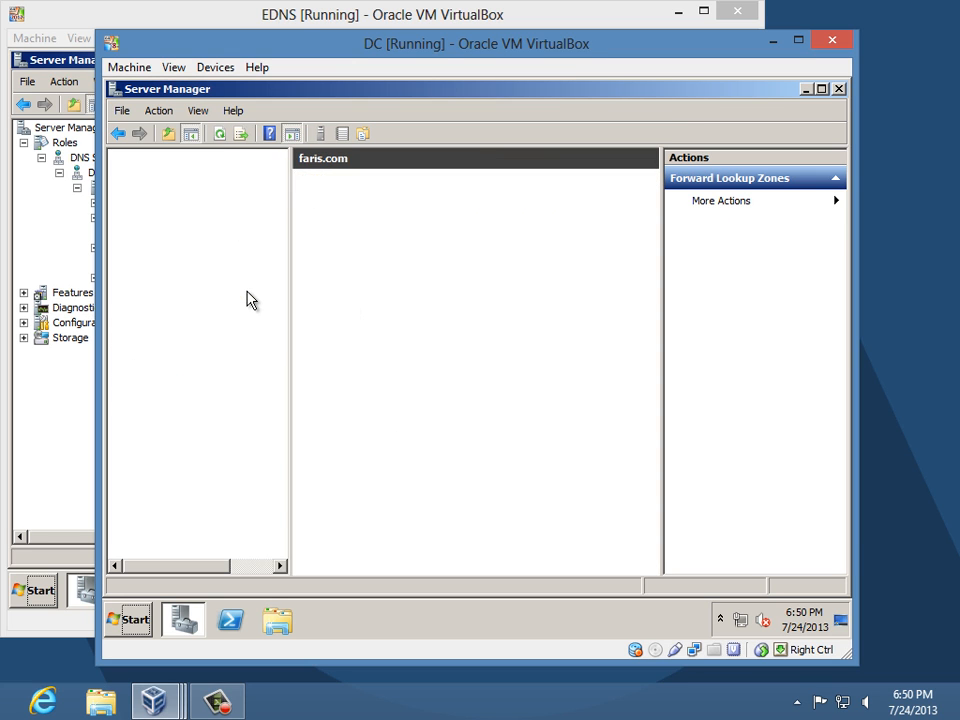
pyautogui.rightClick(251, 293)
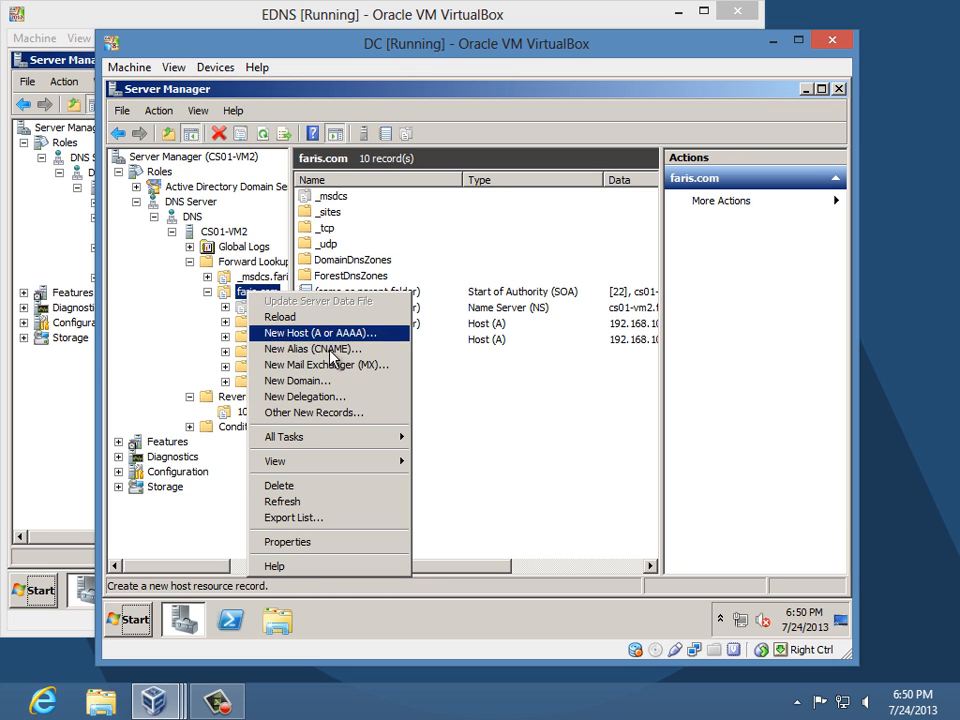
pyautogui.click(378, 333)
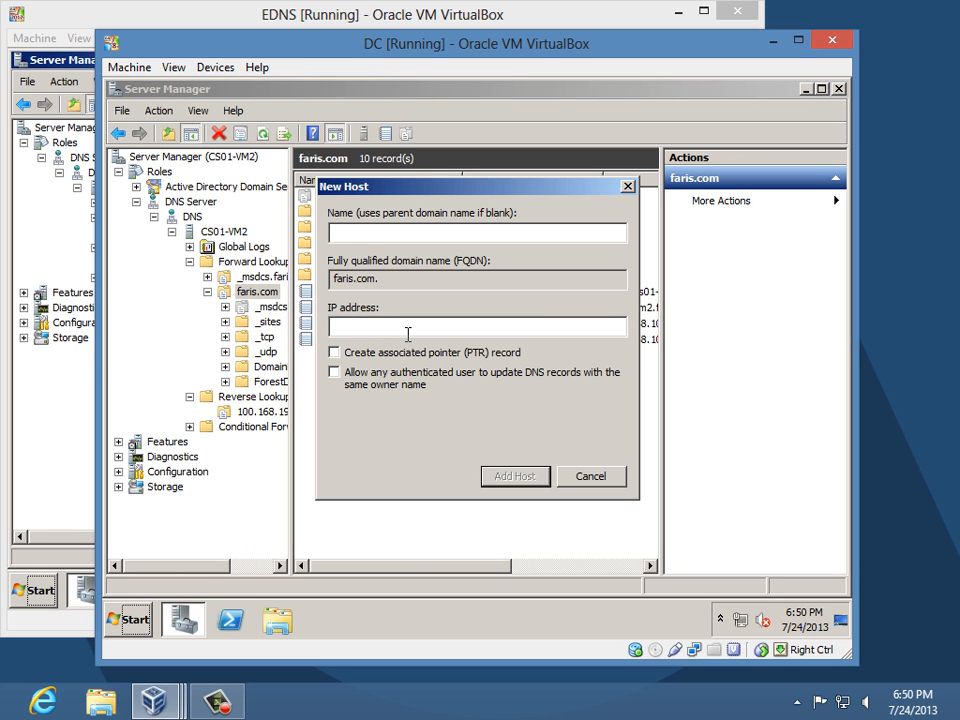
pyautogui.write('cs01-vm1')
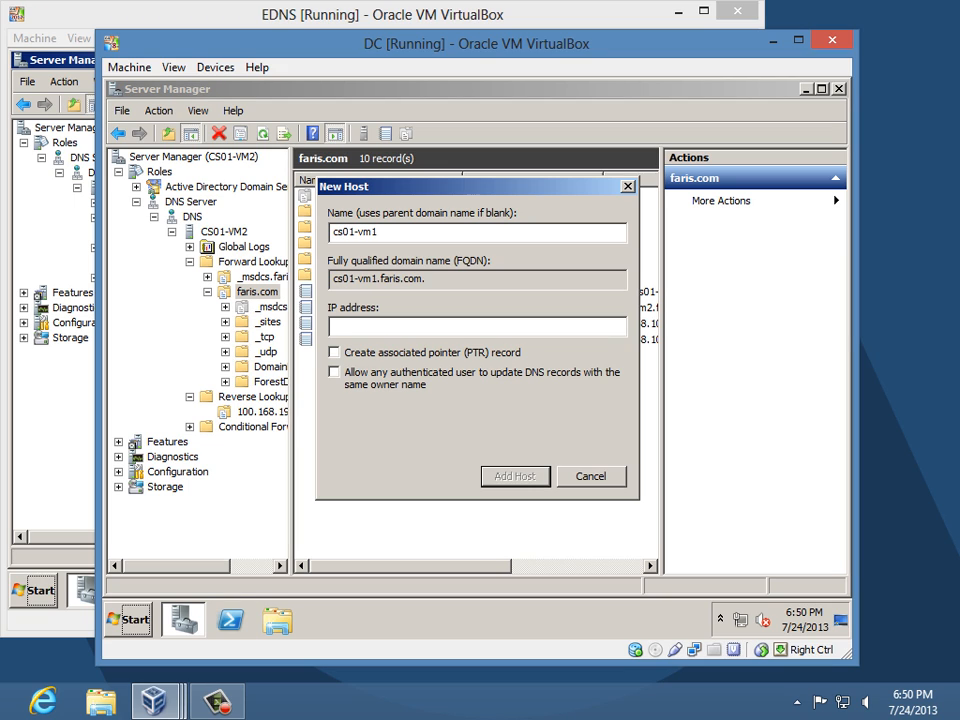
pyautogui.click(408, 330)
pyautogui.write('192.168.100.1')
pyautogui.click(436, 354)
pyautogui.click(521, 478)
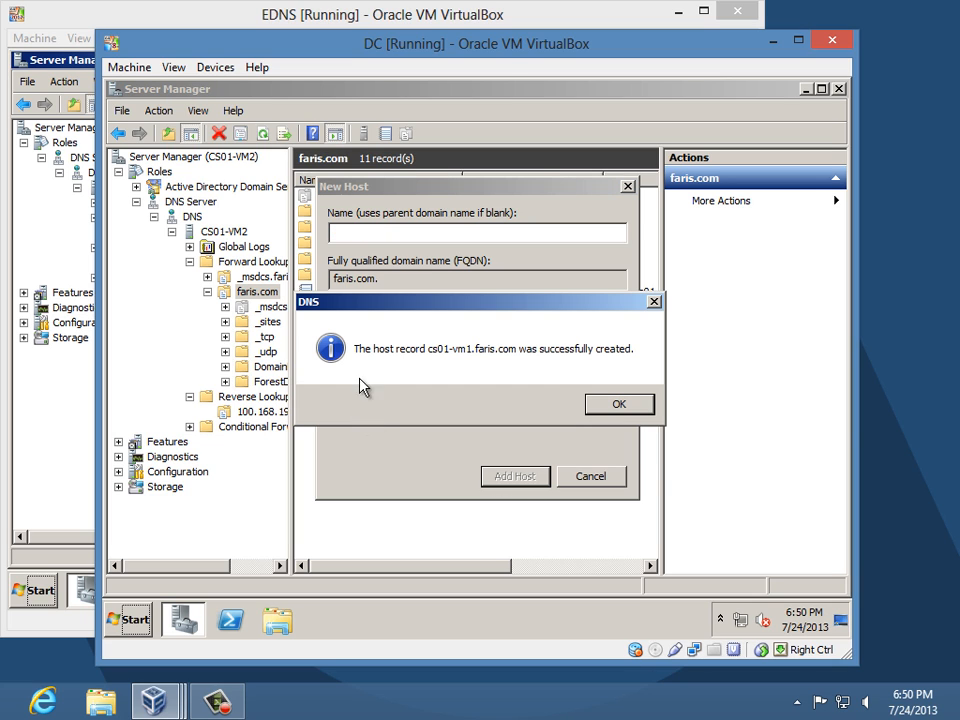
pyautogui.click(613, 399)
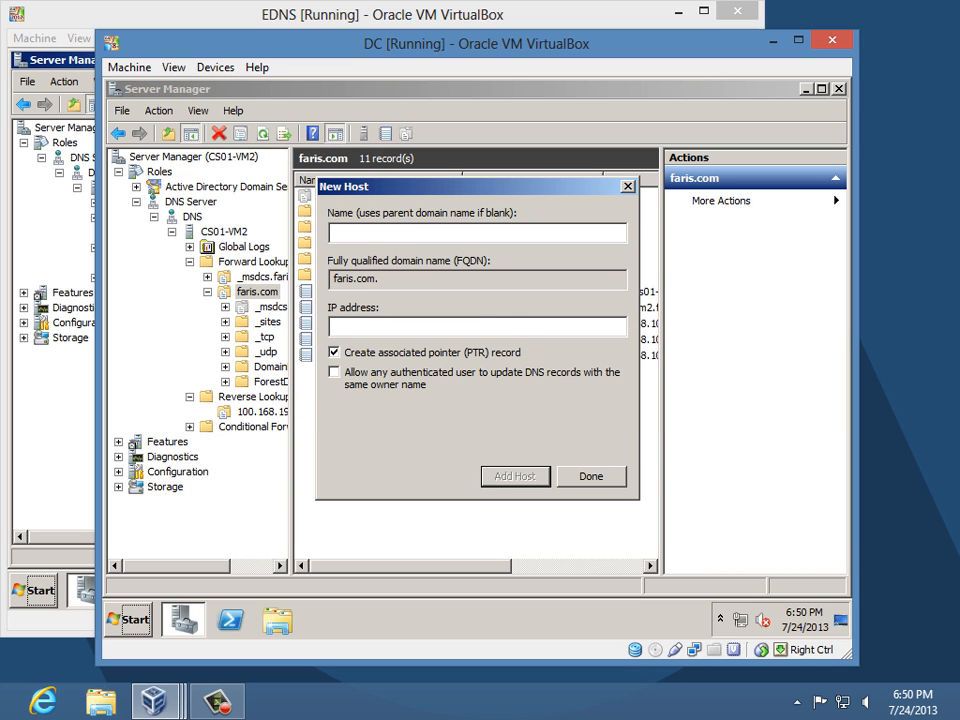
# - Add host record cs01-vm3 at 192.168.100.130 the same way
pyautogui.write('cs01-vm')
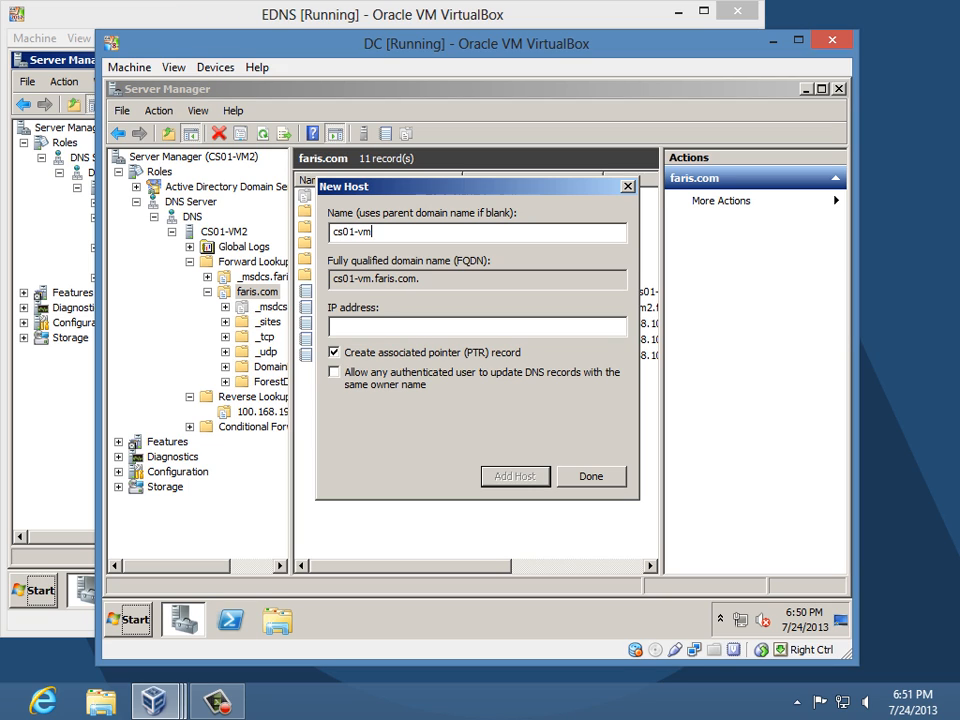
pyautogui.write('3')
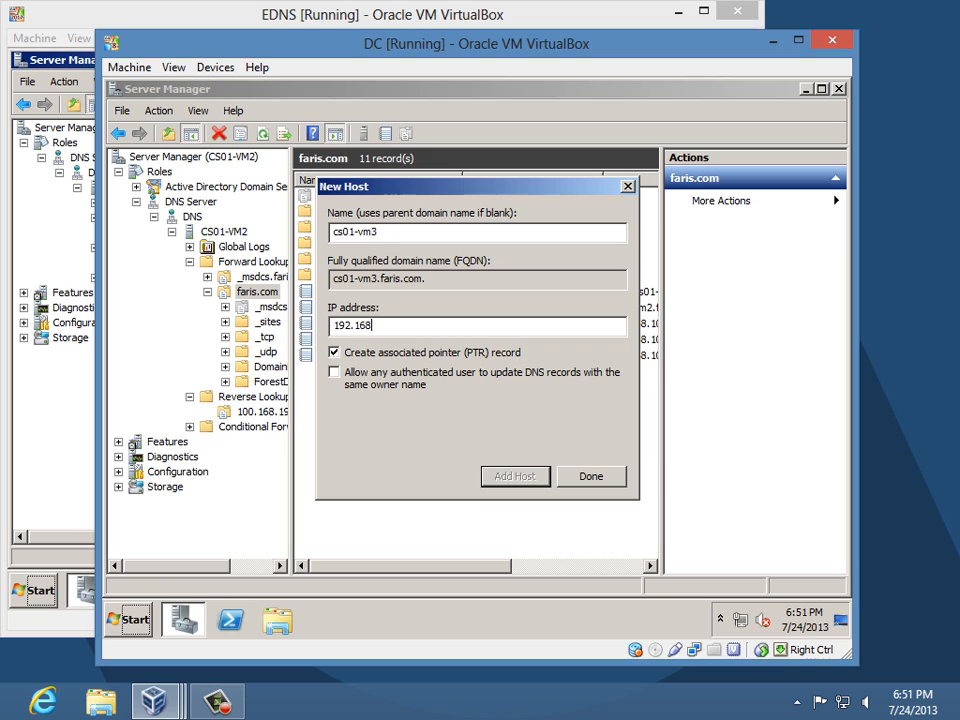
pyautogui.write('192.168.100.130')
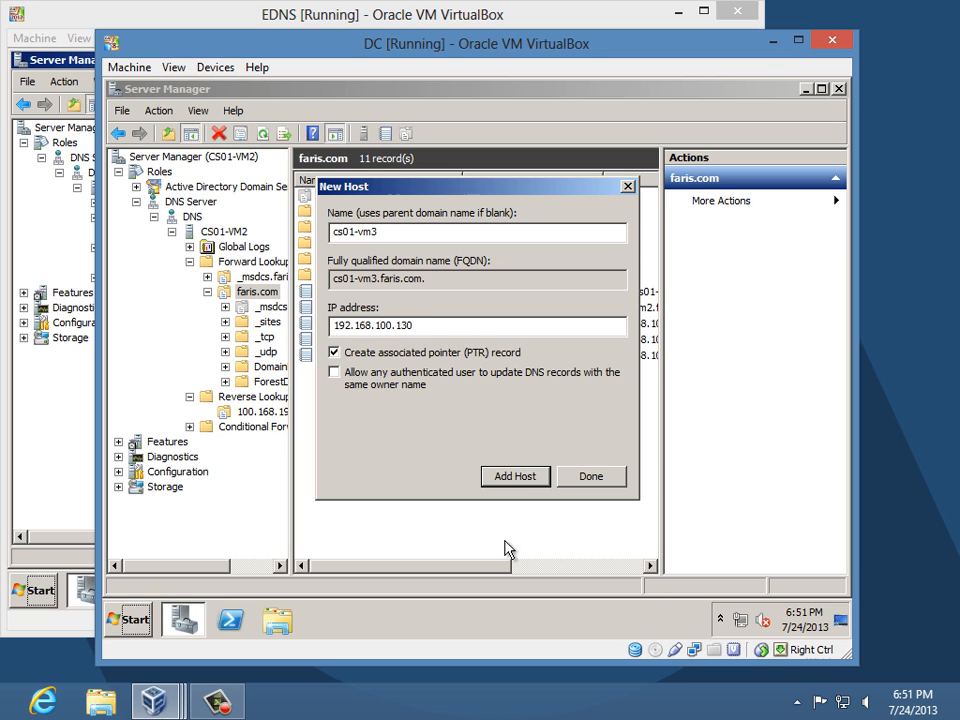
pyautogui.click(536, 480)
pyautogui.click(619, 404)
pyautogui.click(604, 480)
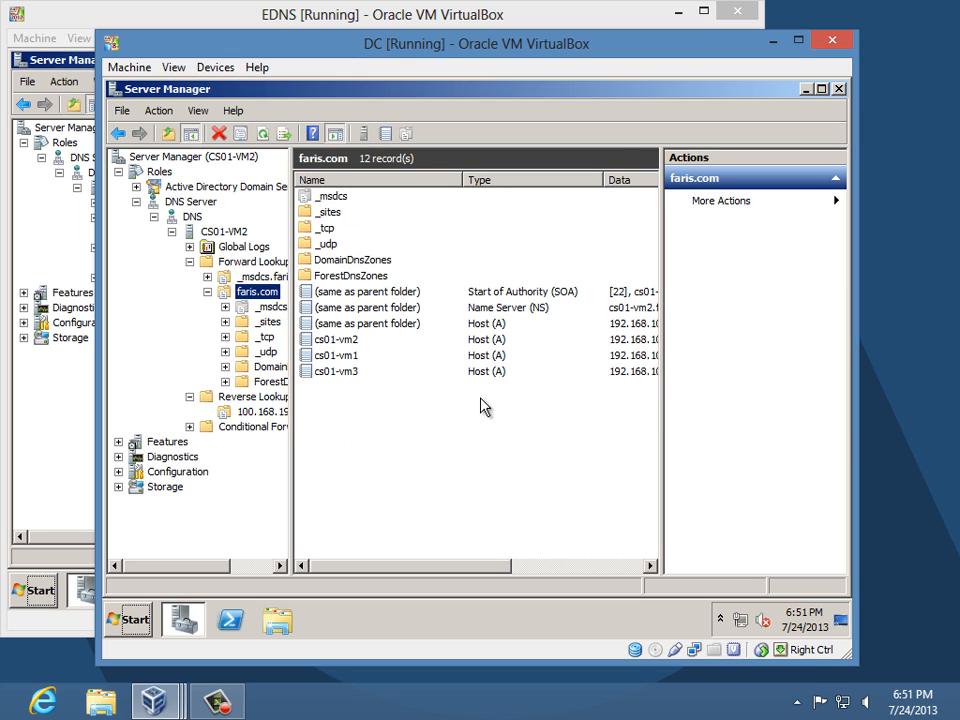
# - Refresh the 100.168.192 reverse zone to show PTRs for 192.168.100.1 and .130, then reselect faris.com
pyautogui.click(281, 420)
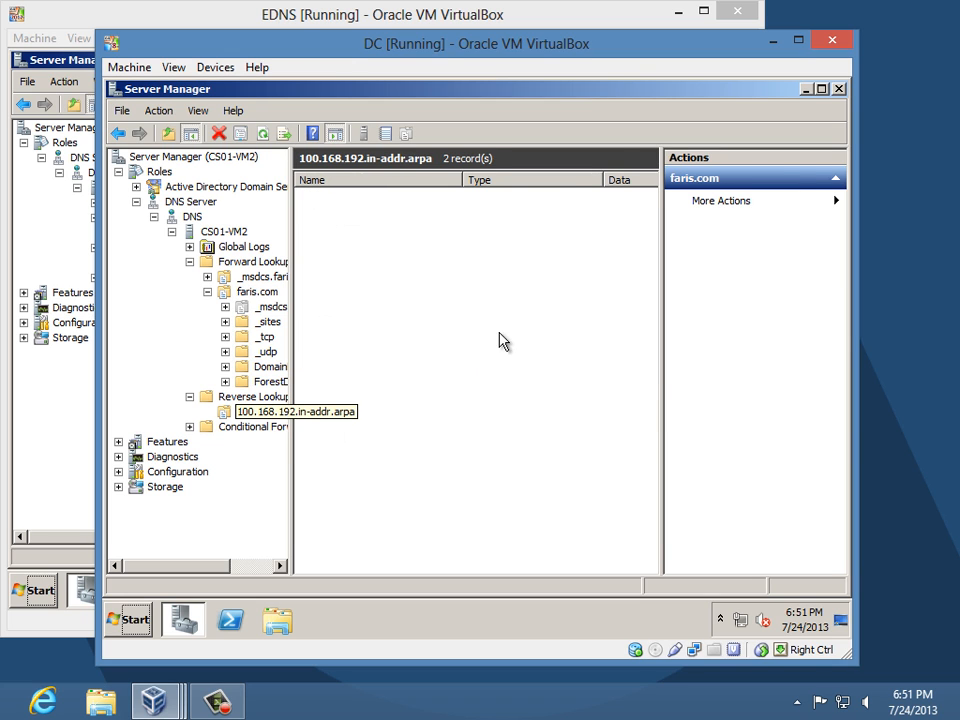
pyautogui.click(264, 134)
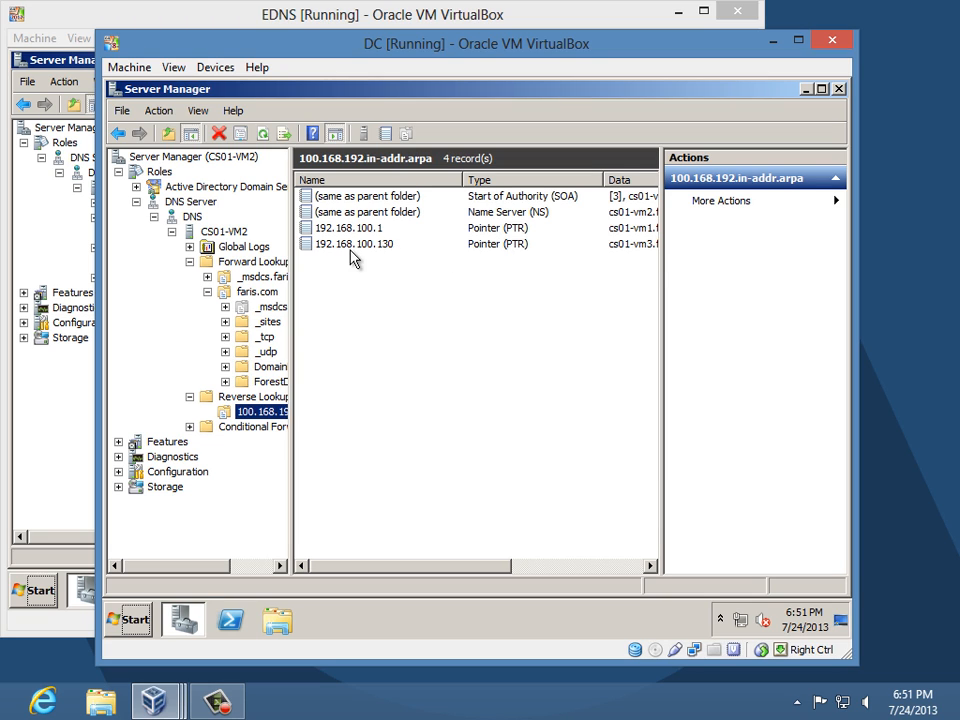
pyautogui.moveTo(480, 568); pyautogui.dragTo(400, 568)
pyautogui.click(257, 291)
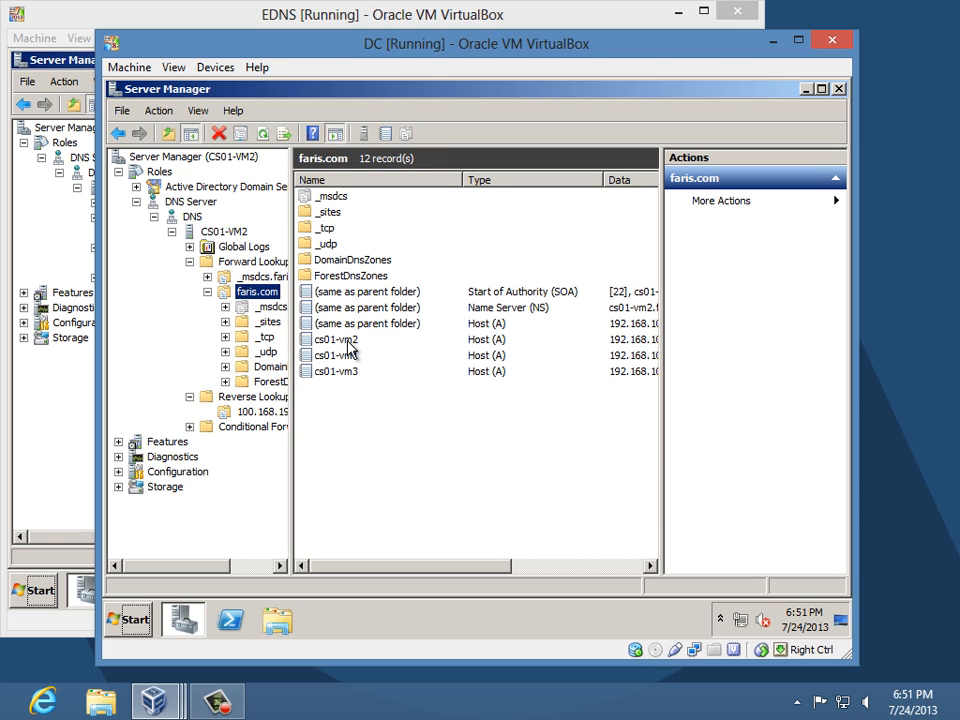
# - Re-enable 'Update associated pointer (PTR) record' on the cs01-vm2 host record
pyautogui.click(348, 341)
pyautogui.doubleClick(348, 341)
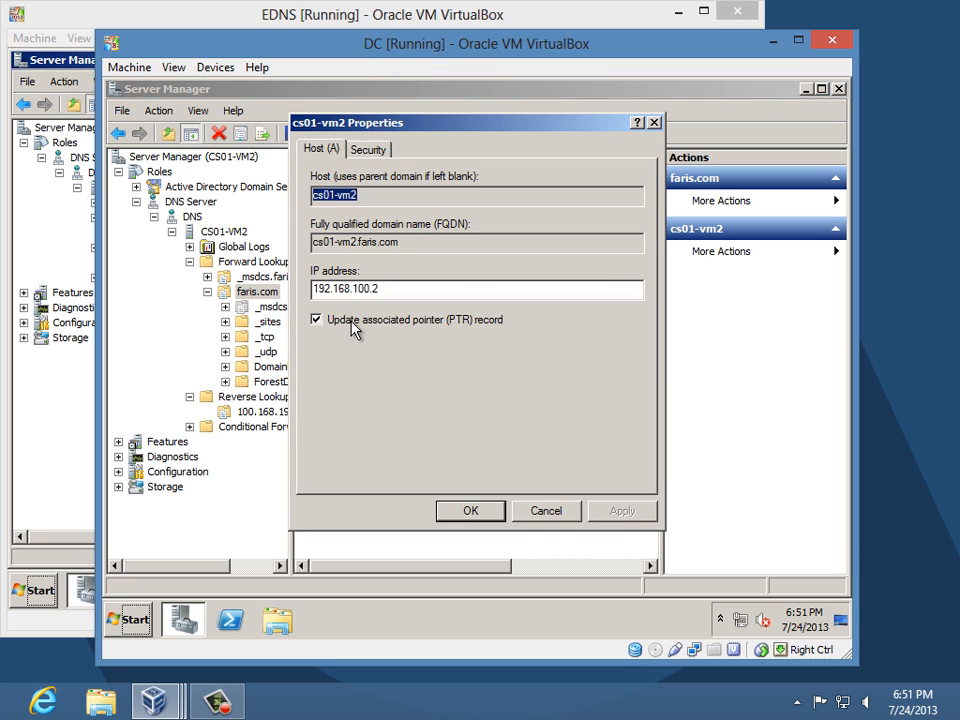
pyautogui.click(352, 322)
pyautogui.click(604, 508)
pyautogui.click(364, 317)
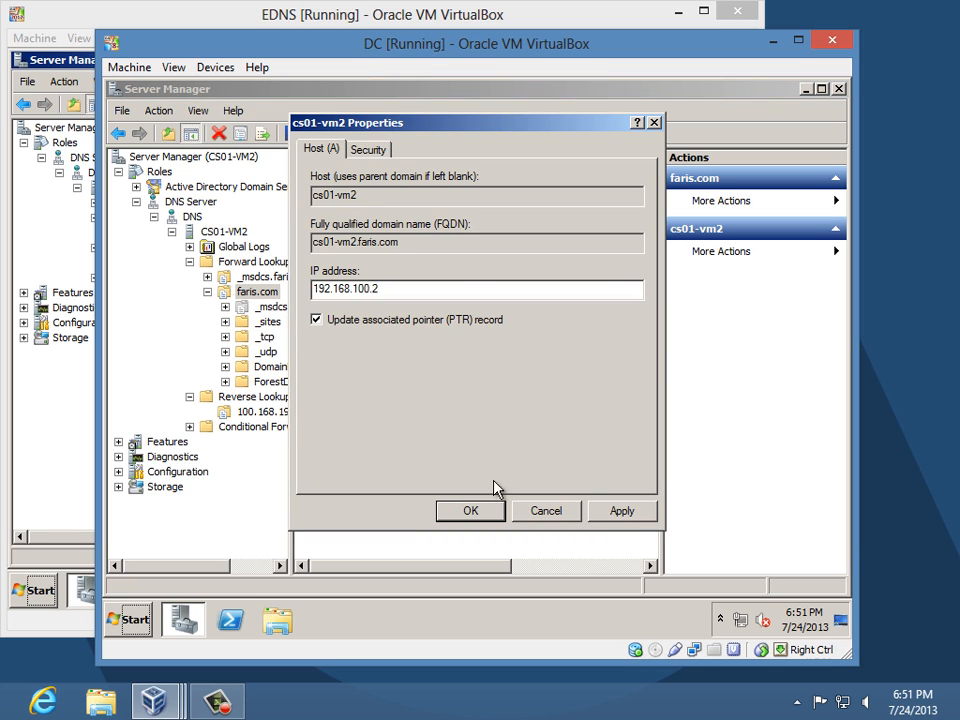
pyautogui.click(494, 514)
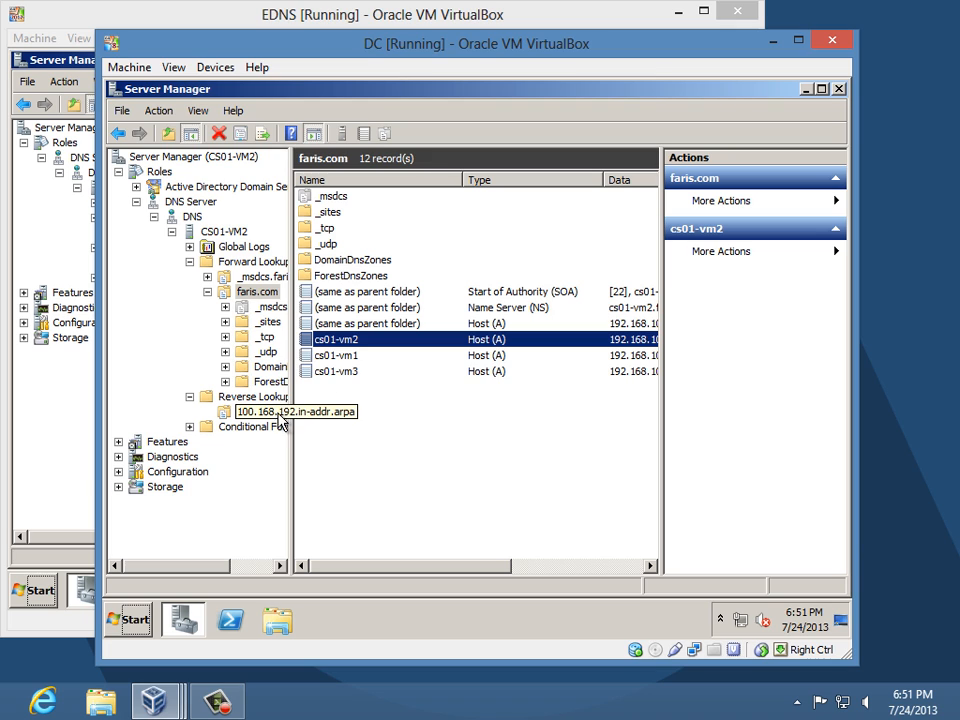
# - Refresh the reverse zone and check the new 192.168.100.2 pointer to cs01-vm2.faris.com
pyautogui.click(279, 416)
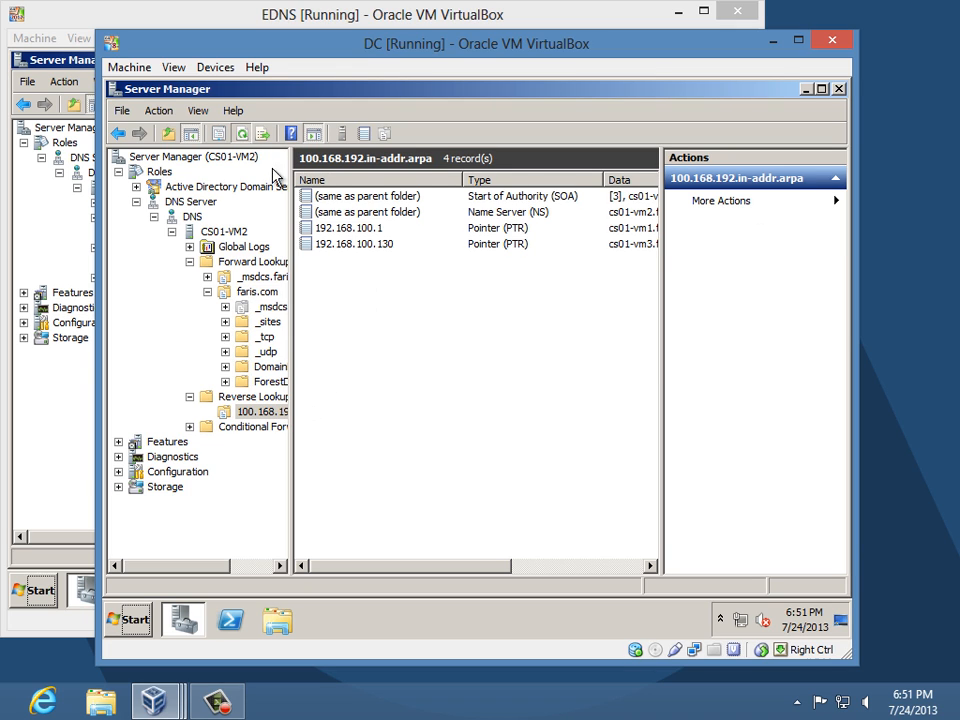
pyautogui.press('F5')
pyautogui.click(378, 264)
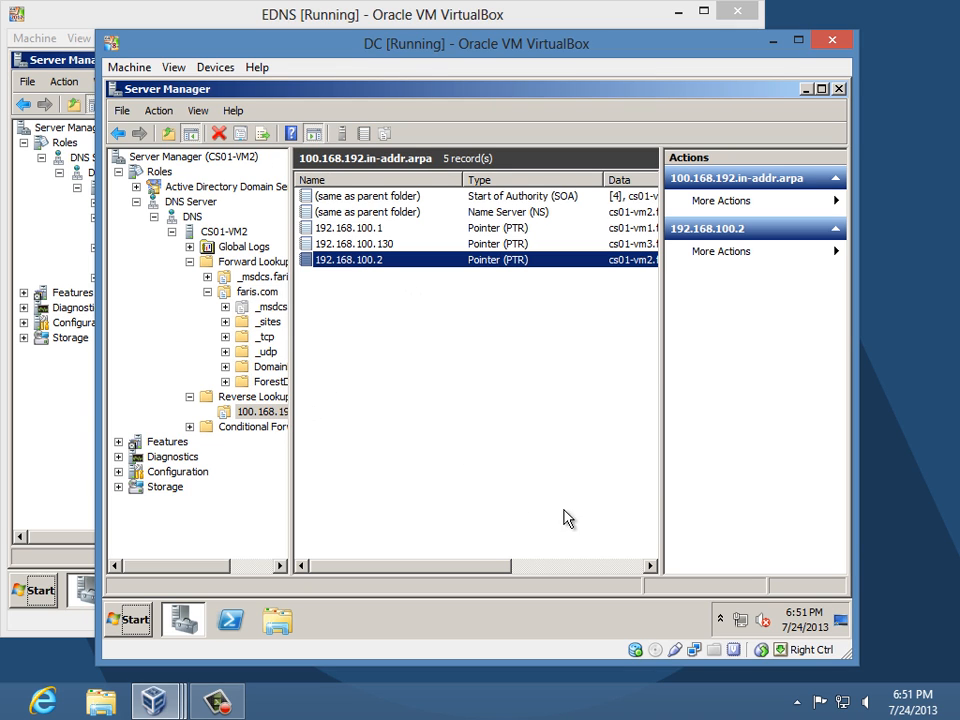
pyautogui.moveTo(665, 394); pyautogui.dragTo(750, 396)
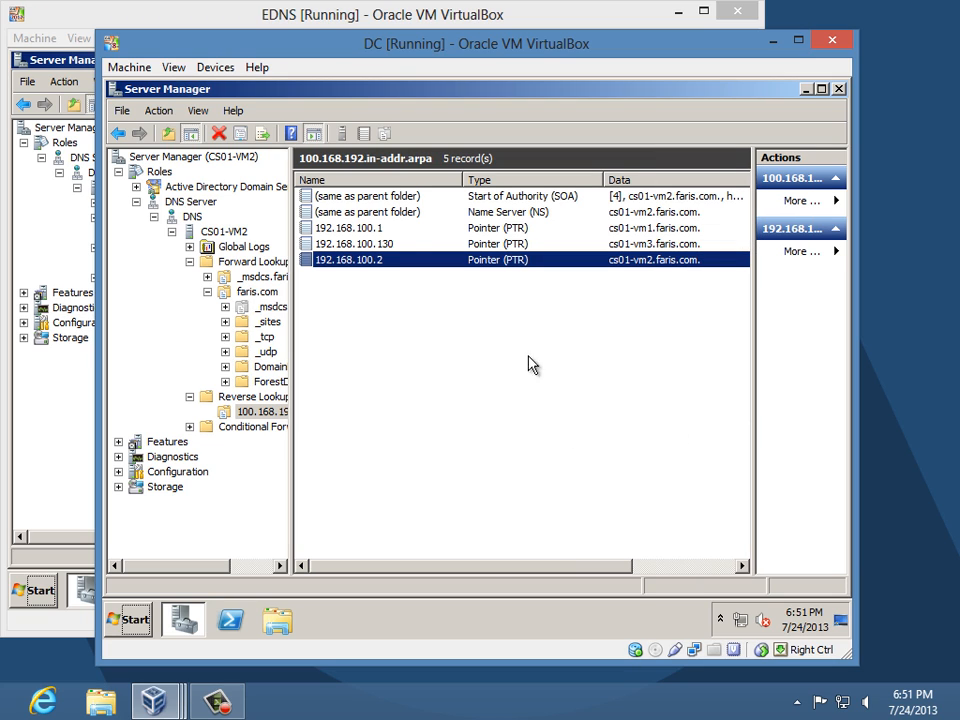
pyautogui.click(398, 230)
pyautogui.click(399, 260)
pyautogui.moveTo(153, 701)
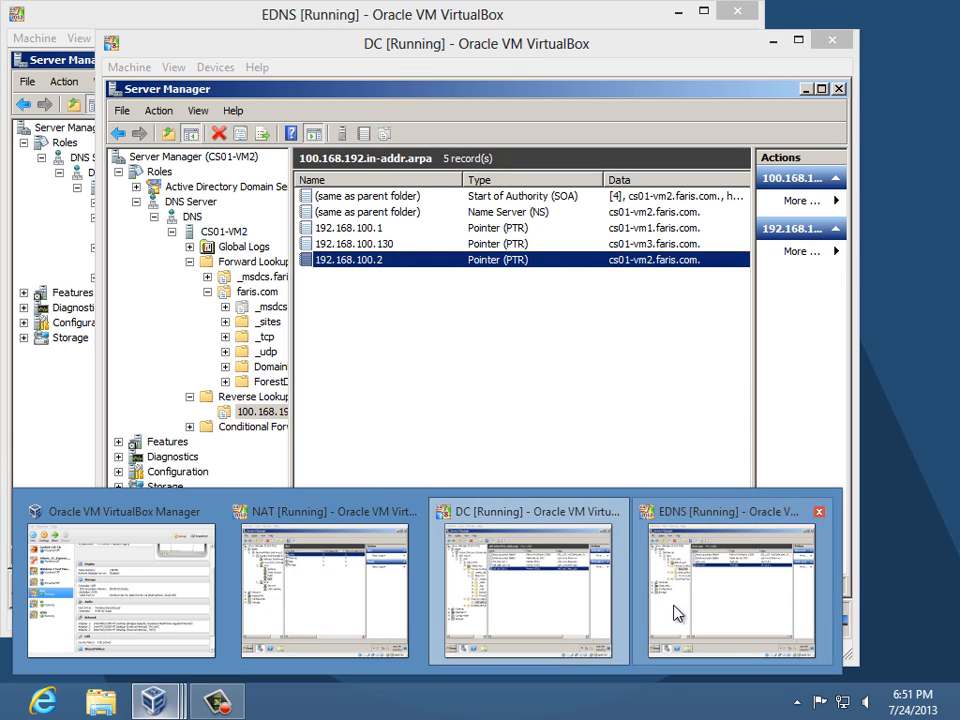
# - On the EDNS VM, compare the cs01-vm1 and cs01-vm3 host records, then return to the DC VM
pyautogui.click(727, 627)
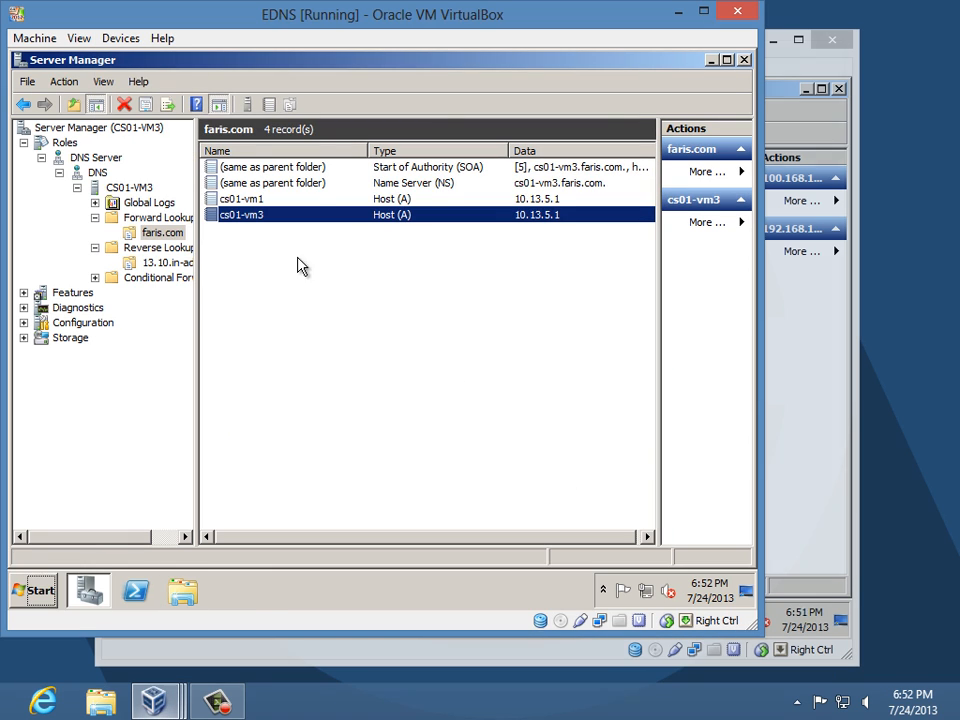
pyautogui.click(252, 202)
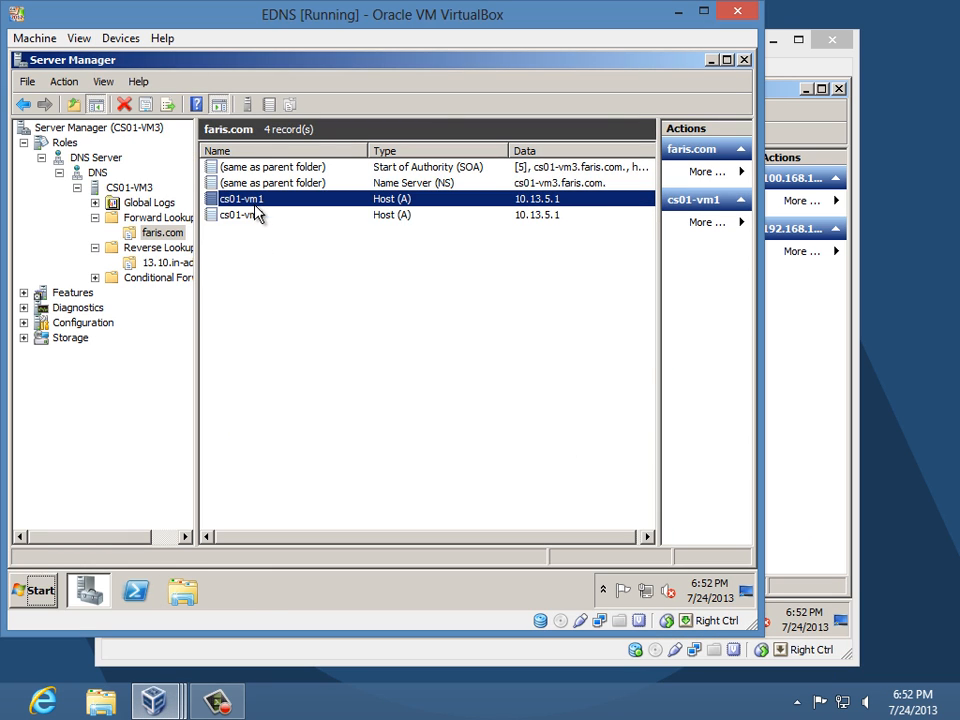
pyautogui.click(257, 218)
pyautogui.click(250, 199)
pyautogui.click(258, 215)
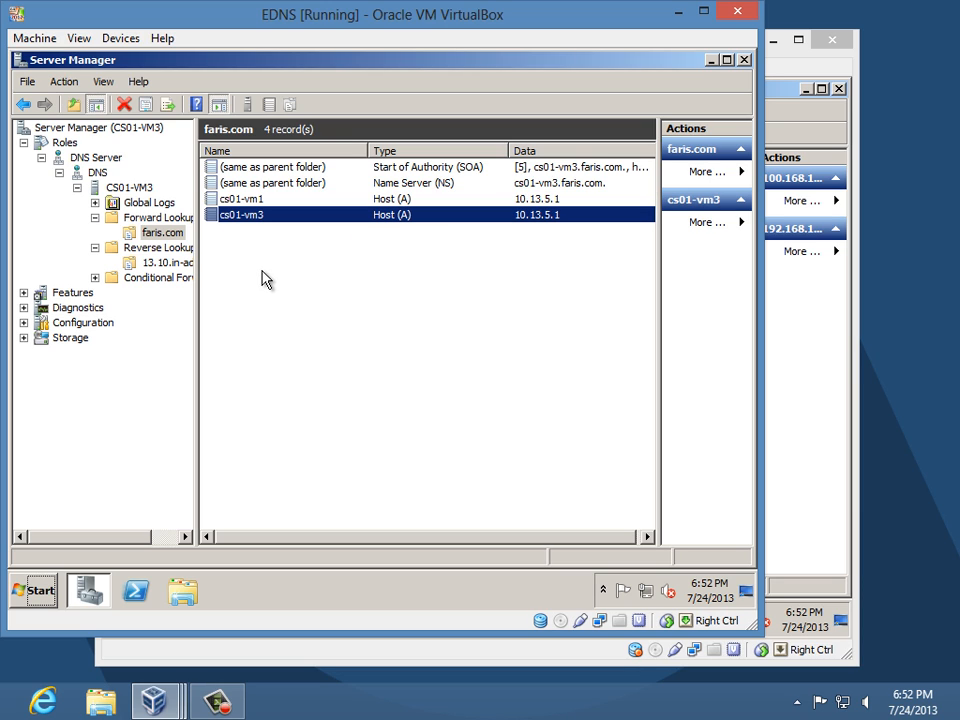
pyautogui.click(164, 703)
pyautogui.click(551, 602)
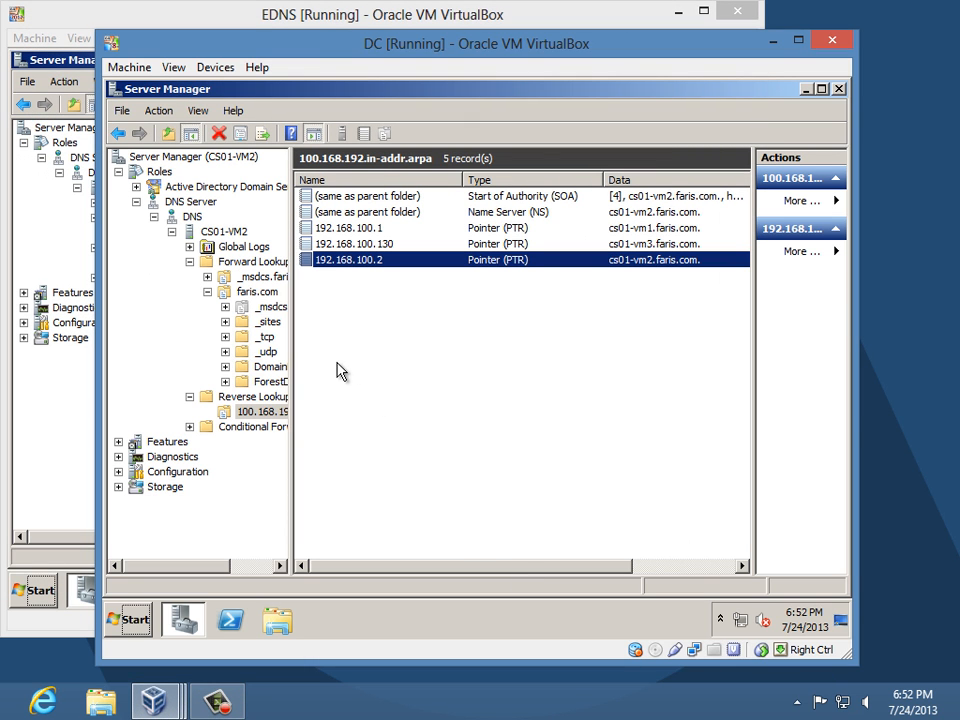
# - Expand Active Directory Users and Computers to faris.com and list the 18 objects in Users
pyautogui.click(135, 186)
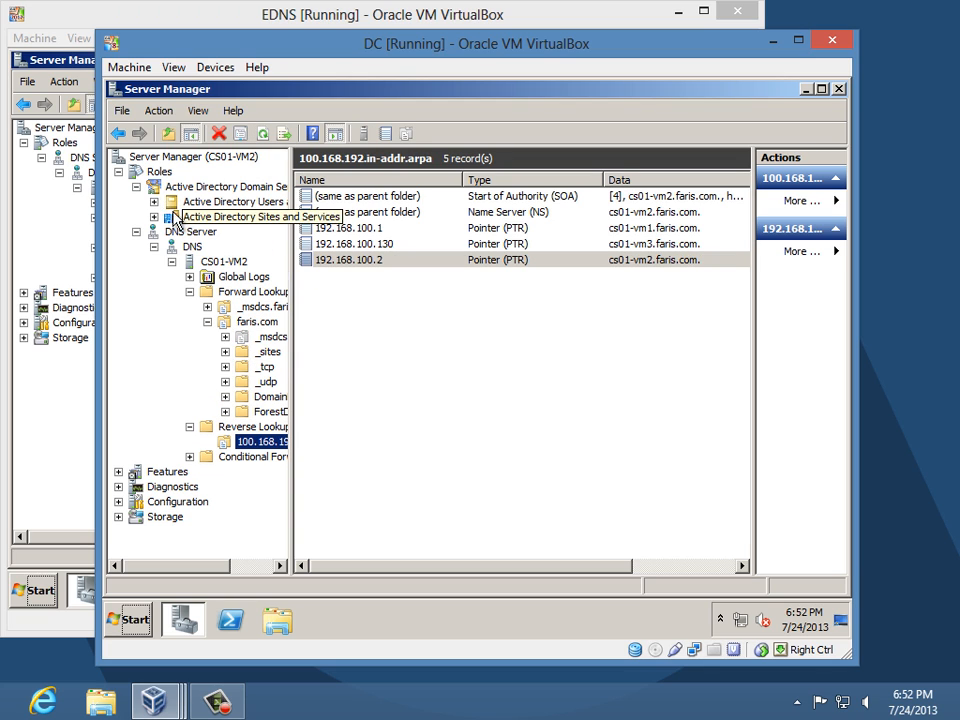
pyautogui.click(155, 202)
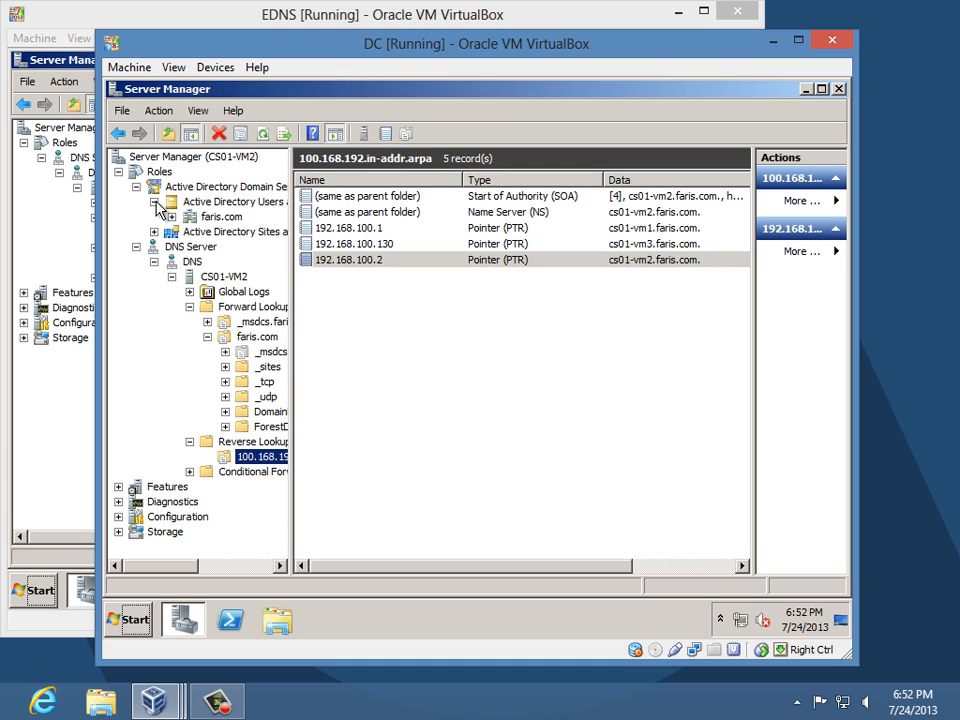
pyautogui.click(216, 217)
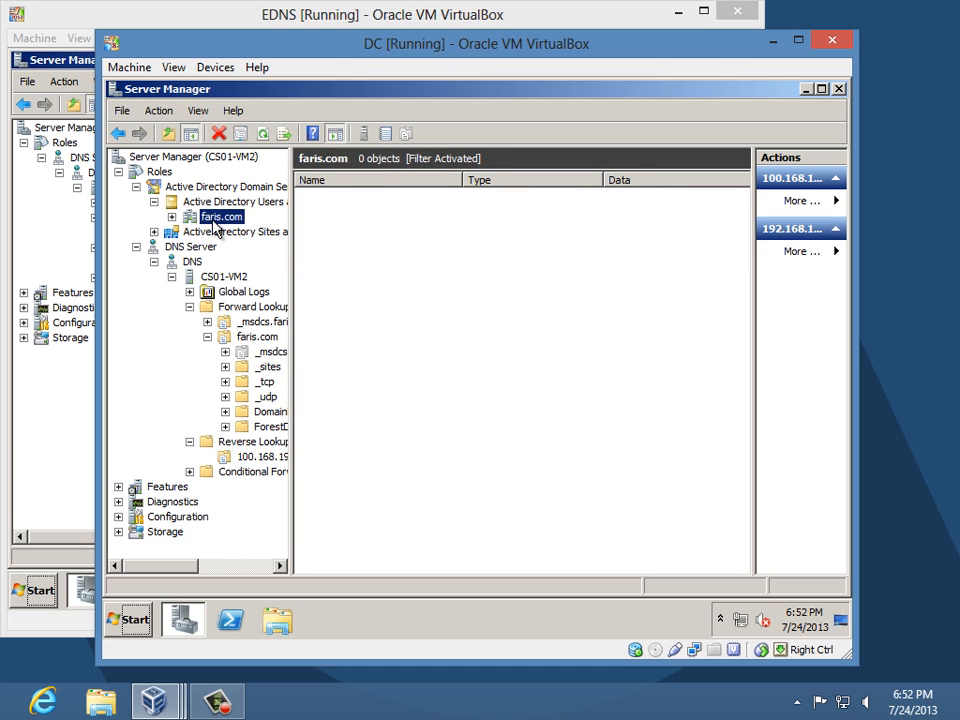
pyautogui.click(172, 217)
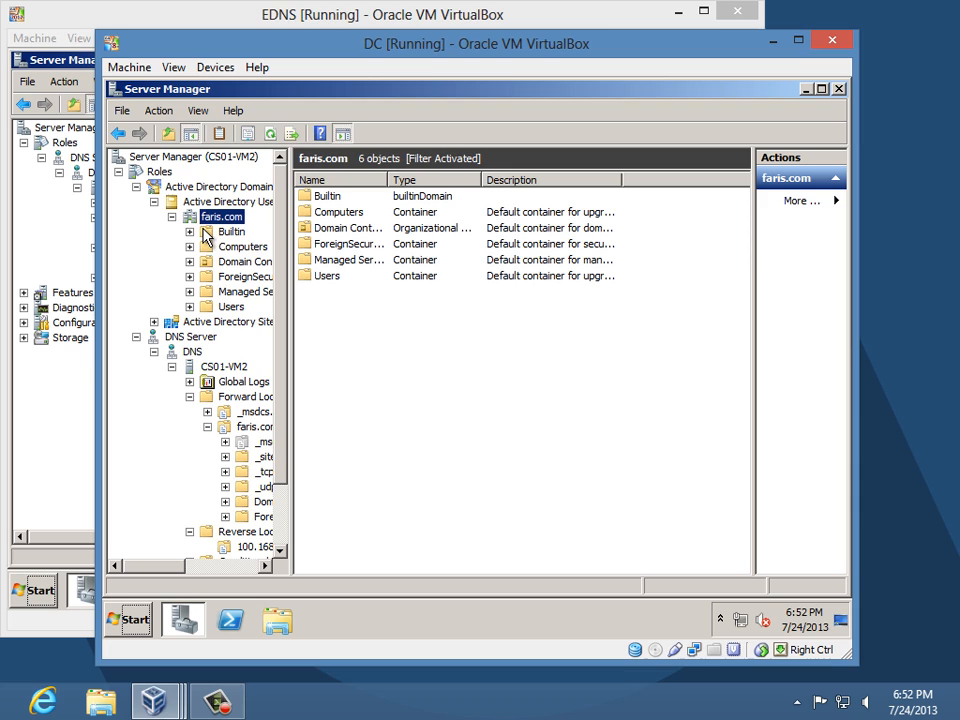
pyautogui.click(326, 278)
pyautogui.doubleClick(326, 279)
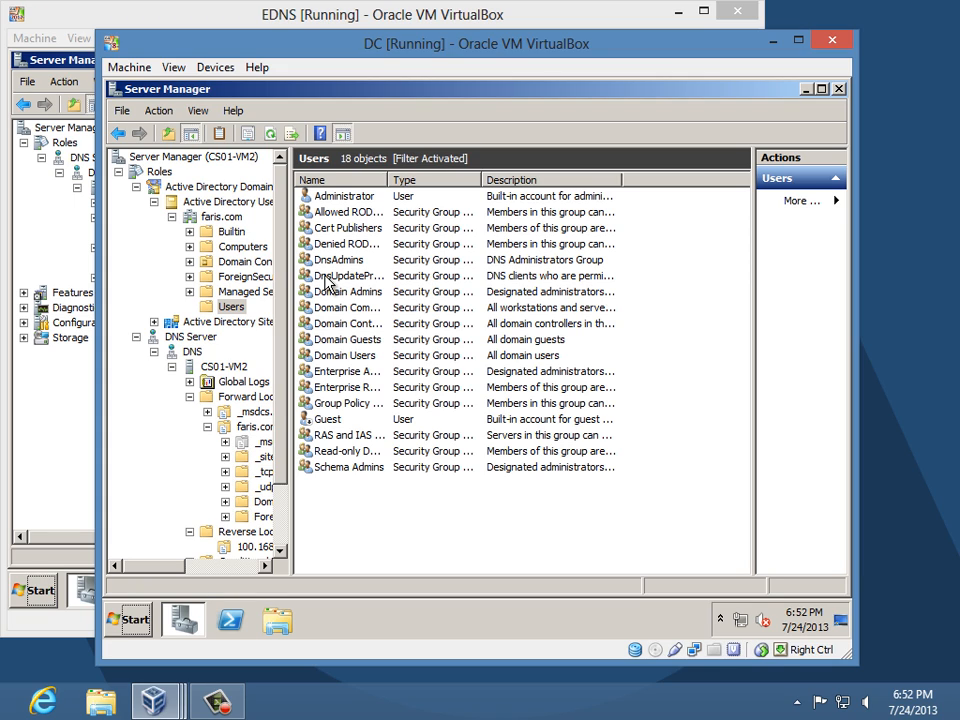
# - Create a new group named RDGW Users in the faris.com Users container
pyautogui.rightClick(232, 306)
pyautogui.moveTo(305, 357)
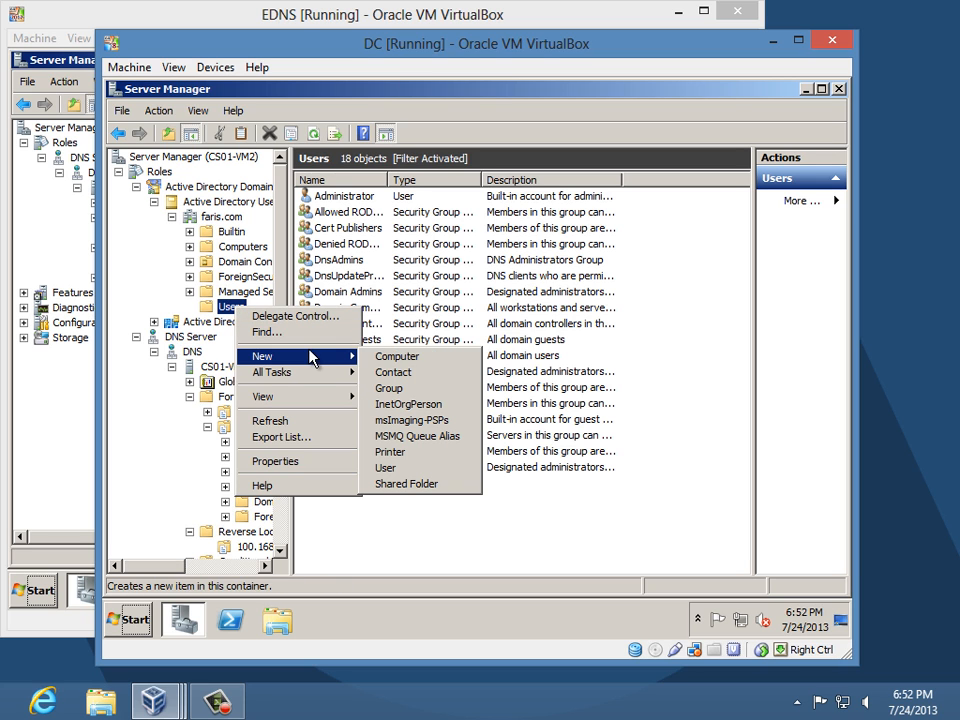
pyautogui.click(408, 471)
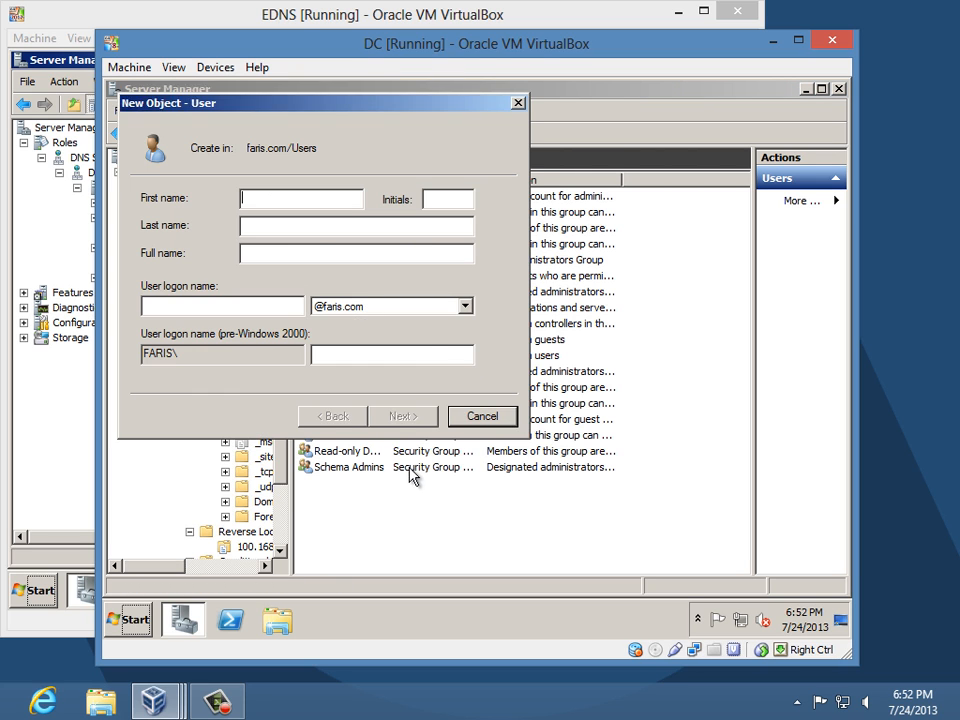
pyautogui.press('Escape')
pyautogui.rightClick(240, 311)
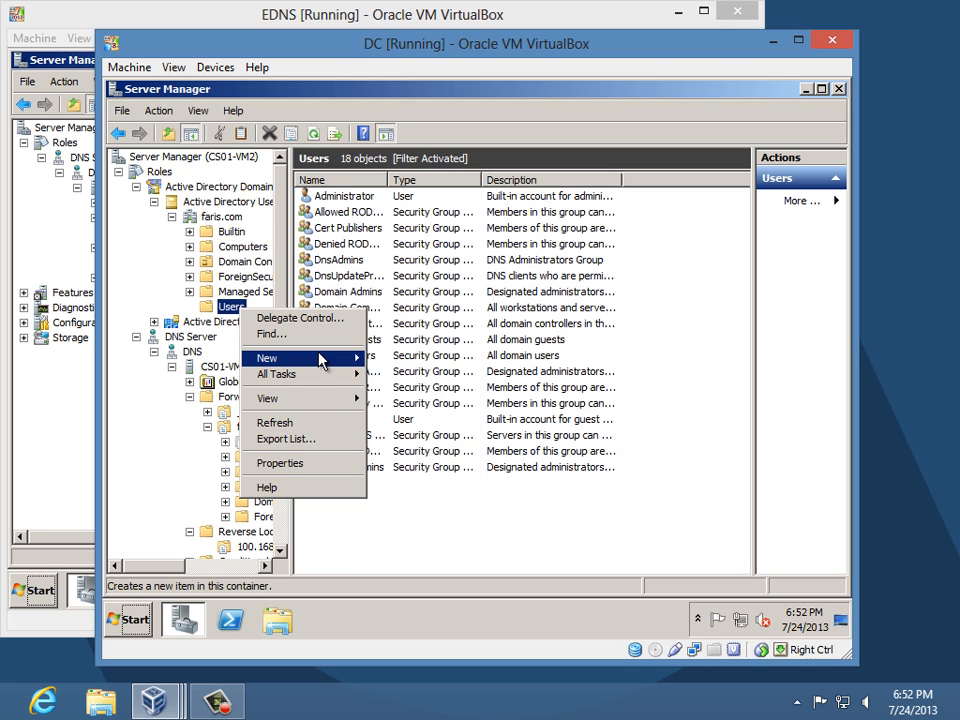
pyautogui.moveTo(321, 358)
pyautogui.click(392, 391)
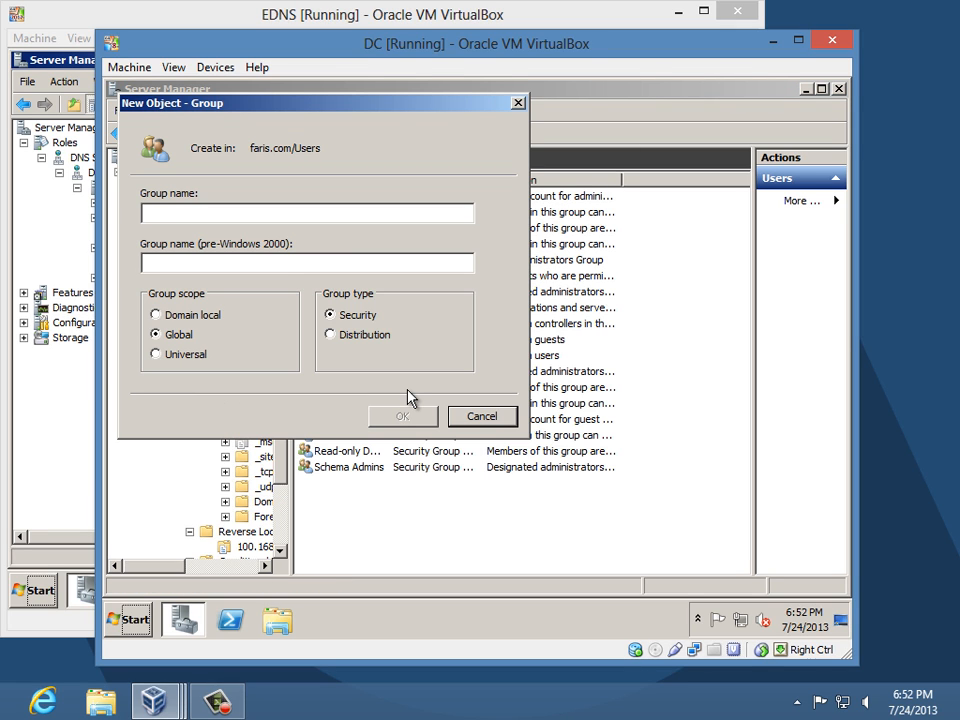
pyautogui.write('RD')
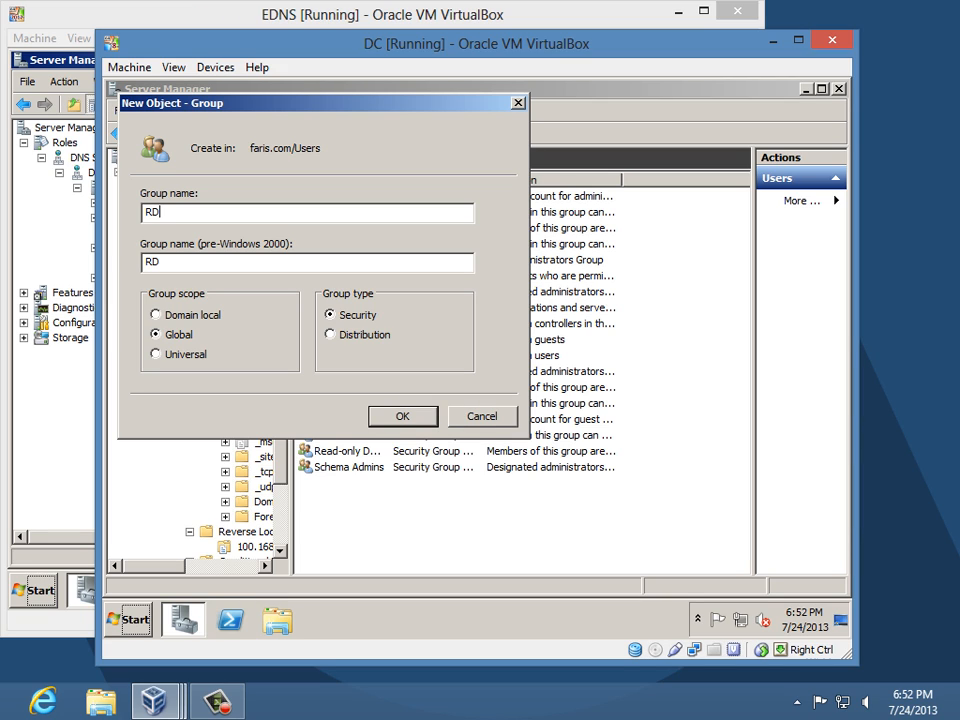
pyautogui.write('GW Users')
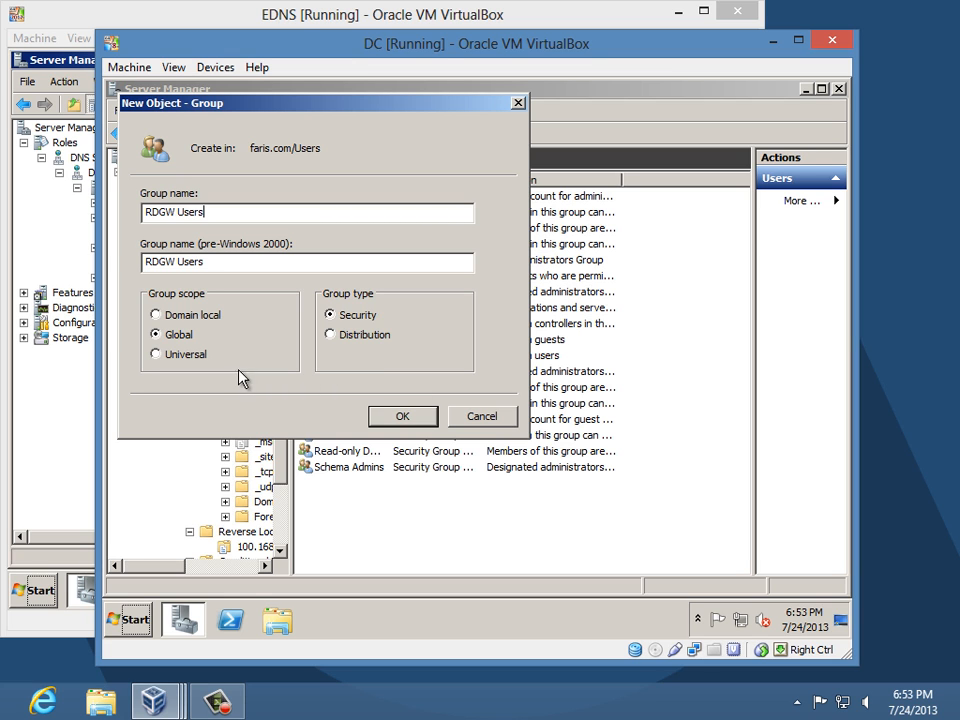
pyautogui.click(386, 417)
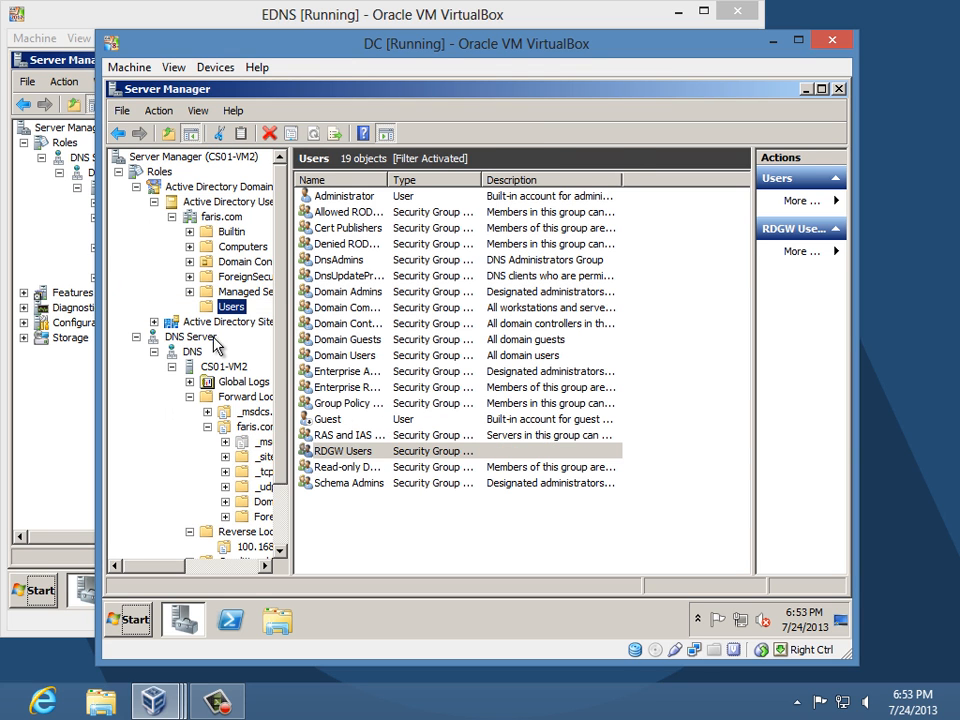
# - Add Administrator as a member of the RDGW Users group
pyautogui.doubleClick(345, 450)
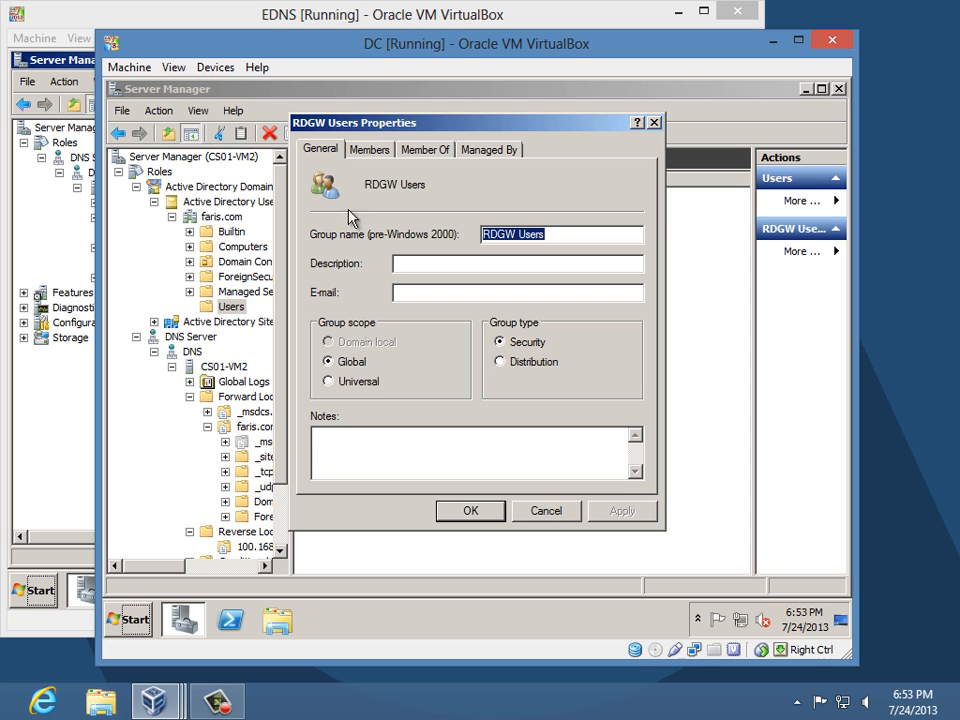
pyautogui.click(368, 149)
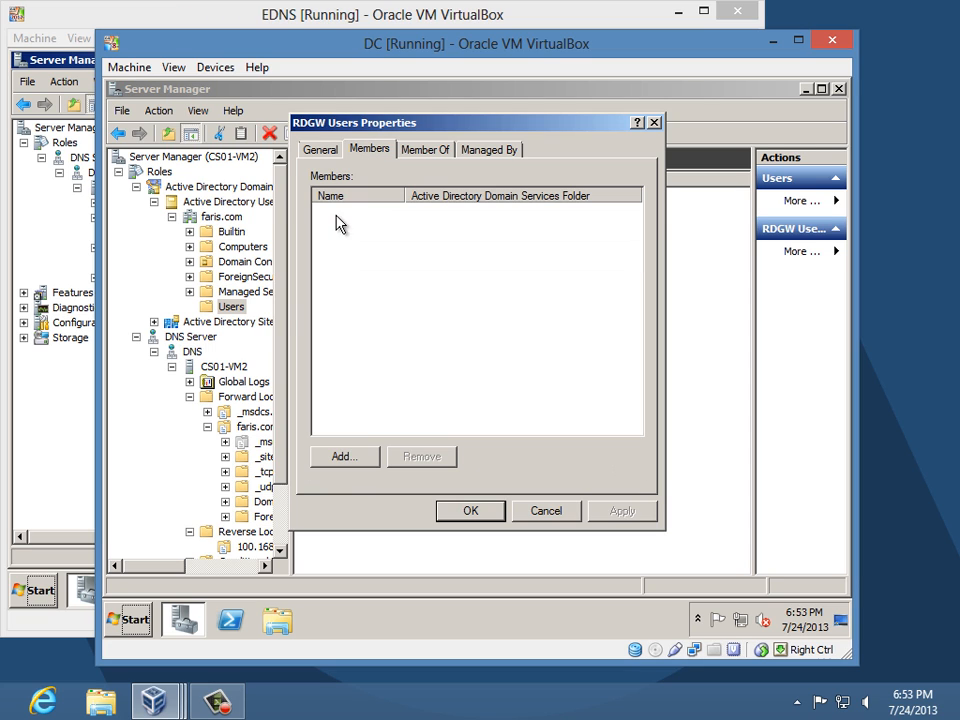
pyautogui.click(343, 458)
pyautogui.write('administrator')
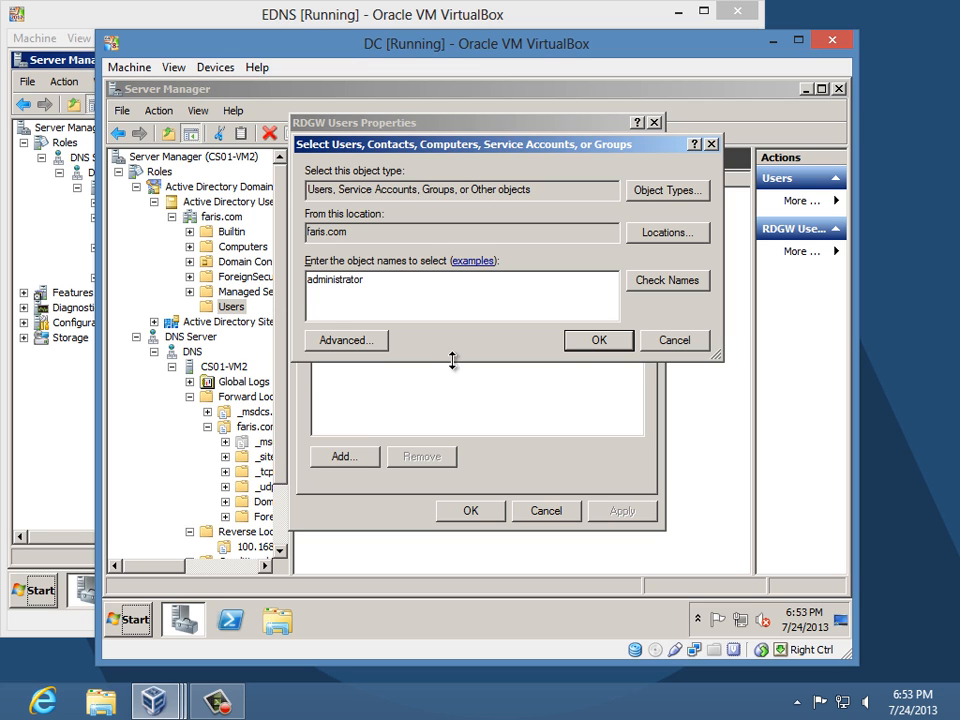
pyautogui.click(595, 345)
pyautogui.click(447, 512)
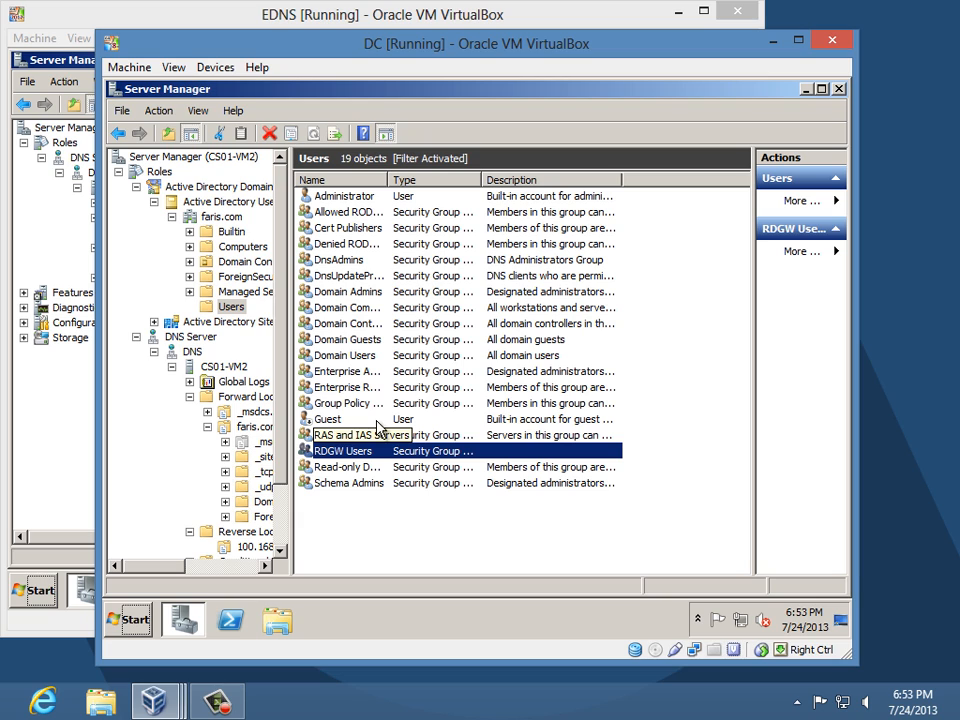
# - Add a Global Security group named RDGW Computers under faris.com Users, making 20 objects
pyautogui.rightClick(232, 306)
pyautogui.moveTo(300, 356)
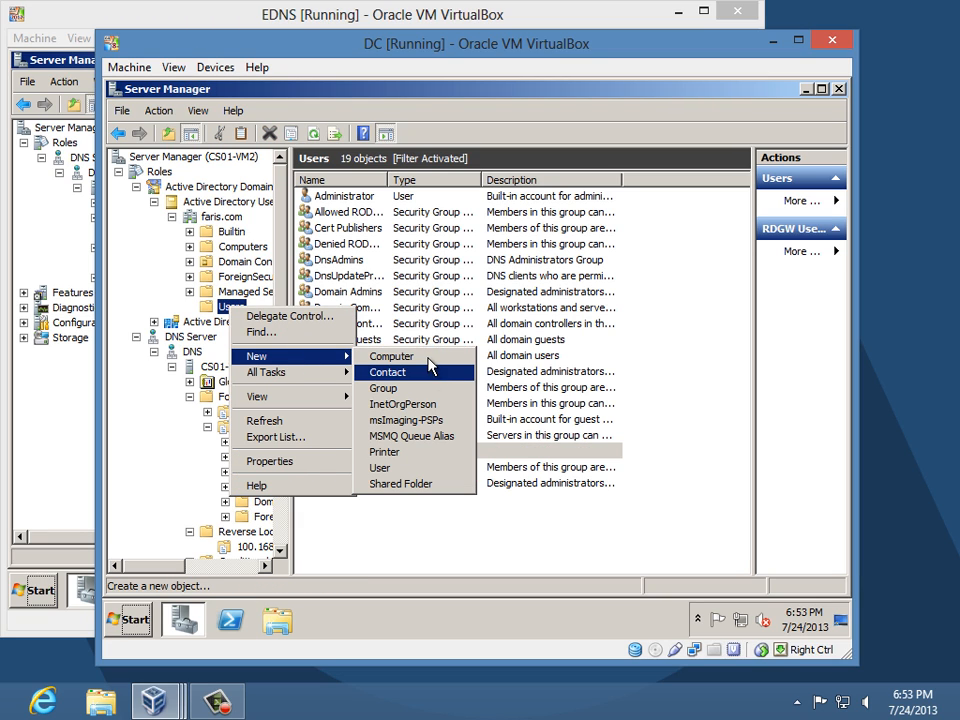
pyautogui.click(382, 388)
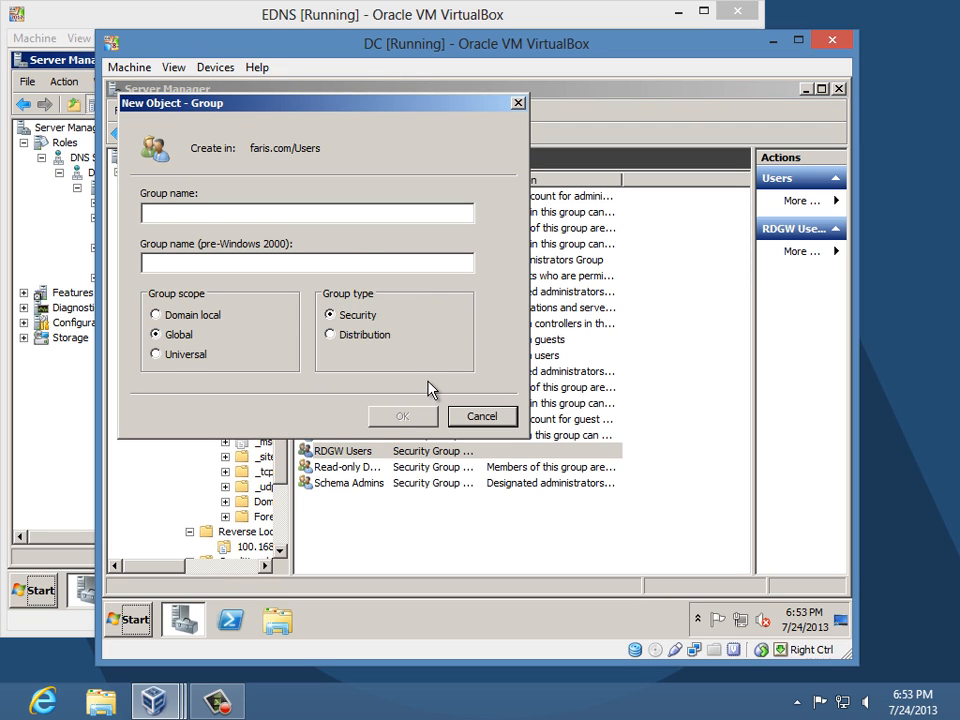
pyautogui.write('RDGW ')
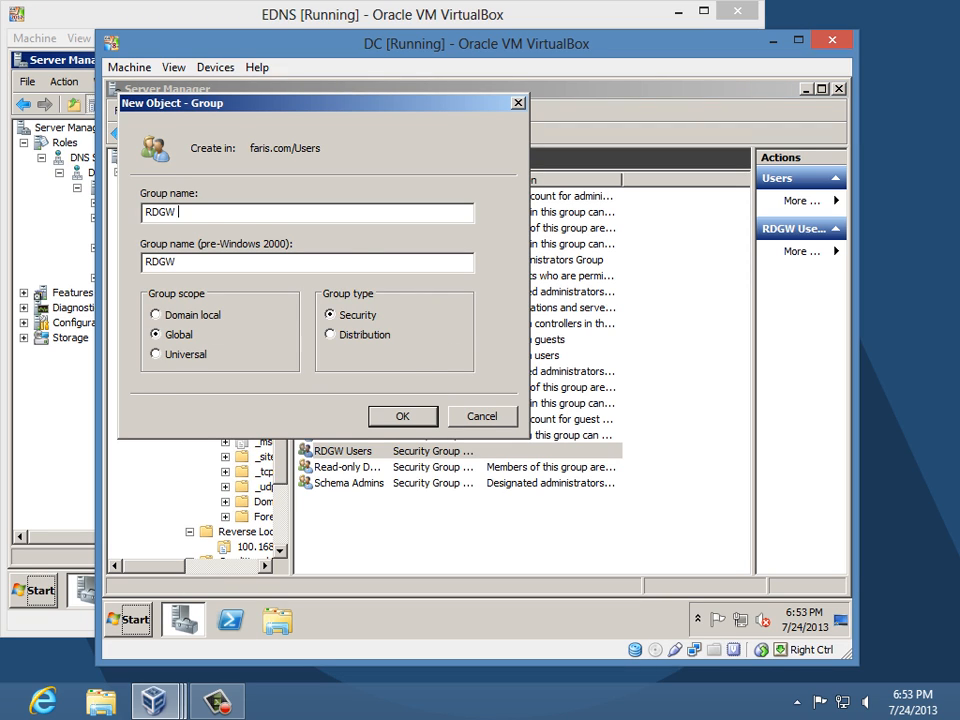
pyautogui.write('Computers')
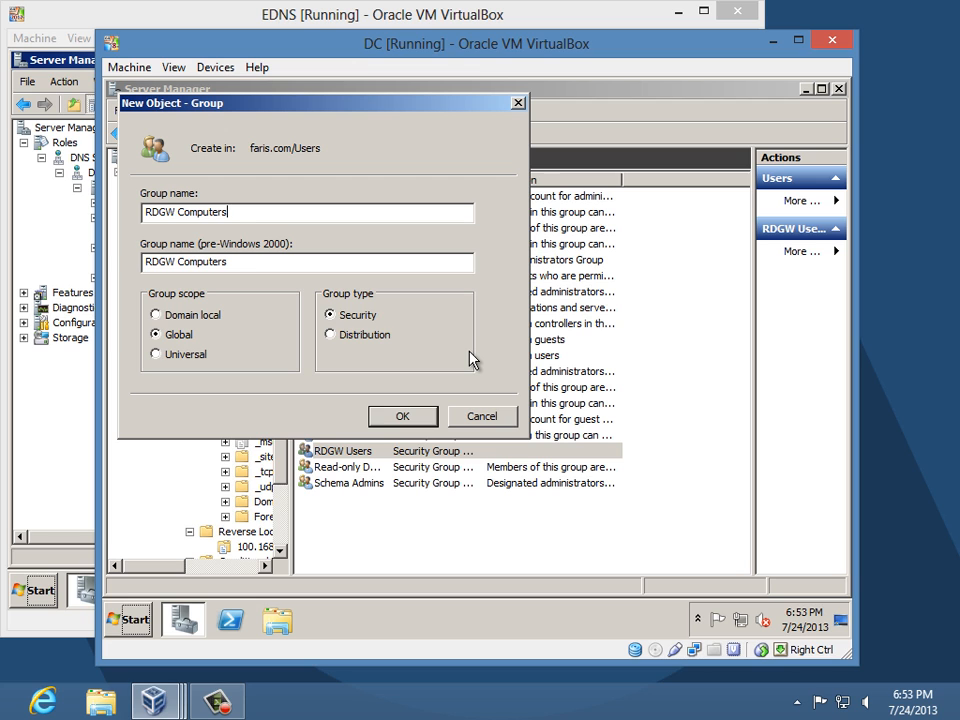
pyautogui.click(403, 417)
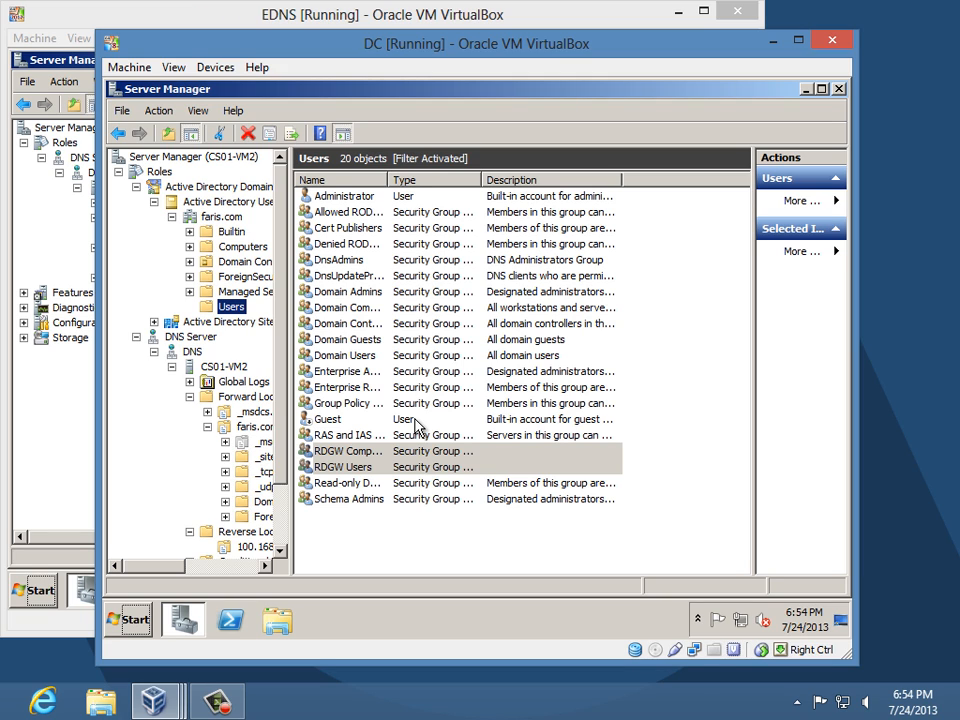
# - Add computer cs01-vm2 to RDGW Computers' members, with the Computers object type enabled, and save
pyautogui.doubleClick(356, 457)
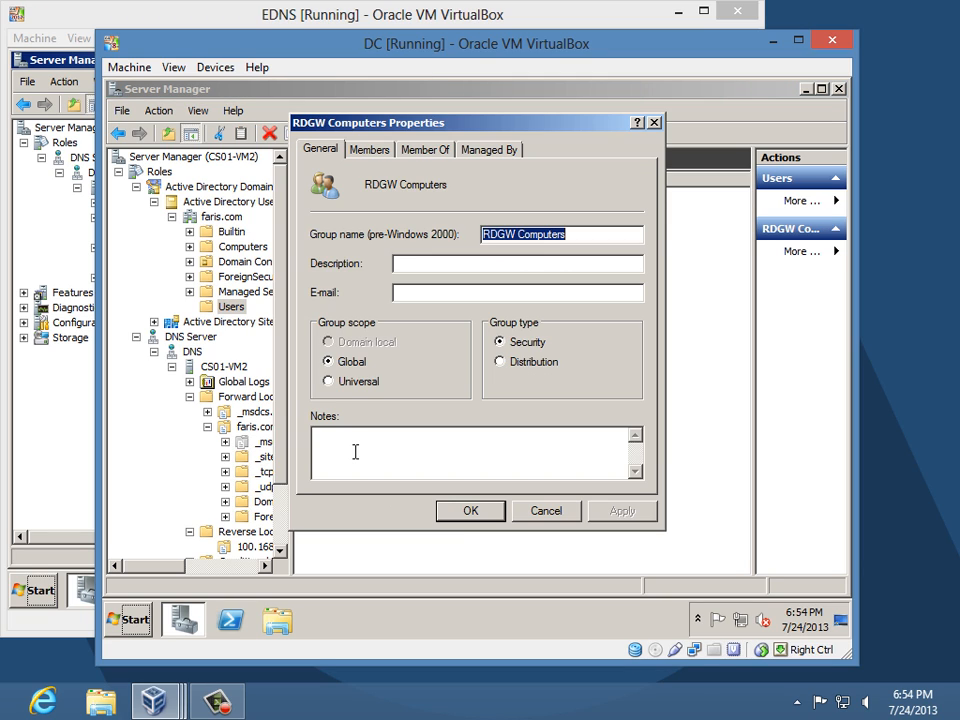
pyautogui.click(367, 152)
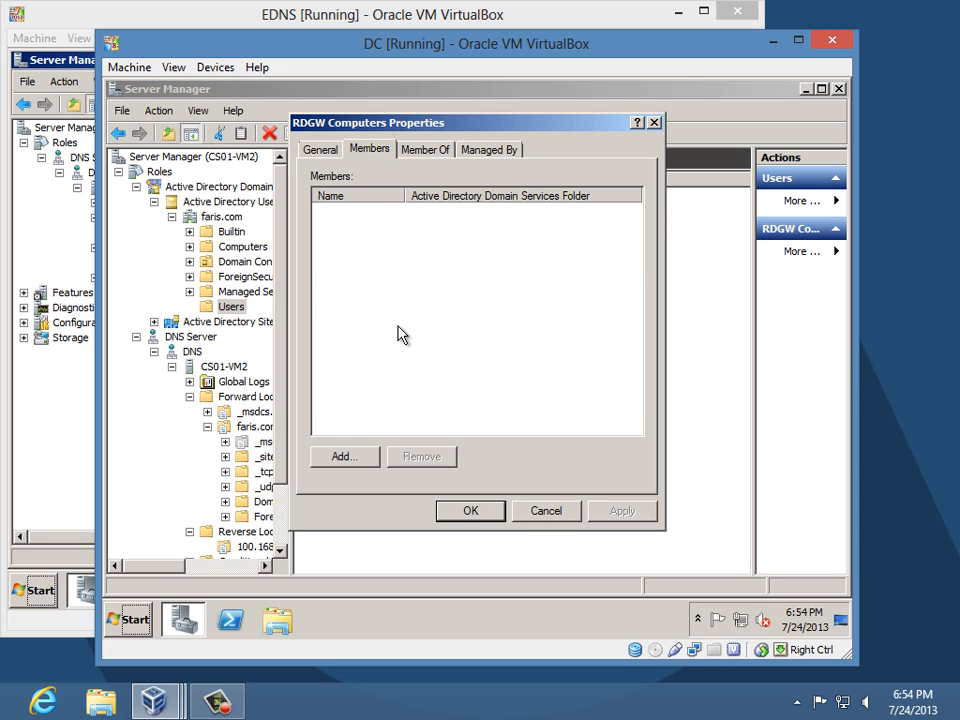
pyautogui.click(371, 459)
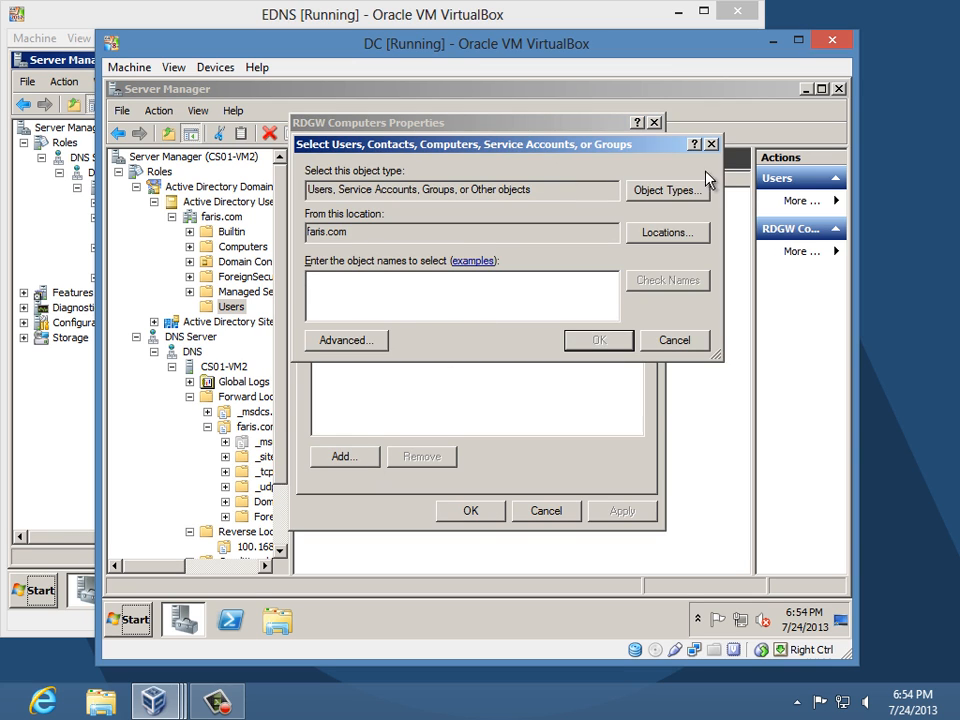
pyautogui.click(686, 193)
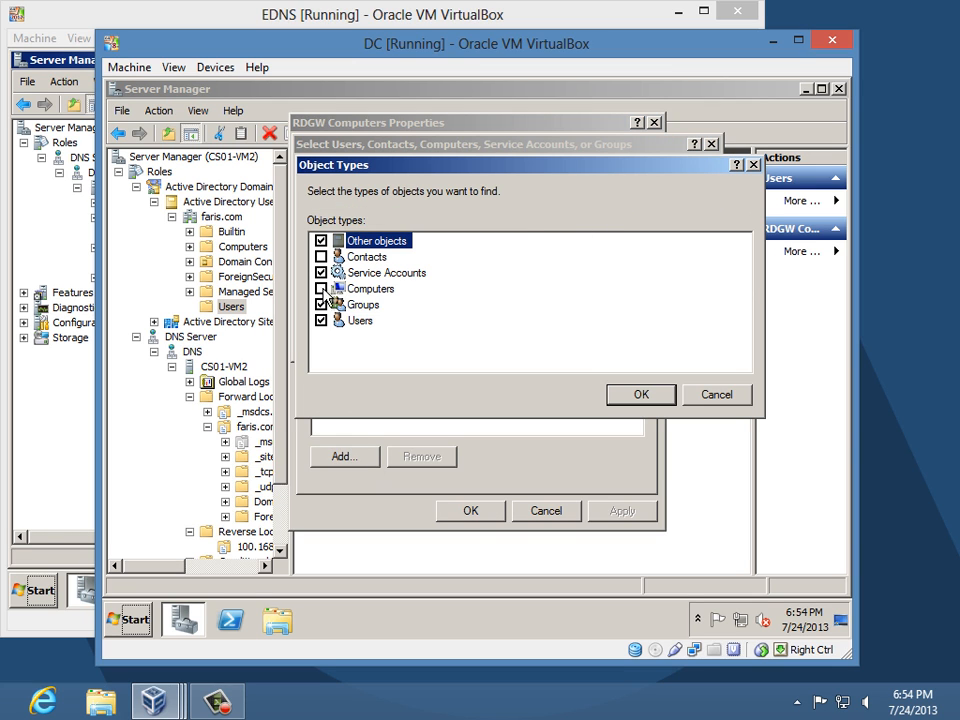
pyautogui.click(321, 289)
pyautogui.click(666, 400)
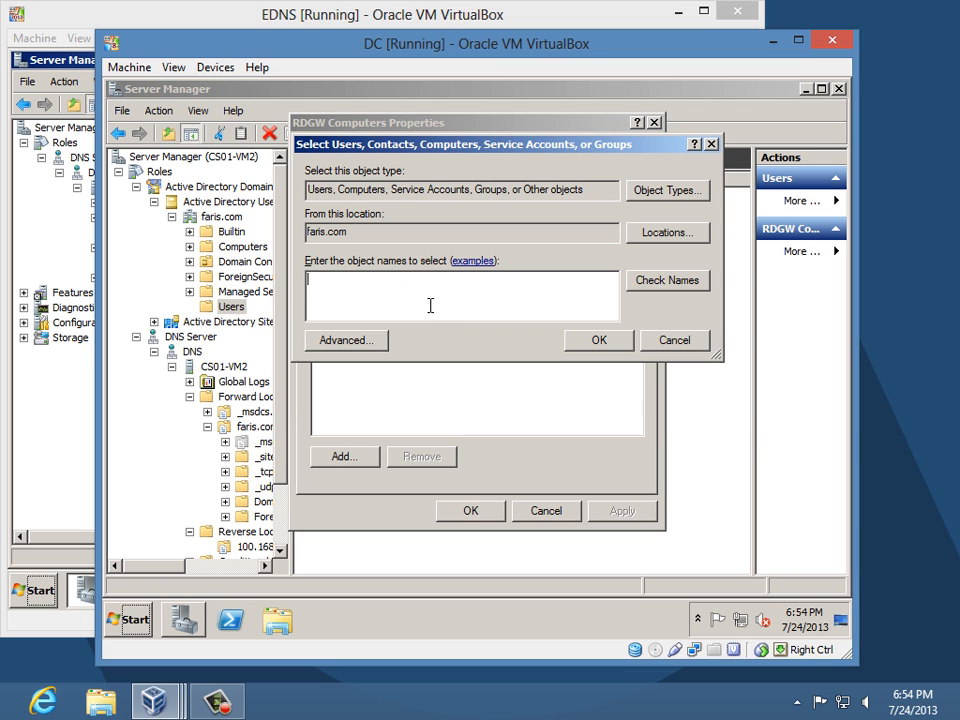
pyautogui.write('csm')
pyautogui.write('01-vm')
pyautogui.write('1')
pyautogui.press('BackSpace')
pyautogui.write('2')
pyautogui.click(598, 341)
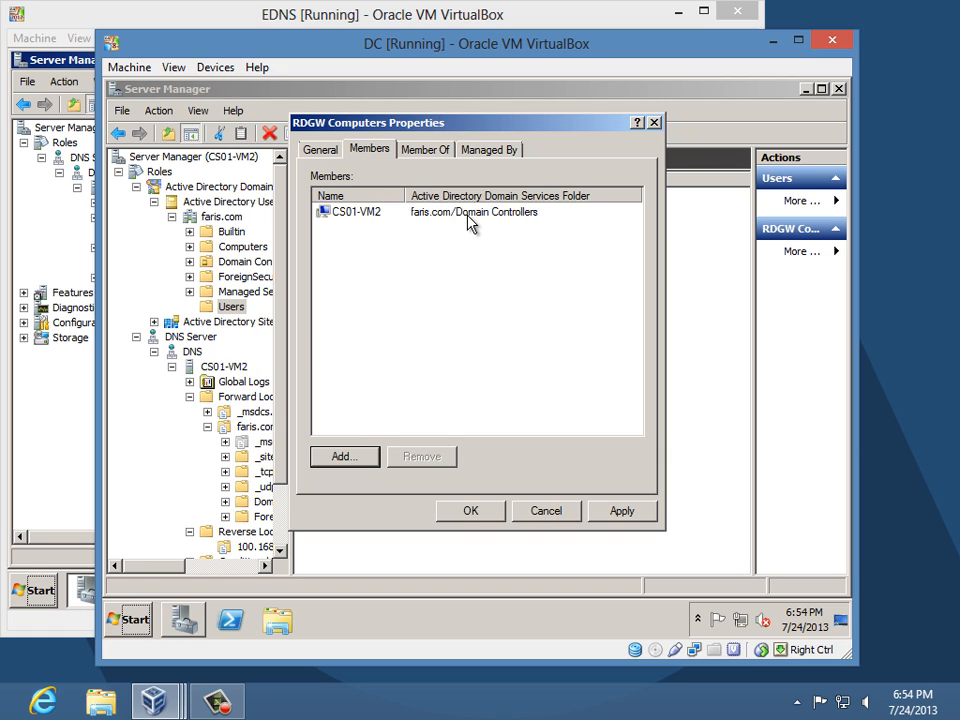
pyautogui.click(474, 513)
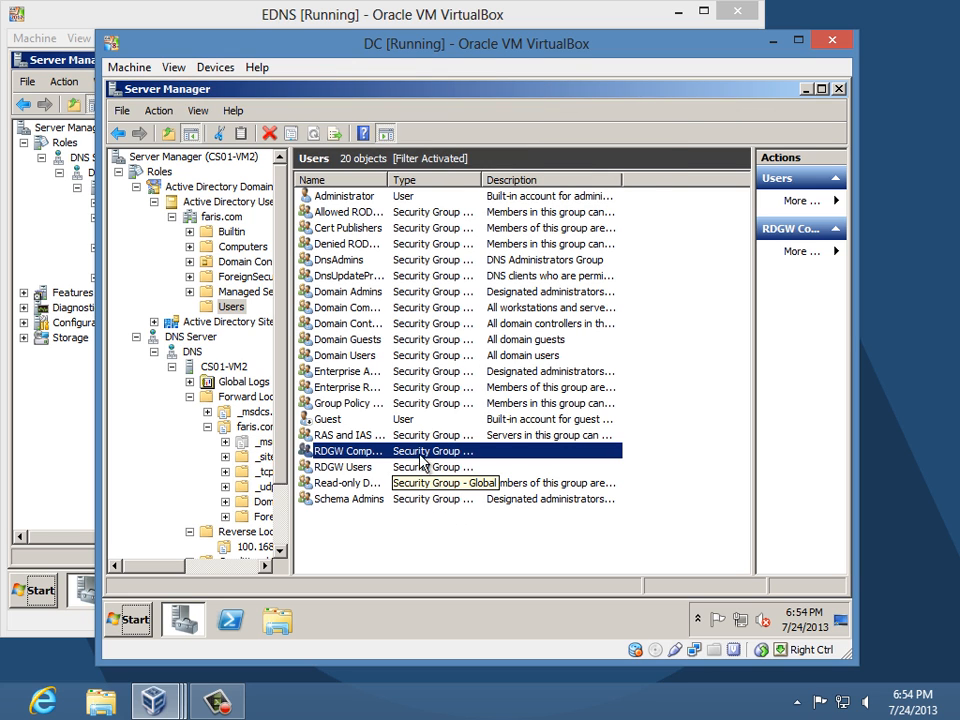
# - Switch the selection back and forth between the RDGW Users and RDGW Computers groups
pyautogui.click(343, 466)
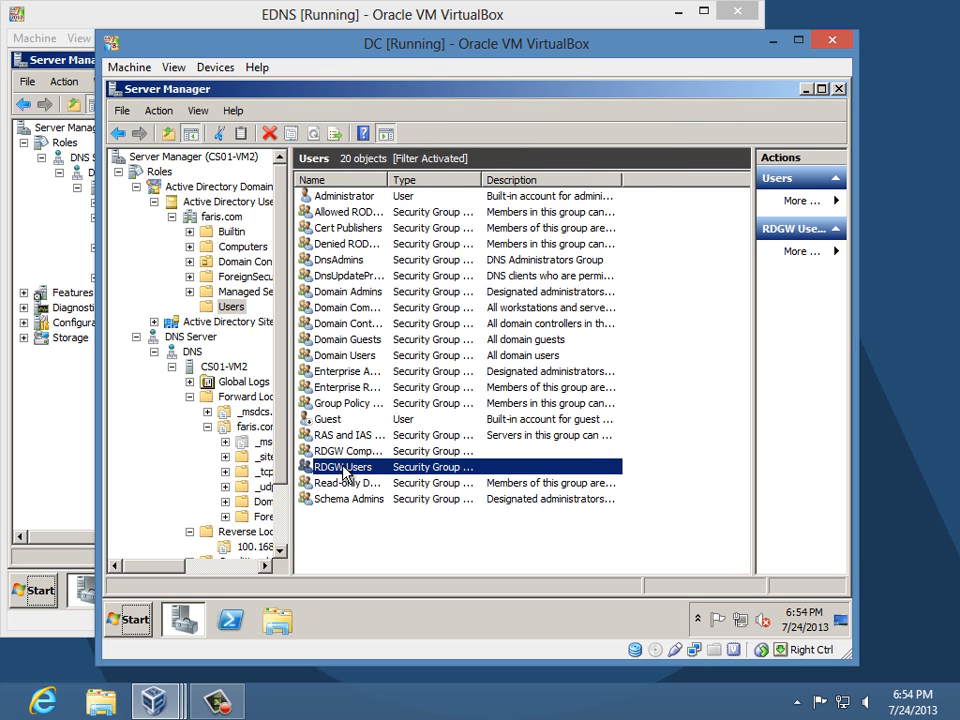
pyautogui.click(344, 453)
pyautogui.click(343, 464)
pyautogui.click(348, 450)
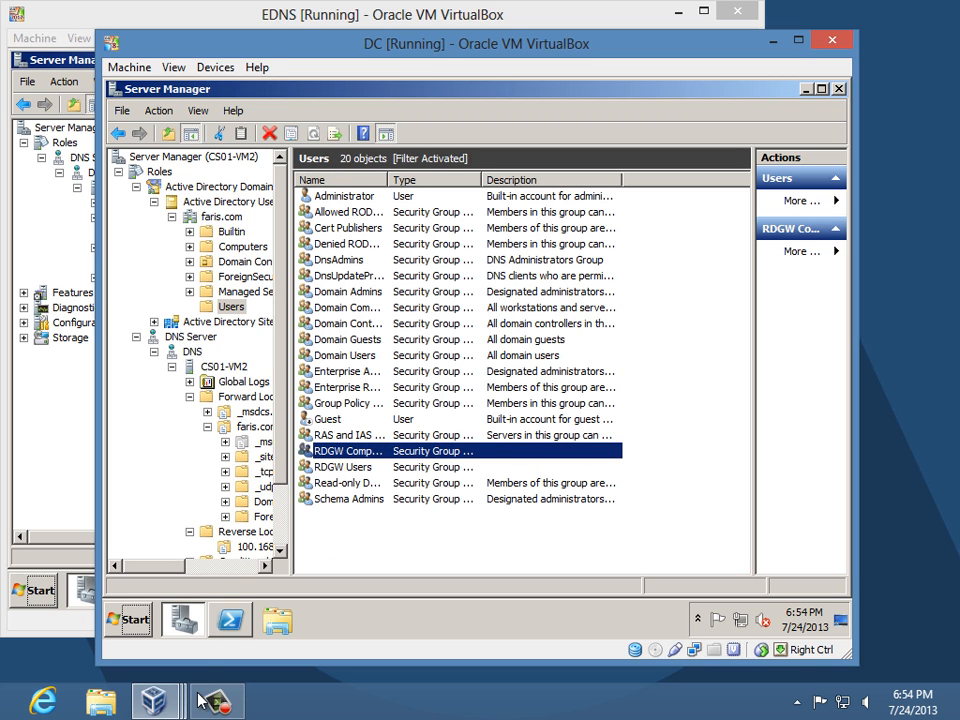
# - Bring the NAT virtual machine window to the front from its taskbar preview
pyautogui.moveTo(155, 700)
pyautogui.click(355, 640)
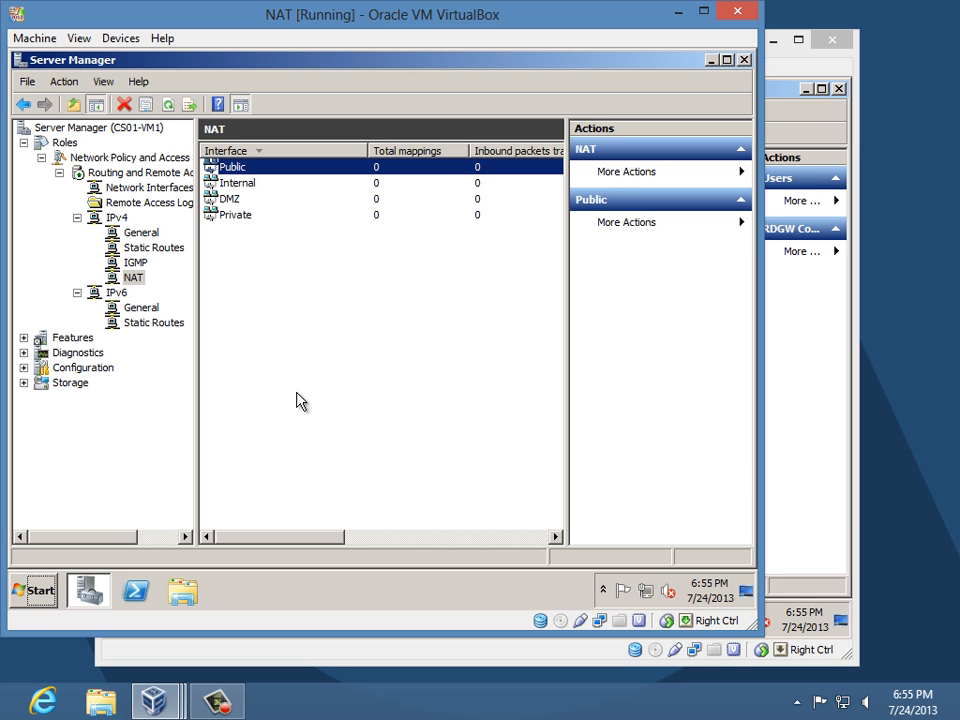
# - From the CS01-VM1 overview, open Computer Name/Domain Changes and select Domain membership
pyautogui.click(99, 128)
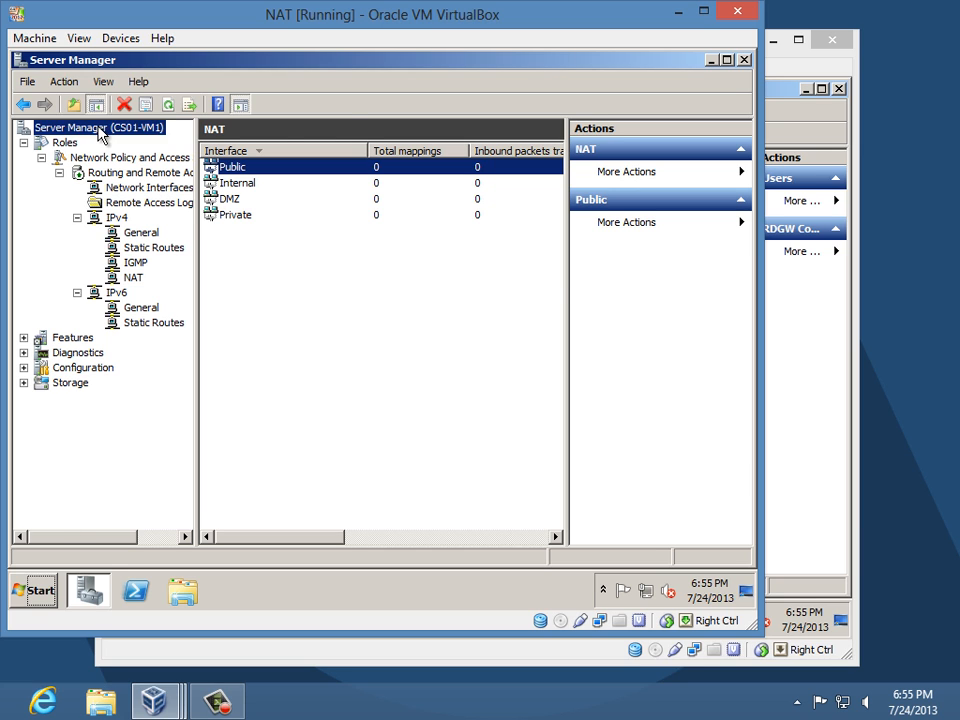
pyautogui.click(605, 280)
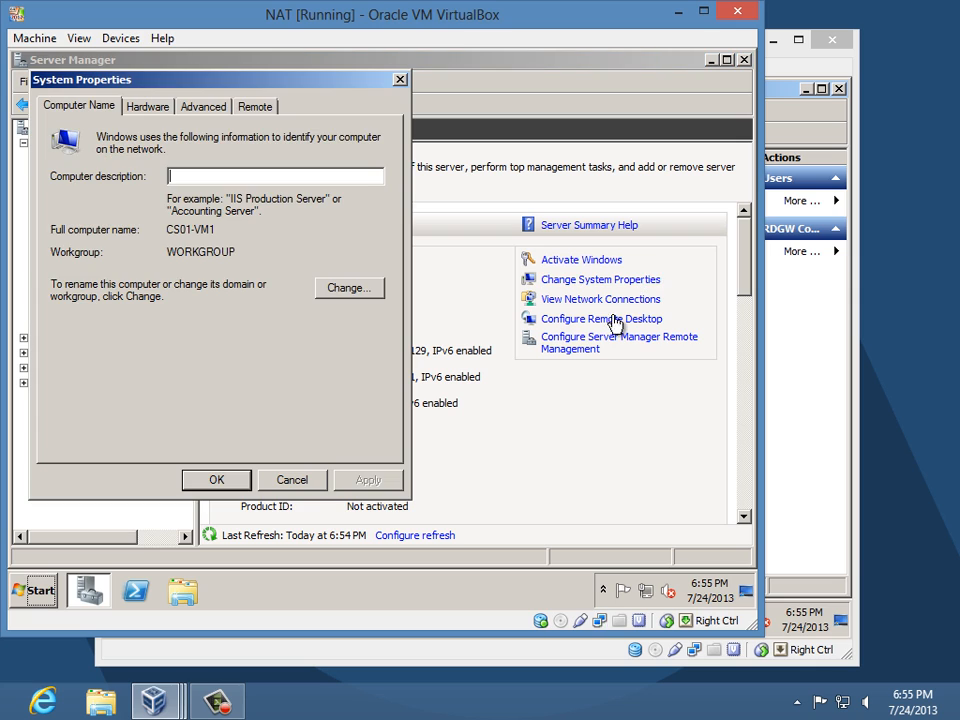
pyautogui.click(358, 292)
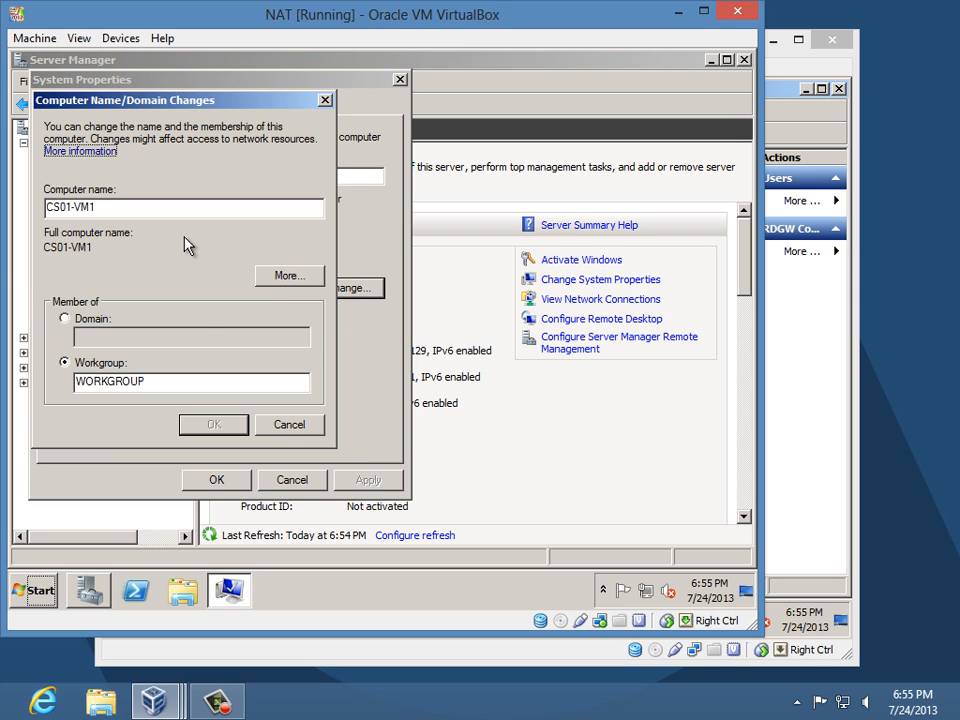
pyautogui.click(90, 321)
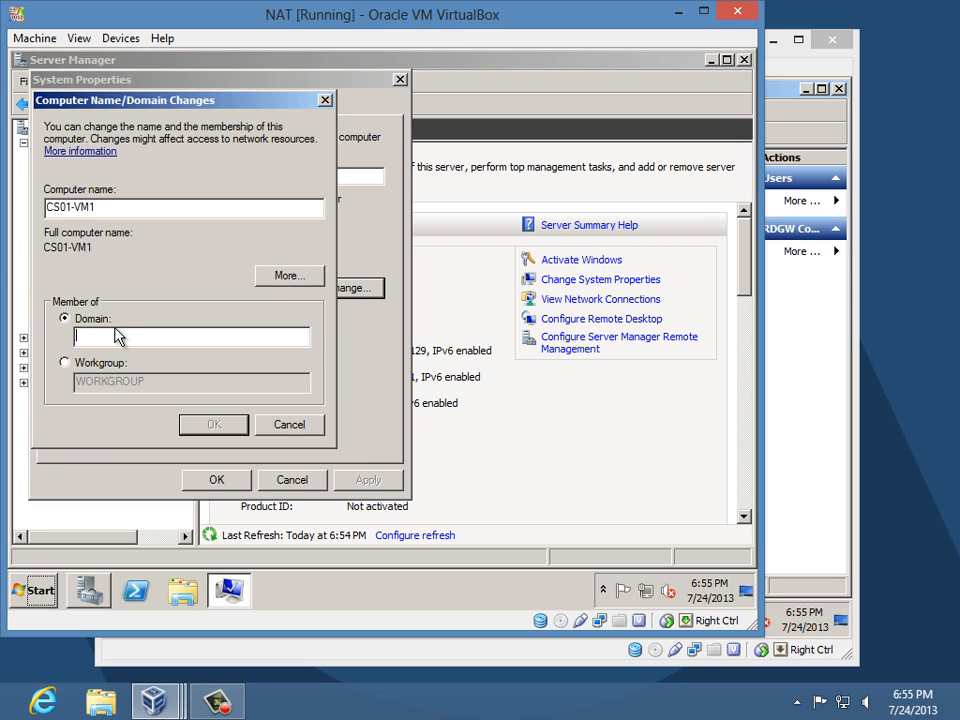
pyautogui.click(36, 591)
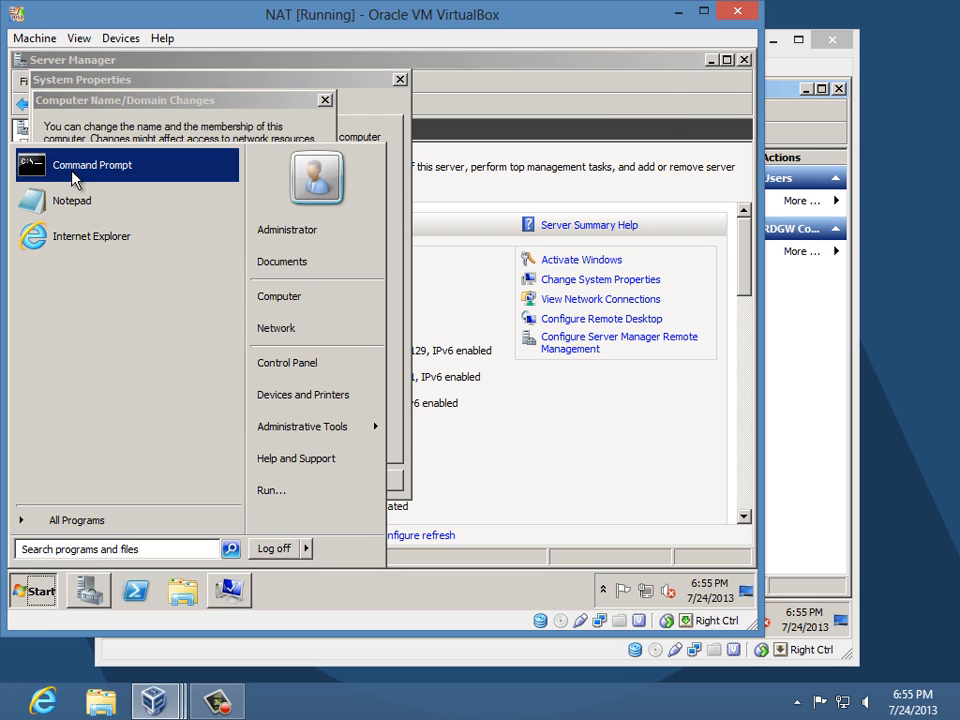
# - Run nslookup faris.com in a Command Prompt, then close the prompt
pyautogui.click(76, 178)
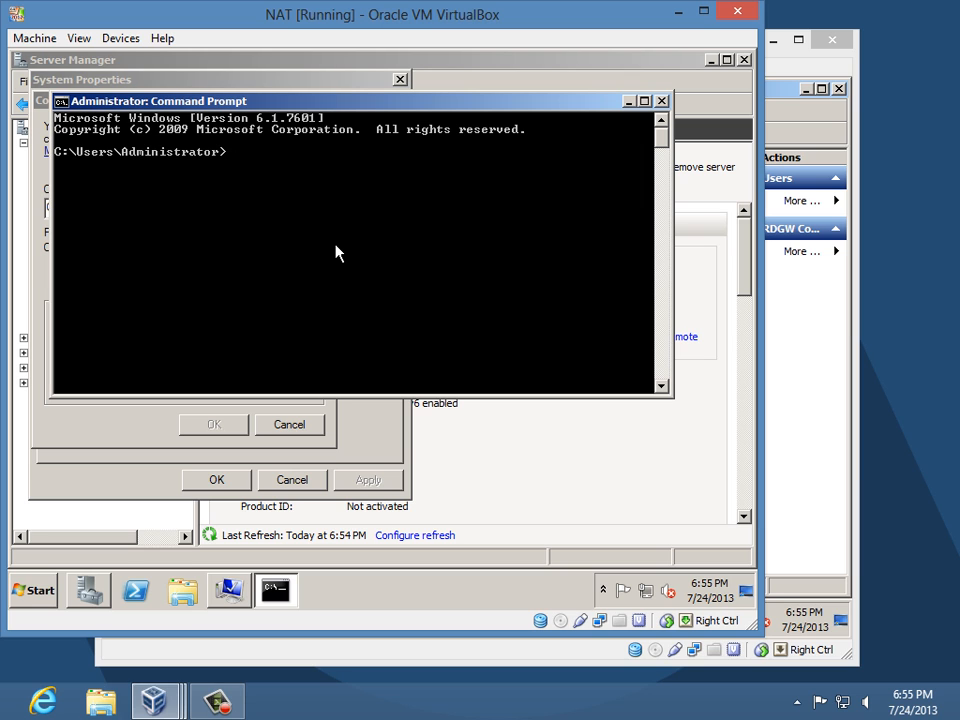
pyautogui.write('nslookup faris.com')
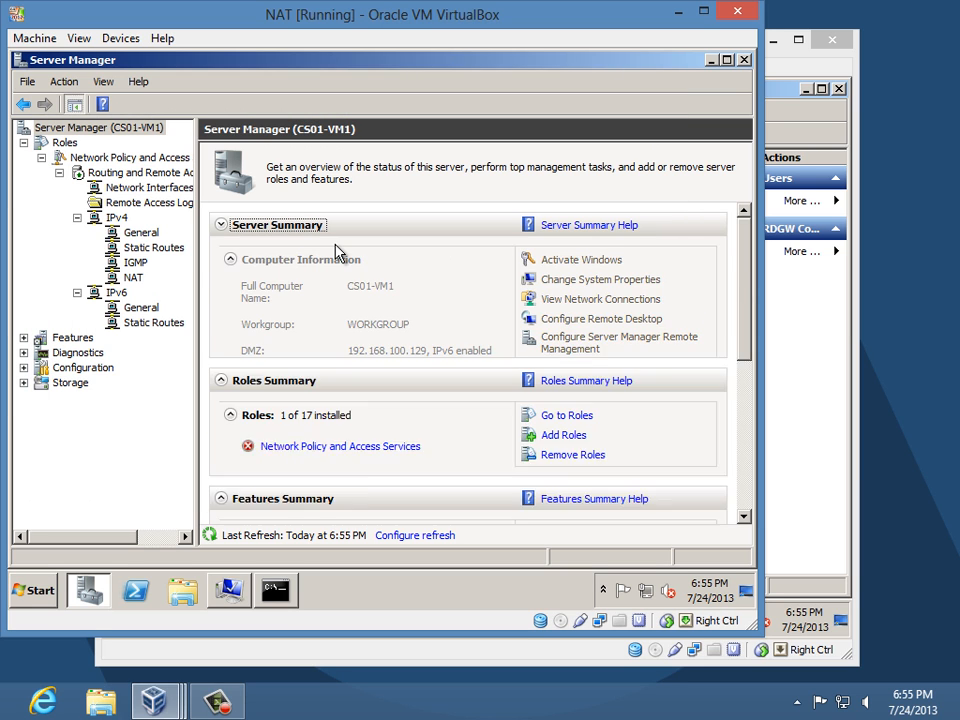
pyautogui.click(277, 591)
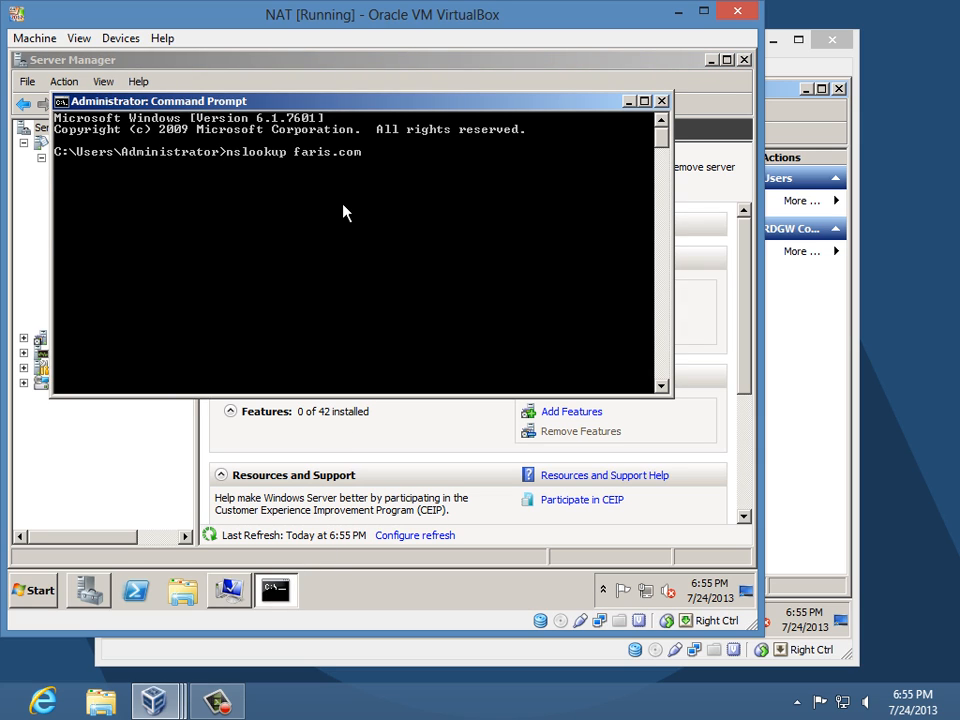
pyautogui.press('Return')
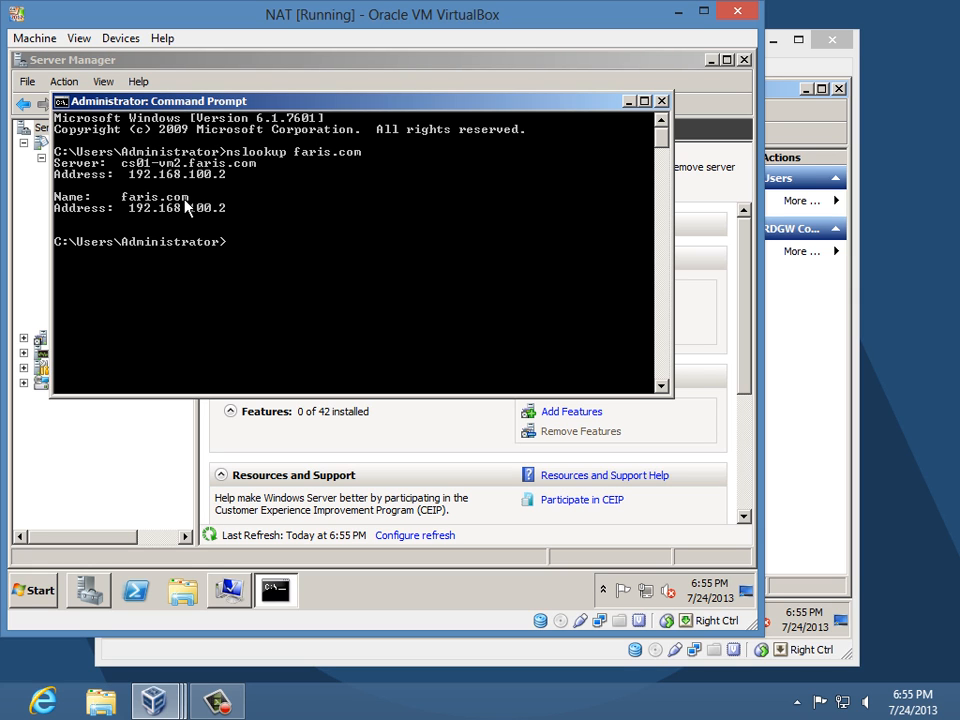
pyautogui.click(661, 101)
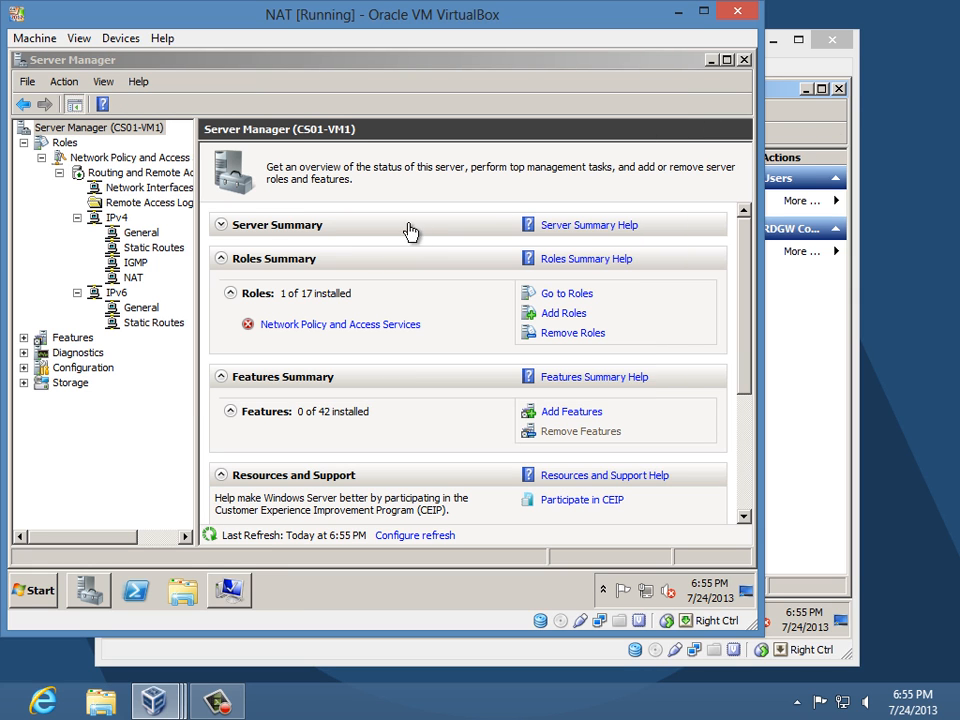
pyautogui.click(220, 227)
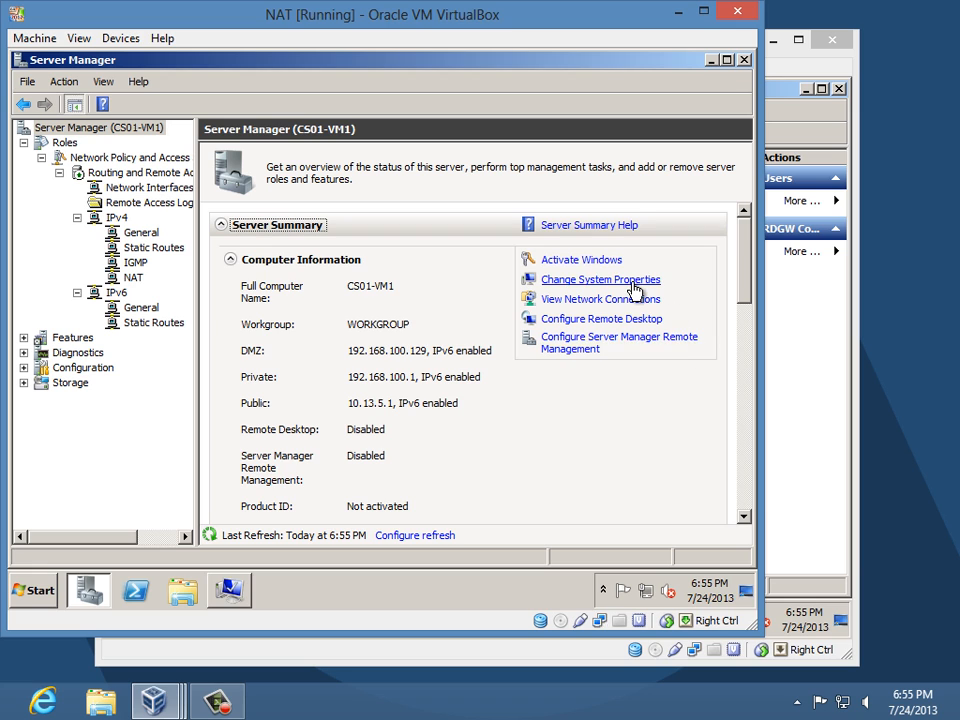
# - Rerun nslookup faris.com in a new Command Prompt, confirming 192.168.100.2, then exit
pyautogui.click(40, 592)
pyautogui.click(96, 175)
pyautogui.write('n')
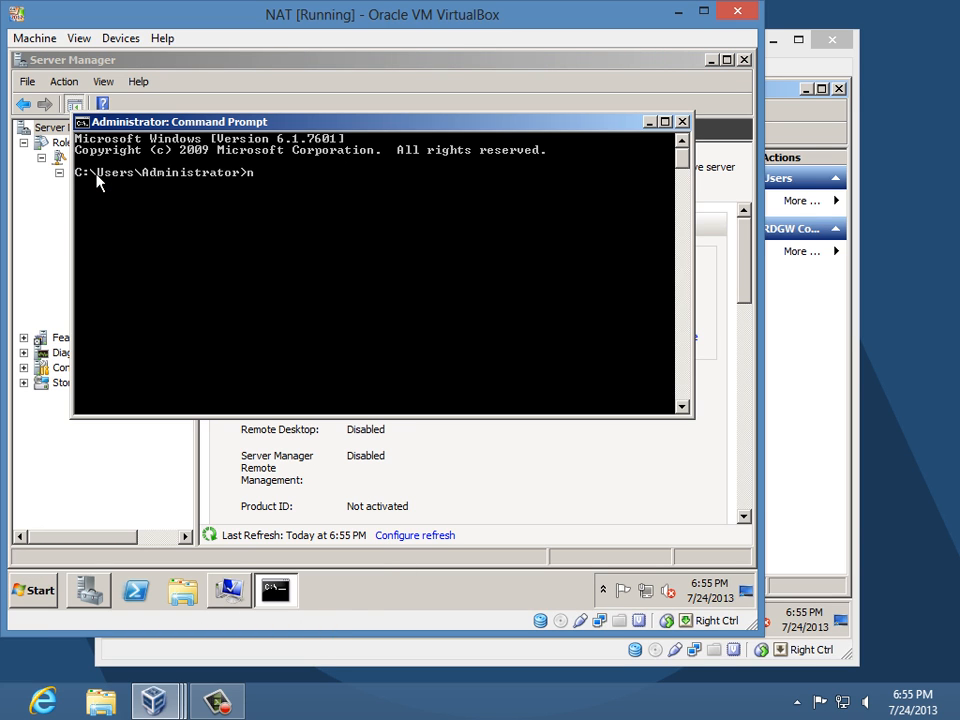
pyautogui.write('slookup faris.com')
pyautogui.press('Return')
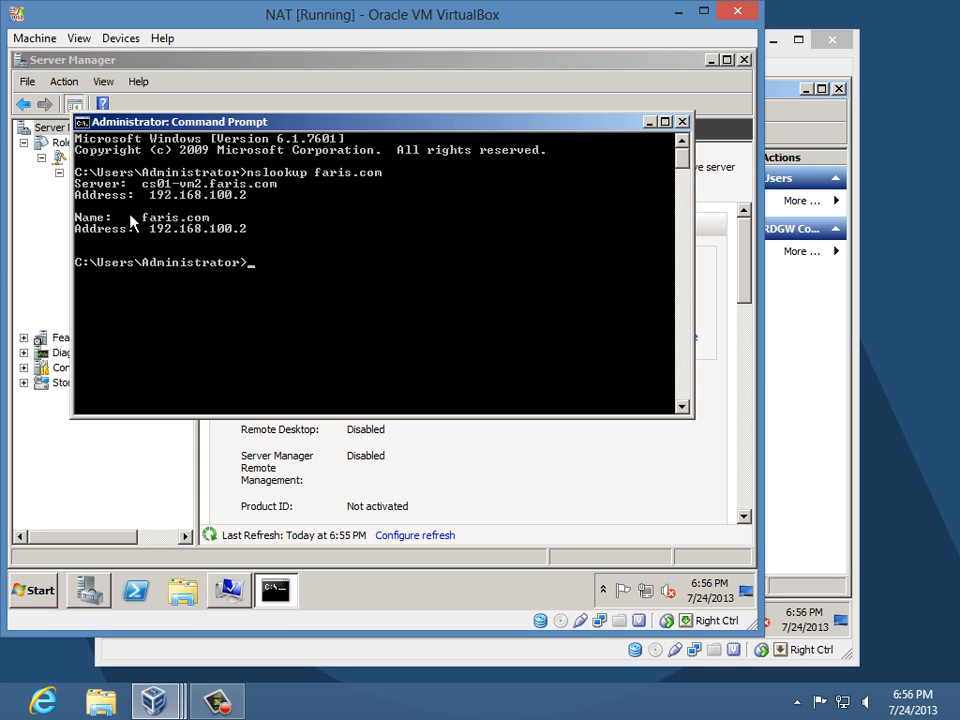
pyautogui.write('exit')
pyautogui.press('Return')
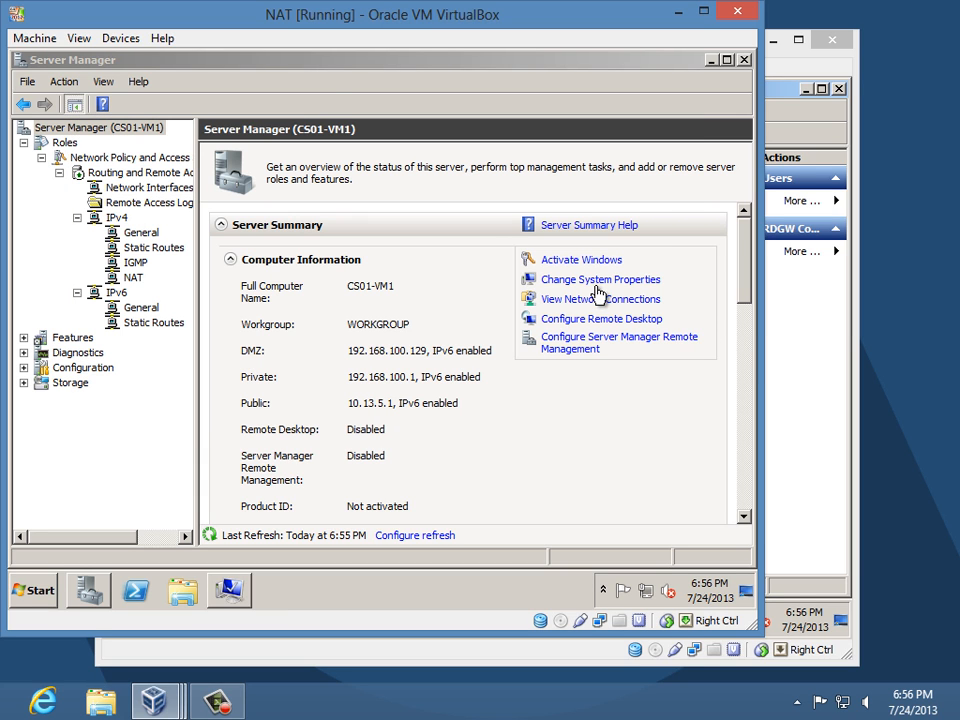
# - Set CS01-VM1 to join the faris.com domain, authenticating with the administrator account and password
pyautogui.click(597, 292)
pyautogui.click(186, 343)
pyautogui.write('f')
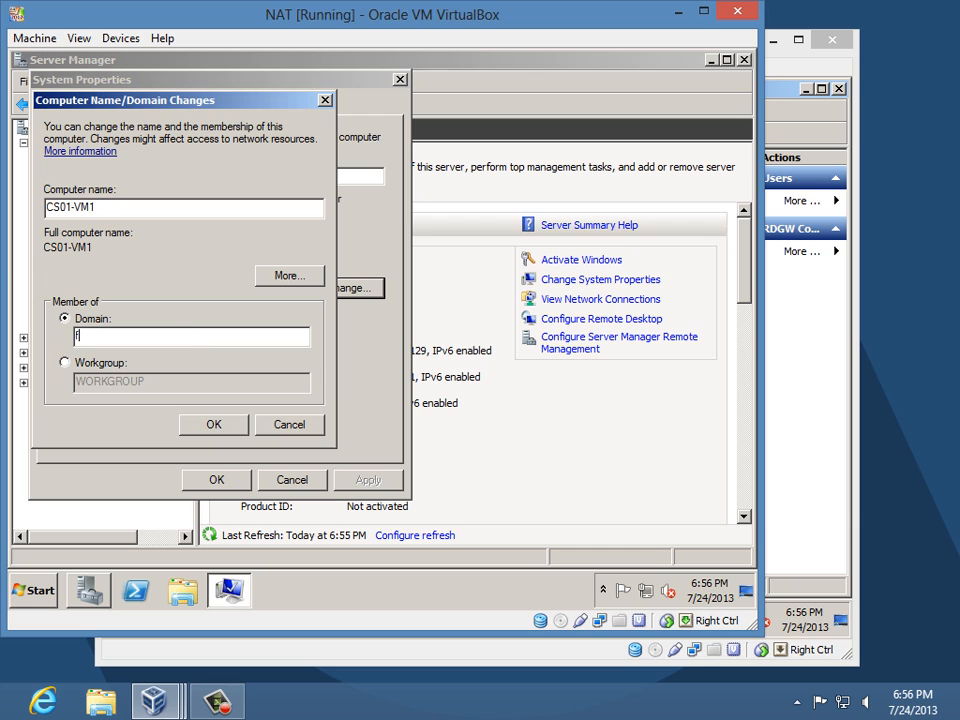
pyautogui.write('am.com')
pyautogui.press('Return')
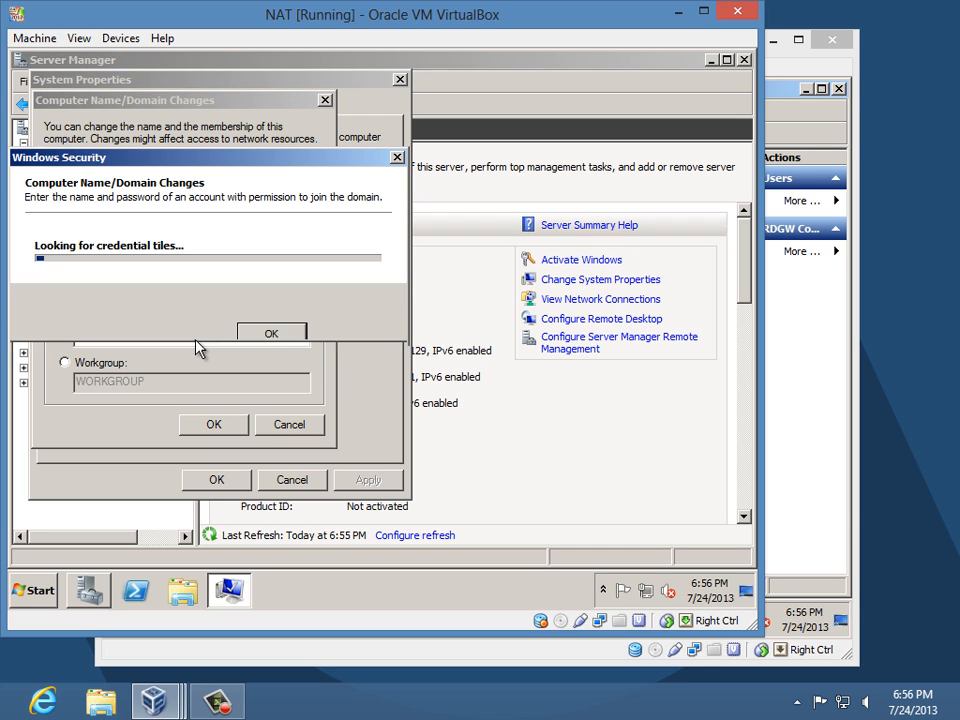
pyautogui.write('admin')
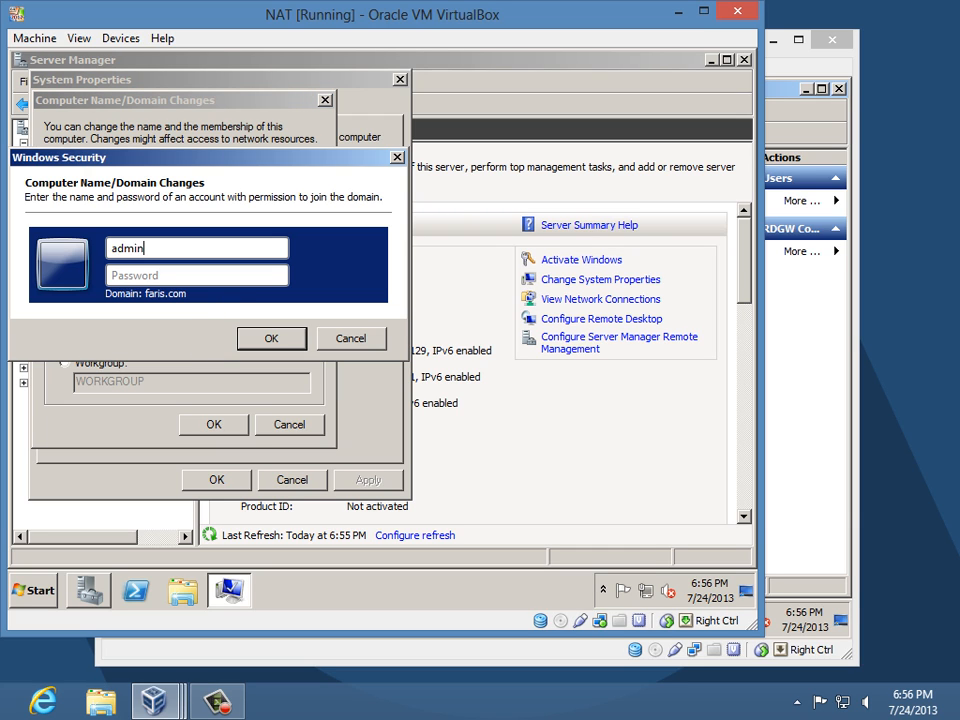
pyautogui.write('istrator')
pyautogui.press('Tab')
pyautogui.write('••')
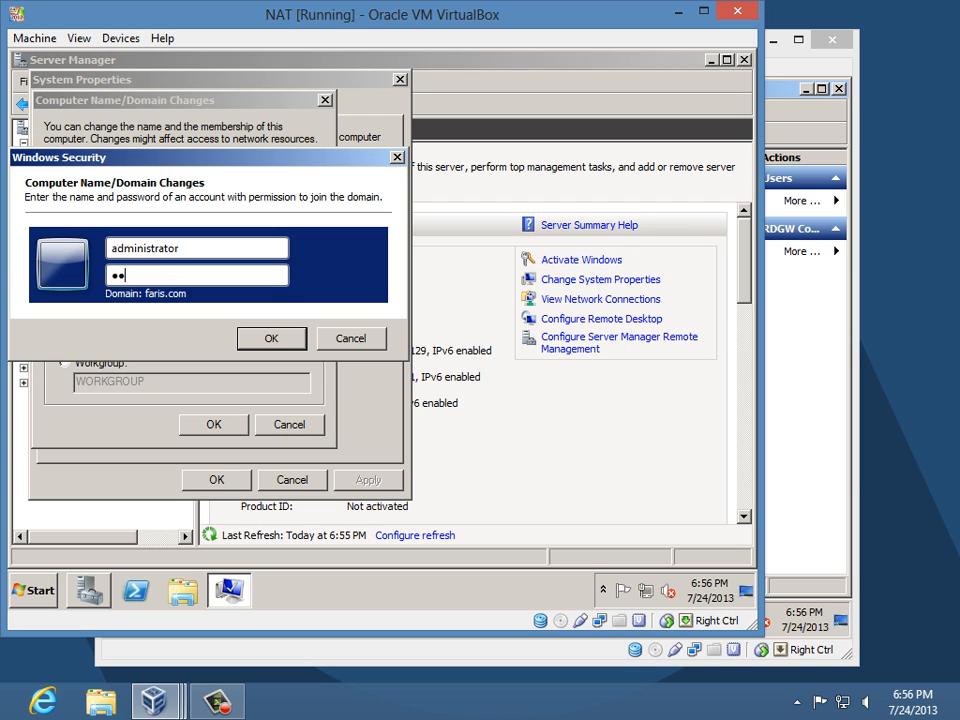
pyautogui.write('••••••')
pyautogui.press('Return')
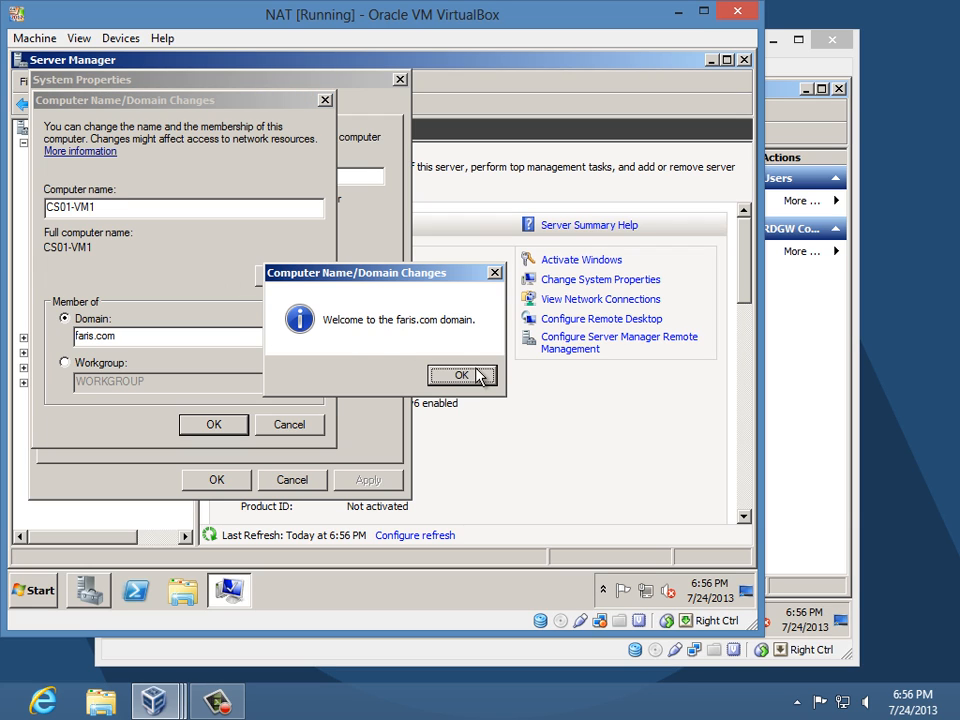
# - Acknowledge the domain welcome and restart-required messages, then close System Properties
pyautogui.click(478, 375)
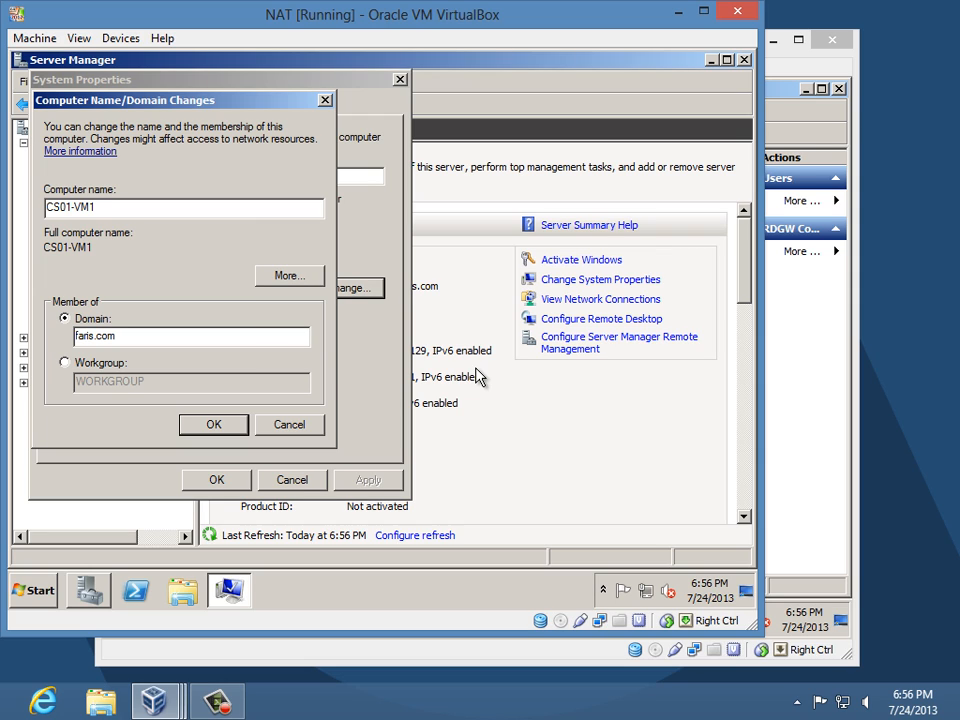
pyautogui.click(207, 424)
pyautogui.click(498, 341)
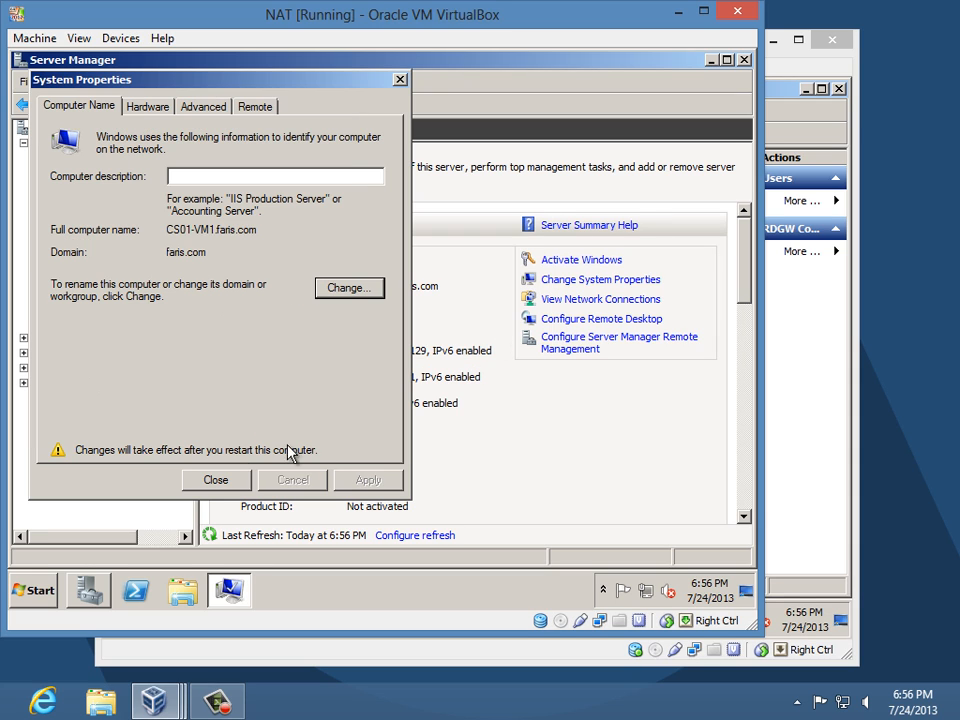
pyautogui.click(222, 481)
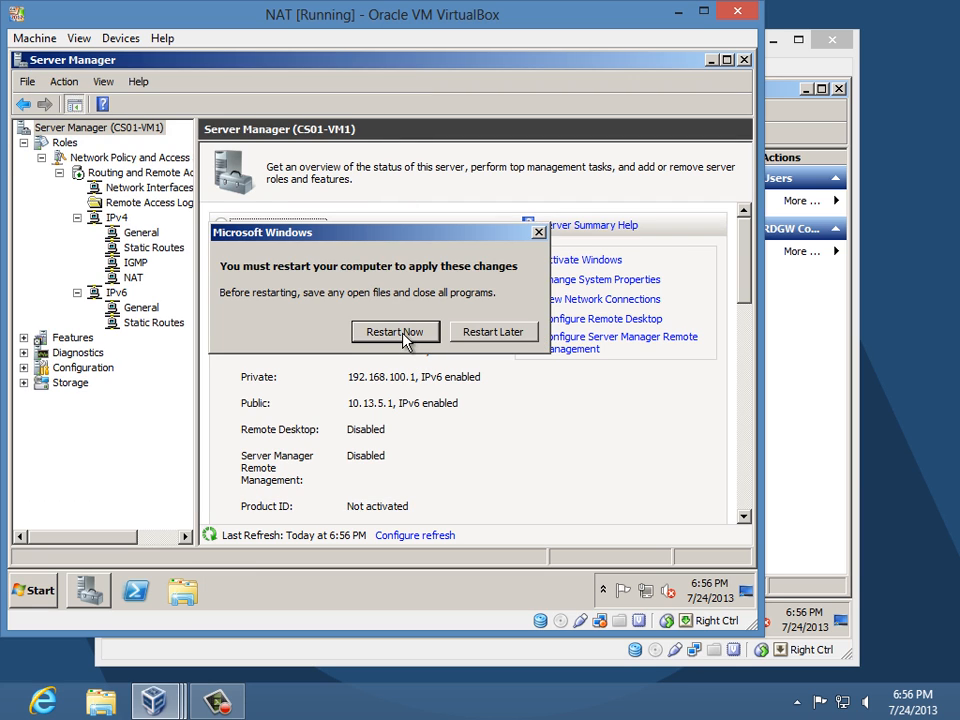
# - Restart the server now to apply the faris.com domain join
pyautogui.click(404, 340)
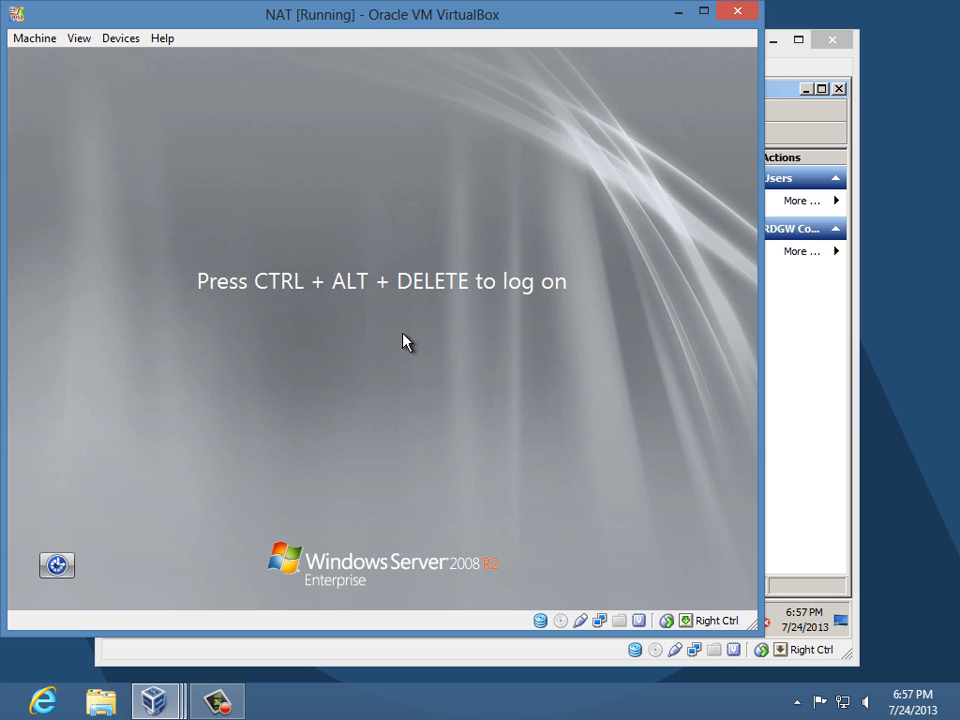
# - Log on as Other User with the faris domain administrator account and its password
pyautogui.hotkey('ctrl', 'Delete')
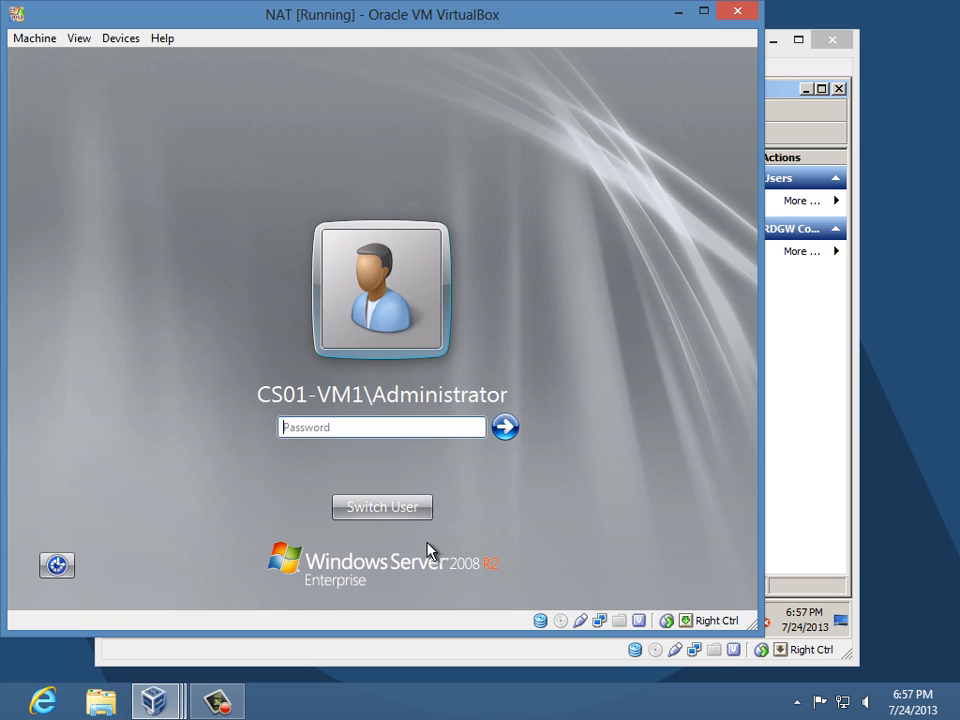
pyautogui.click(418, 508)
pyautogui.click(466, 378)
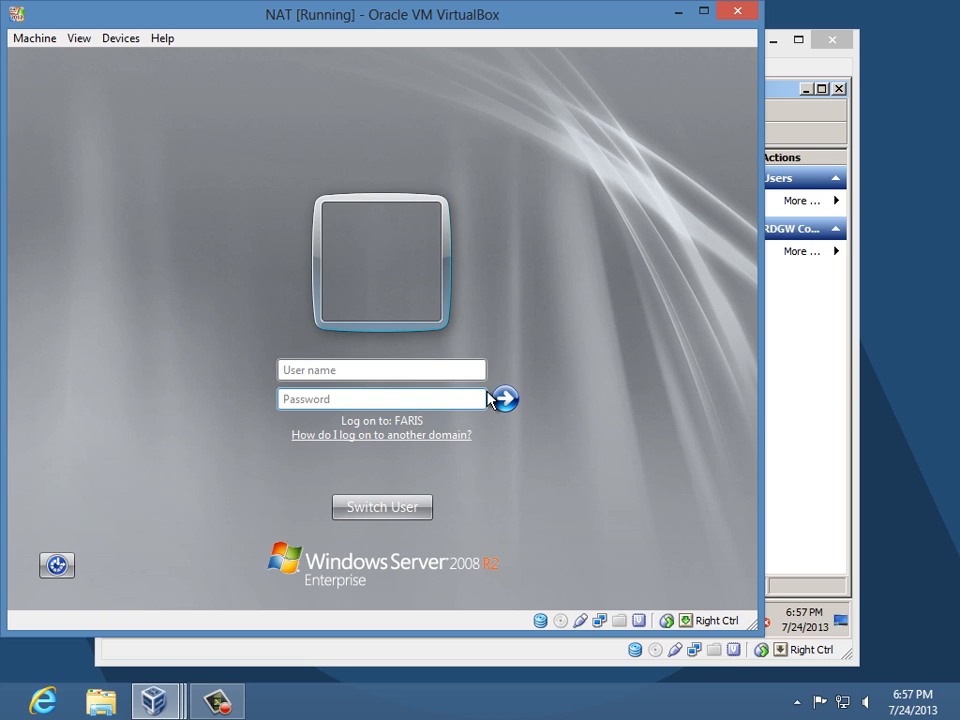
pyautogui.write('faris\\a')
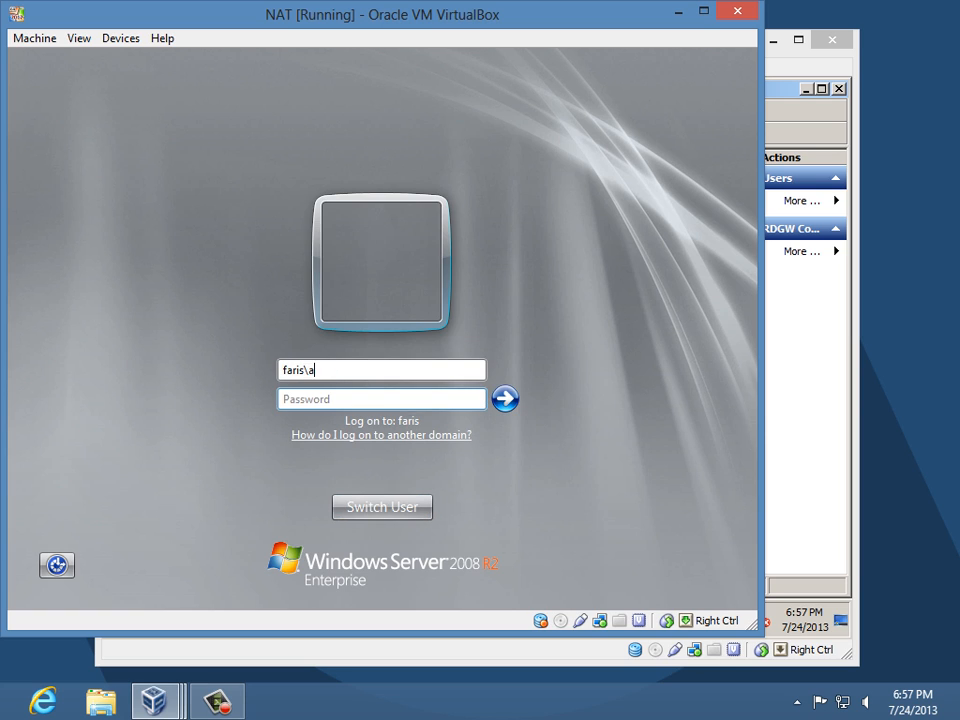
pyautogui.write('dministrator')
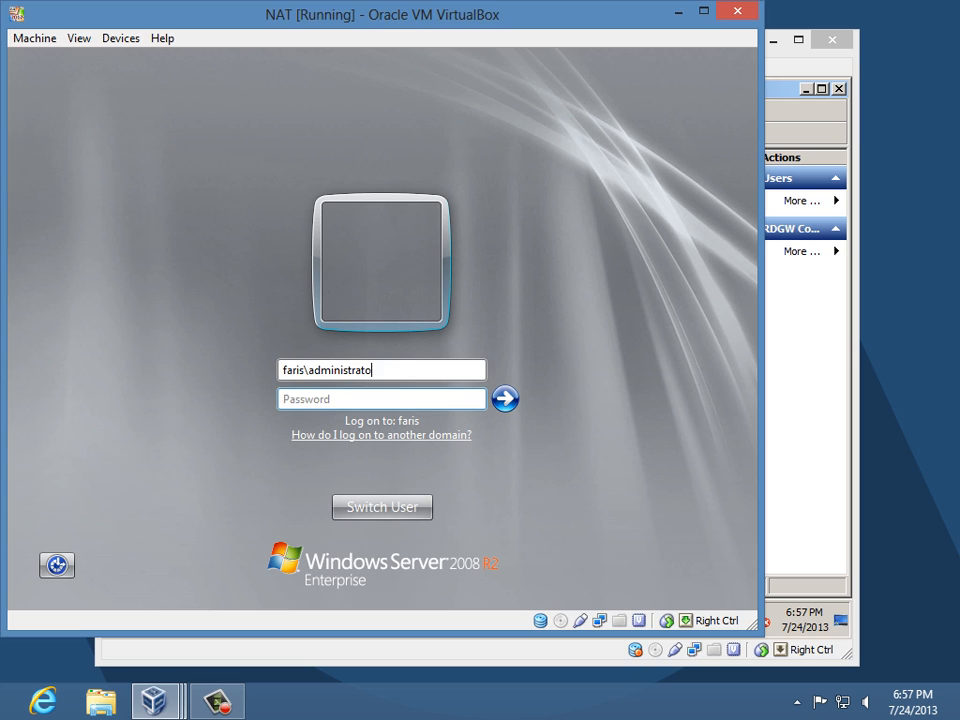
pyautogui.press('Tab')
pyautogui.write('P@ssw0rd')
pyautogui.press('BackSpace')
pyautogui.press('BackSpace')
pyautogui.press('BackSpace')
pyautogui.press('BackSpace')
pyautogui.press('BackSpace')
pyautogui.press('BackSpace')
pyautogui.press('BackSpace')
pyautogui.press('BackSpace')
pyautogui.write('P@ssw0rd')
pyautogui.press('Return')
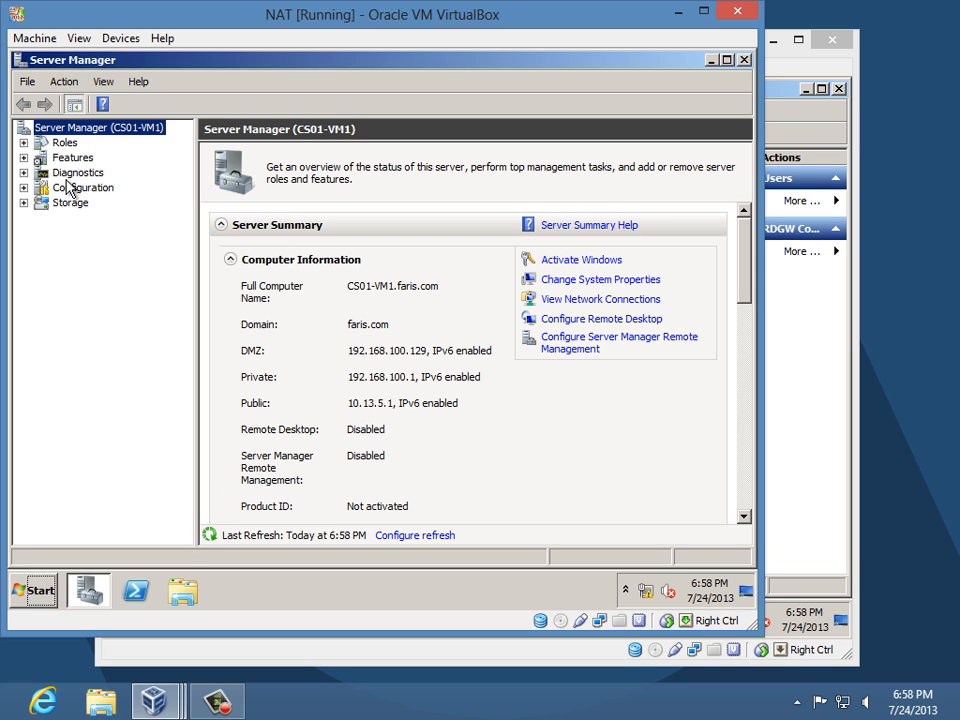
# - Launch the Add Roles Wizard from Server Manager's Roles node
pyautogui.click(63, 144)
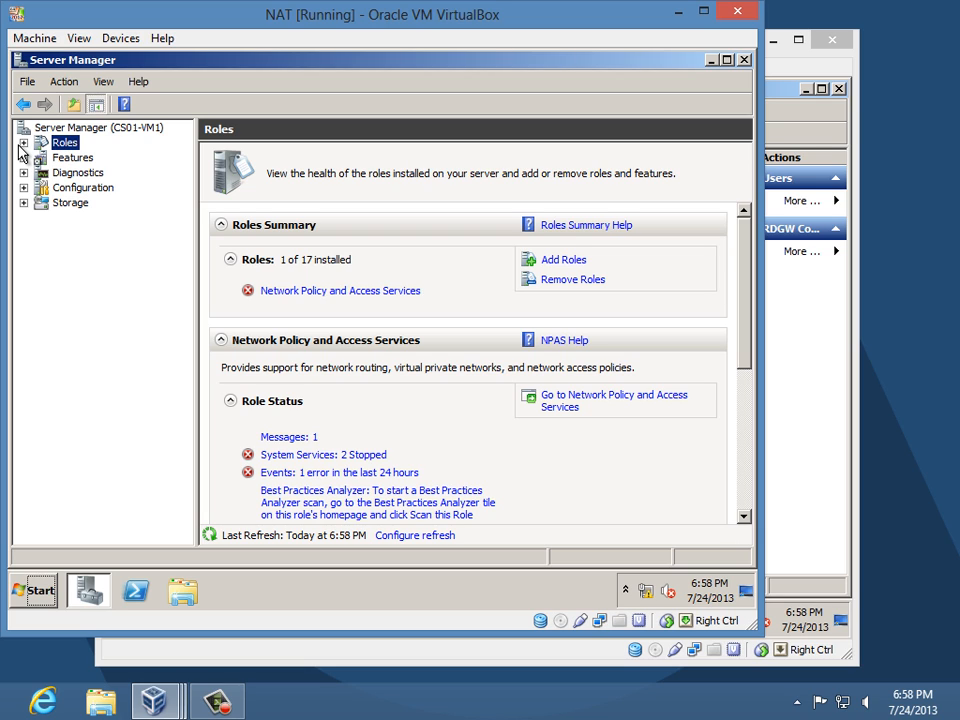
pyautogui.click(22, 143)
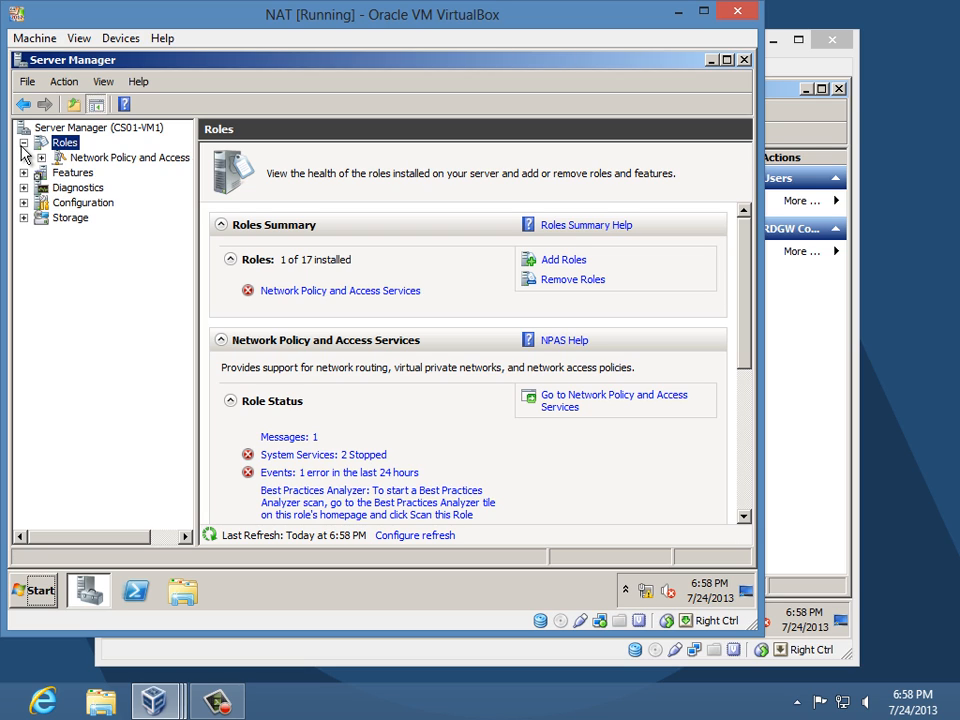
pyautogui.click(585, 263)
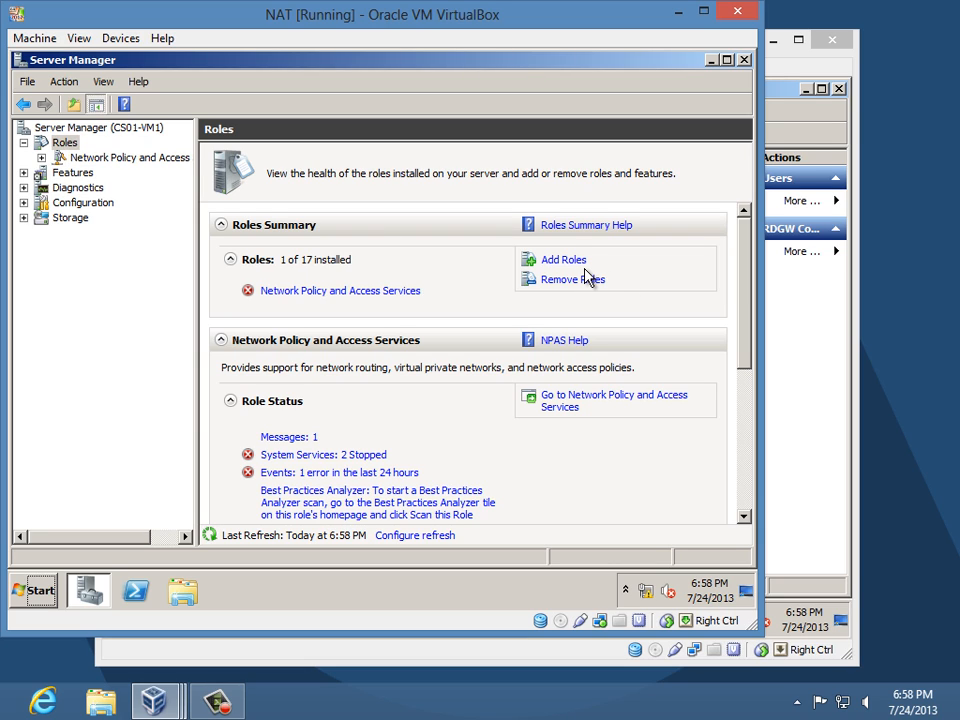
pyautogui.click(567, 265)
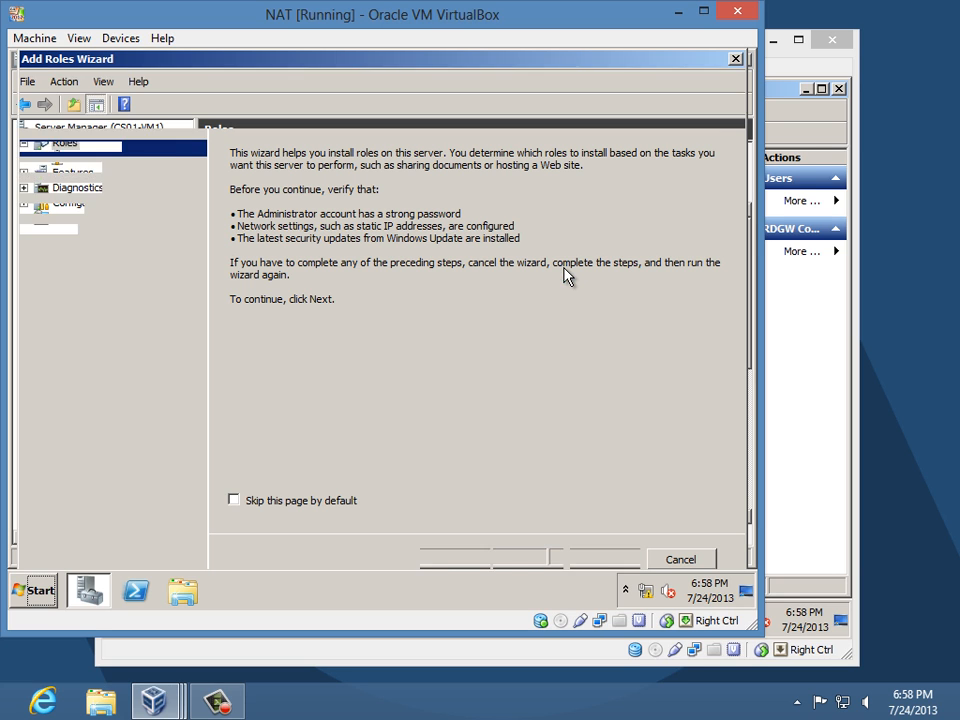
# - Select Remote Desktop Services in the Add Roles Wizard and advance to Select Role Services
pyautogui.click(523, 565)
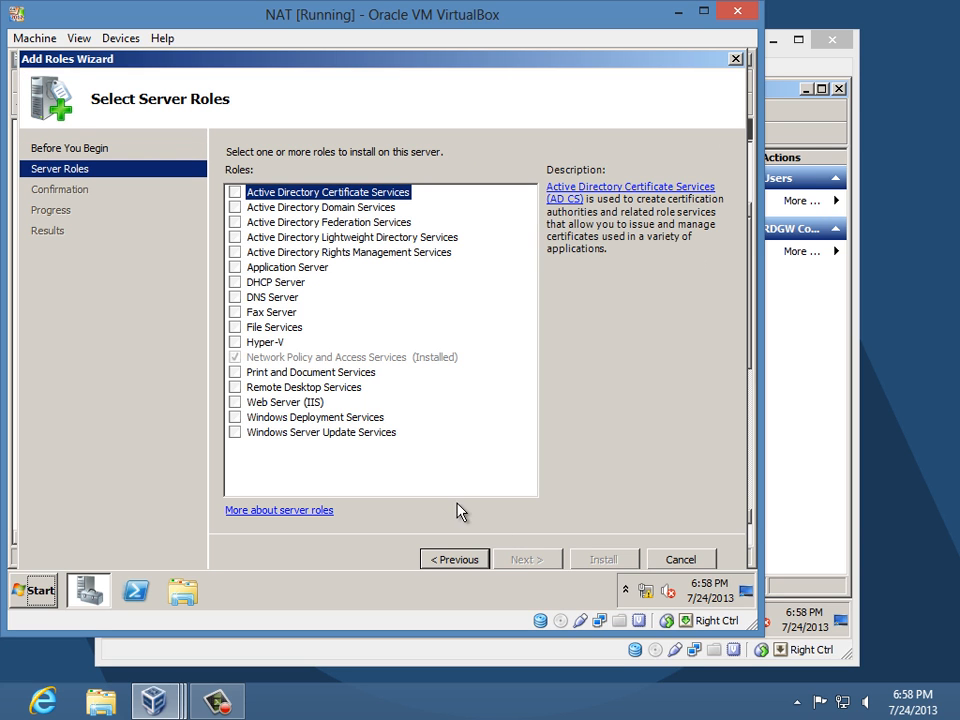
pyautogui.click(234, 388)
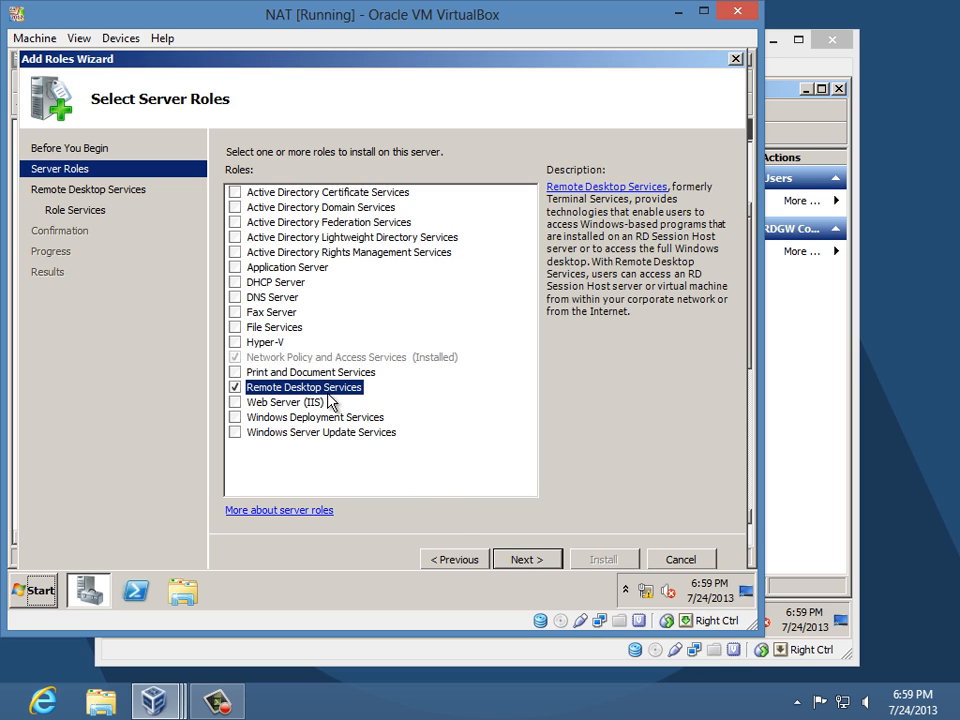
pyautogui.click(519, 562)
pyautogui.click(524, 562)
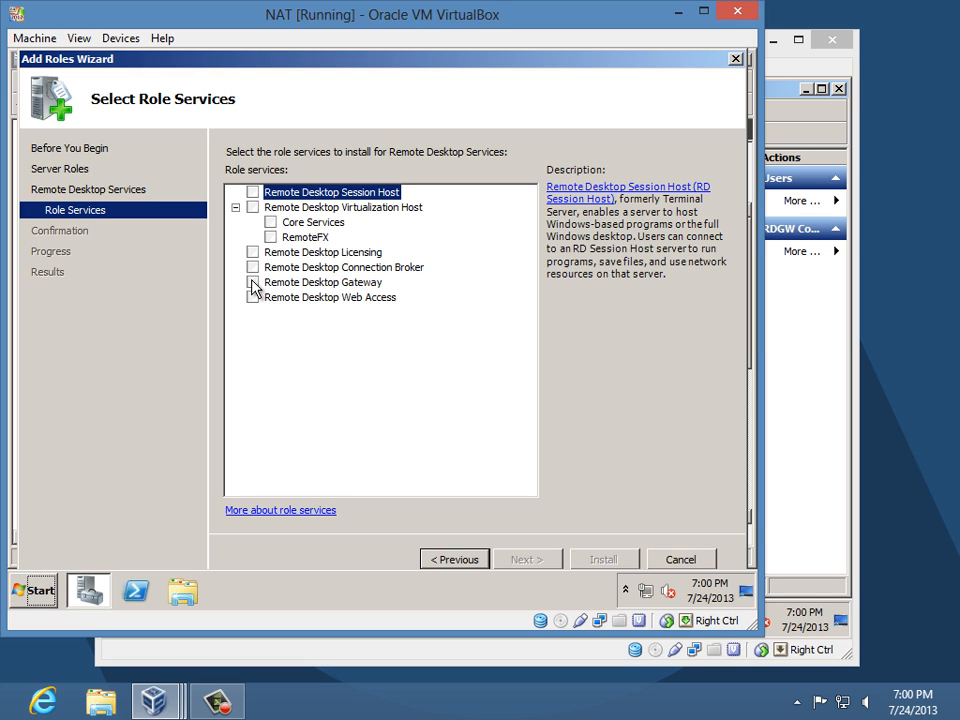
# - Select Remote Desktop Gateway, accept its required role services, and proceed to the SSL certificate page
pyautogui.click(252, 283)
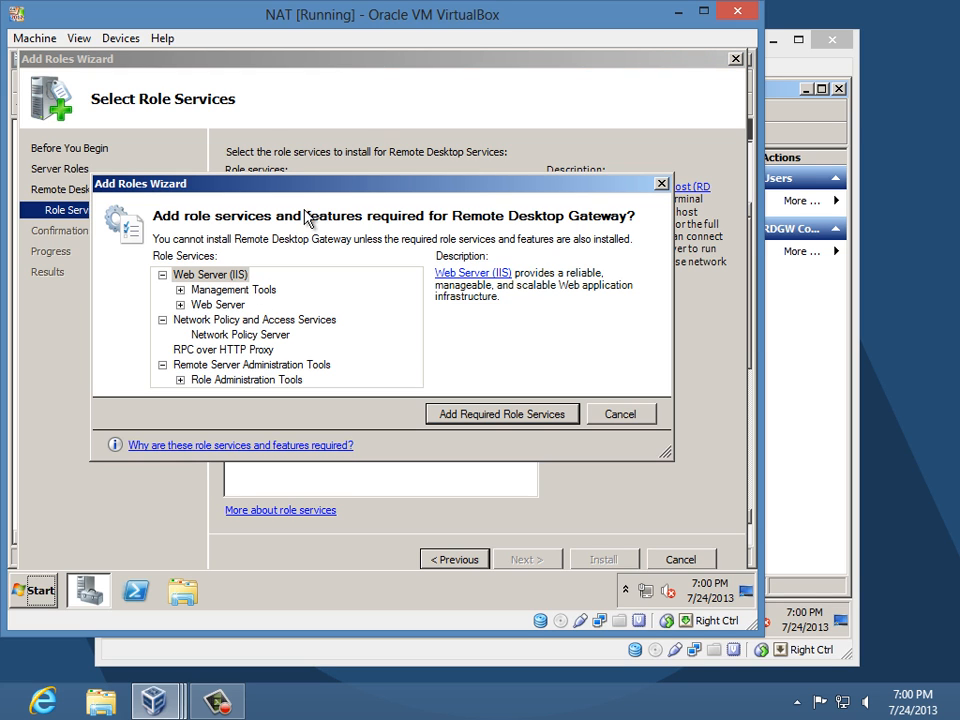
pyautogui.moveTo(310, 190); pyautogui.dragTo(335, 342)
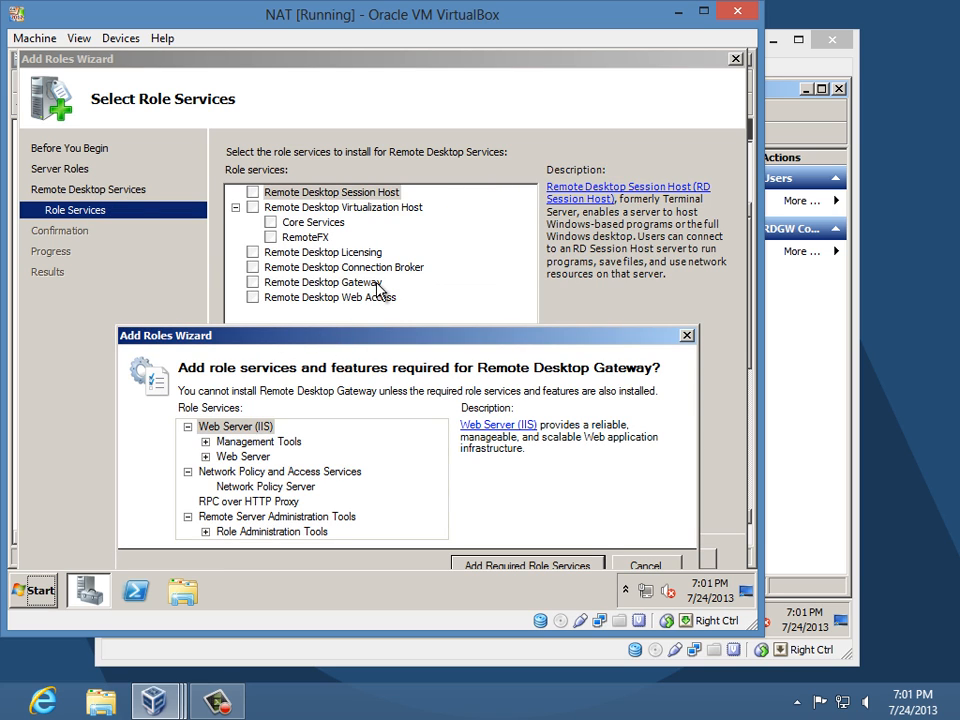
pyautogui.moveTo(281, 340); pyautogui.dragTo(274, 140)
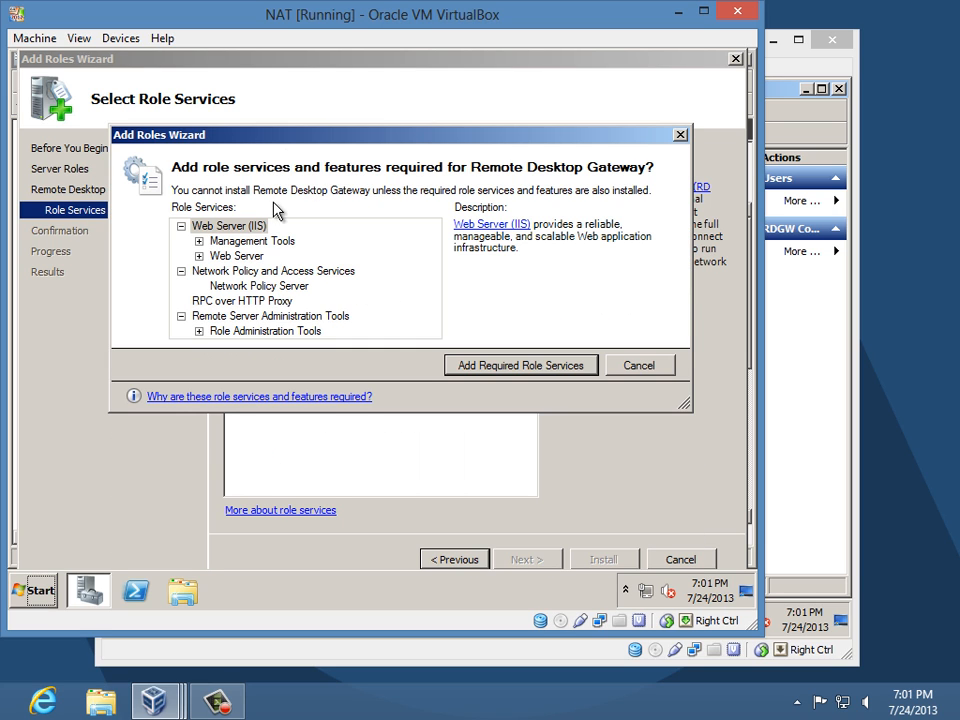
pyautogui.click(501, 366)
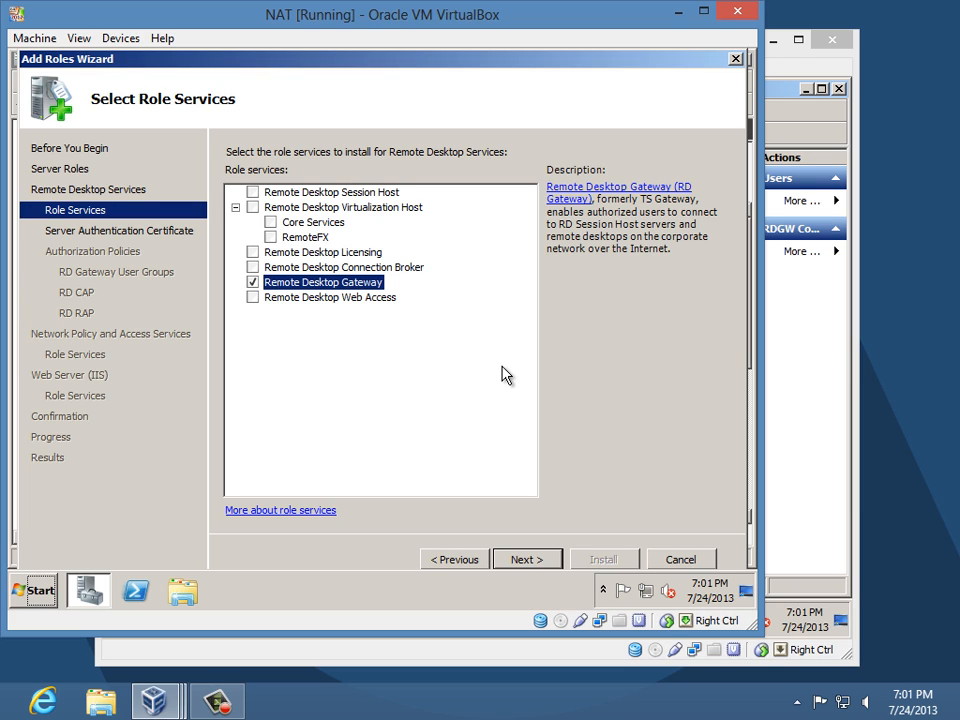
pyautogui.click(540, 563)
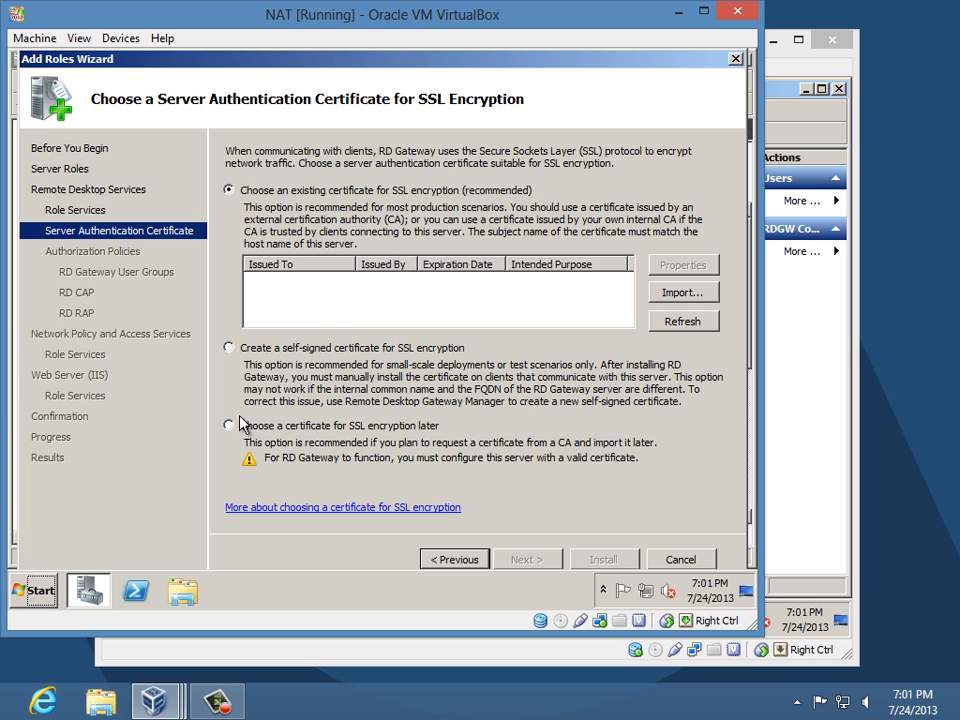
# - Choose to create a new self-signed certificate for RD Gateway SSL encryption
pyautogui.click(229, 348)
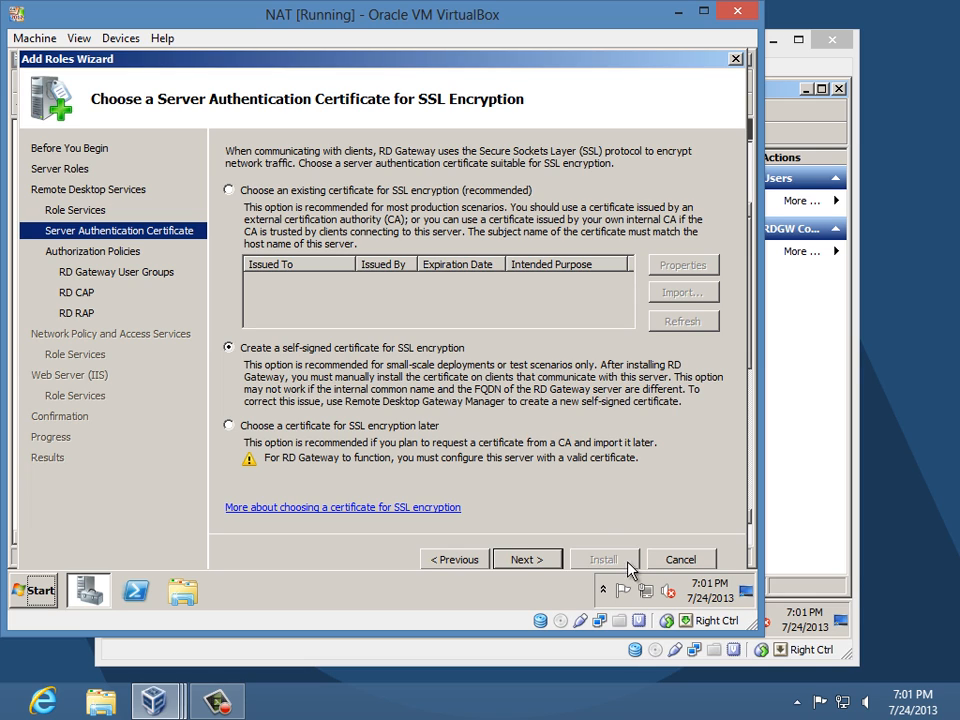
# - Advance to the Authorization Policies page, keeping 'Now' for creating the RD CAP and RD RAP
pyautogui.click(525, 559)
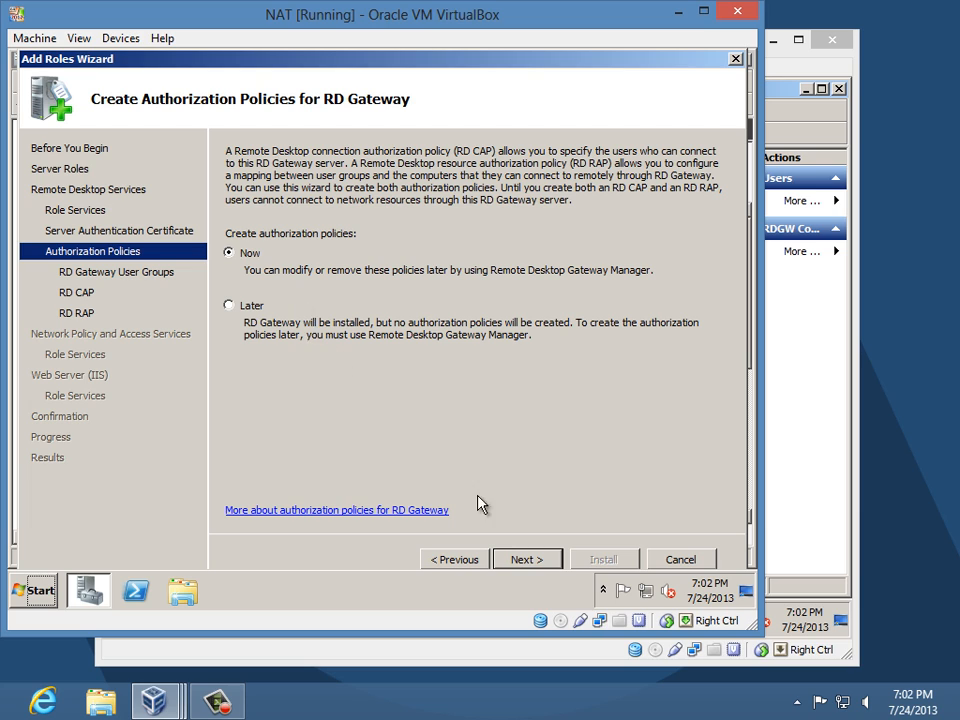
# - Add the 'rdgw users' group next to Administrators as allowed RD Gateway users, then continue to the RD CAP page
pyautogui.click(526, 559)
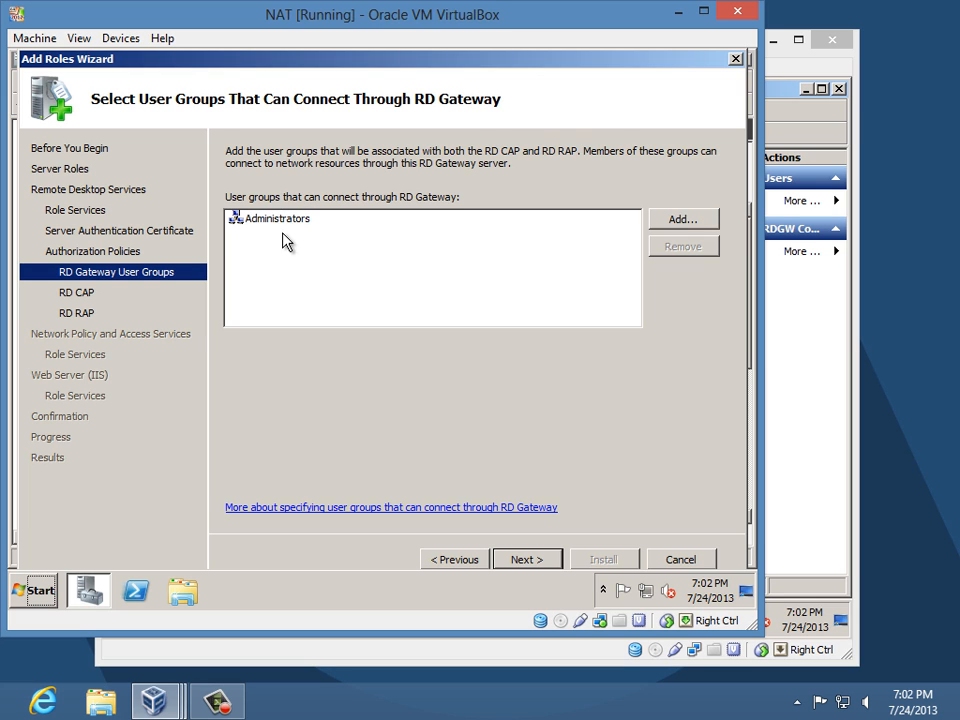
pyautogui.click(681, 219)
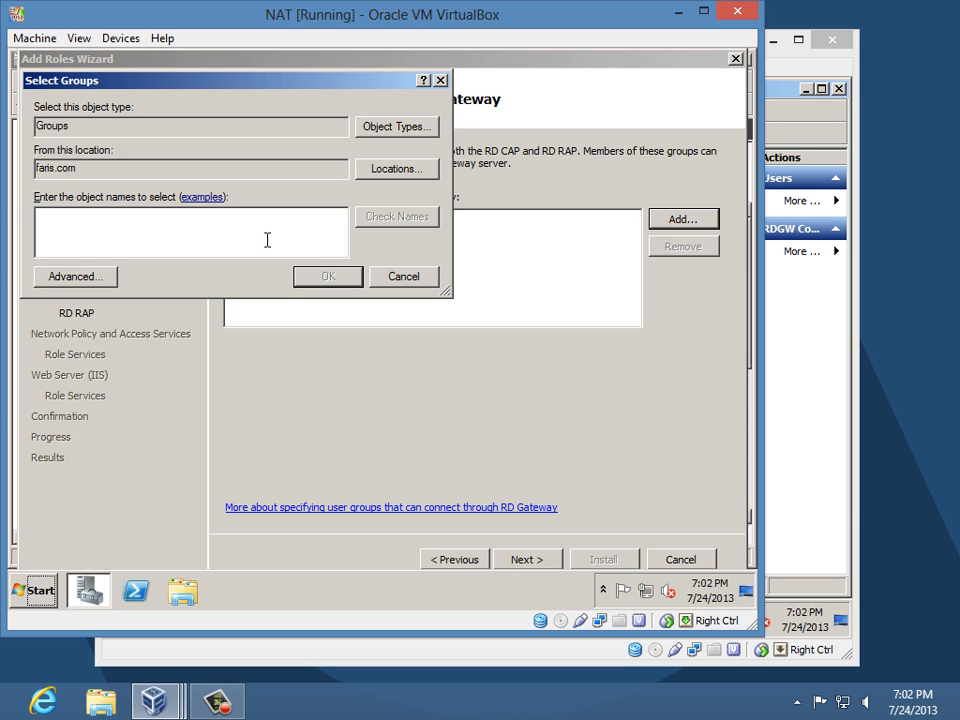
pyautogui.write('rd')
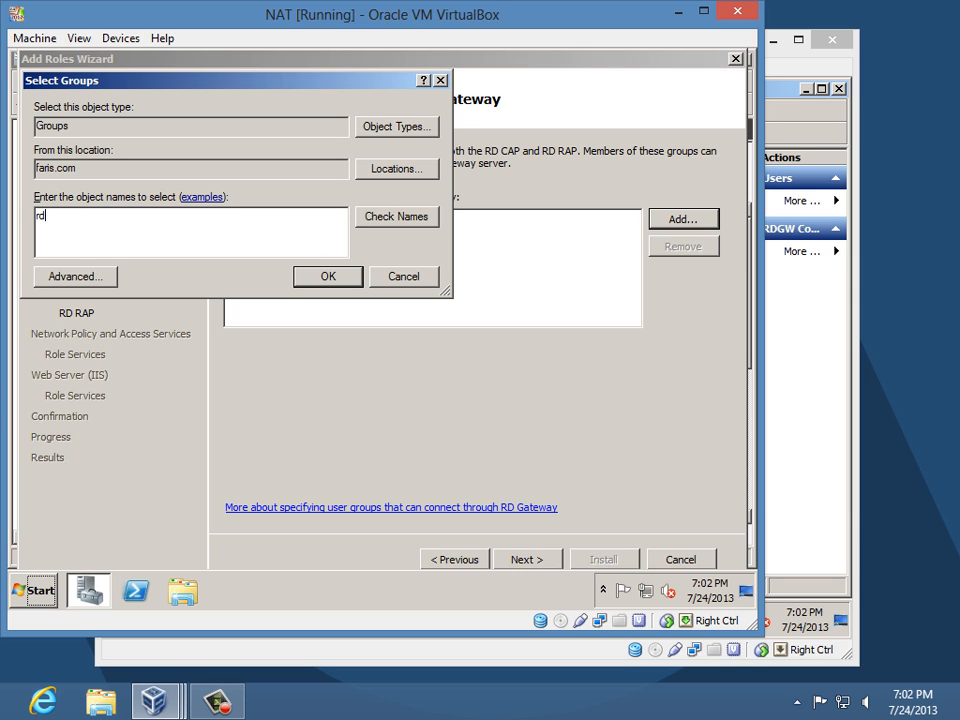
pyautogui.write('gw users')
pyautogui.press('Return')
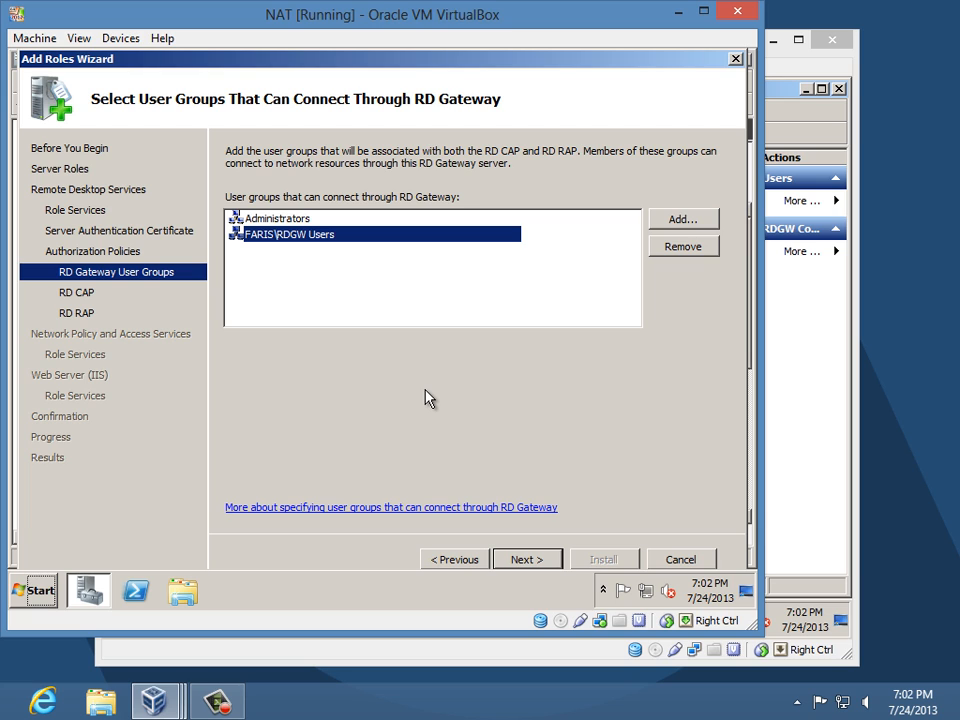
pyautogui.click(524, 562)
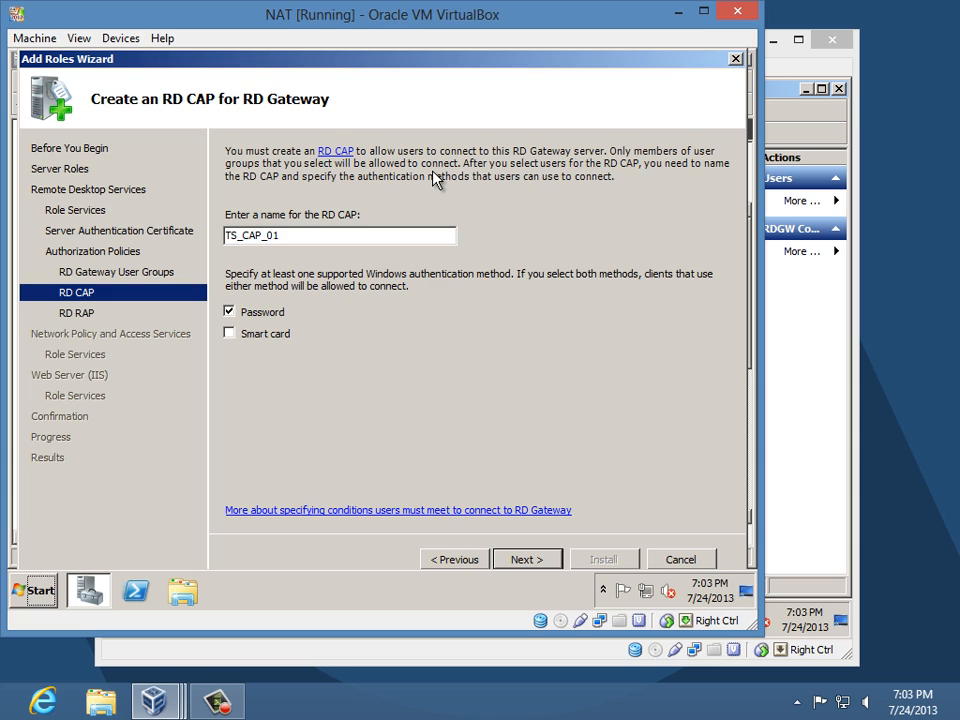
# - Page back and forth between the user groups and TS_CAP_01 pages, ending on the TS_RAP_01 page
pyautogui.click(452, 559)
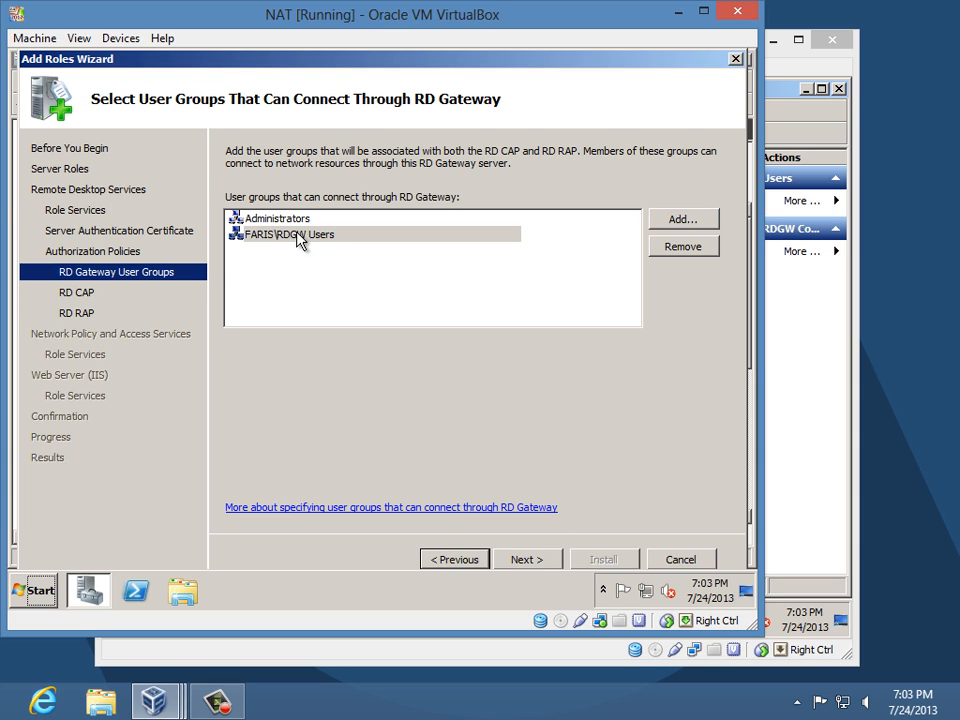
pyautogui.click(540, 562)
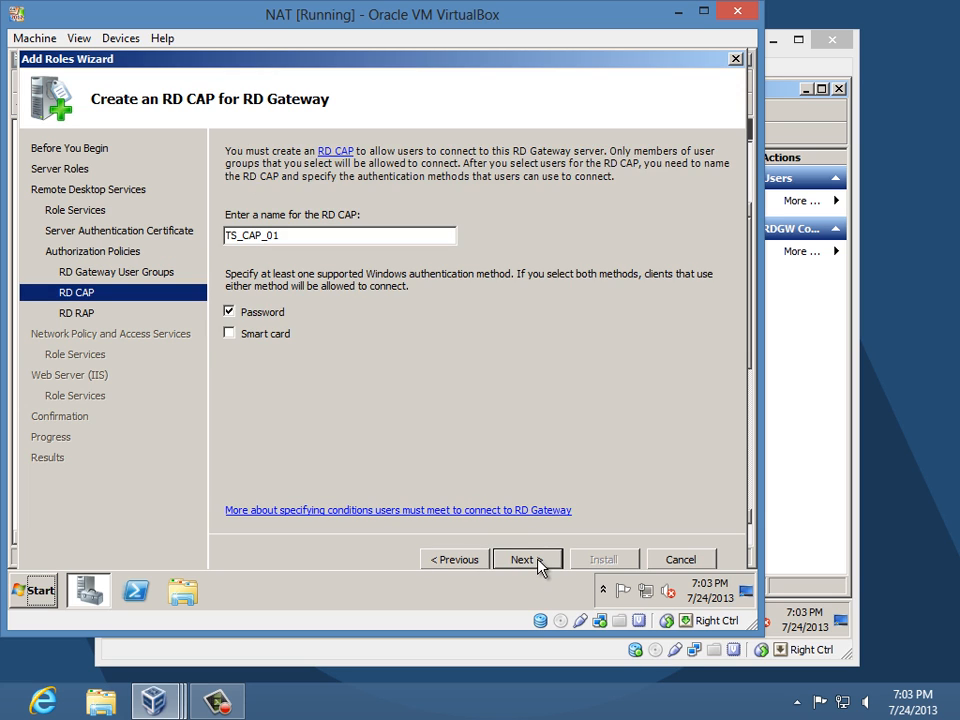
pyautogui.click(540, 562)
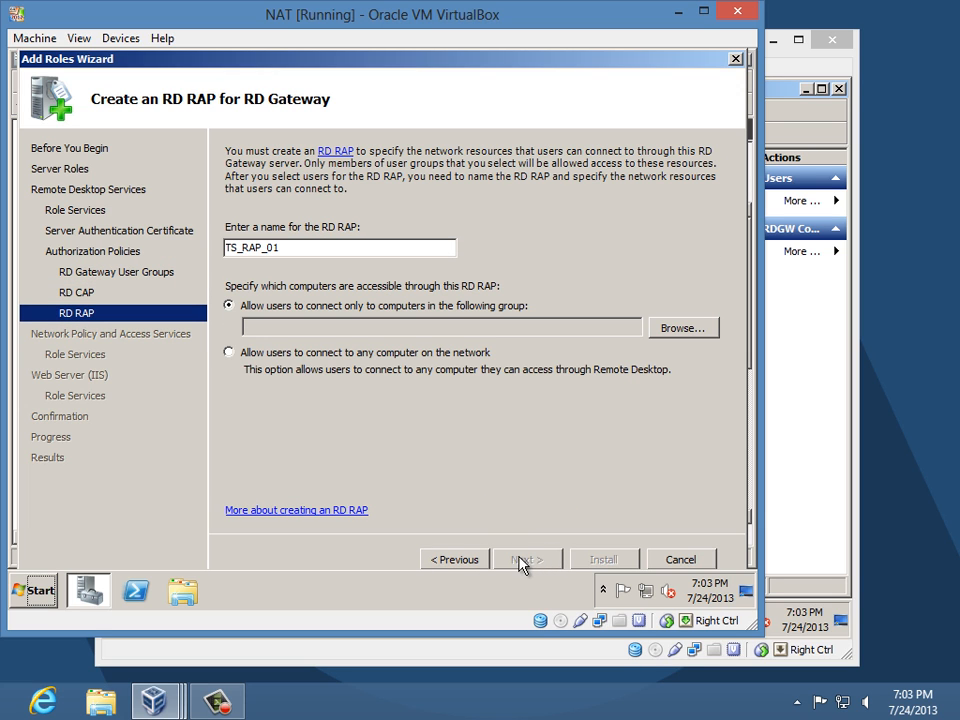
pyautogui.click(450, 564)
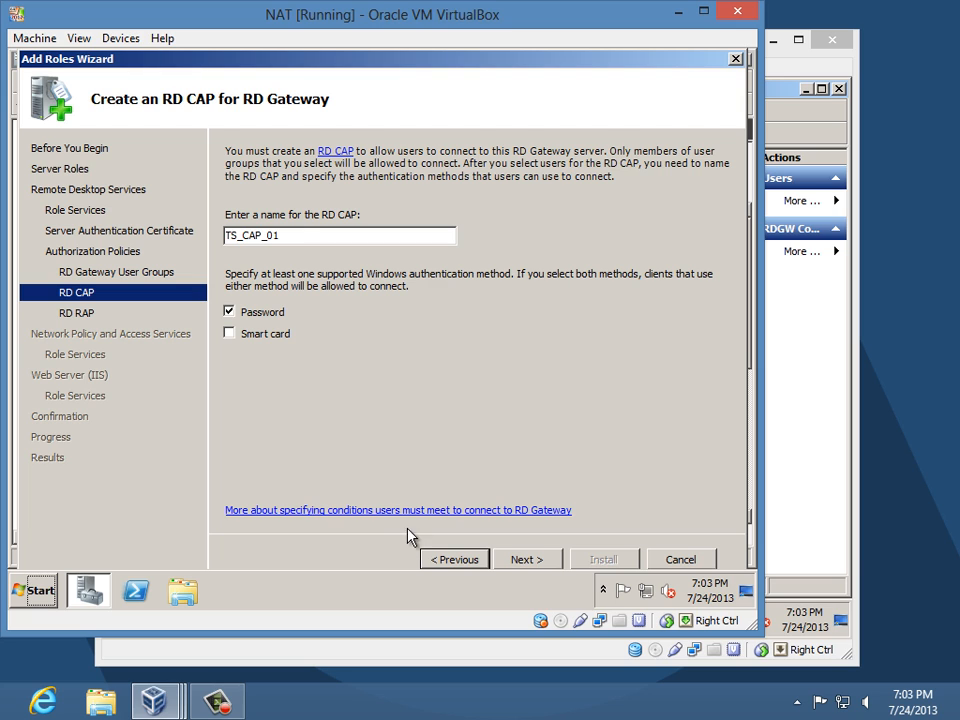
pyautogui.click(454, 560)
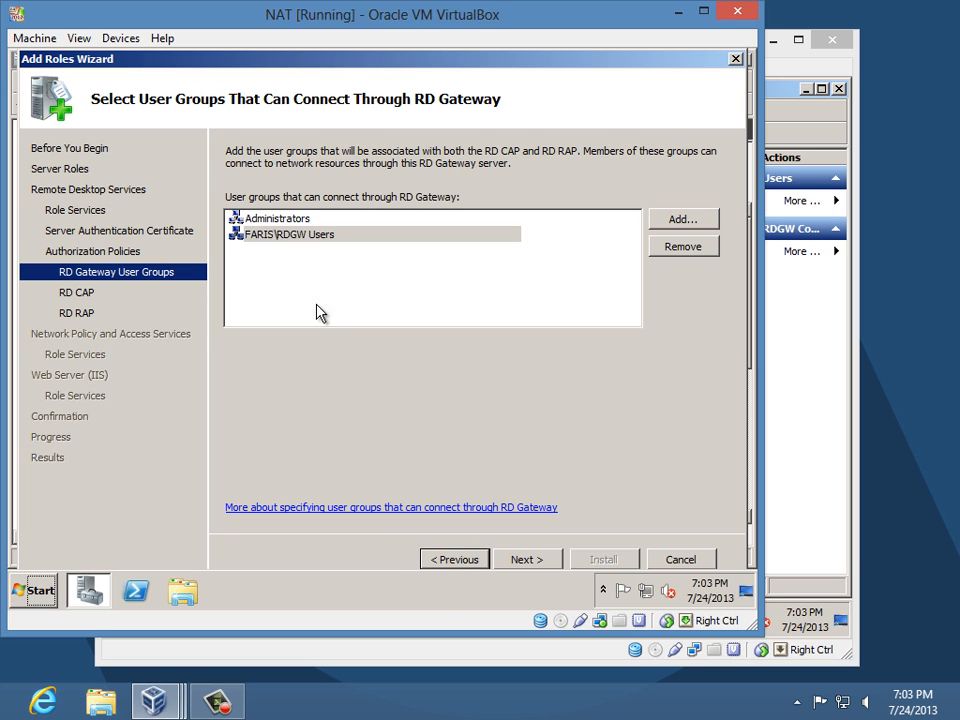
pyautogui.click(522, 558)
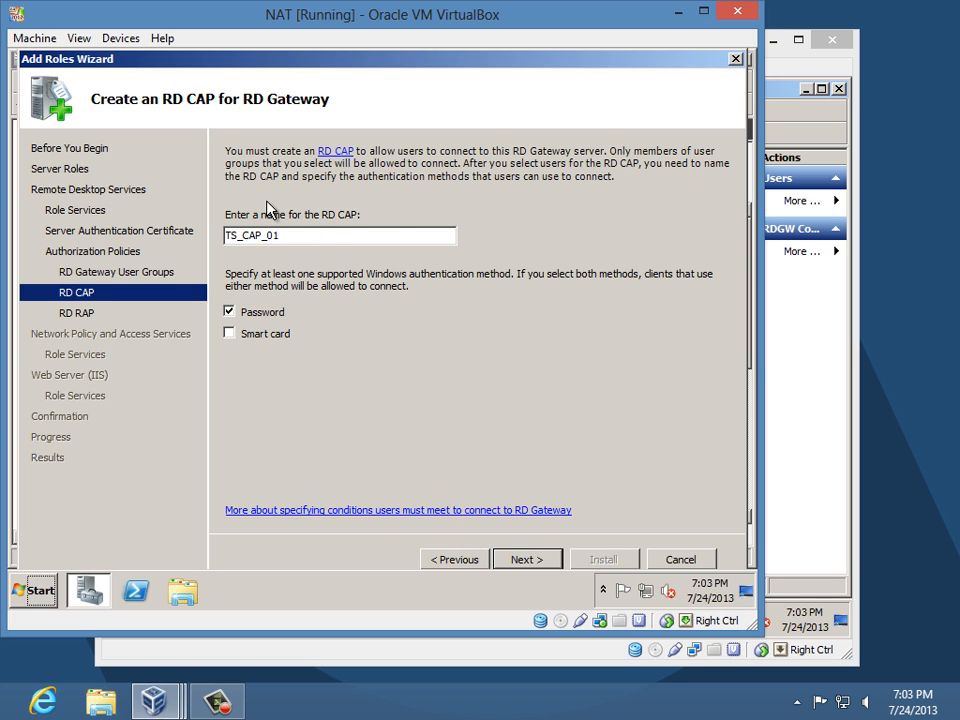
pyautogui.click(459, 564)
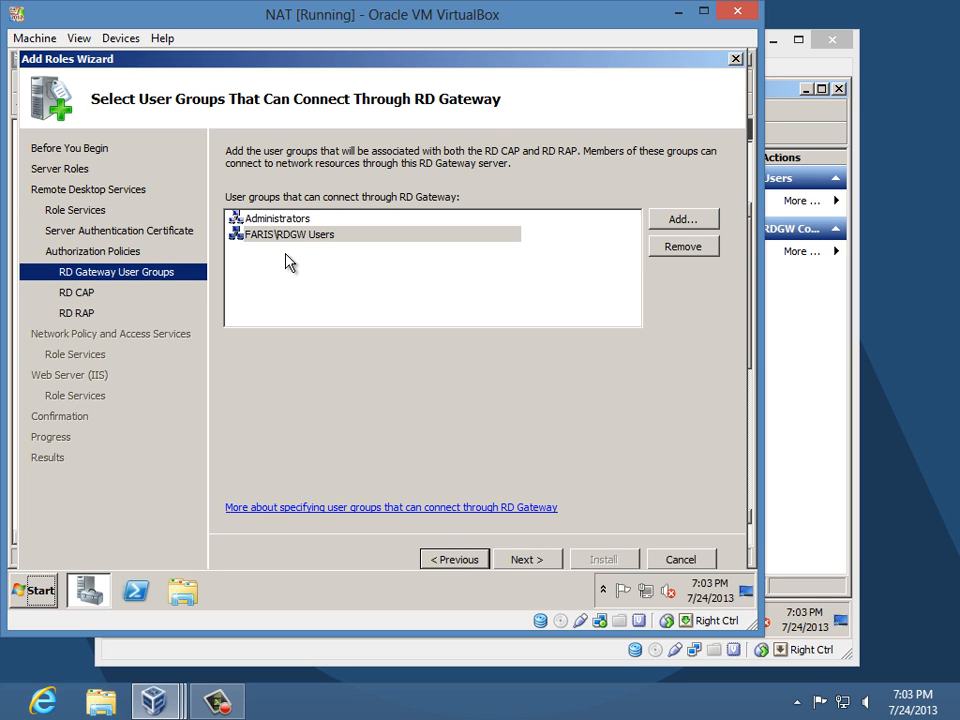
pyautogui.click(546, 572)
pyautogui.click(546, 566)
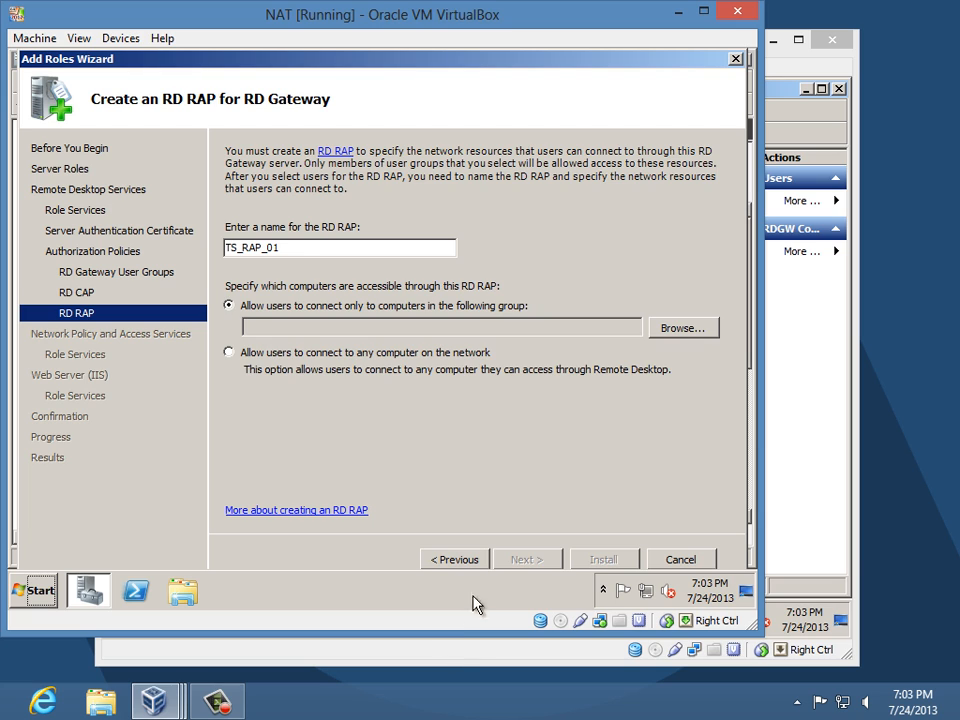
pyautogui.click(466, 566)
pyautogui.click(466, 566)
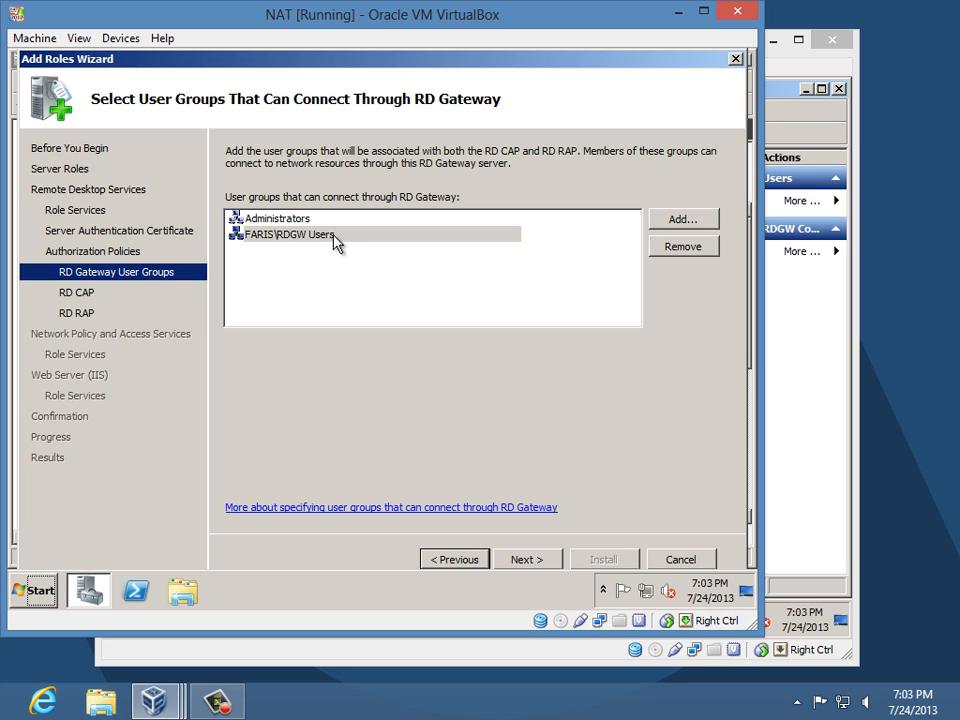
pyautogui.click(512, 559)
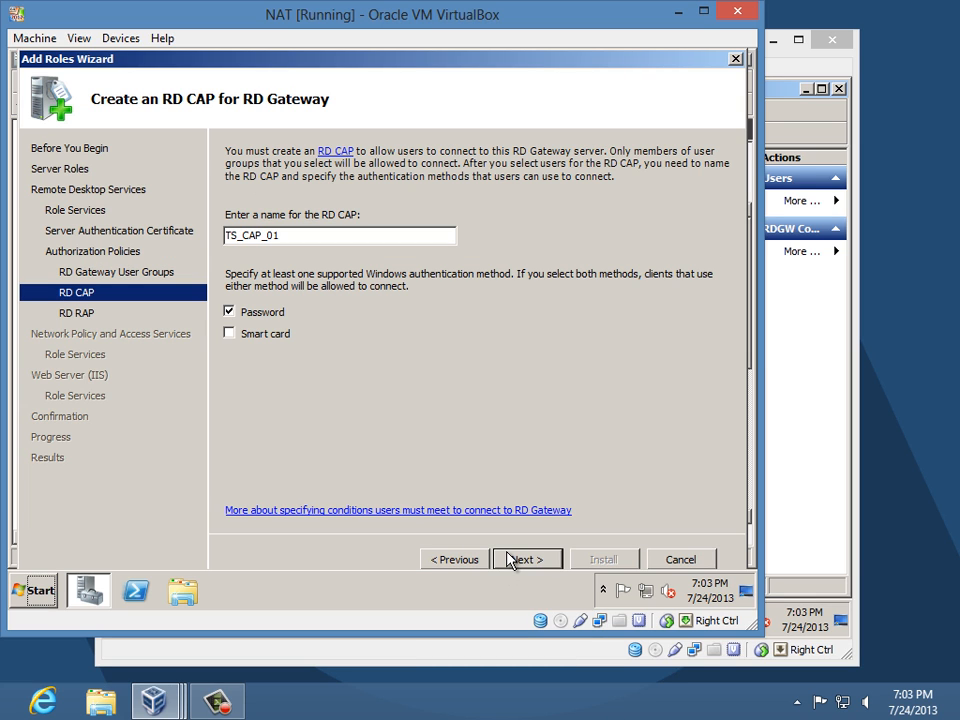
pyautogui.click(512, 560)
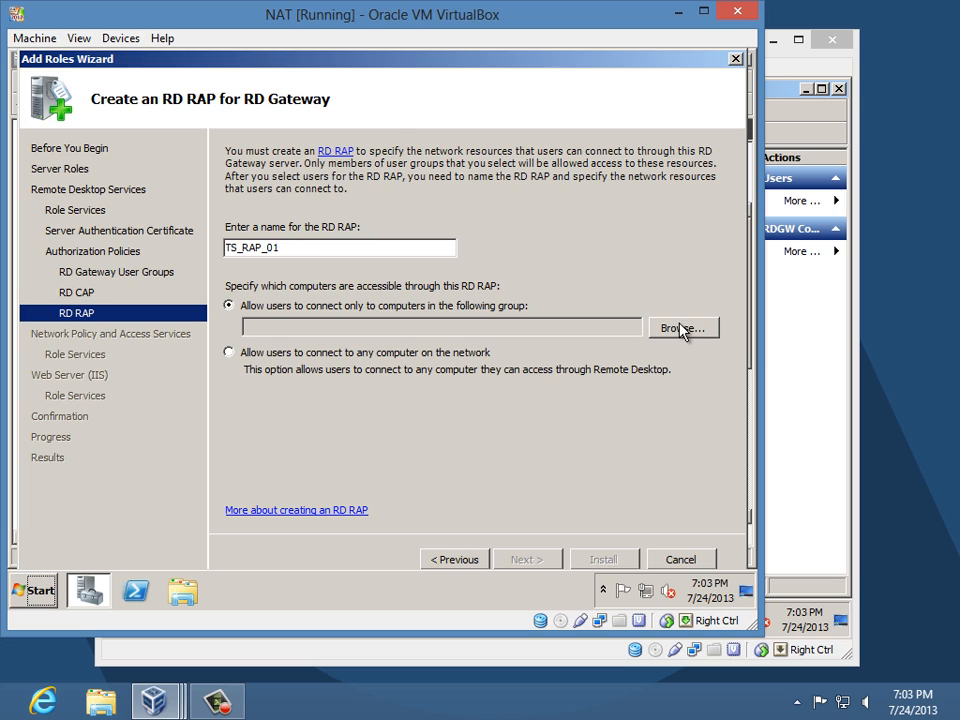
# - Limit the RD RAP to computers in the 'rdgw computers' group
pyautogui.click(687, 328)
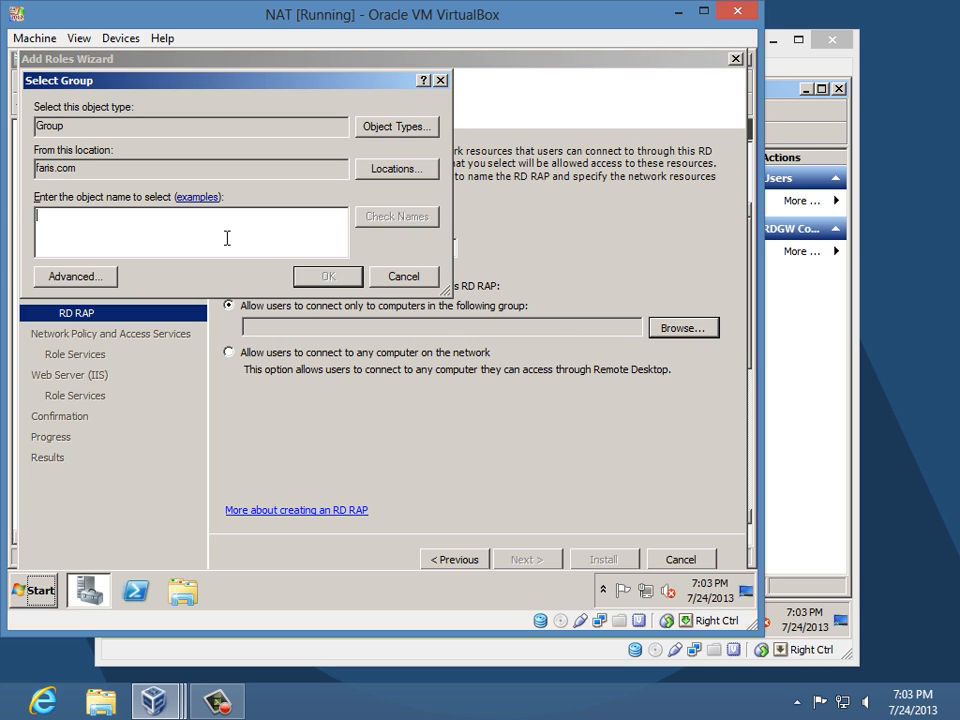
pyautogui.write('rdgw')
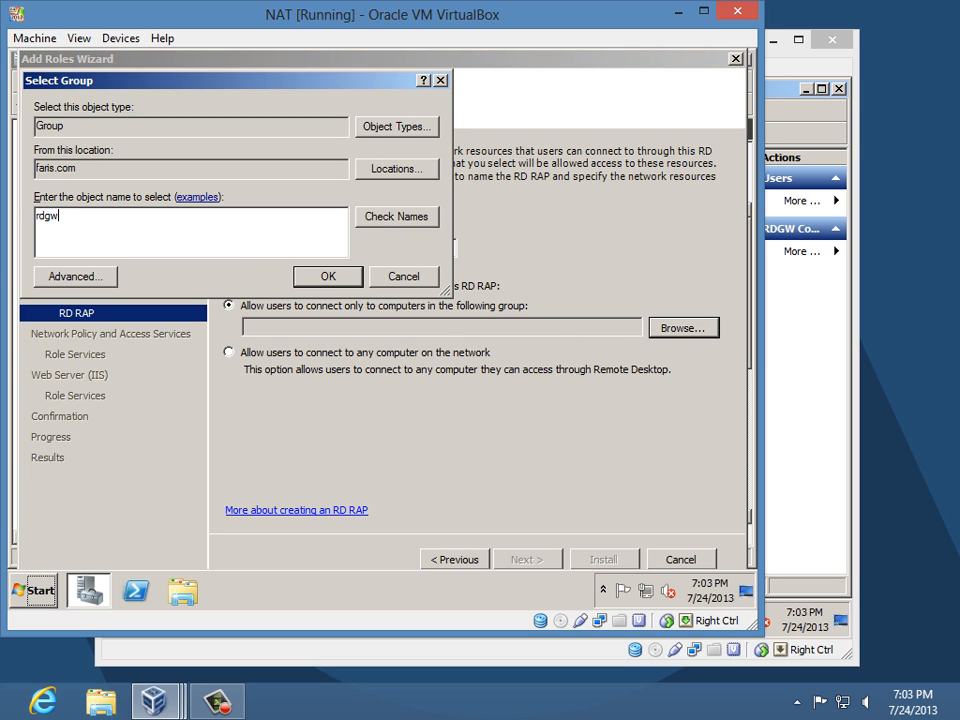
pyautogui.write(' computers')
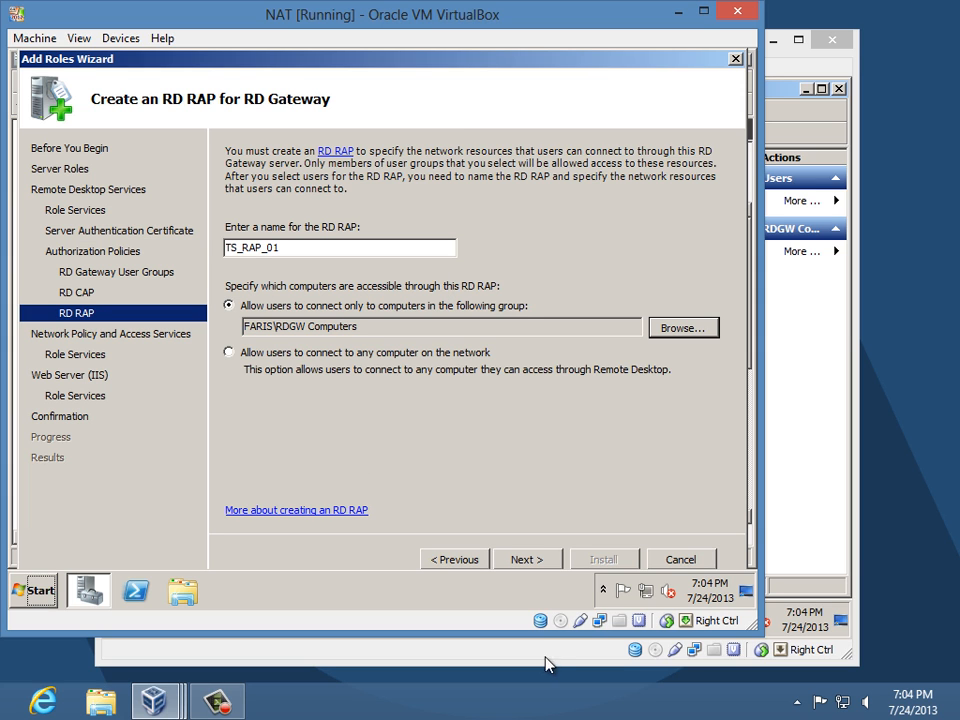
pyautogui.click(540, 563)
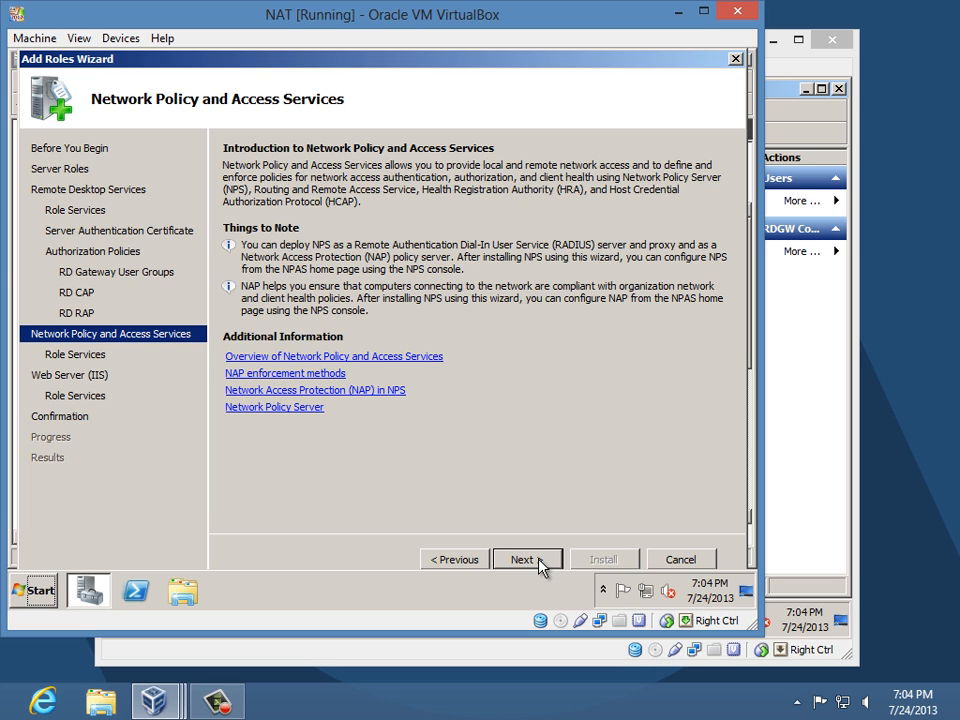
# - Page through the Network Policy Server and Web Server (IIS) role service pages to the confirmation summary
pyautogui.click(540, 563)
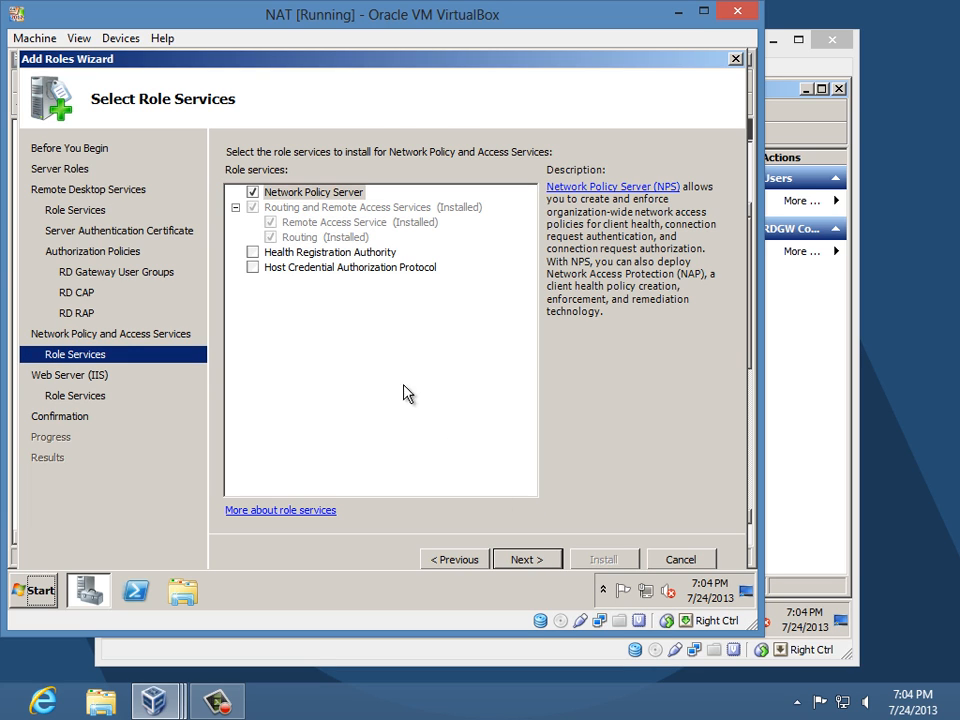
pyautogui.click(540, 563)
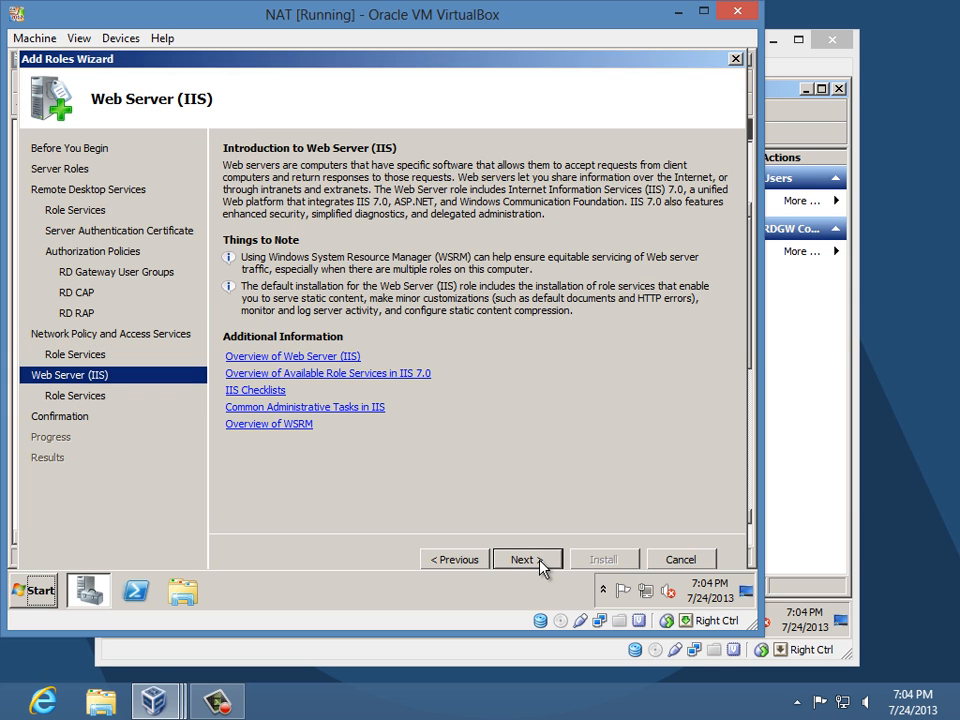
pyautogui.click(522, 560)
pyautogui.click(522, 560)
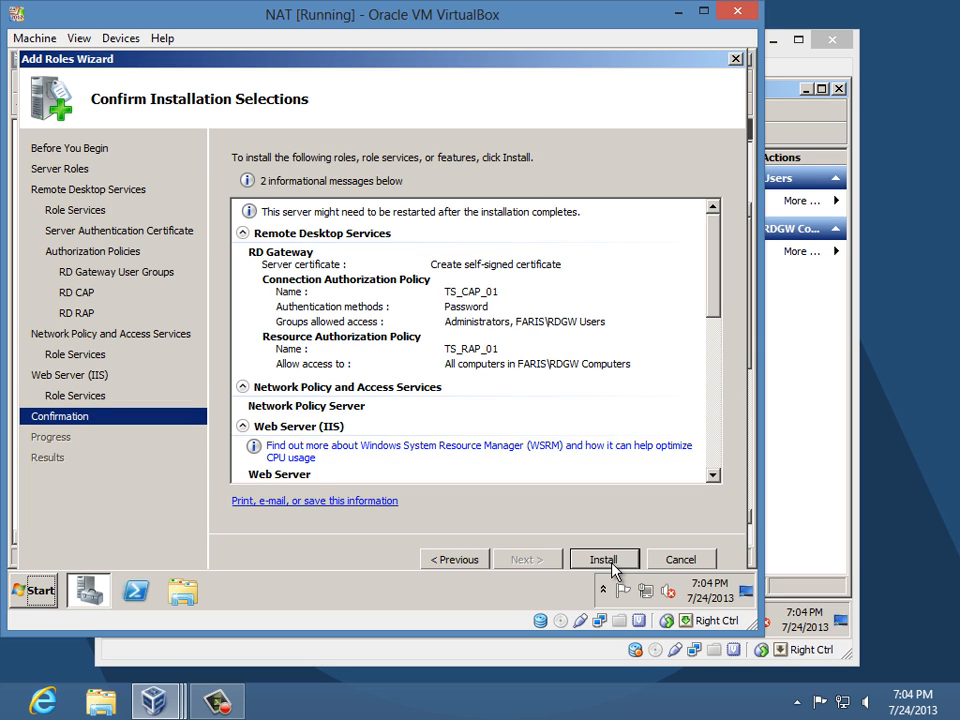
# - Install the roles listed on the Confirm Installation Selections page
pyautogui.click(607, 565)
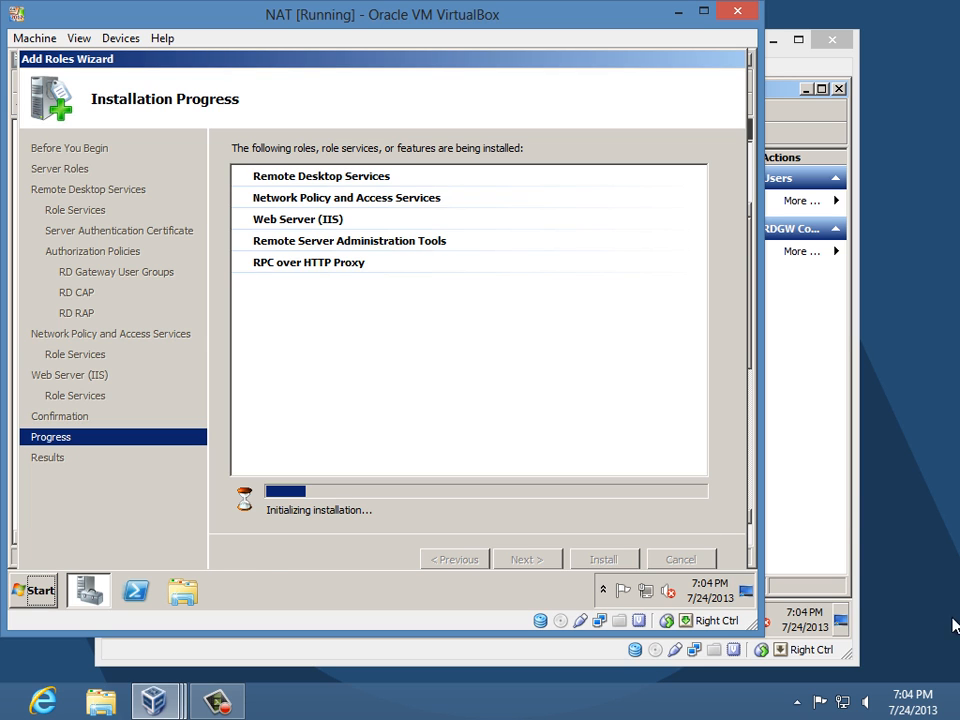
# - Switch to the DC machine and view CS01-VM2's server summary and system properties
pyautogui.click(797, 486)
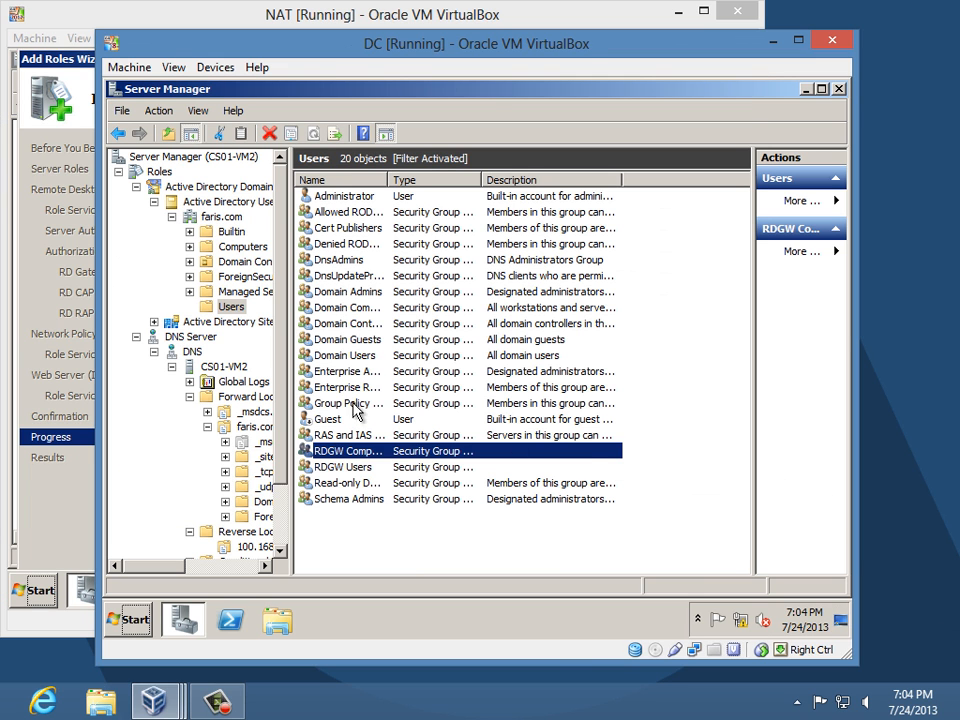
pyautogui.click(208, 158)
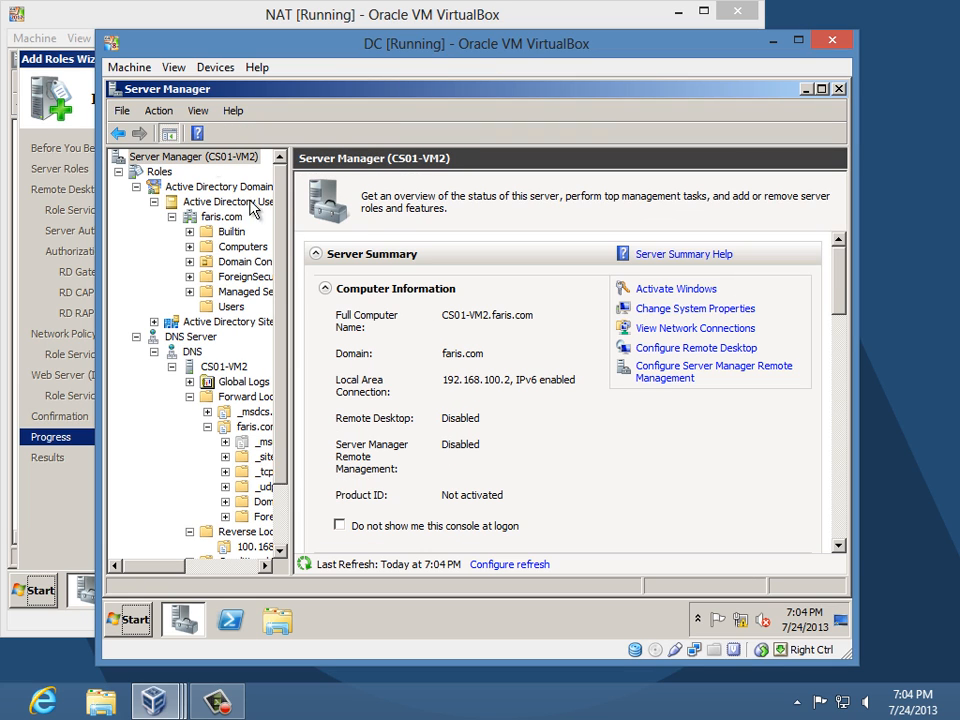
pyautogui.click(660, 309)
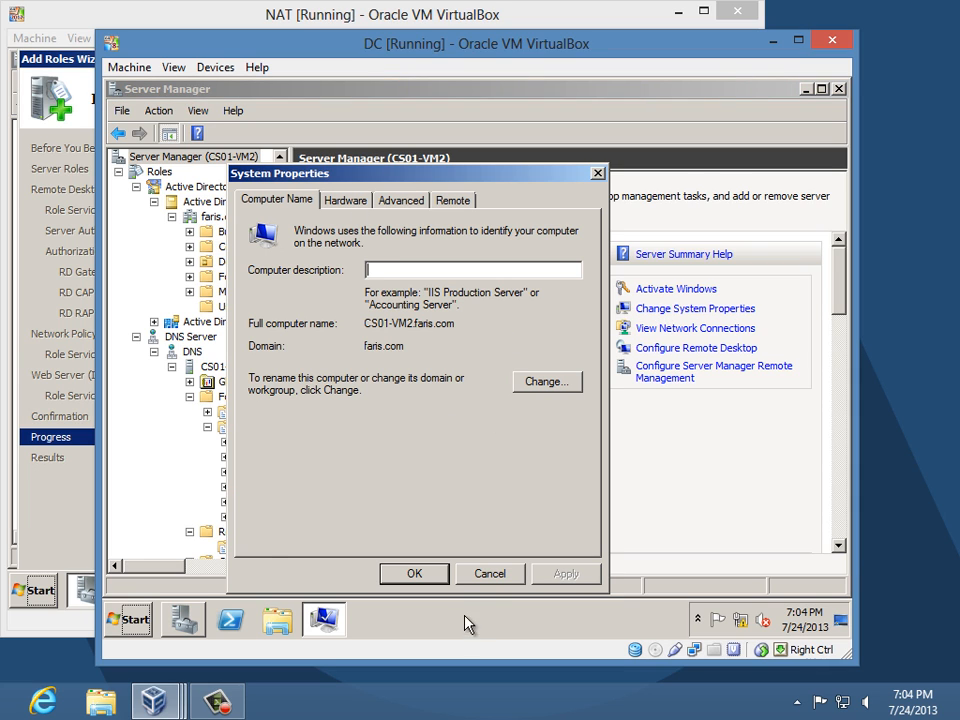
pyautogui.click(484, 575)
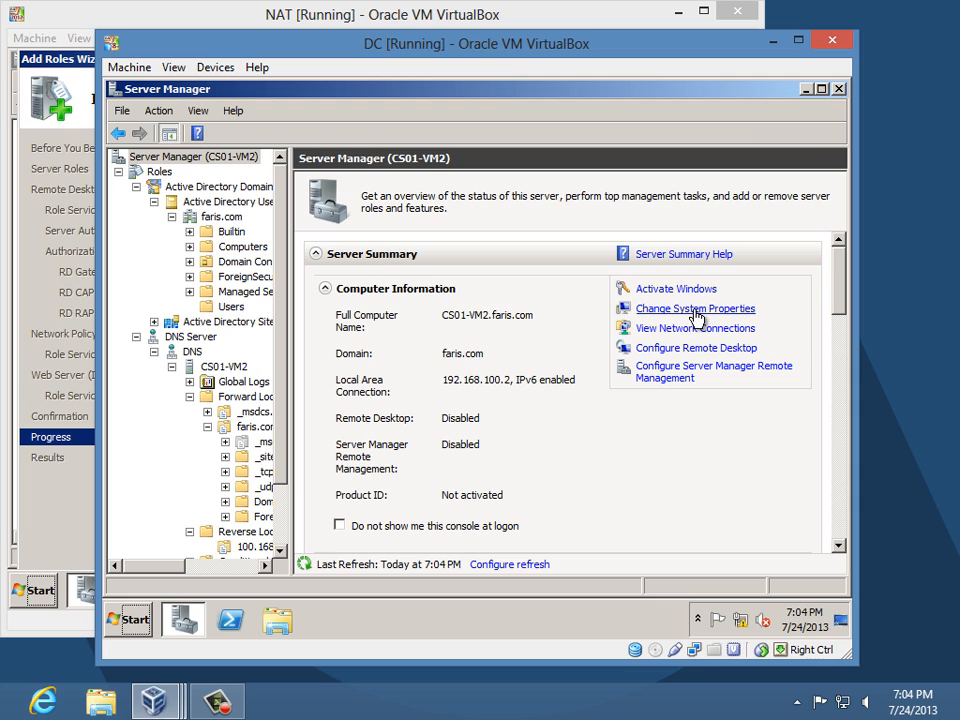
pyautogui.click(695, 312)
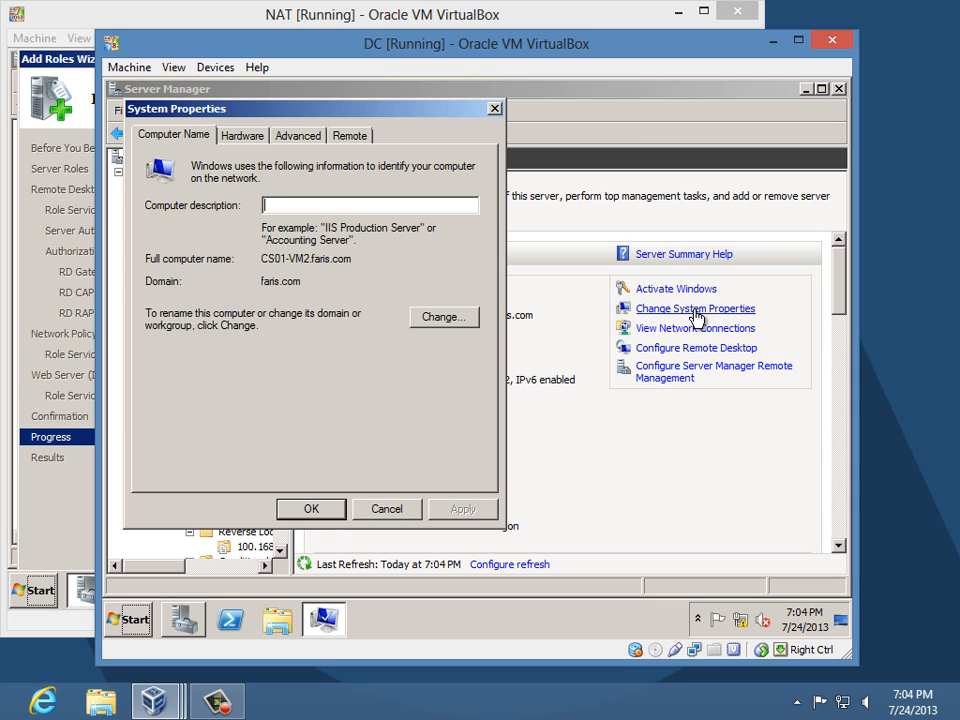
pyautogui.click(399, 509)
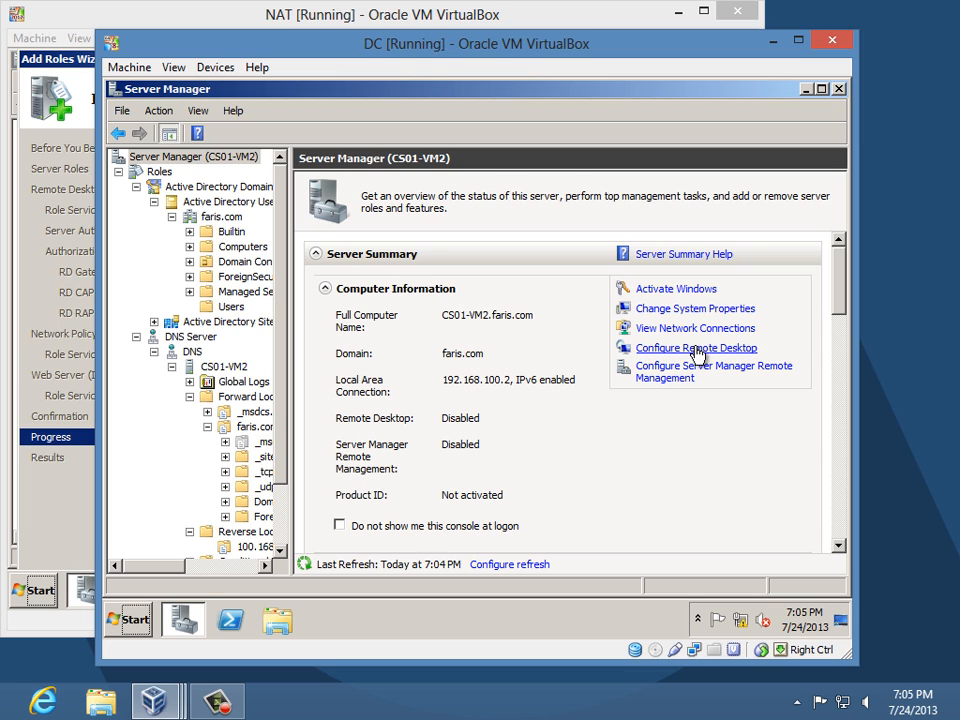
# - Allow Remote Desktop only from clients running Network Level Authentication, and apply the setting
pyautogui.click(677, 350)
pyautogui.click(240, 424)
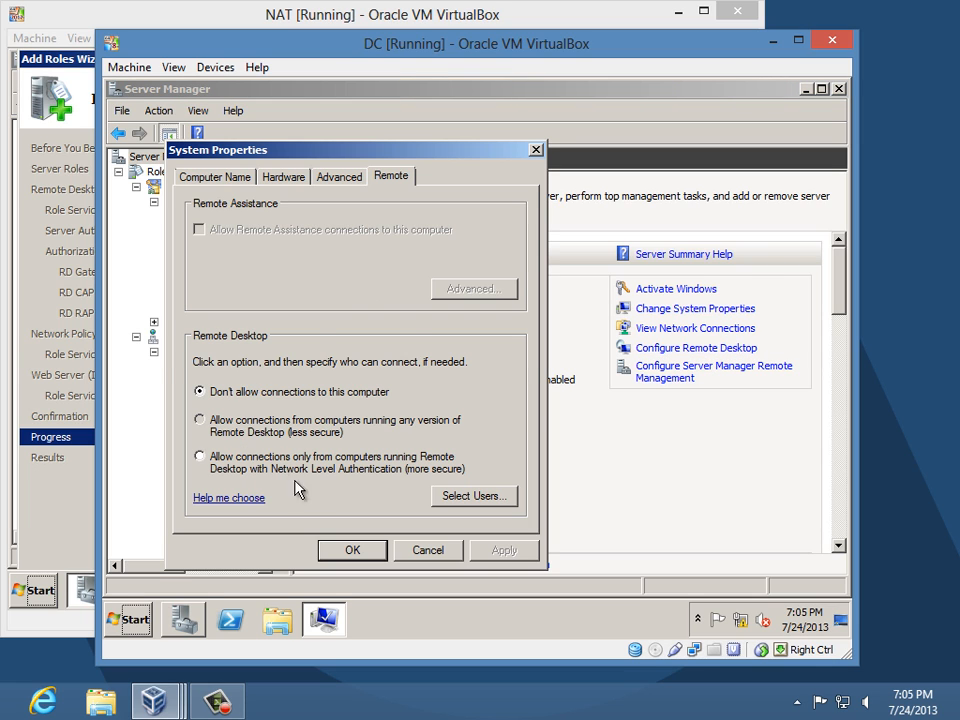
pyautogui.click(354, 344)
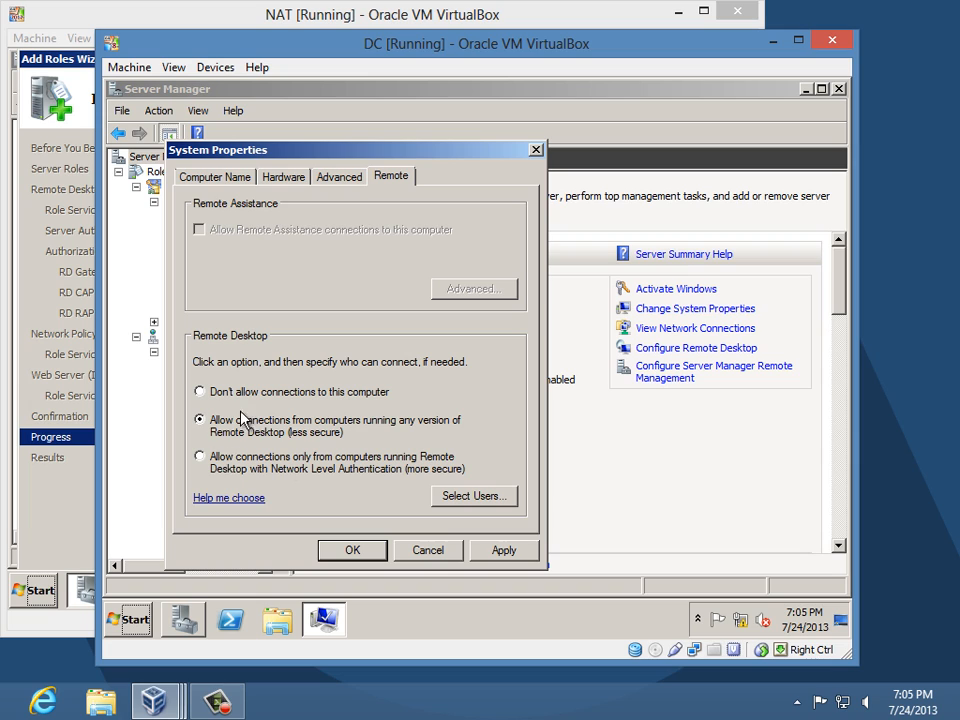
pyautogui.click(228, 472)
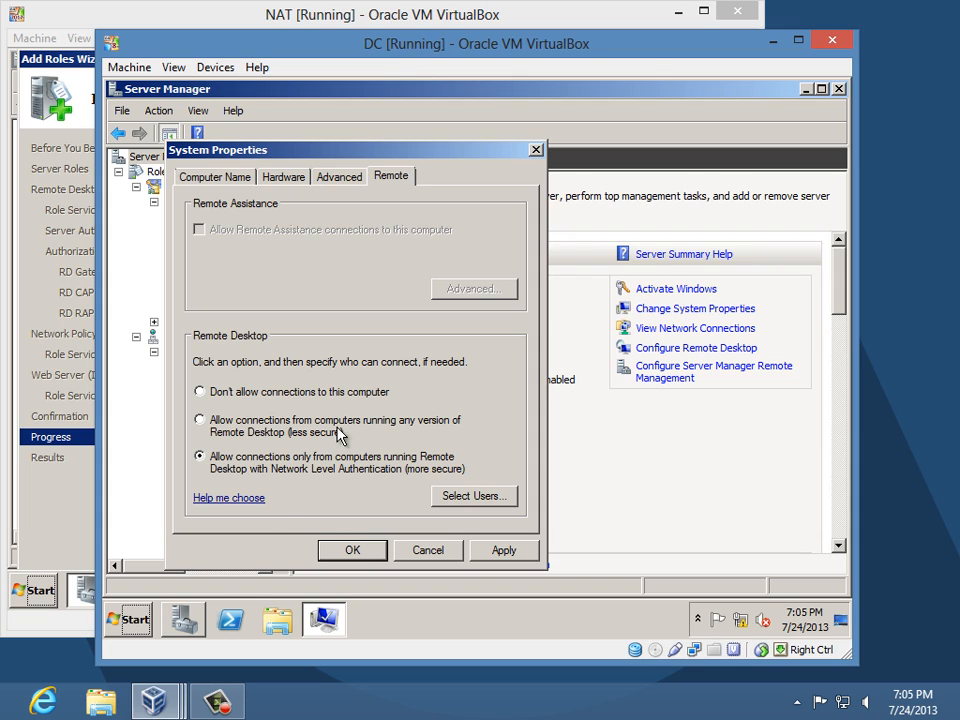
pyautogui.click(371, 551)
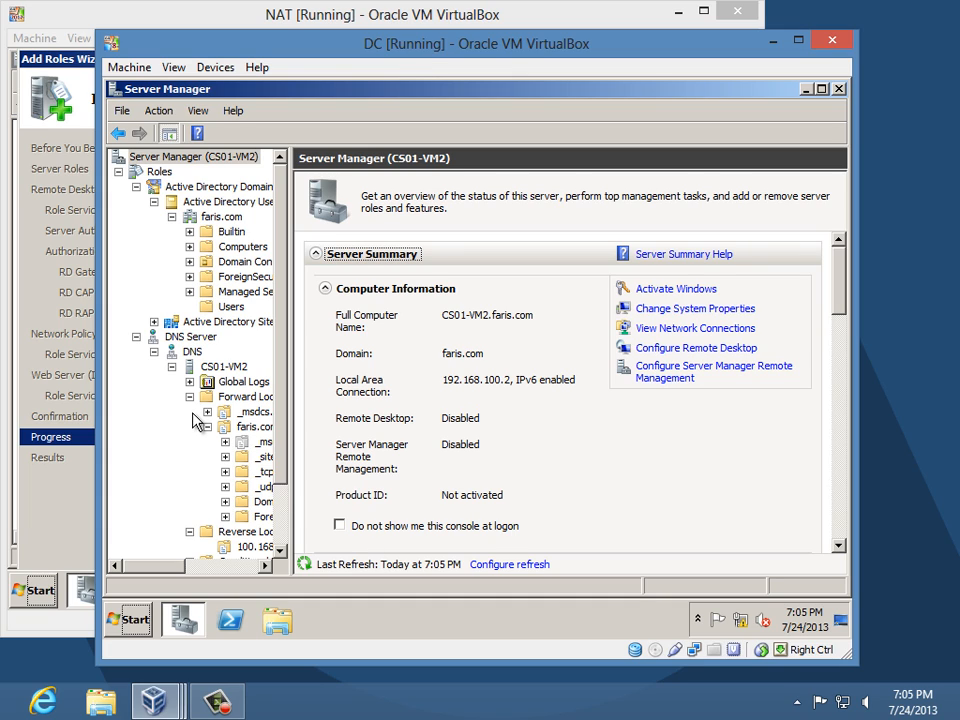
# - Collapse the DNS Server and AD DS branches, then drag the DC window to the lower right
pyautogui.click(136, 337)
pyautogui.click(136, 187)
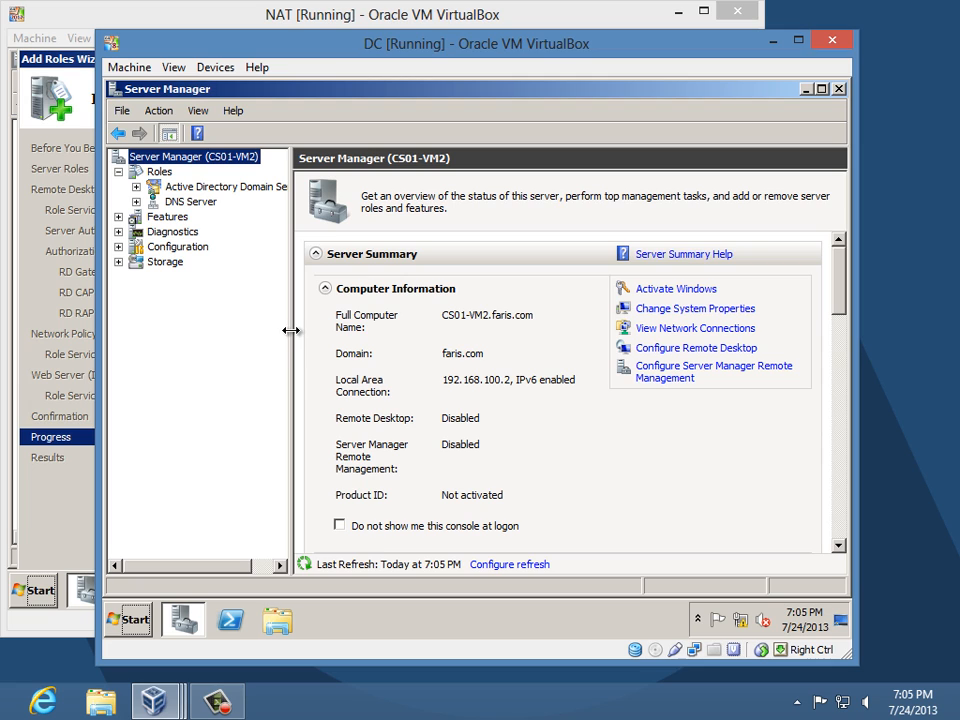
pyautogui.moveTo(292, 331)
pyautogui.mouseDown()
pyautogui.moveTo(326, 341)
pyautogui.moveTo(284, 336)
pyautogui.mouseUp()
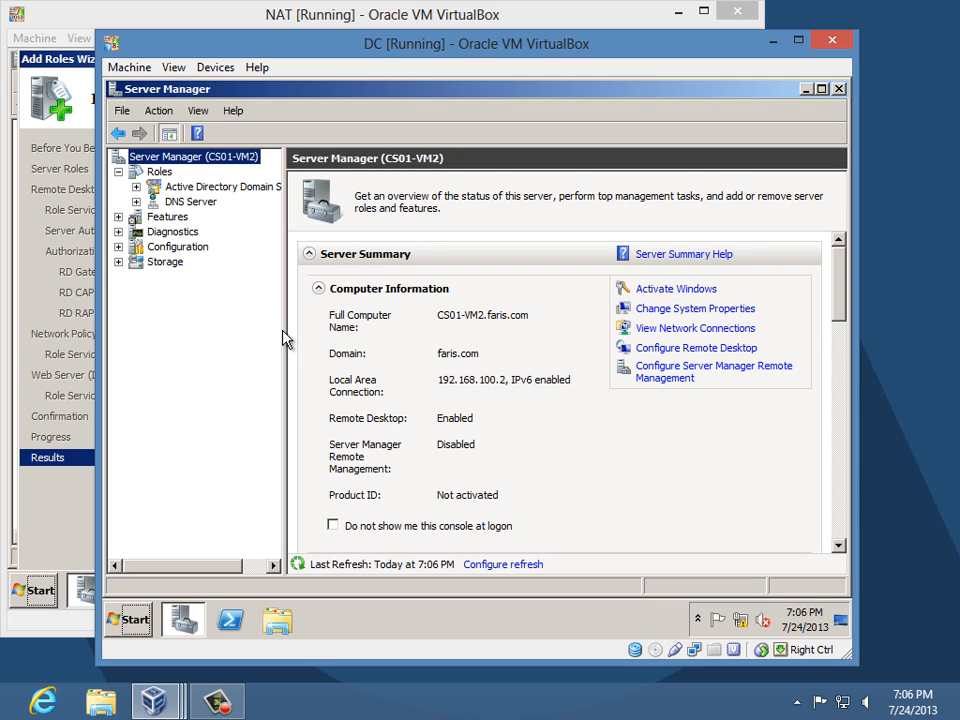
pyautogui.moveTo(364, 42); pyautogui.dragTo(483, 69)
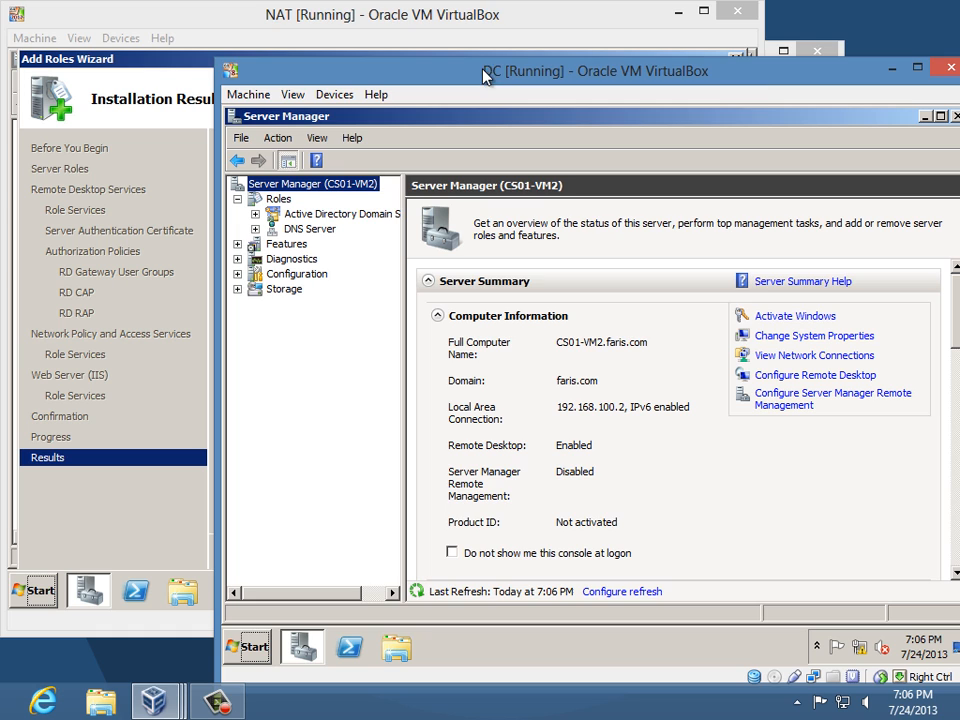
# - On the NAT machine, close the finished Add Roles Wizard and expand Remote Desktop Services
pyautogui.click(250, 20)
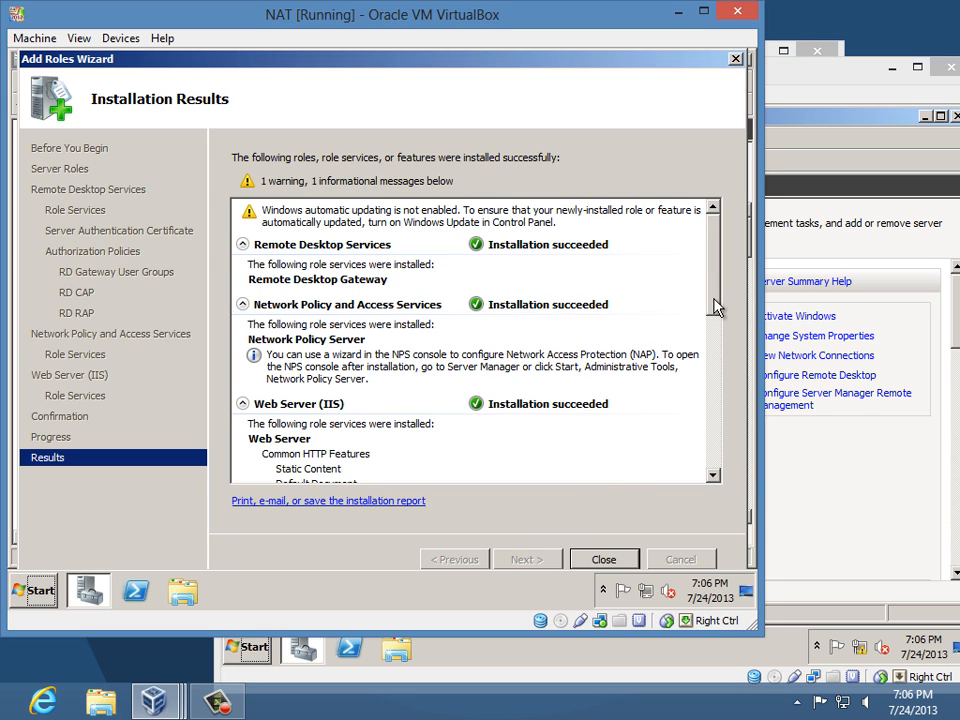
pyautogui.moveTo(717, 308); pyautogui.dragTo(720, 493)
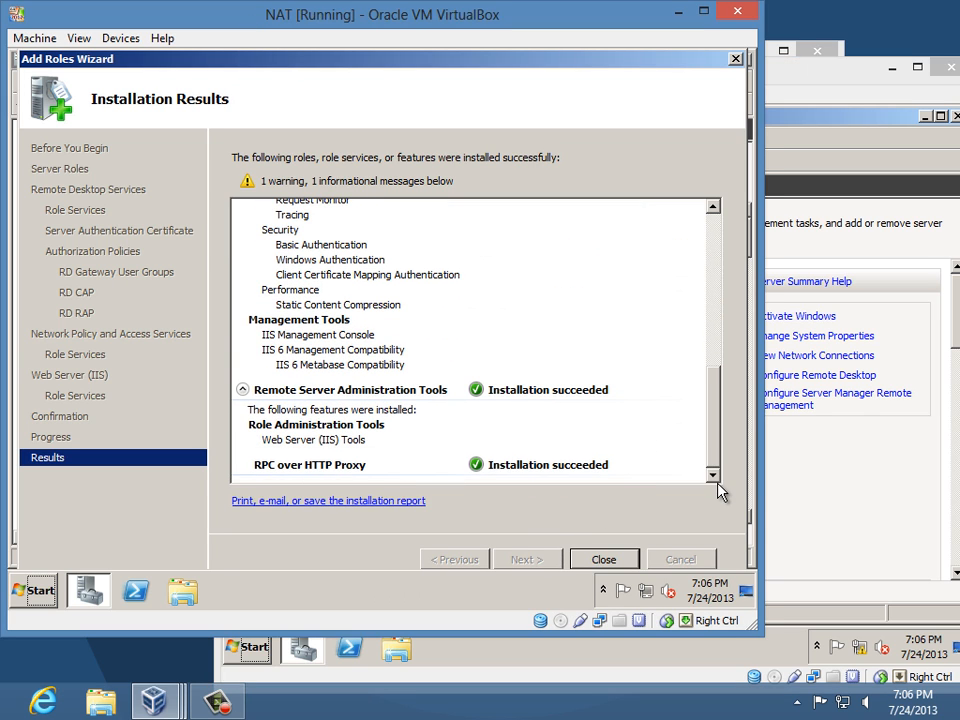
pyautogui.click(604, 560)
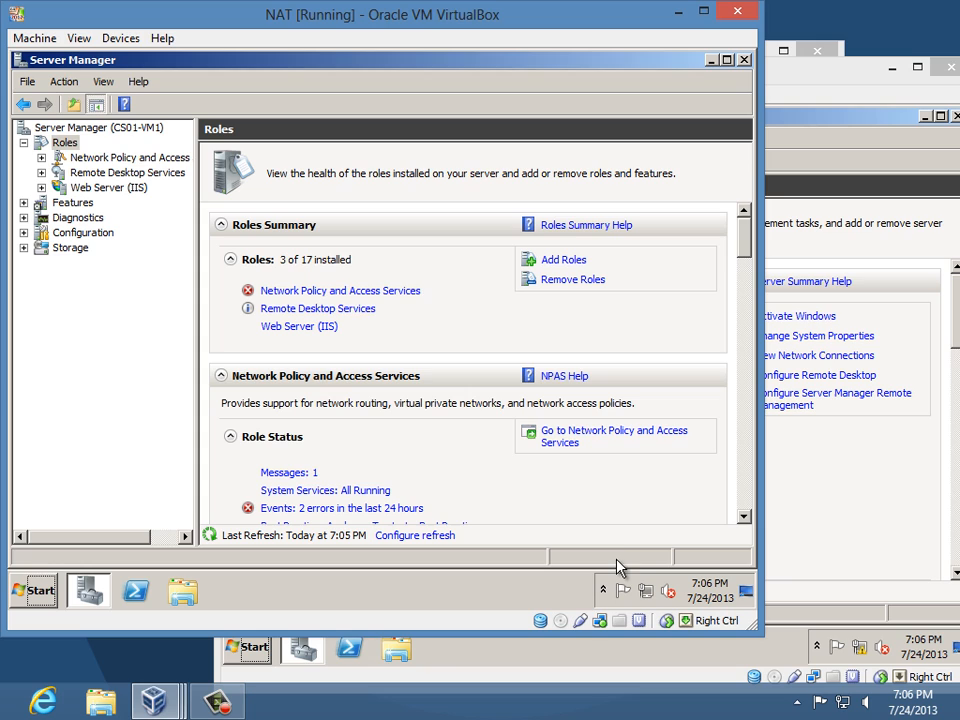
pyautogui.click(42, 173)
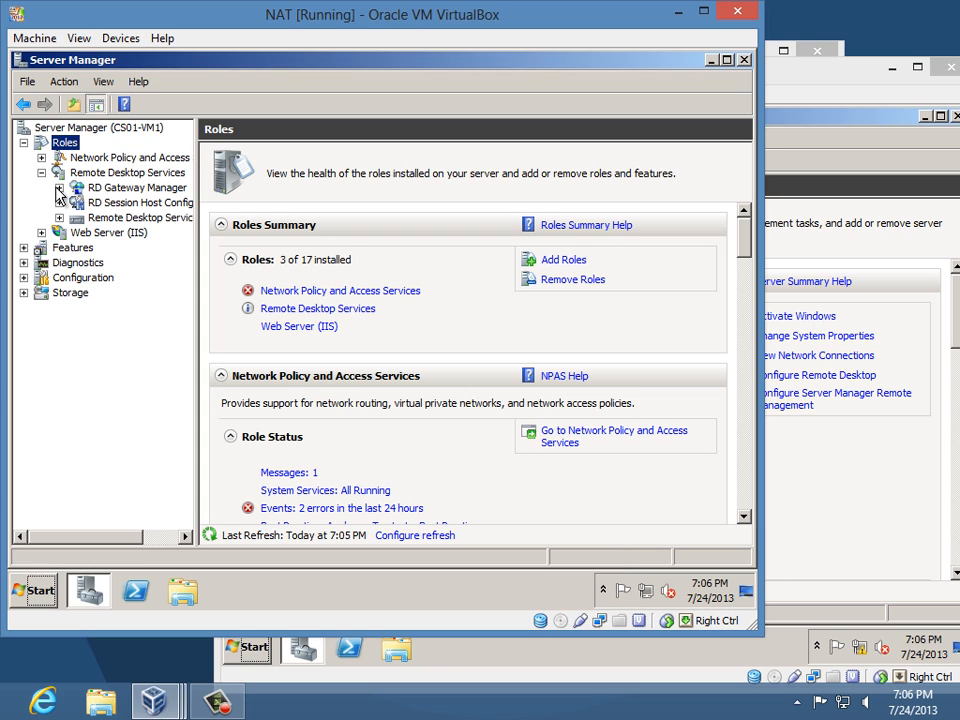
# - Expand RD Gateway Manager to CS01-VM1's Policies and inspect the TS_CAP_01 connection policy
pyautogui.click(59, 187)
pyautogui.click(77, 202)
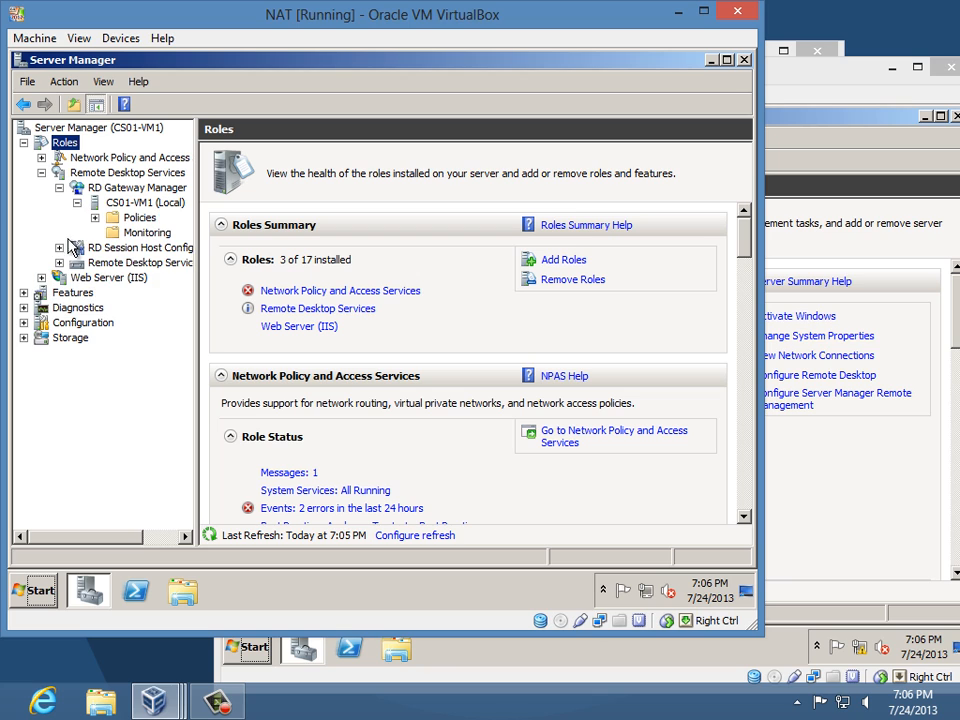
pyautogui.click(95, 217)
pyautogui.click(165, 232)
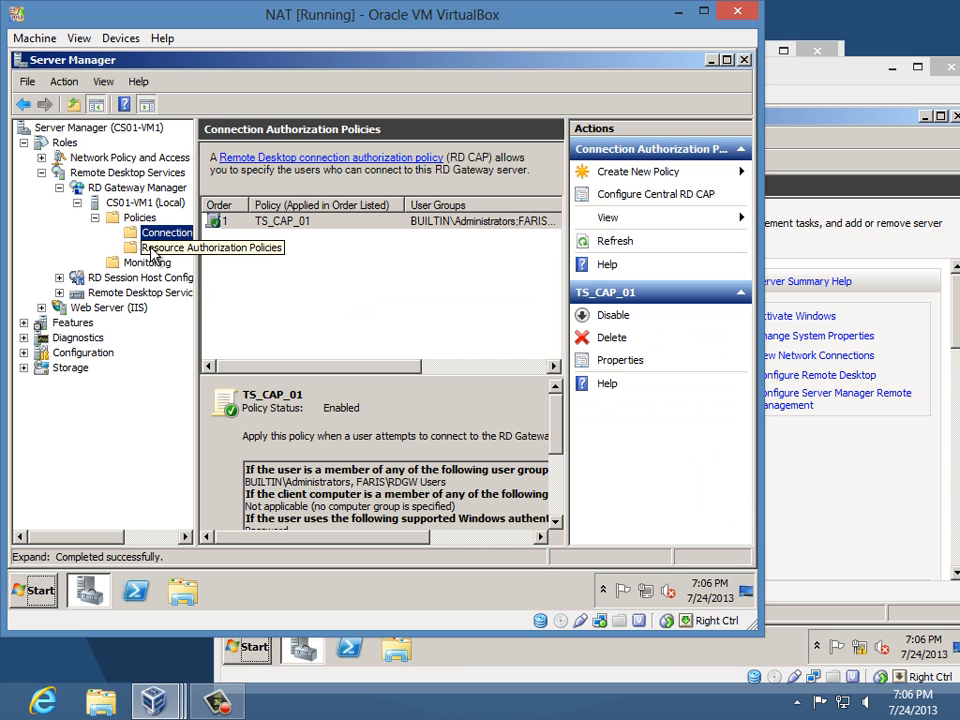
pyautogui.click(288, 220)
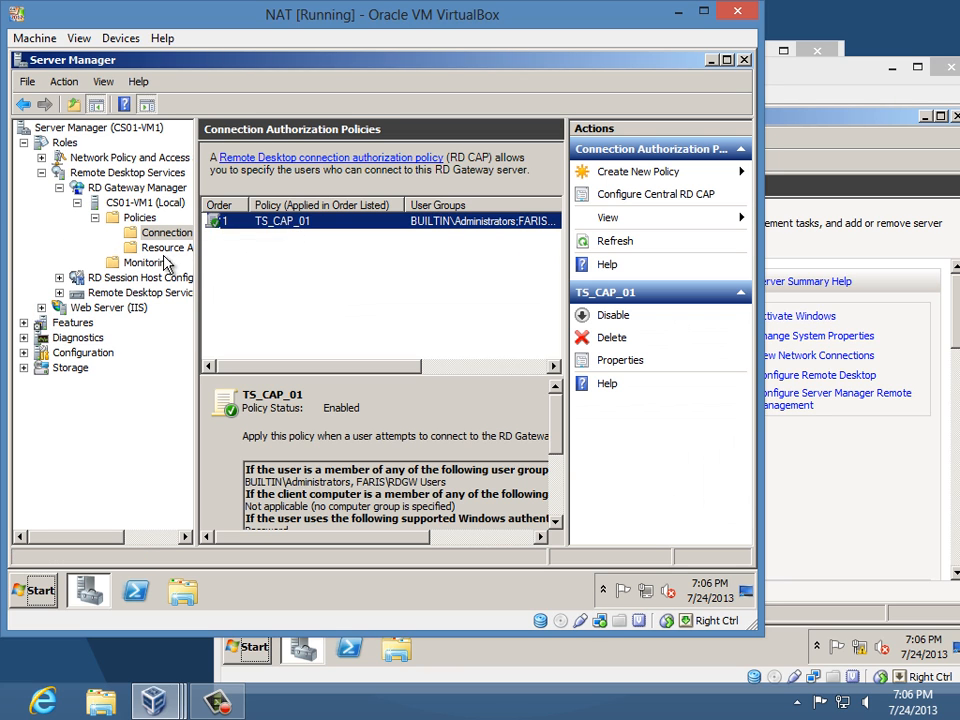
# - Check Licensing Diagnosis, then view CS01-VM1's sessions in Remote Desktop Services Manager
pyautogui.click(59, 277)
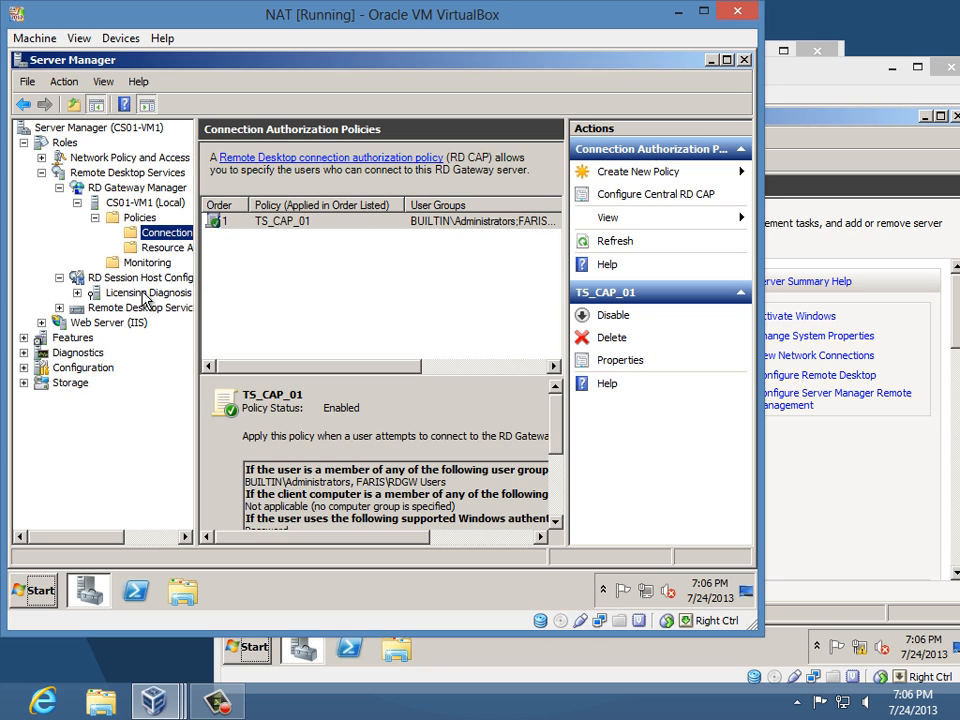
pyautogui.click(145, 294)
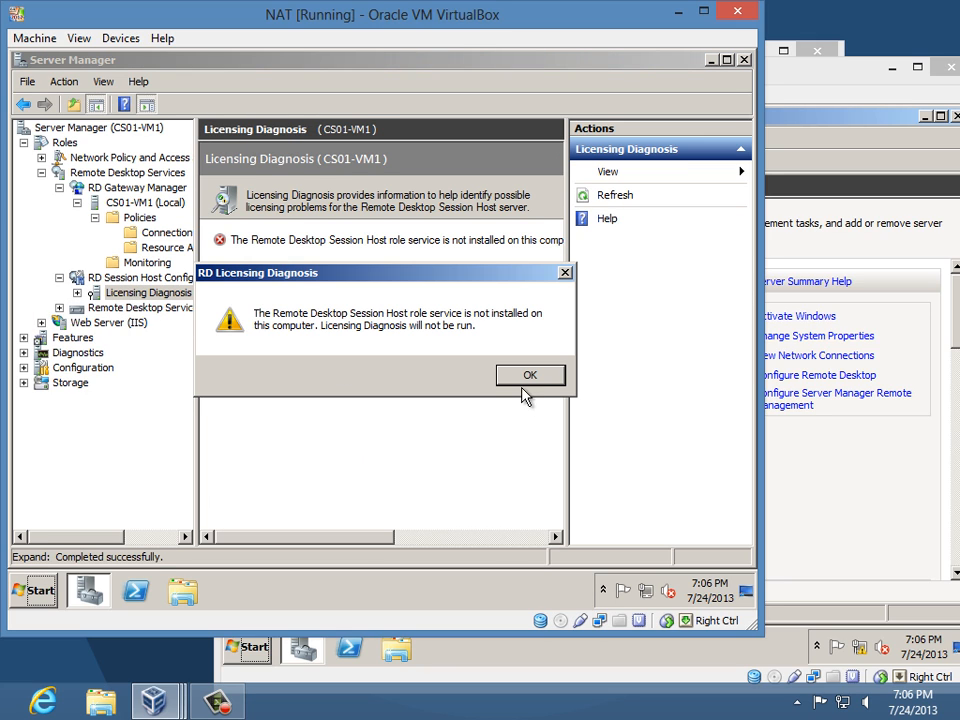
pyautogui.click(529, 377)
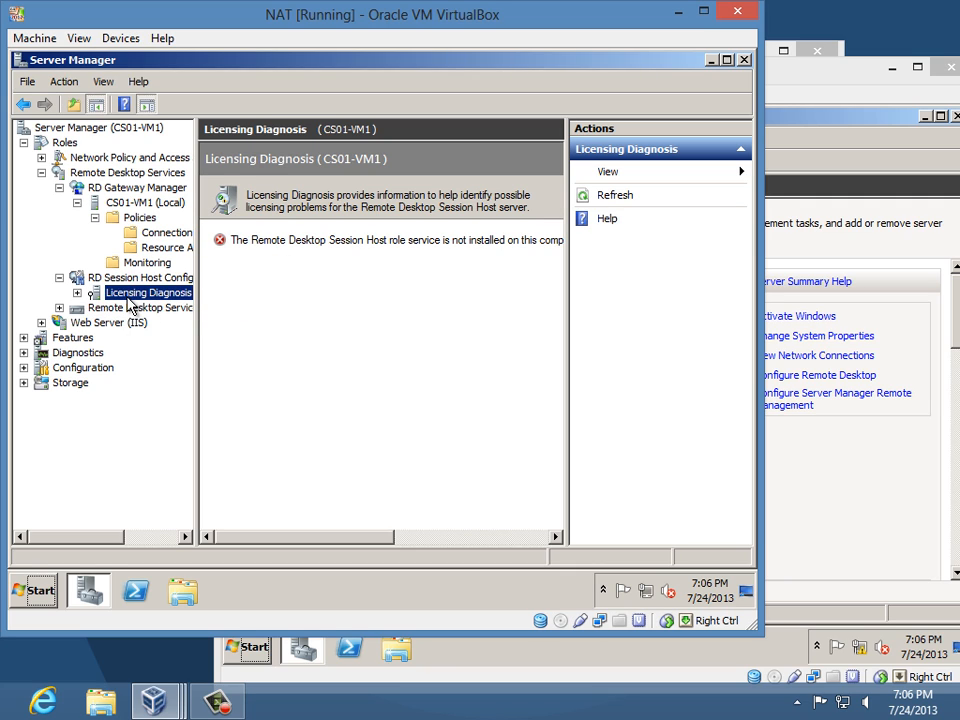
pyautogui.click(152, 235)
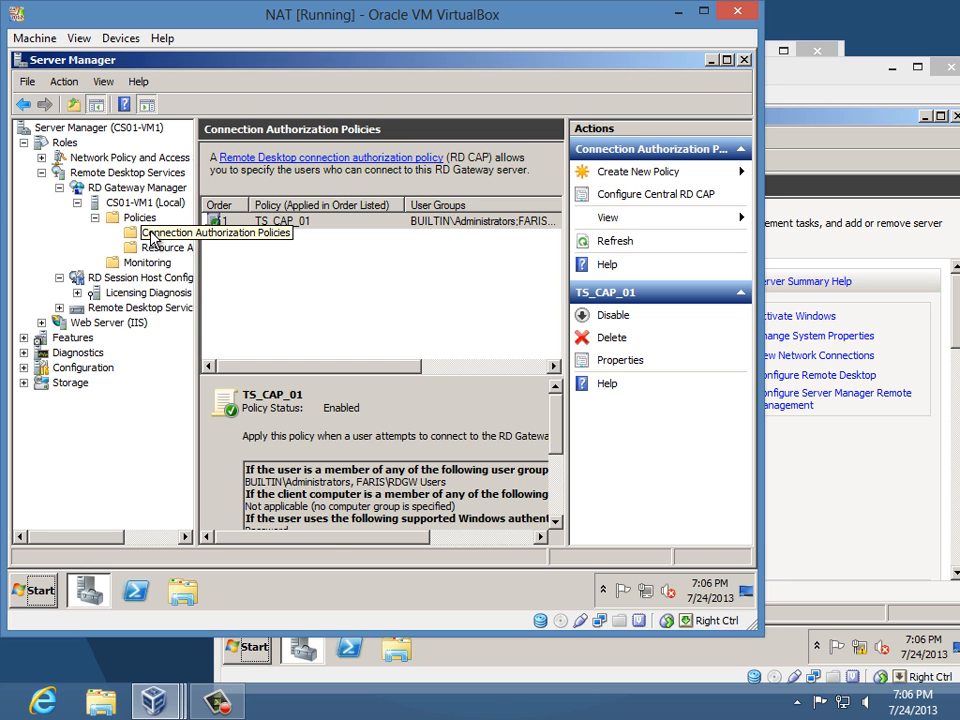
pyautogui.click(125, 308)
pyautogui.click(377, 297)
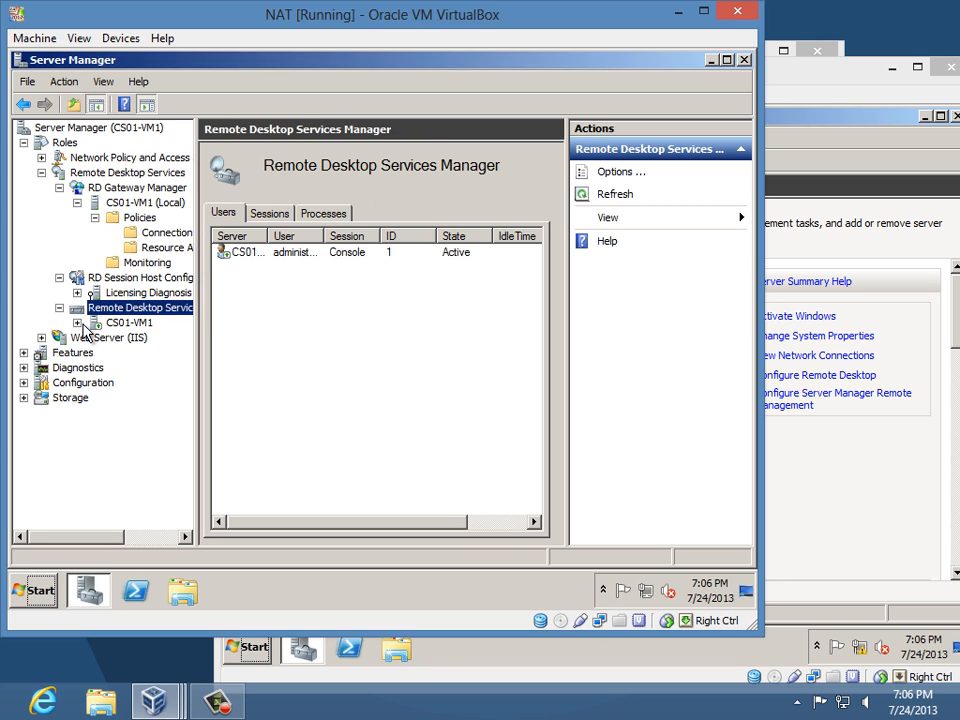
pyautogui.click(146, 323)
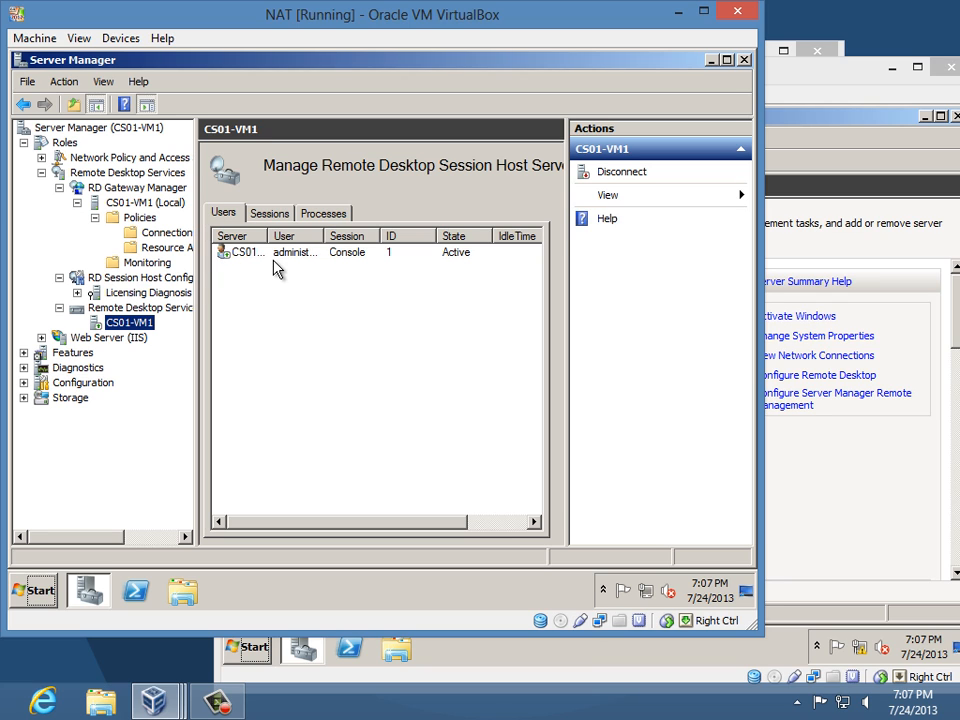
# - Return to the NAT server summary and view its Remote Desktop settings, keeping connections disallowed
pyautogui.click(105, 133)
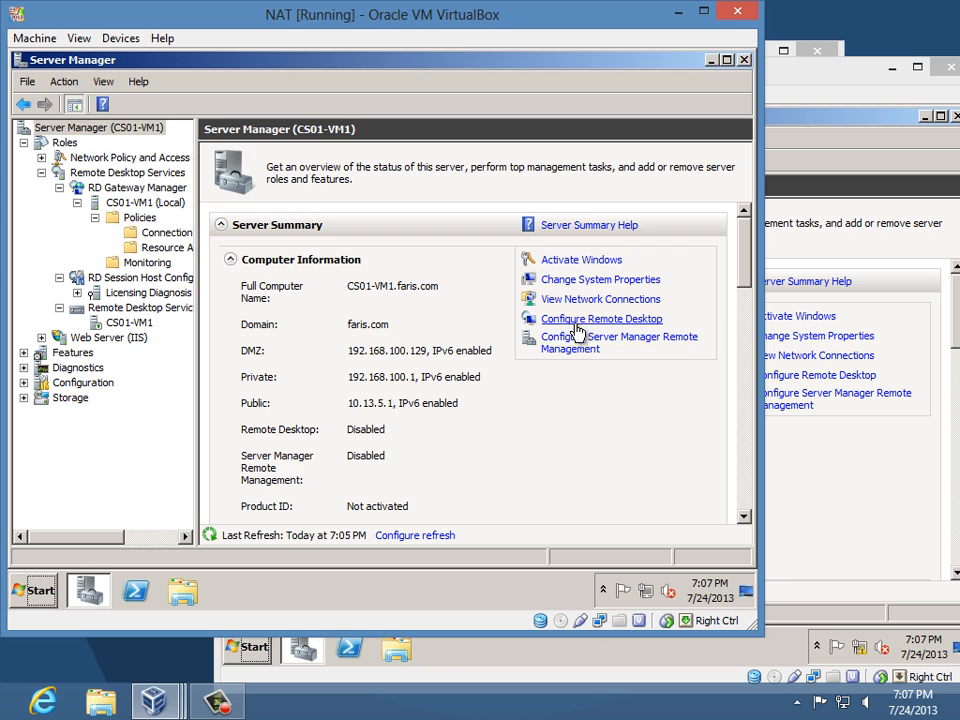
pyautogui.click(577, 320)
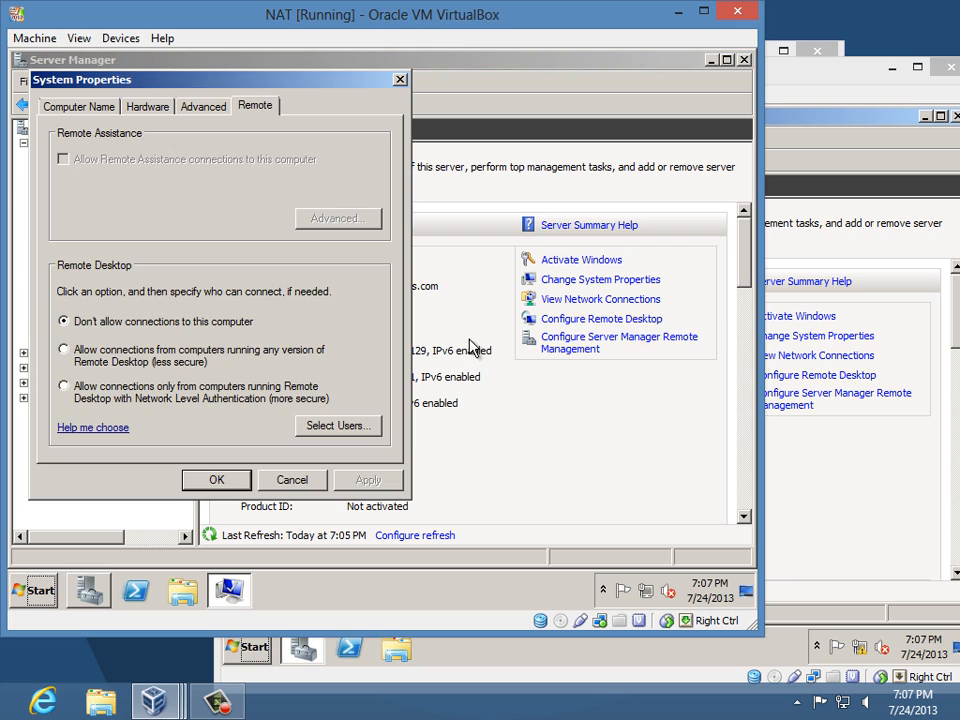
pyautogui.click(220, 484)
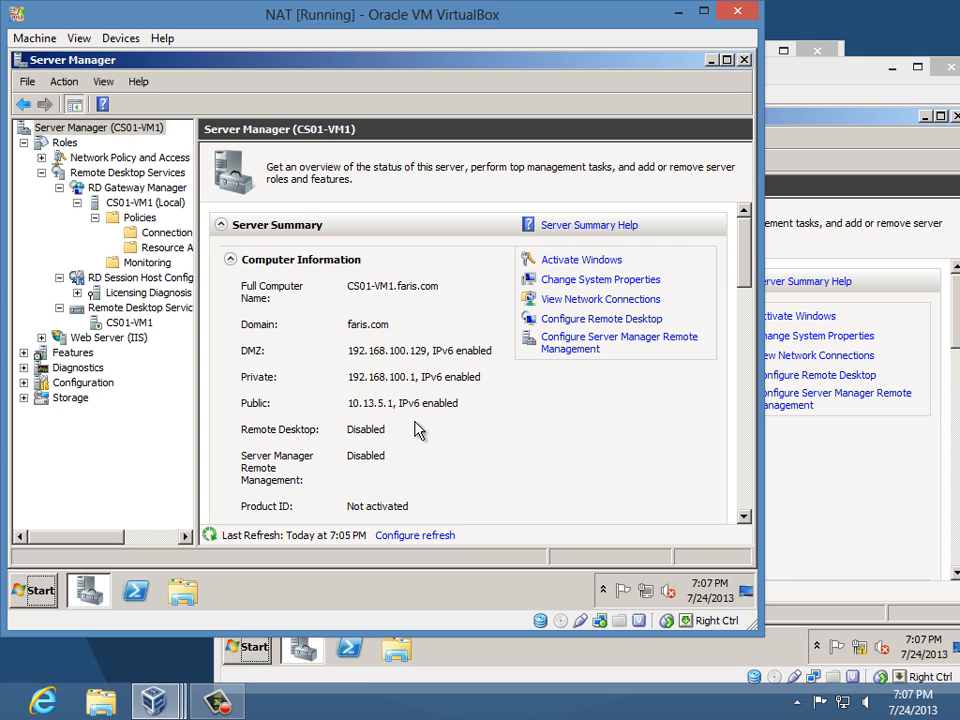
# - Launch Internet Explorer in the NAT guest, declining the recommended settings
pyautogui.click(40, 588)
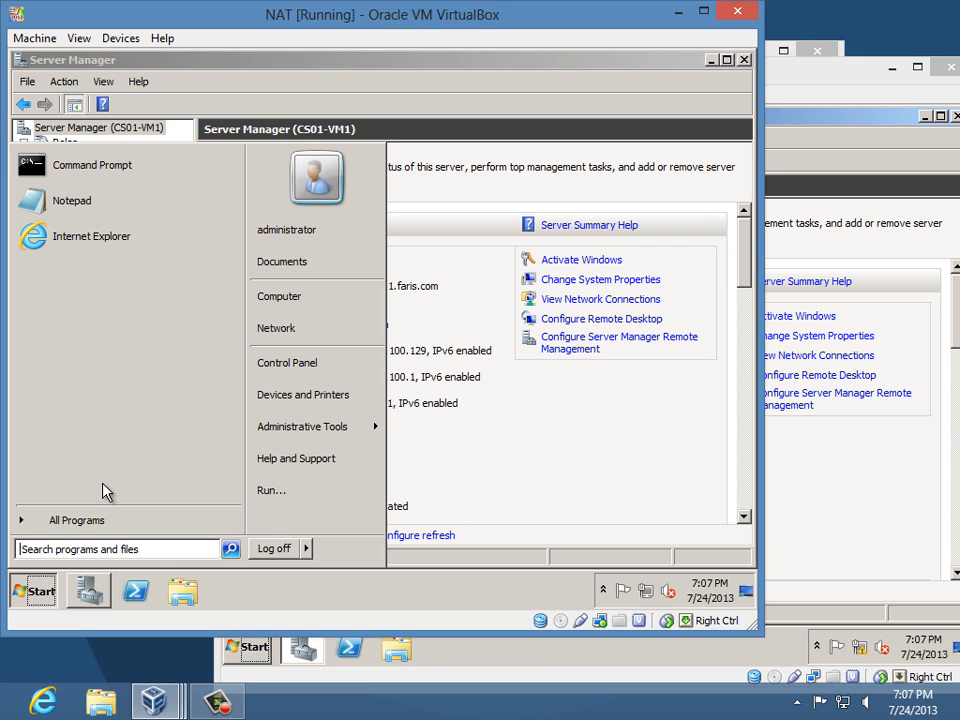
pyautogui.click(152, 250)
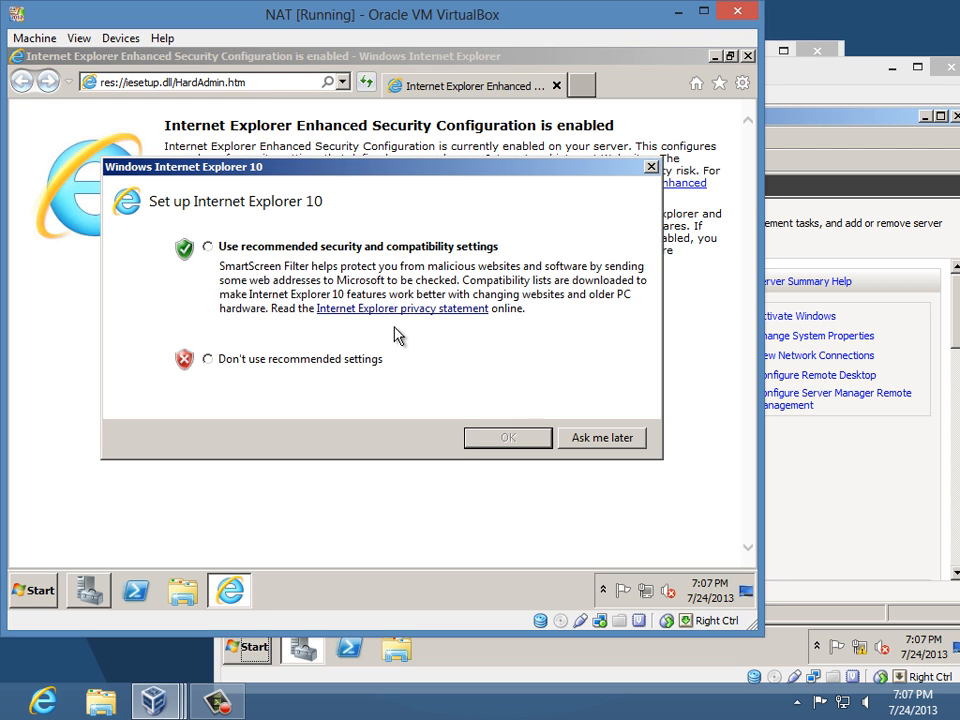
pyautogui.click(336, 360)
pyautogui.click(476, 438)
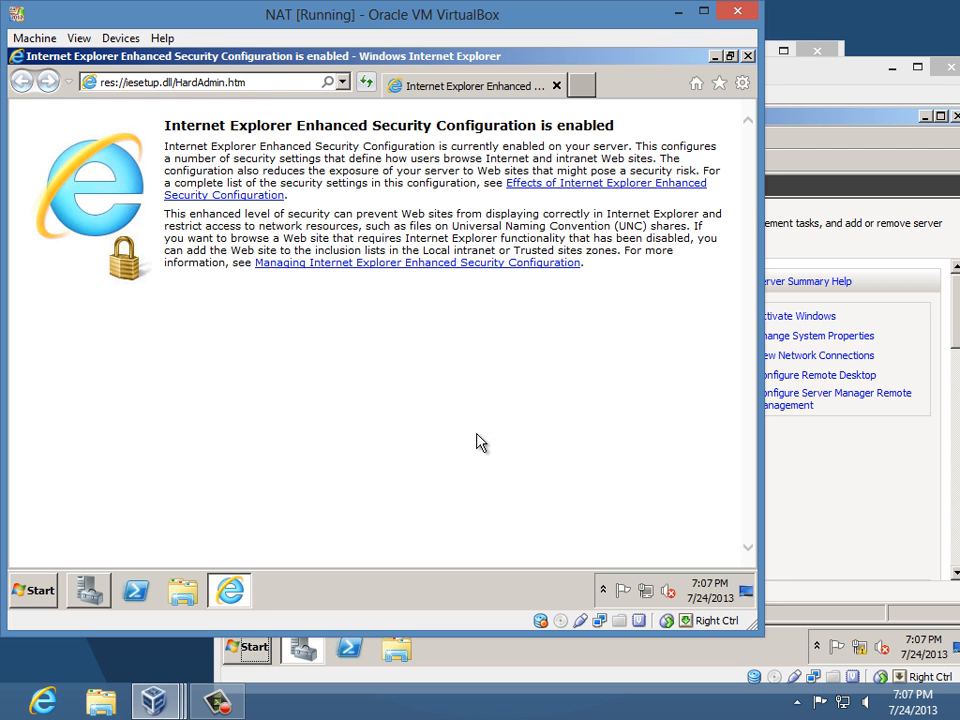
pyautogui.click(208, 88)
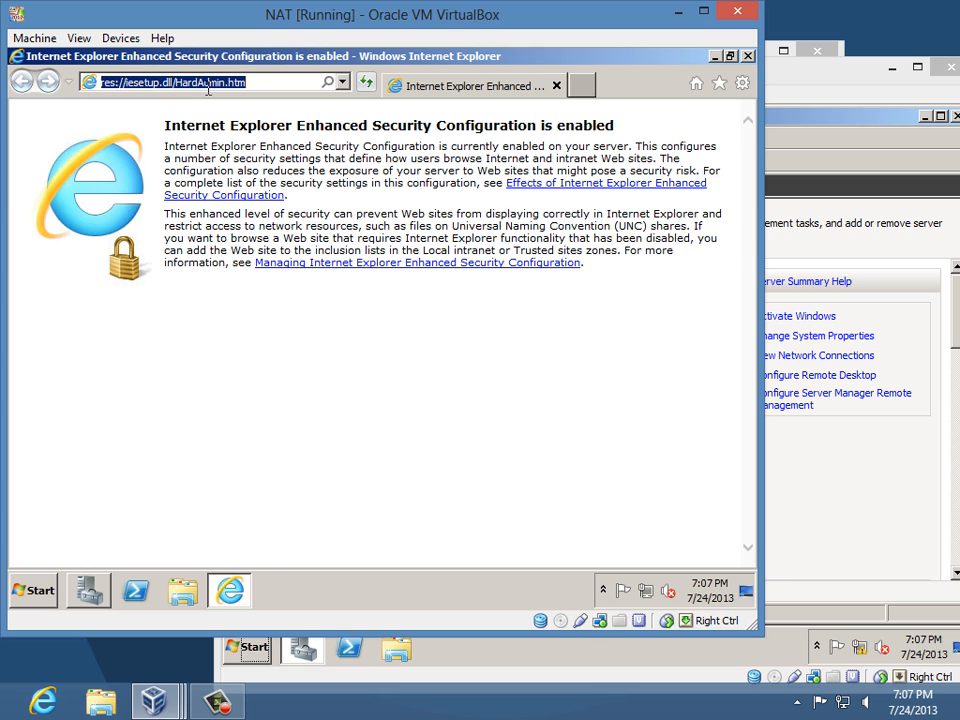
pyautogui.write('ht')
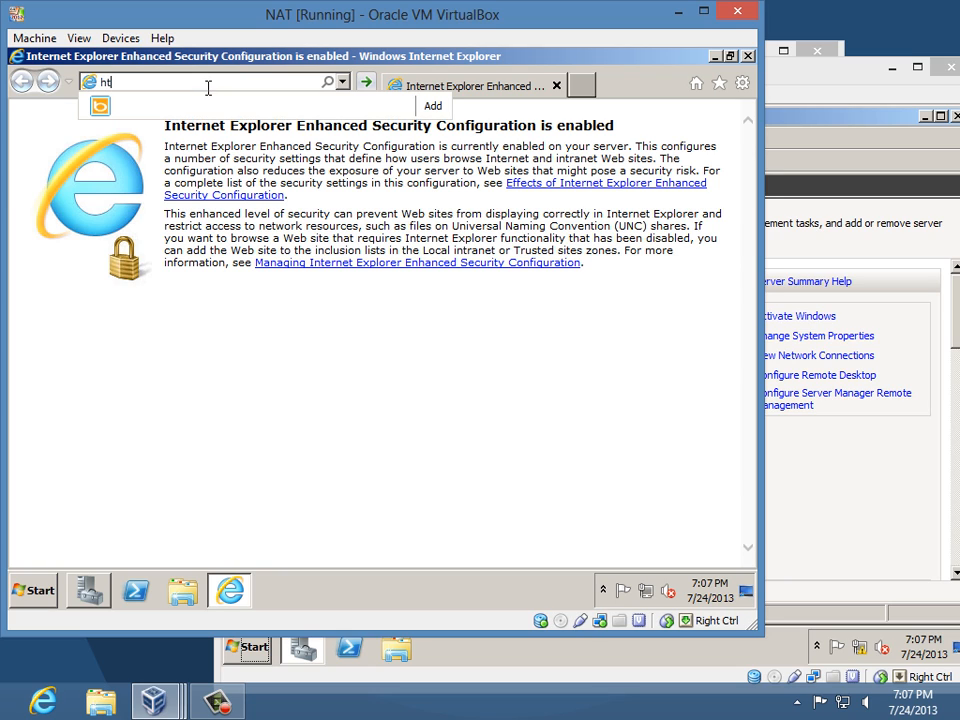
pyautogui.write('tps://cs01-vm1.faris.com')
pyautogui.moveTo(246, 86); pyautogui.dragTo(137, 82)
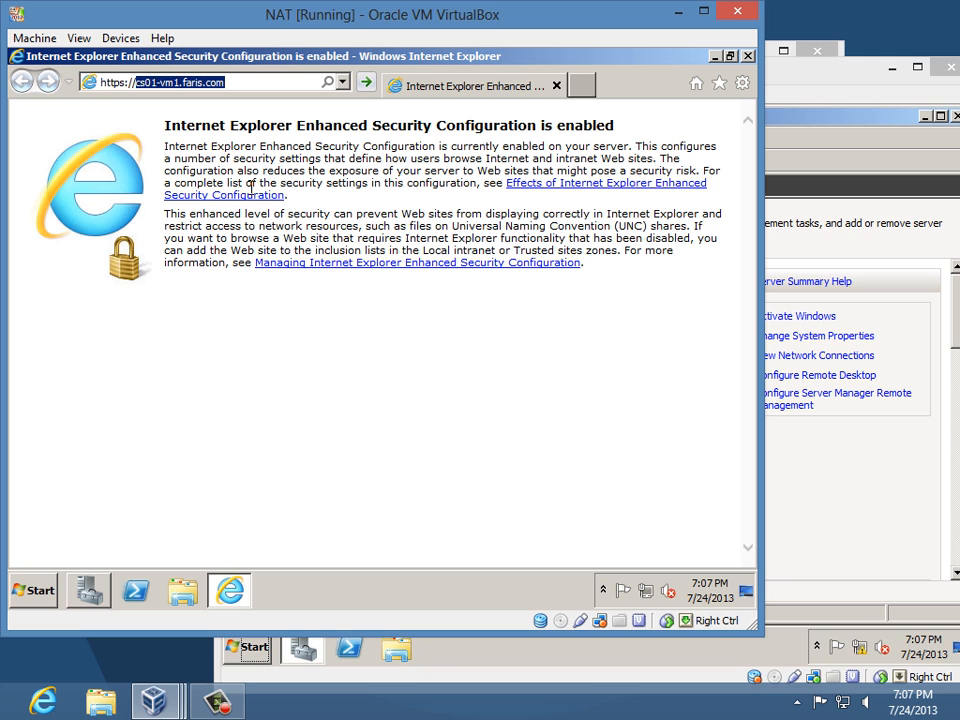
# - Run ipconfig /all in a guest command prompt
pyautogui.press('super')
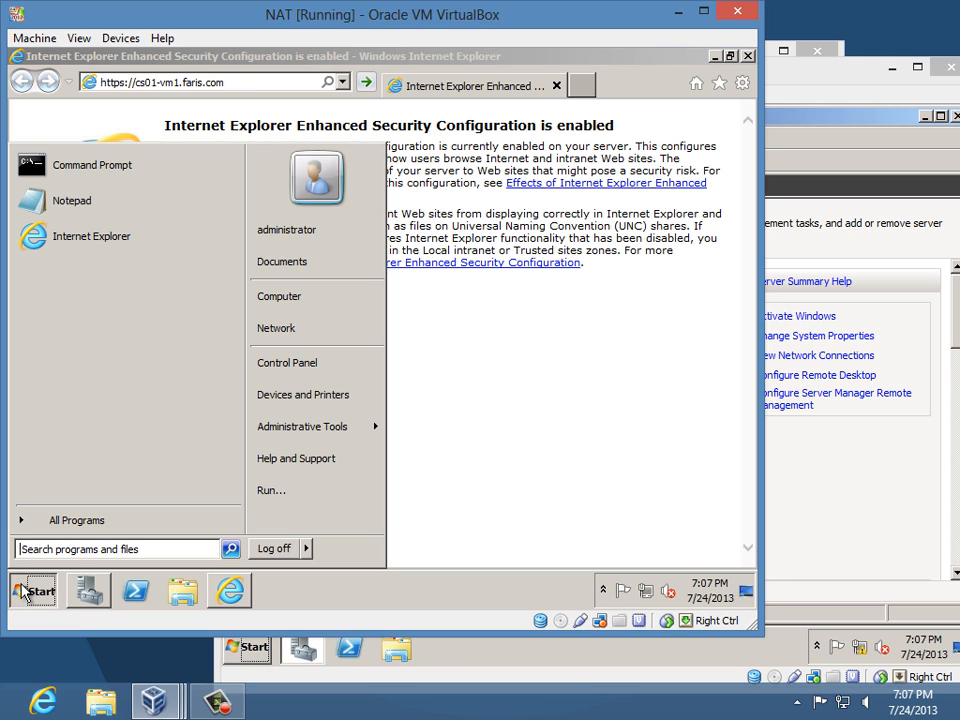
pyautogui.click(85, 168)
pyautogui.write('ipconfig')
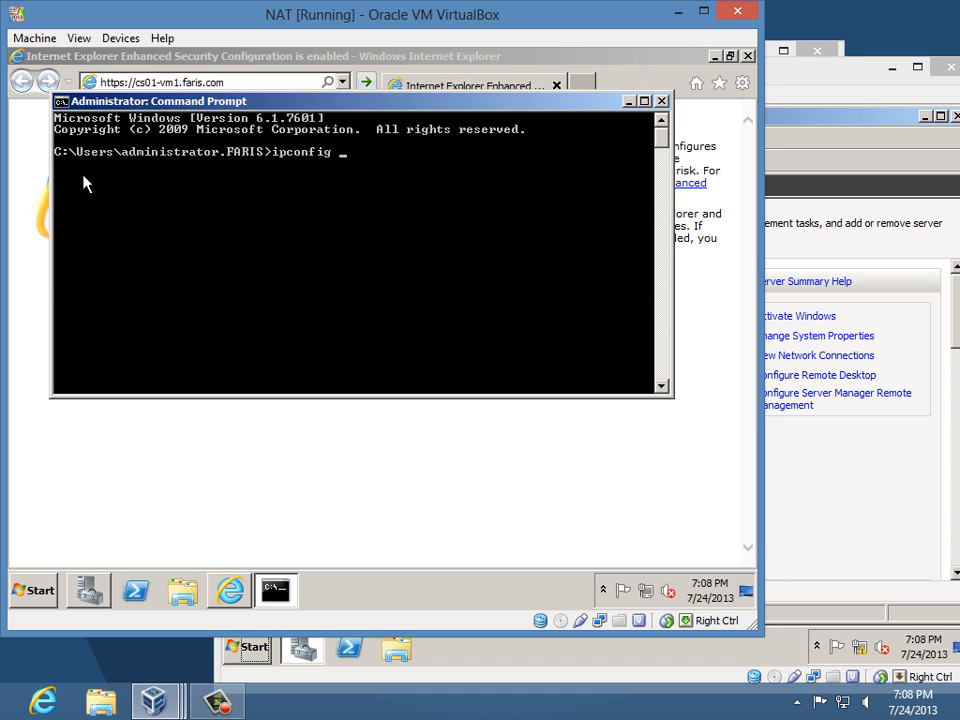
pyautogui.write(' /all')
pyautogui.press('Return')
# - Check that the DNS server is 192.168.100.2, then close the console
pyautogui.scroll(5, 543, 236)
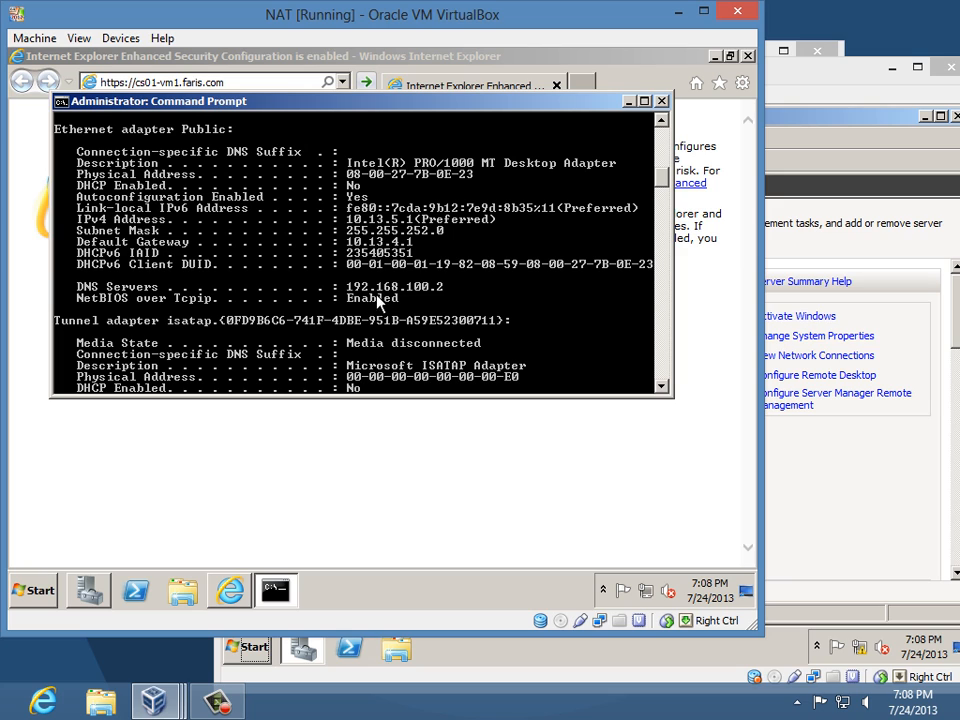
pyautogui.scroll(-3, 411, 287)
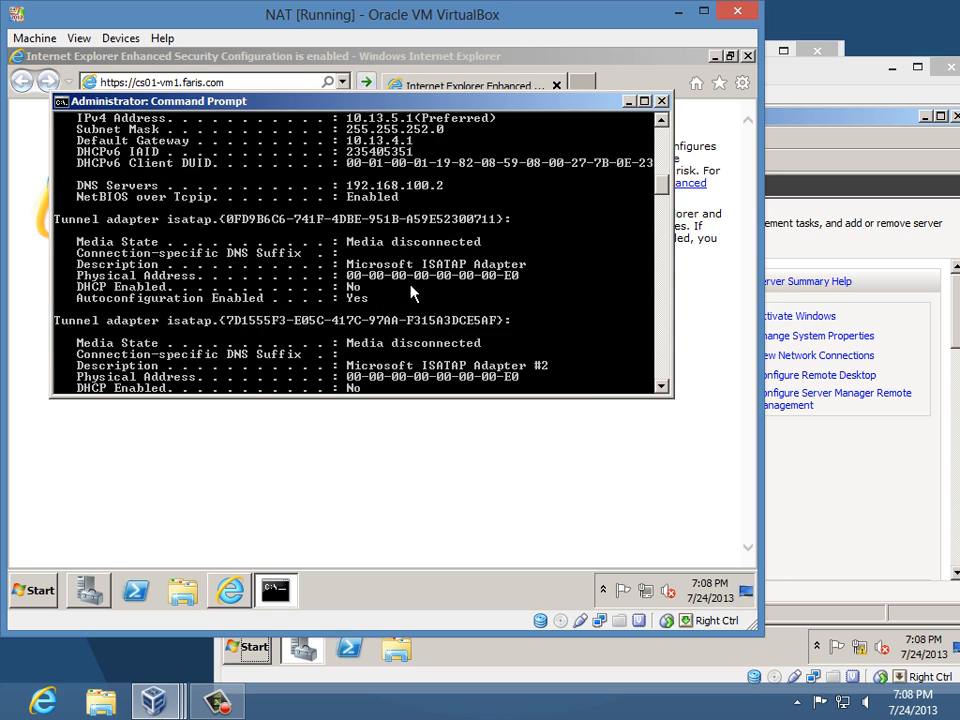
pyautogui.scroll(2, 412, 292)
pyautogui.scroll(5, 411, 290)
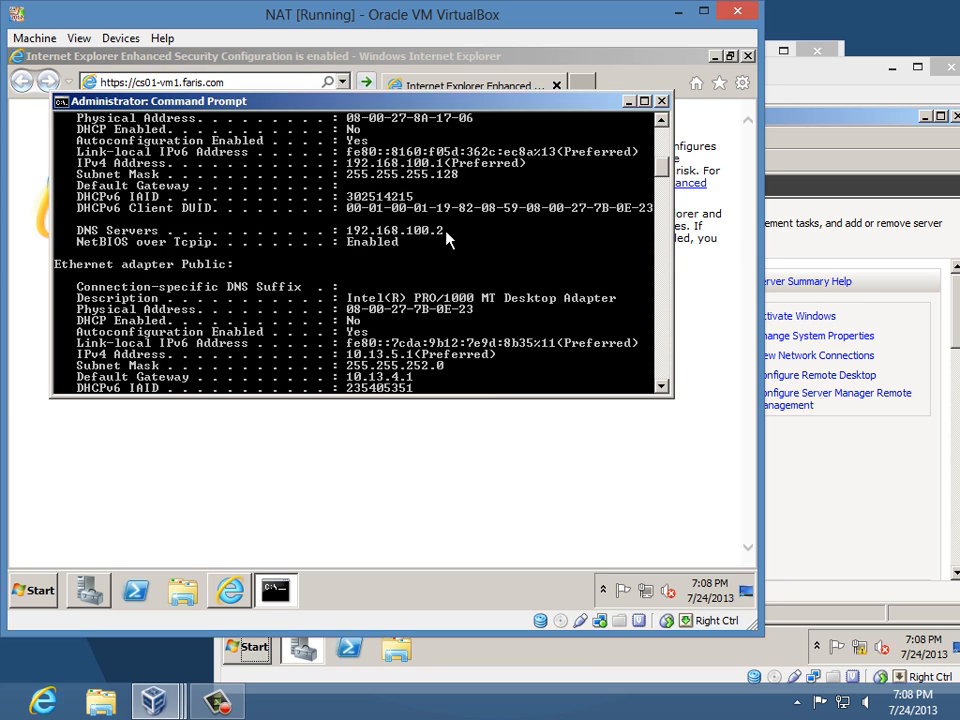
pyautogui.scroll(4, 447, 238)
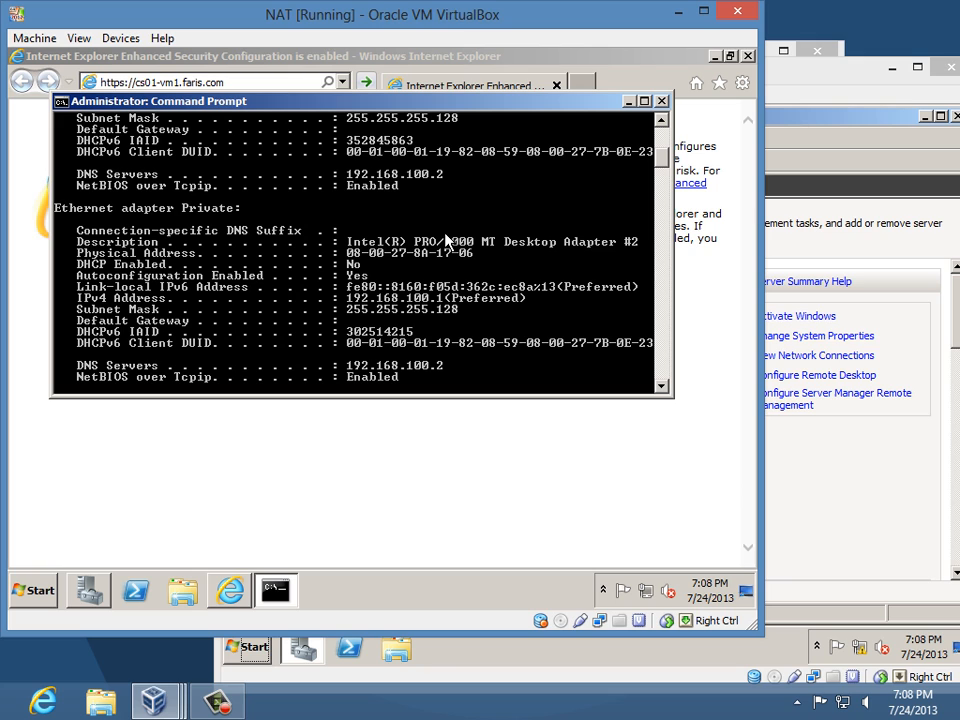
pyautogui.click(662, 102)
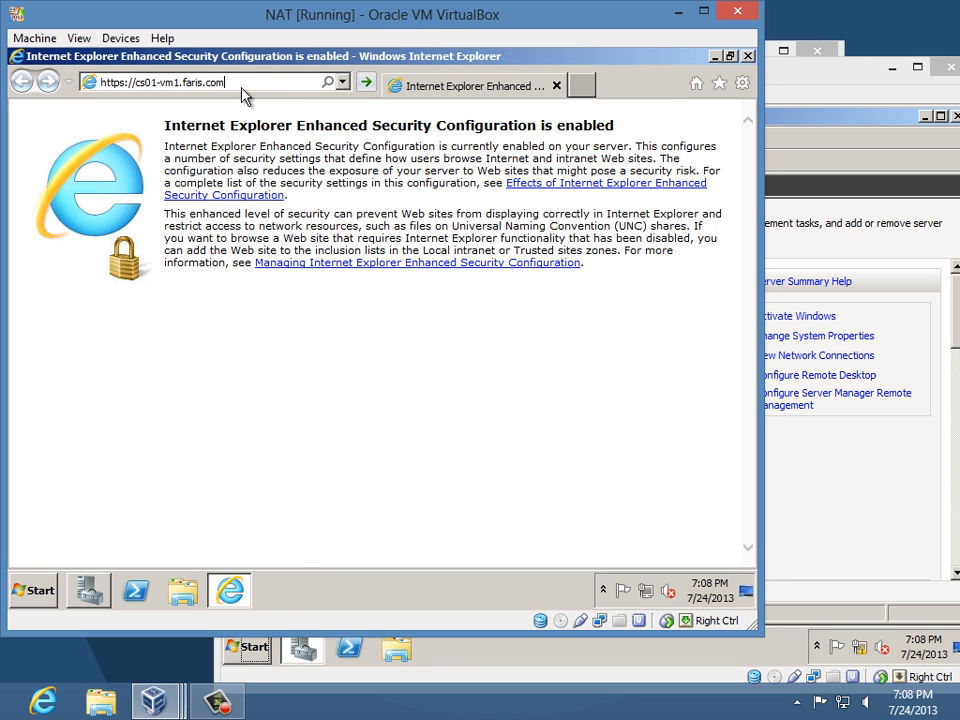
pyautogui.moveTo(242, 86); pyautogui.dragTo(132, 82)
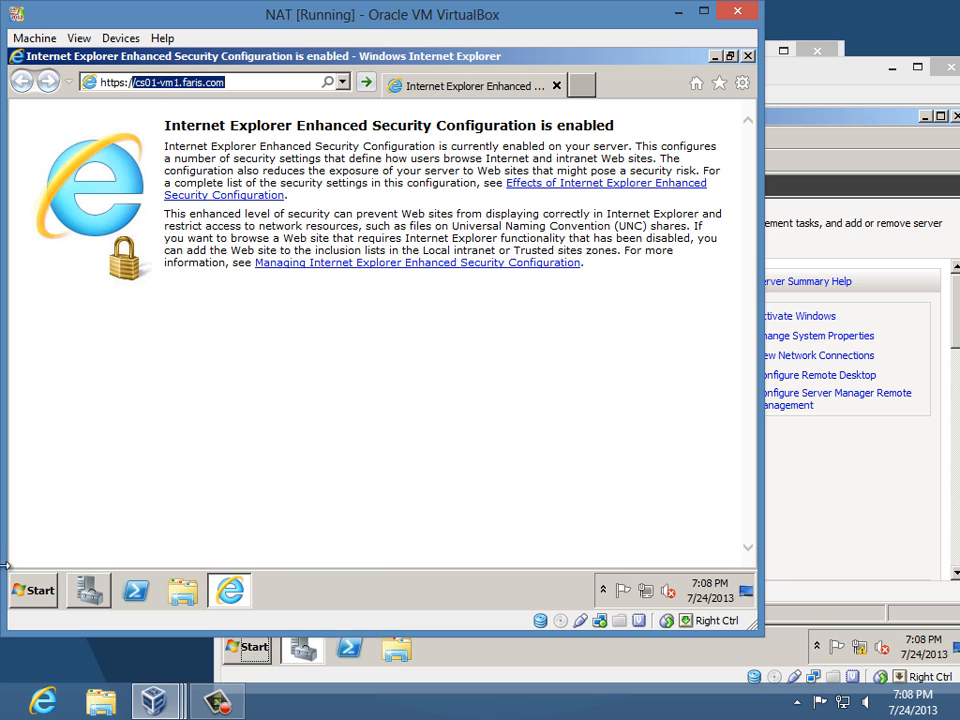
# - Run nslookup cs01-vm1.faris.com in a guest console, confirming 192.168.100.1, then return to Internet Explorer
pyautogui.click(32, 590)
pyautogui.click(82, 163)
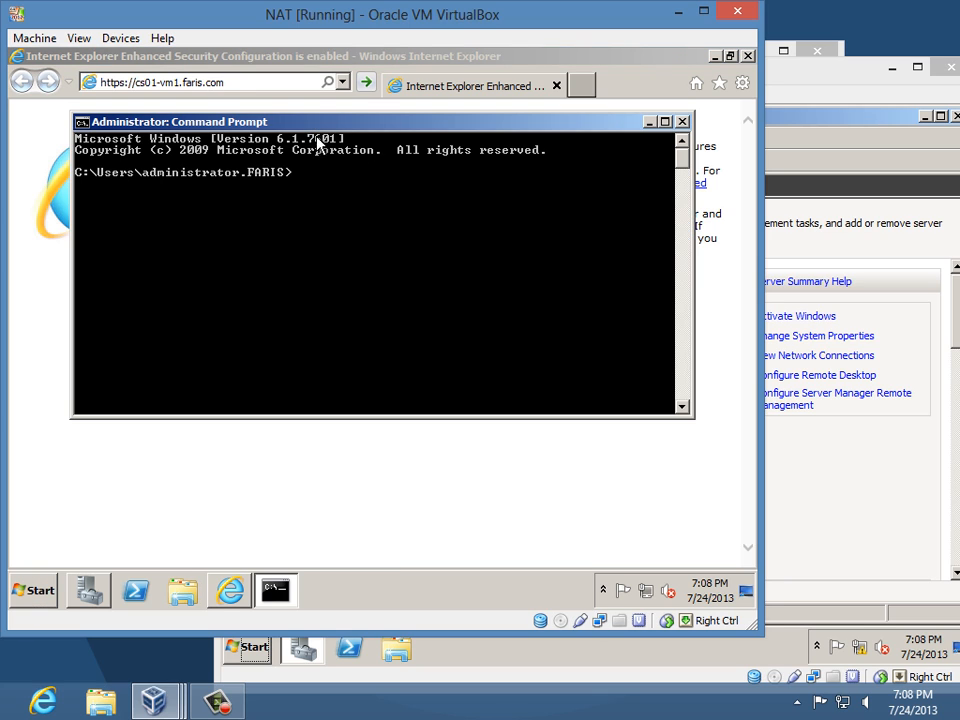
pyautogui.moveTo(312, 124); pyautogui.dragTo(317, 246)
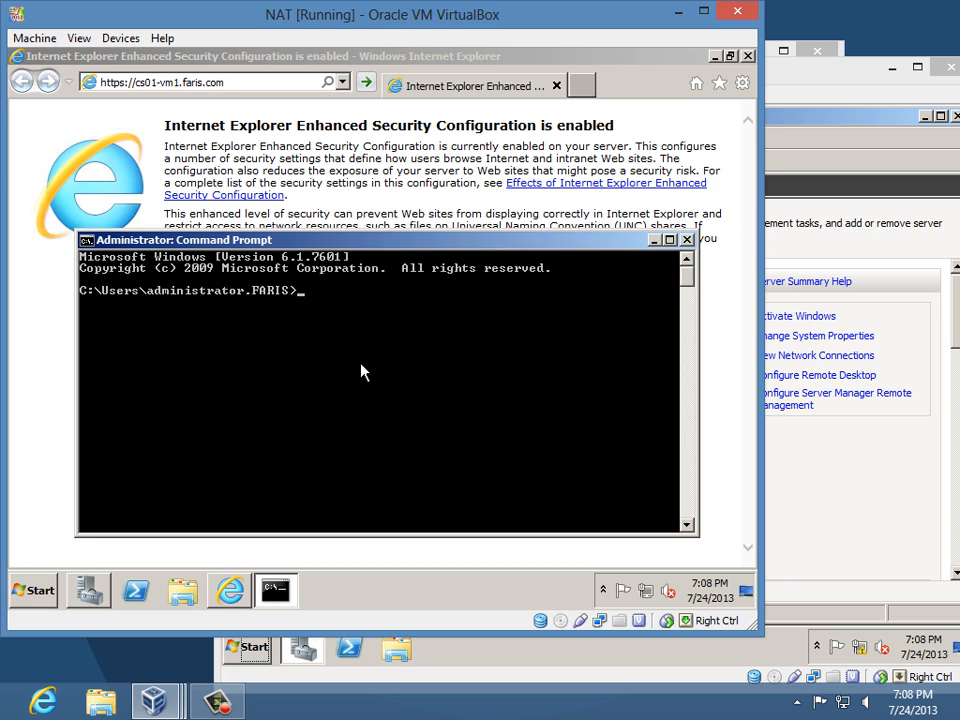
pyautogui.write('nslookup cs01')
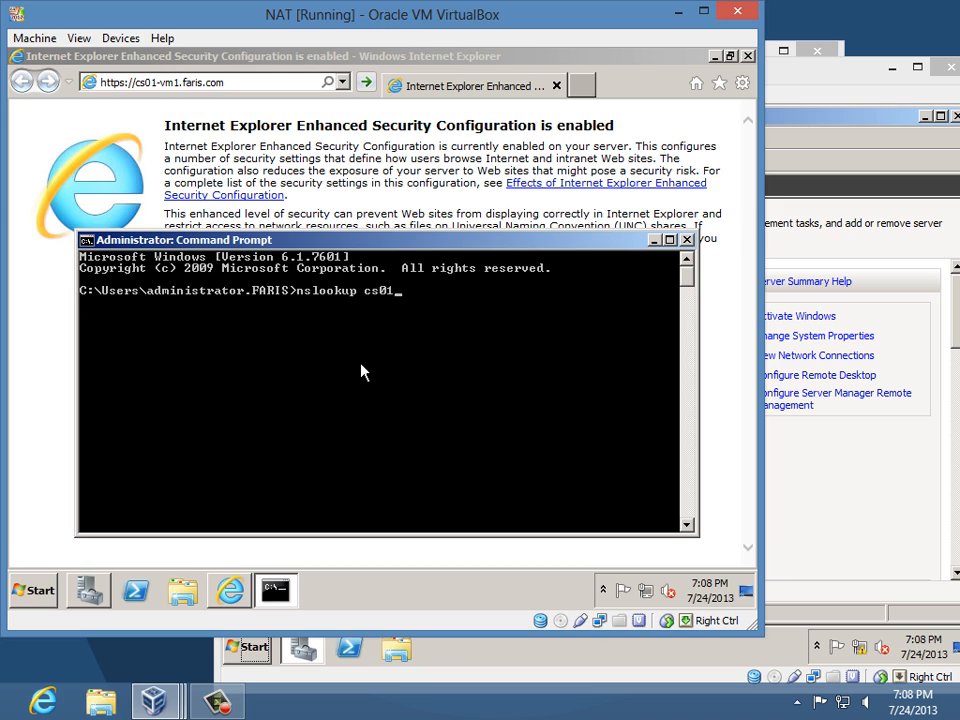
pyautogui.write('-vm1.faris.com')
pyautogui.press('Return')
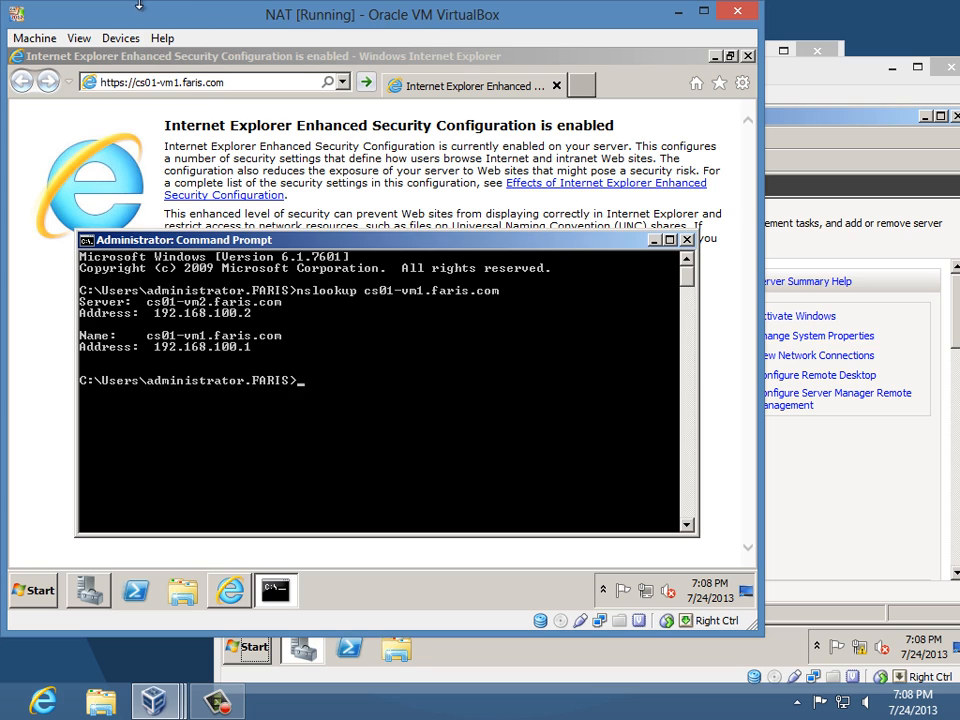
pyautogui.click(197, 86)
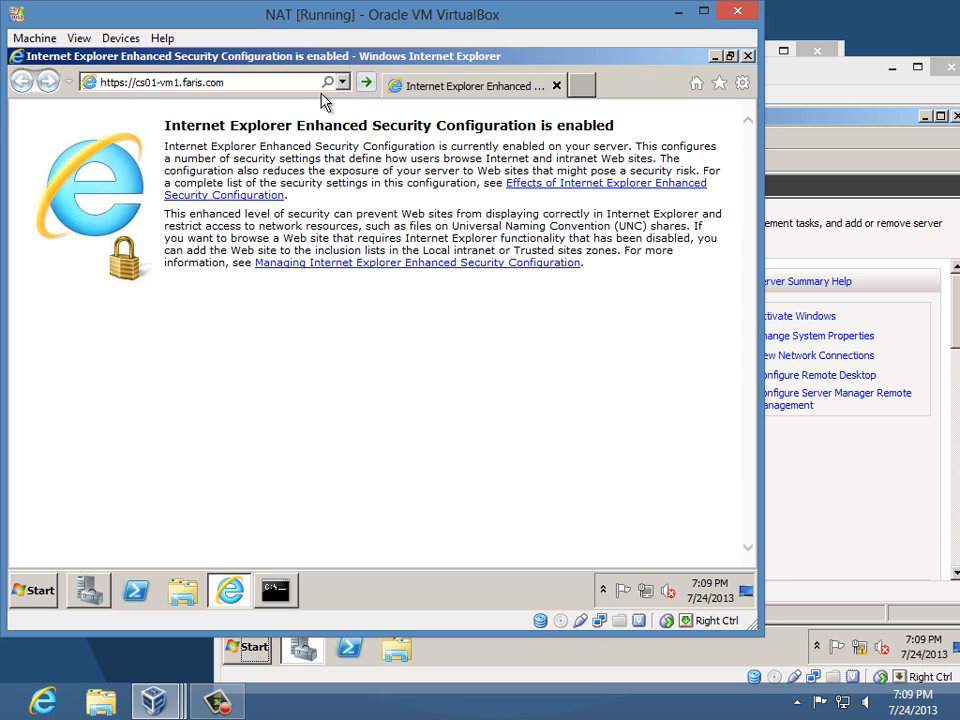
pyautogui.click(276, 86)
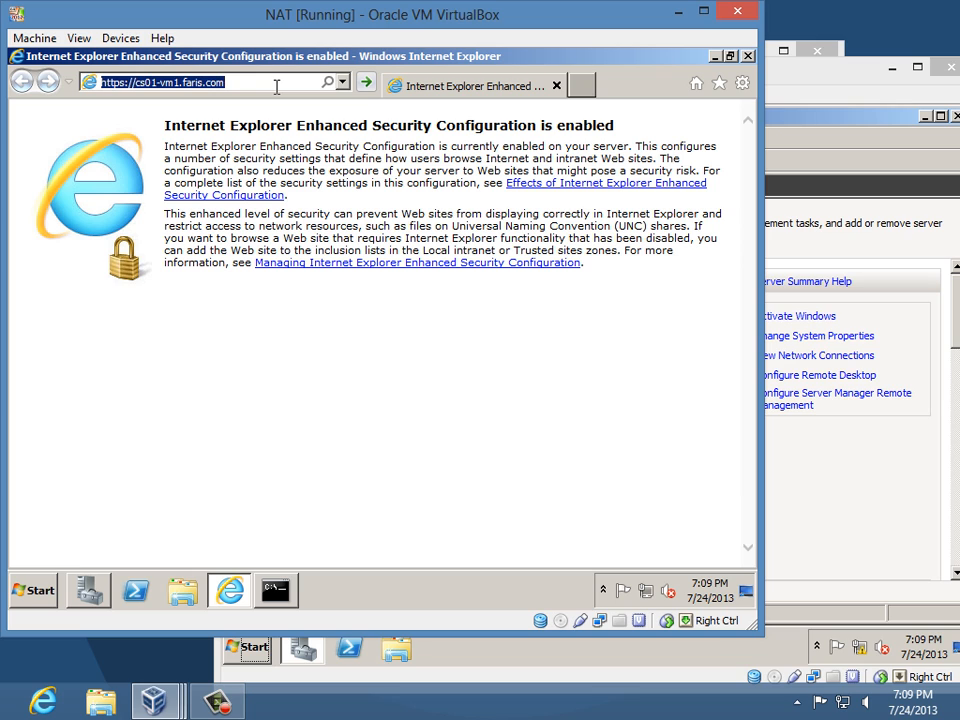
pyautogui.press('Return')
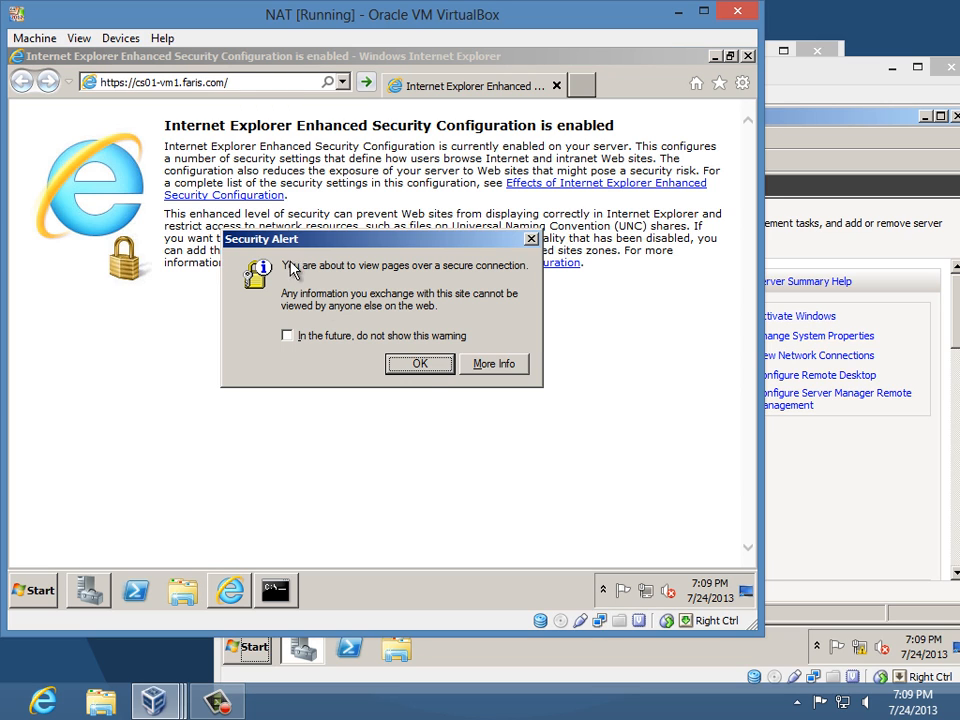
pyautogui.click(420, 340)
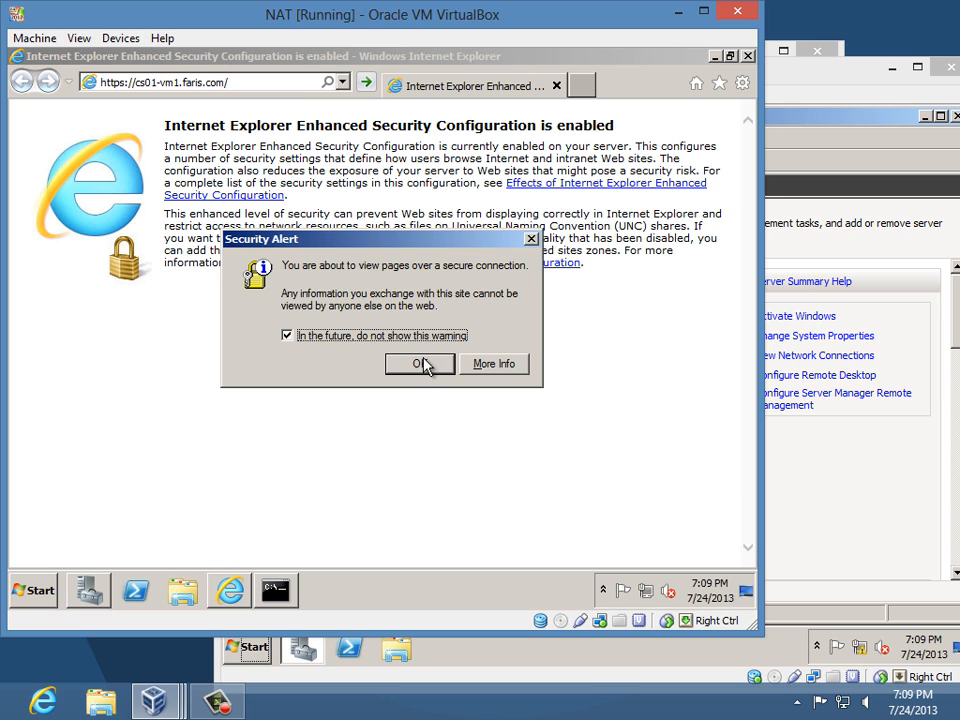
pyautogui.click(420, 366)
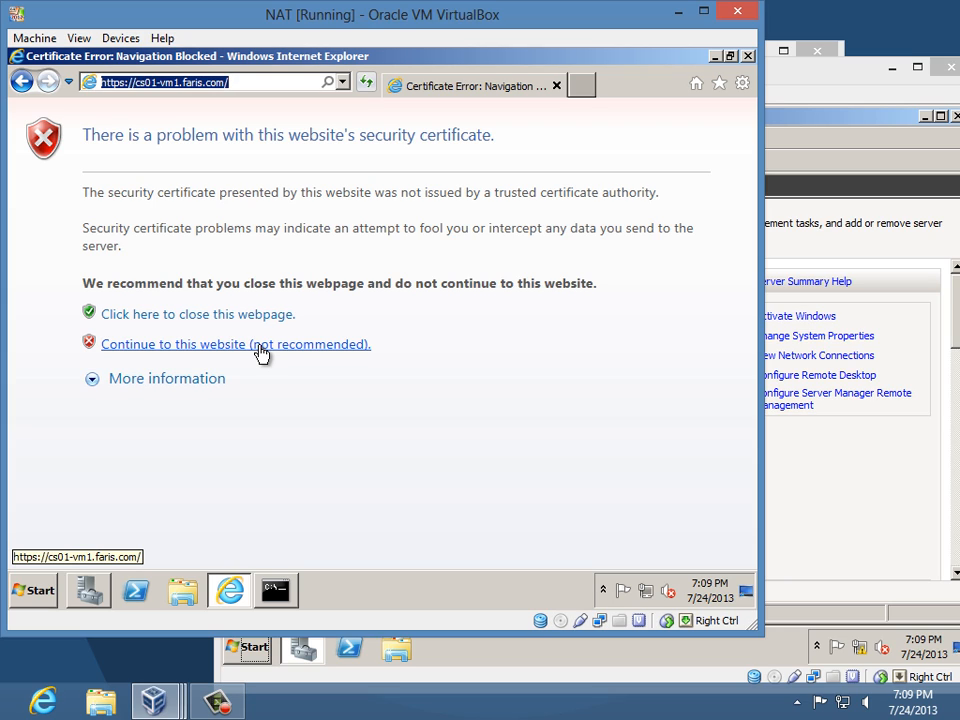
pyautogui.click(116, 347)
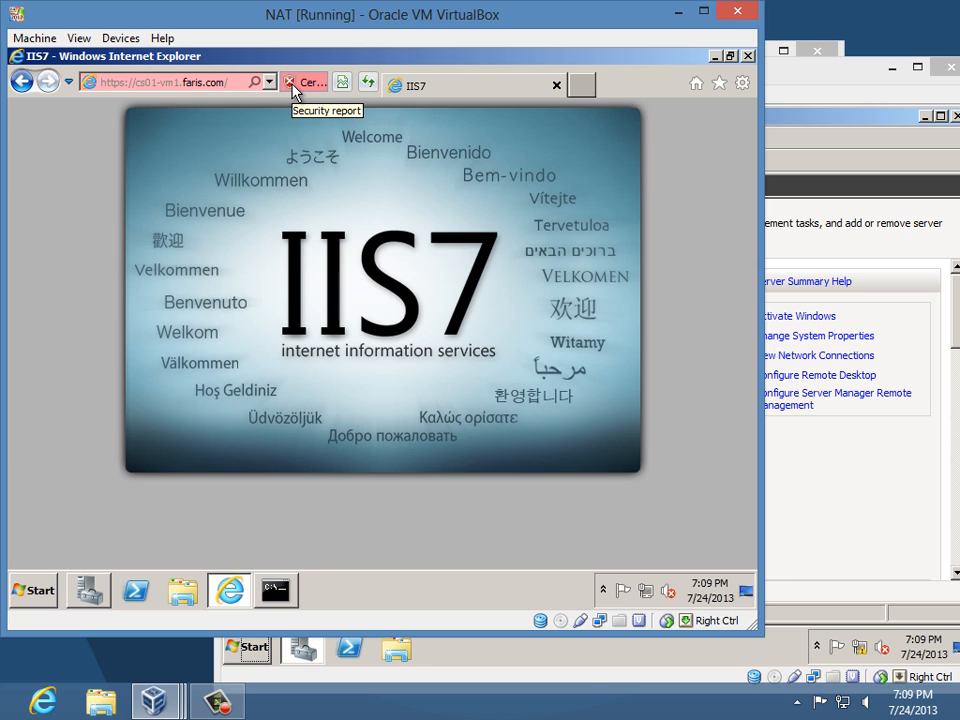
# - View the site's untrusted CS01-VM1.faris.com certificate from the Certificate Error report
pyautogui.click(303, 82)
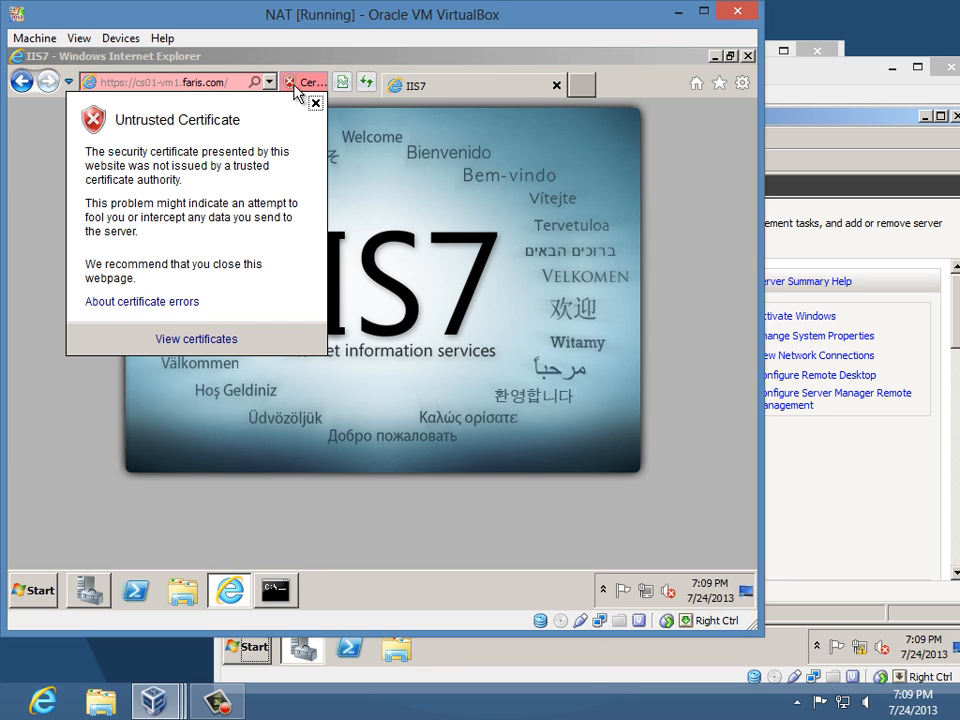
pyautogui.click(217, 347)
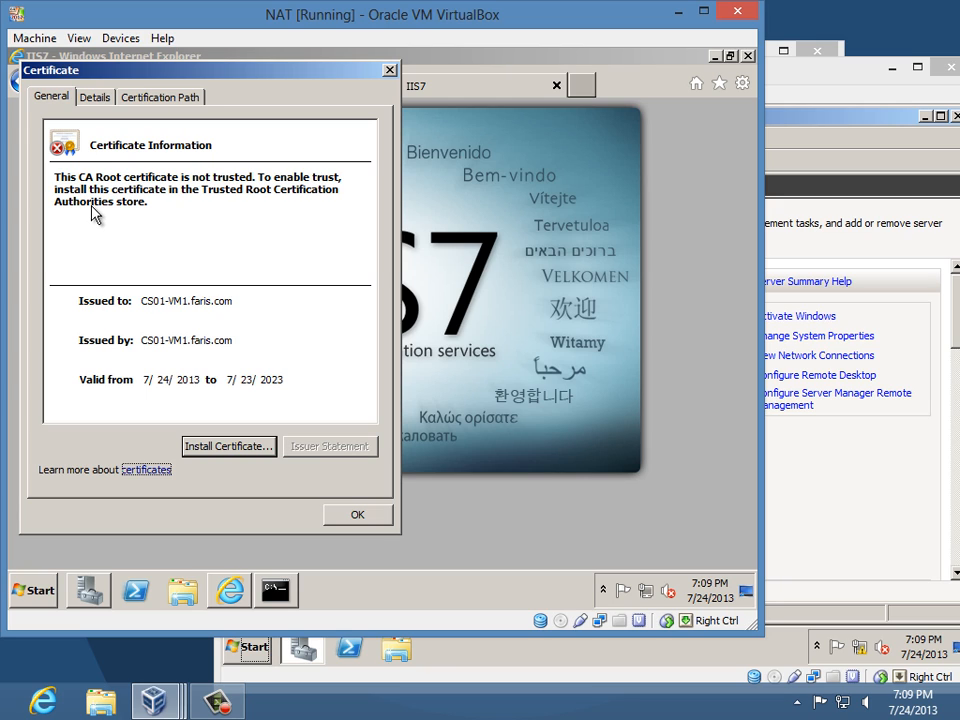
# - Start importing the certificate into the Trusted Root Certification Authorities store
pyautogui.click(214, 450)
pyautogui.click(401, 530)
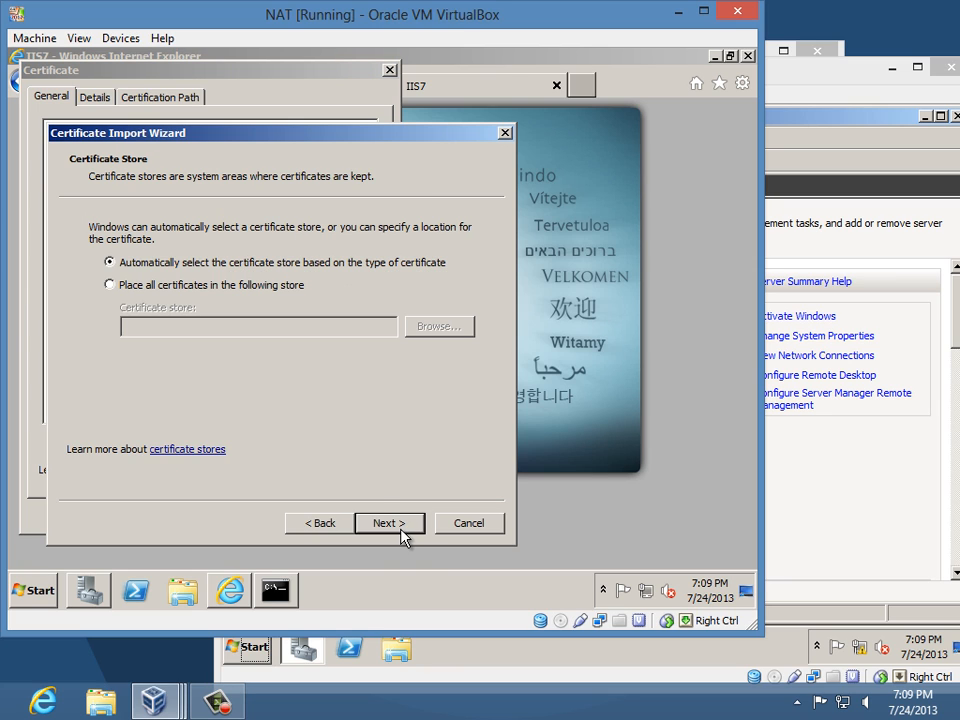
pyautogui.click(147, 287)
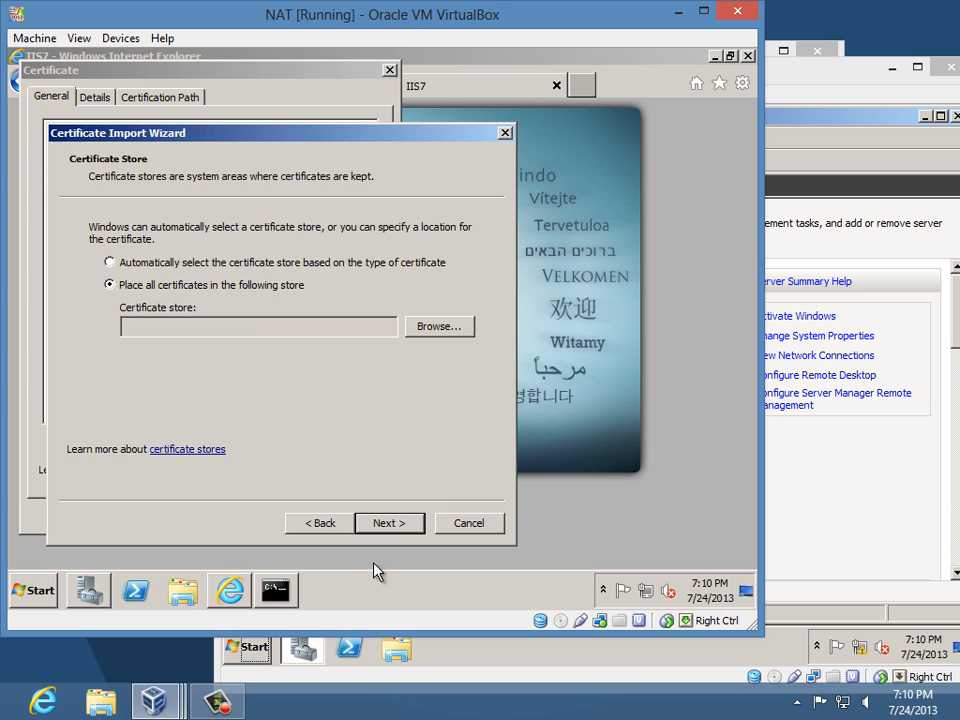
pyautogui.click(438, 328)
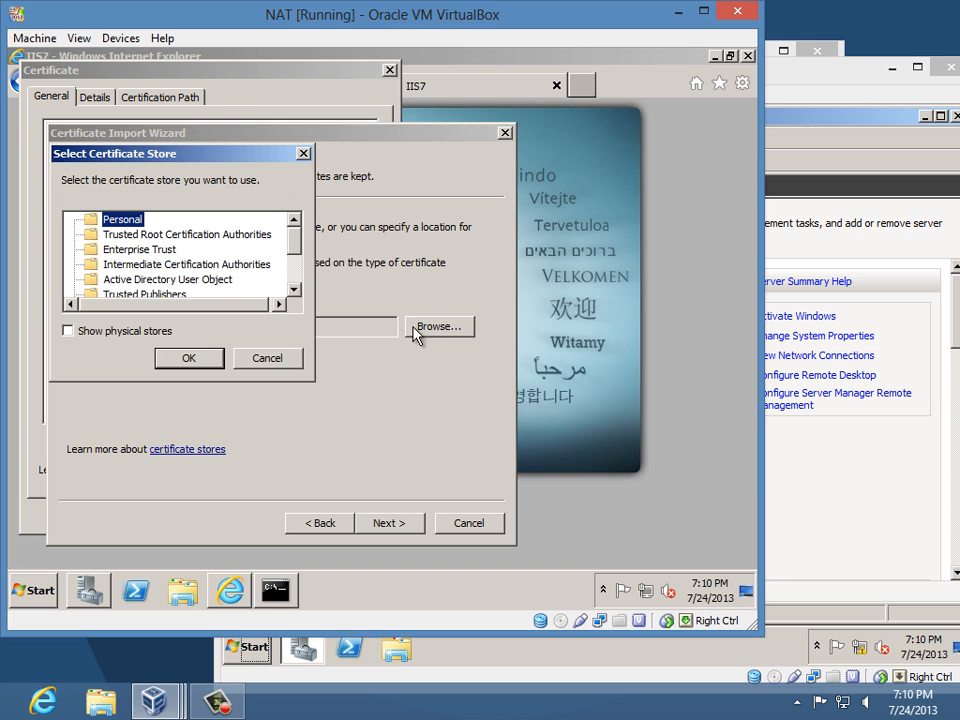
pyautogui.click(120, 236)
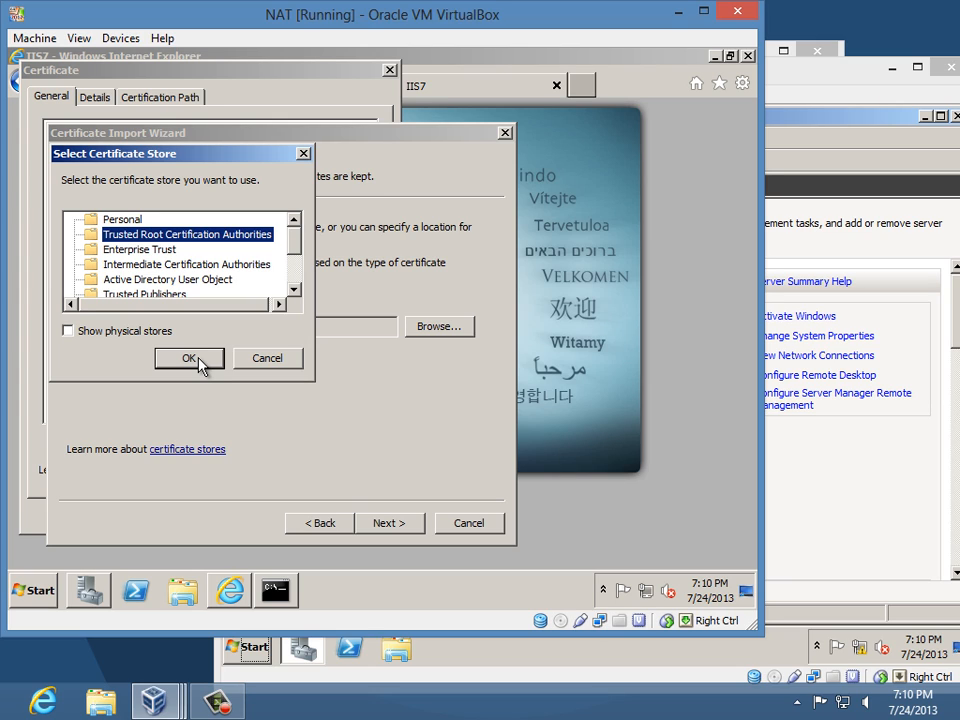
pyautogui.click(199, 358)
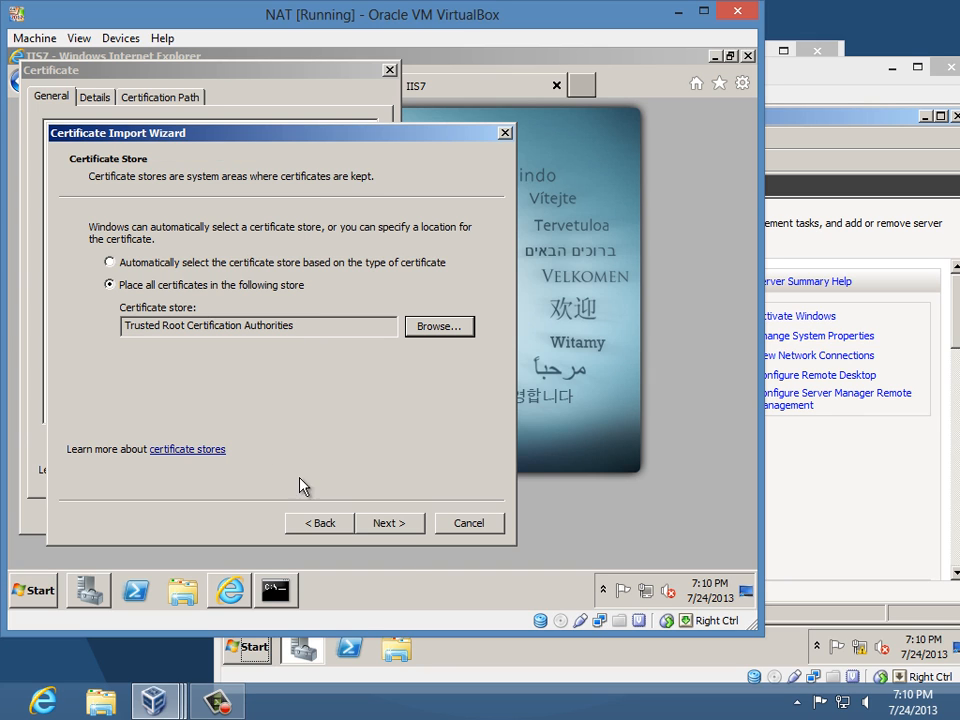
# - Finish the import, accept the root certificate warning, and close the certificate and browser
pyautogui.click(389, 523)
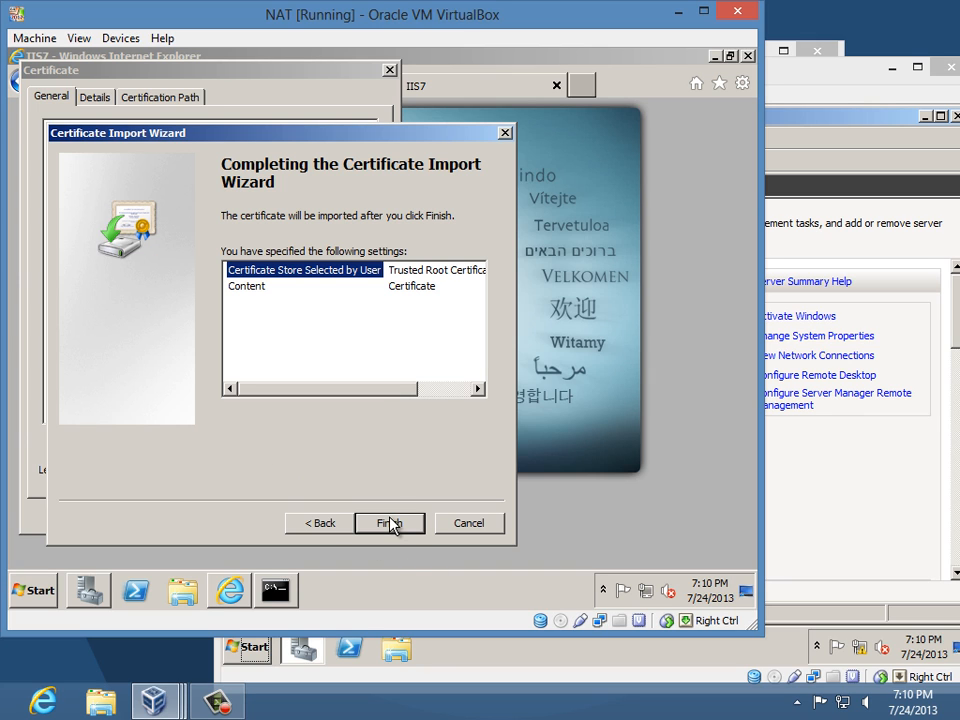
pyautogui.click(391, 523)
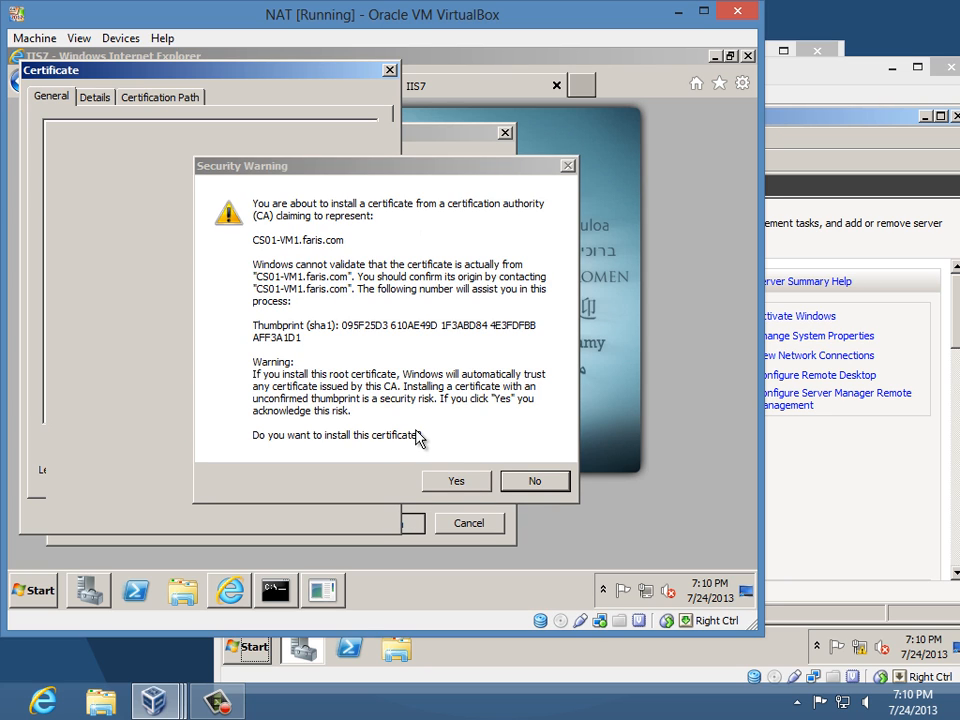
pyautogui.click(456, 485)
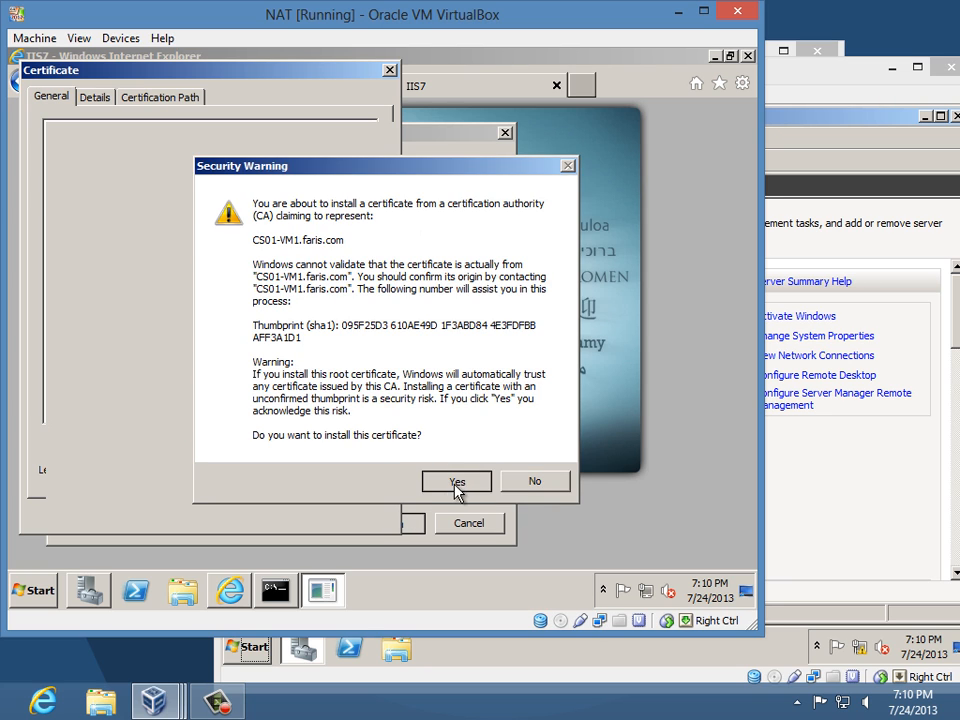
pyautogui.click(434, 376)
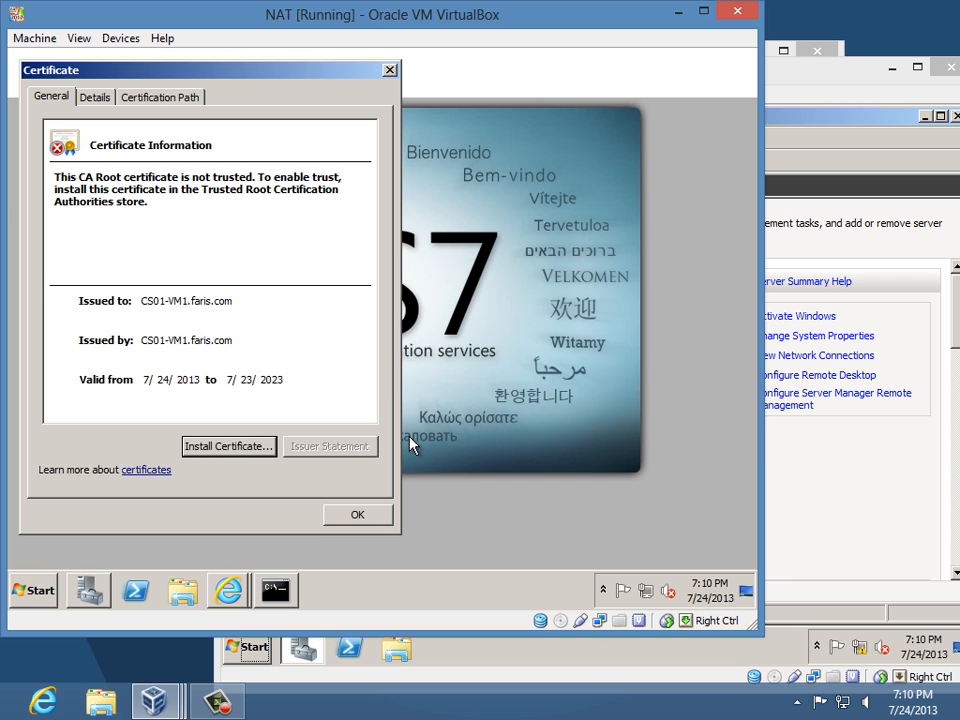
pyautogui.click(357, 514)
pyautogui.click(745, 58)
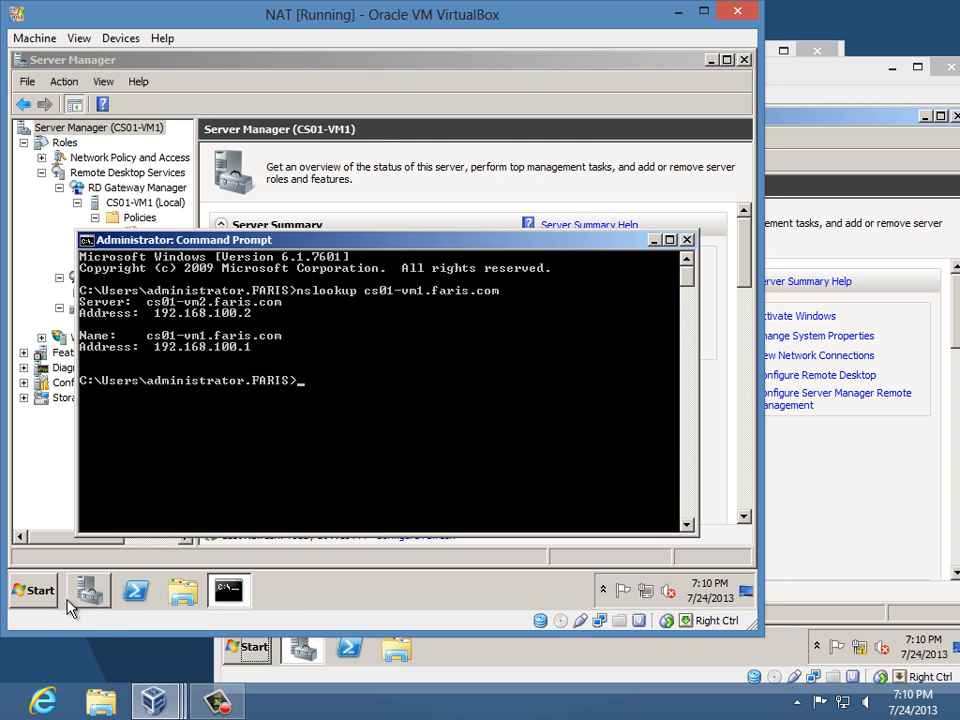
pyautogui.click(40, 592)
pyautogui.click(118, 200)
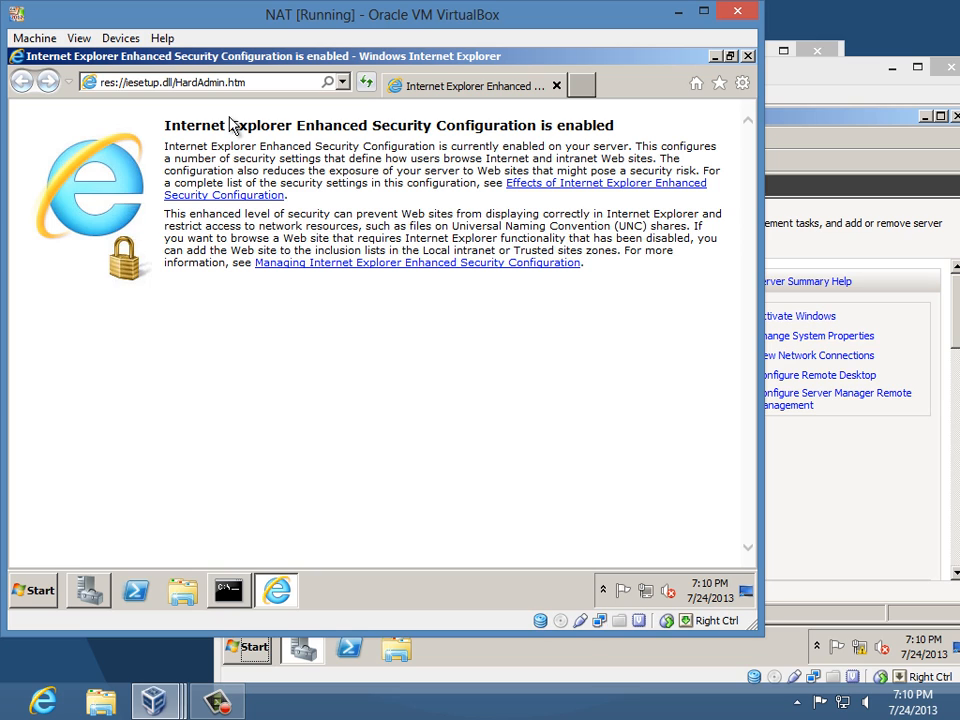
pyautogui.click(271, 84)
pyautogui.write('h')
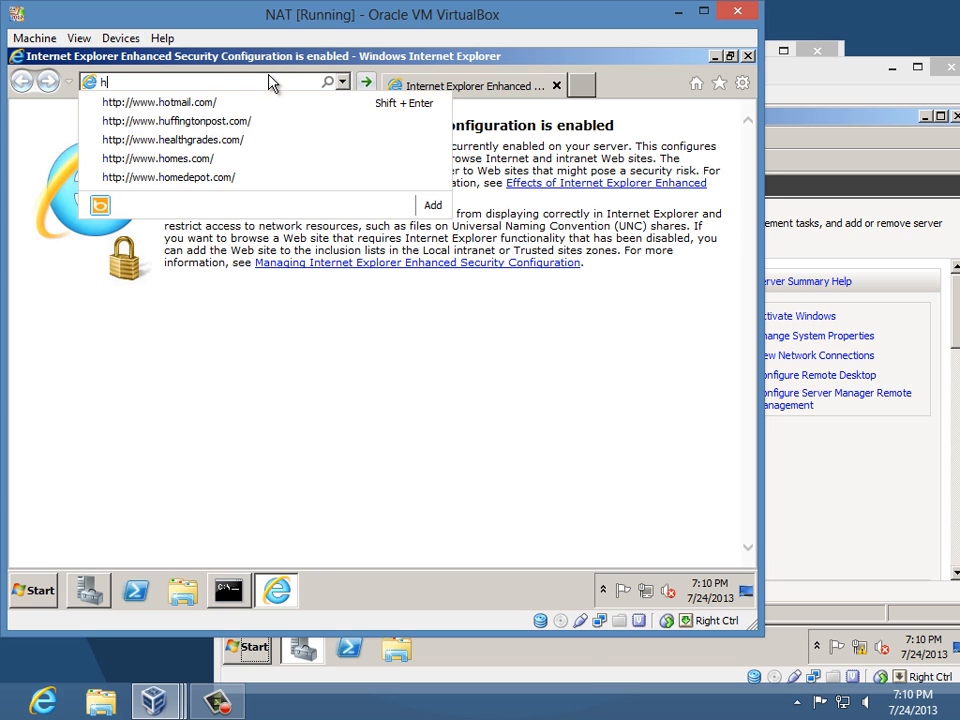
pyautogui.write('ttps:/')
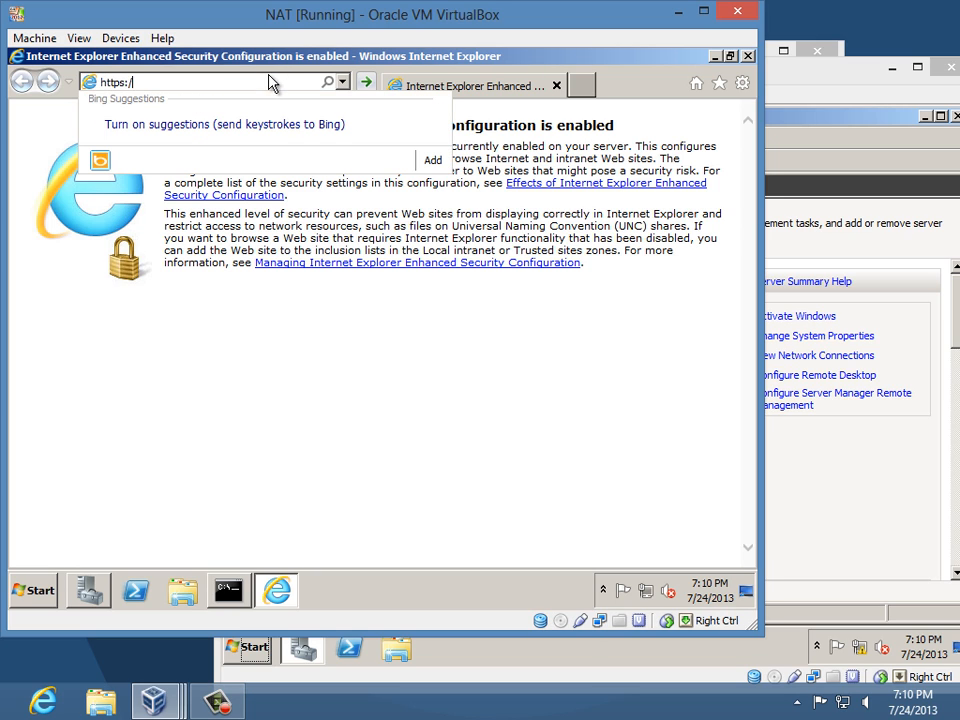
pyautogui.write('/cs')
pyautogui.press('Return')
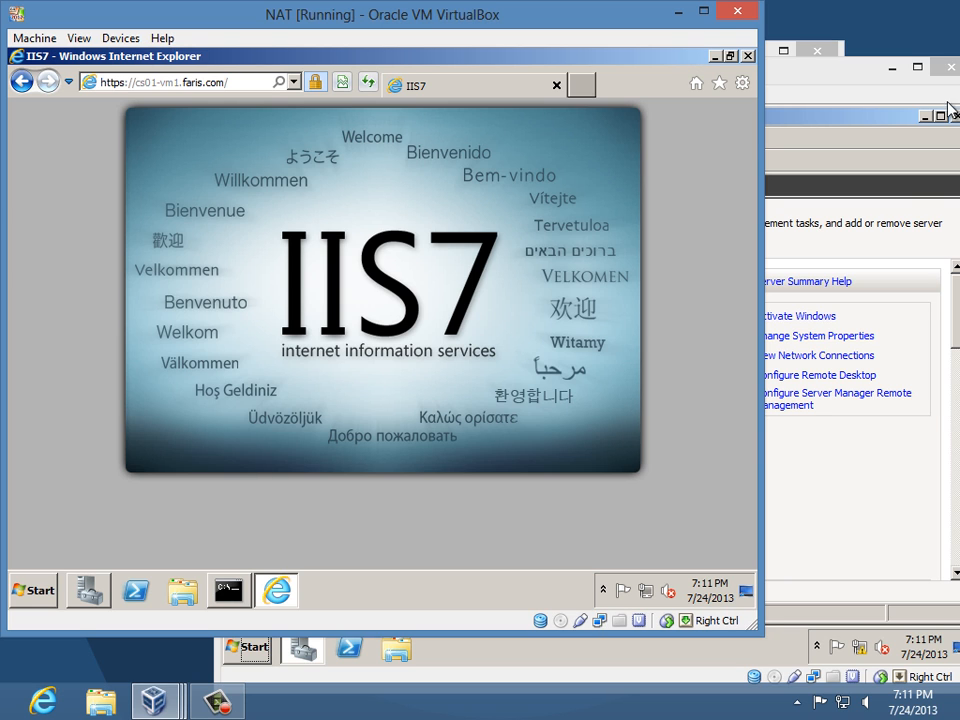
pyautogui.click(680, 10)
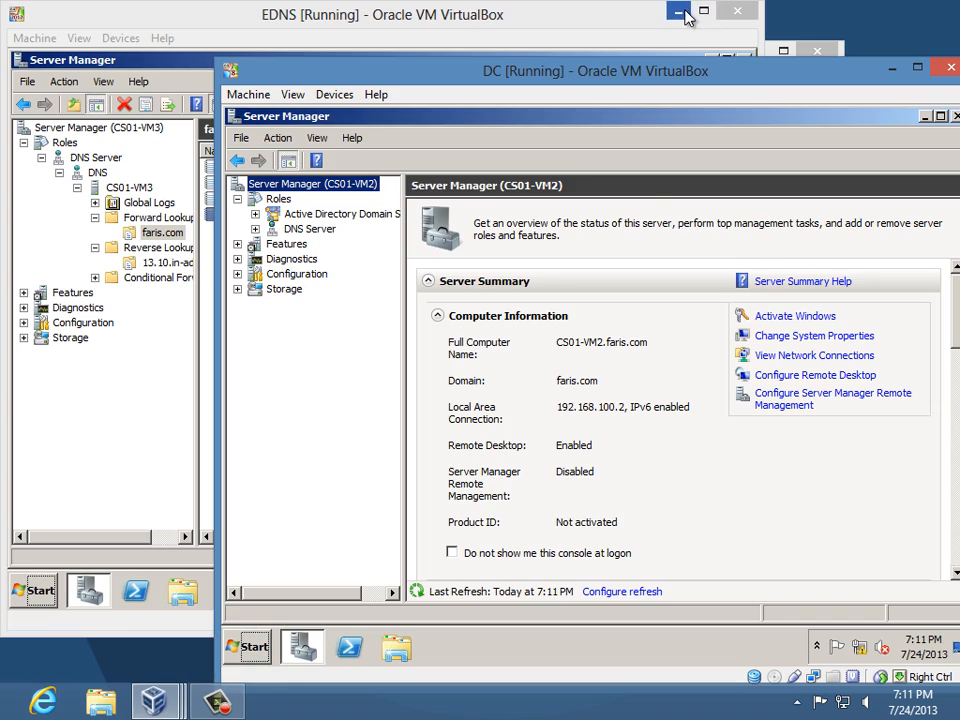
# - Minimize the VM windows and open the host Ethernet adapter's properties via Network and Sharing Center
pyautogui.click(680, 11)
pyautogui.click(885, 69)
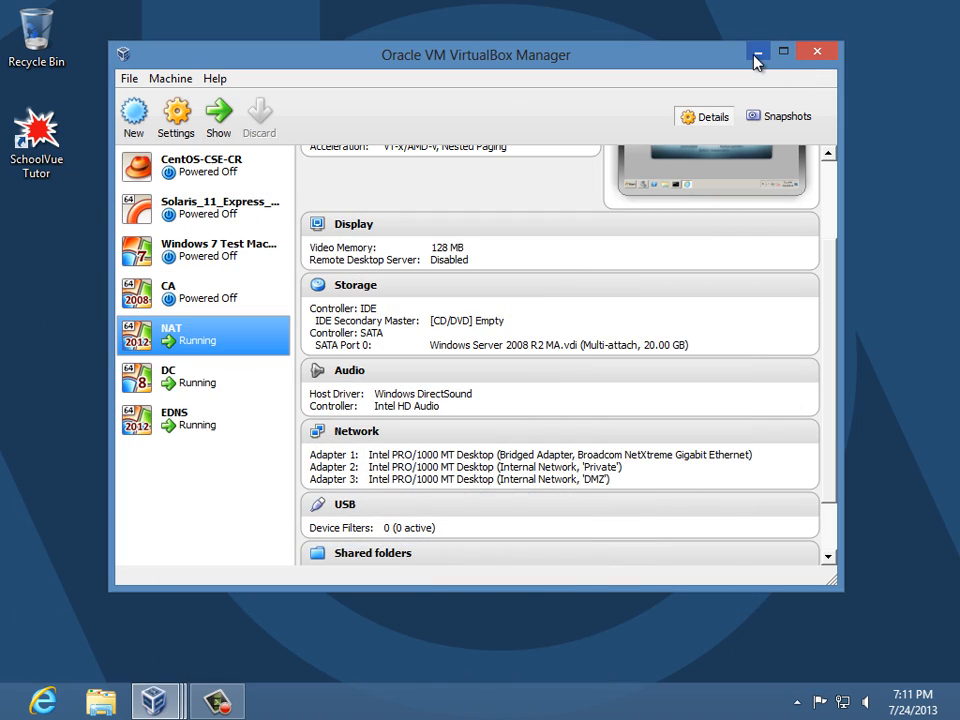
pyautogui.click(756, 51)
pyautogui.rightClick(842, 701)
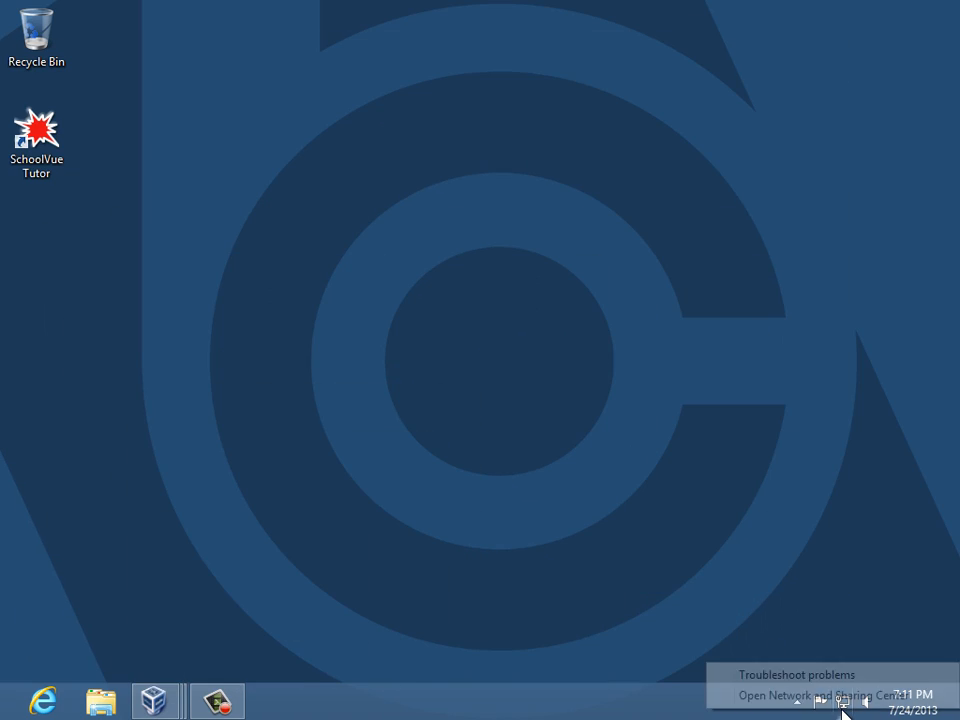
pyautogui.click(842, 700)
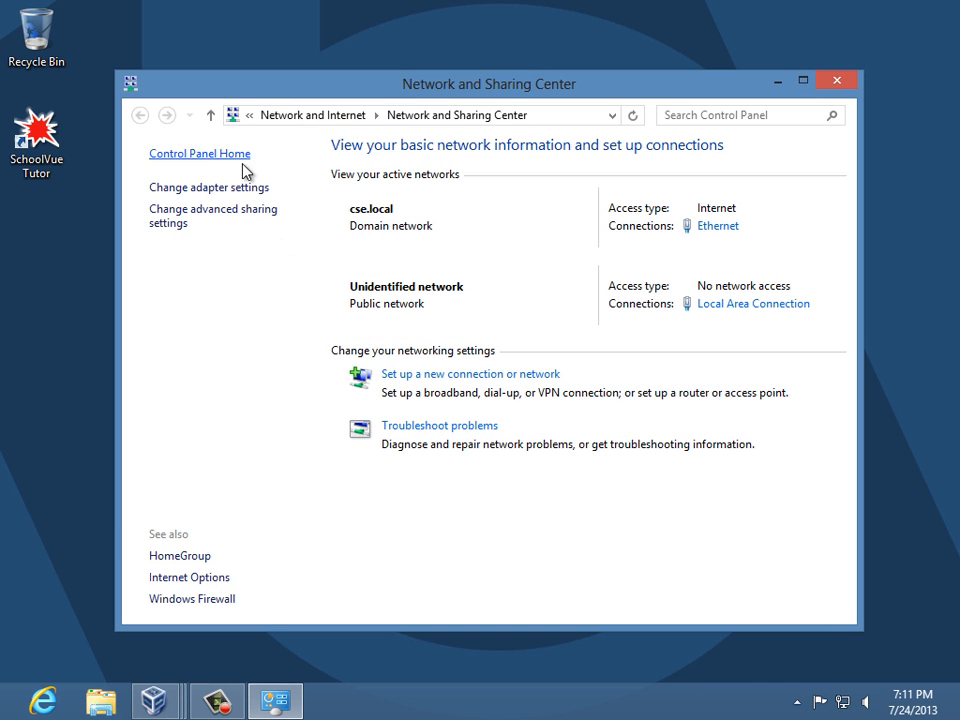
pyautogui.click(243, 190)
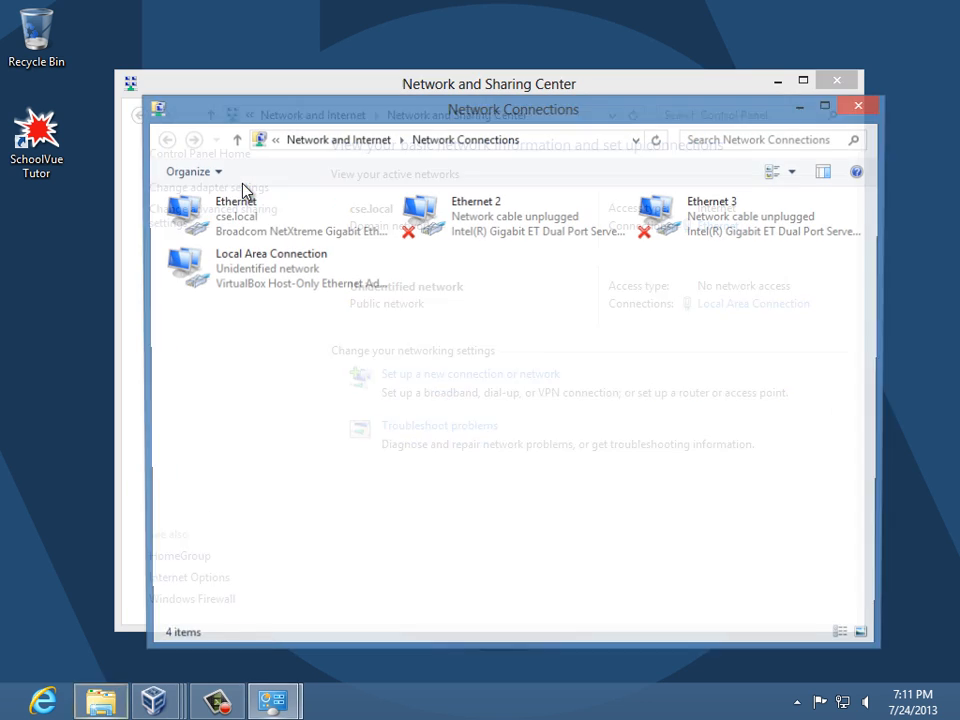
pyautogui.rightClick(223, 227)
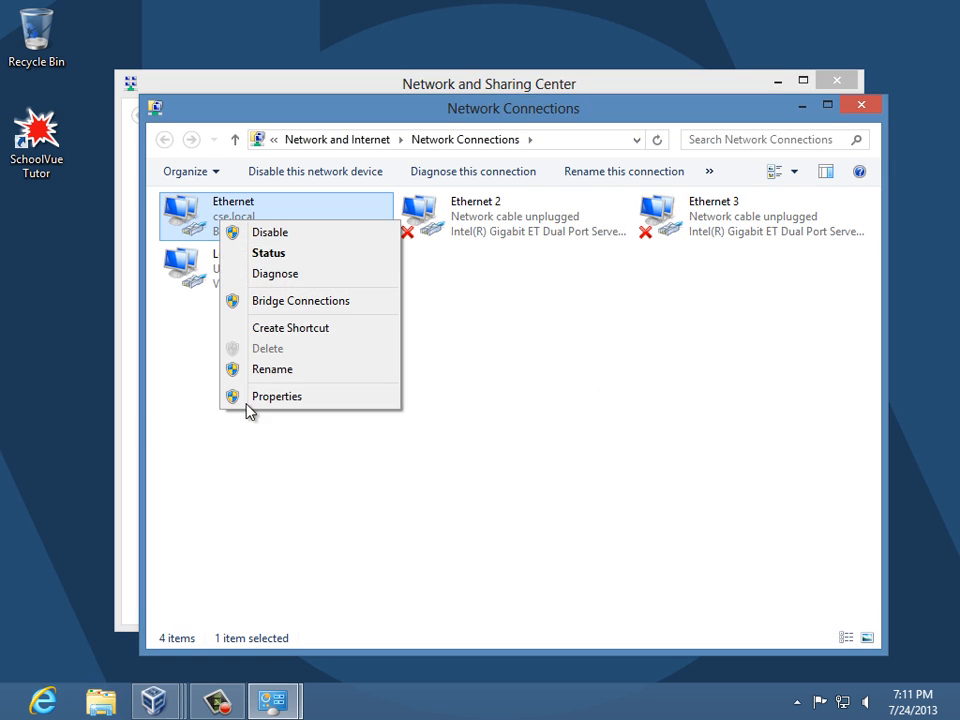
pyautogui.click(249, 398)
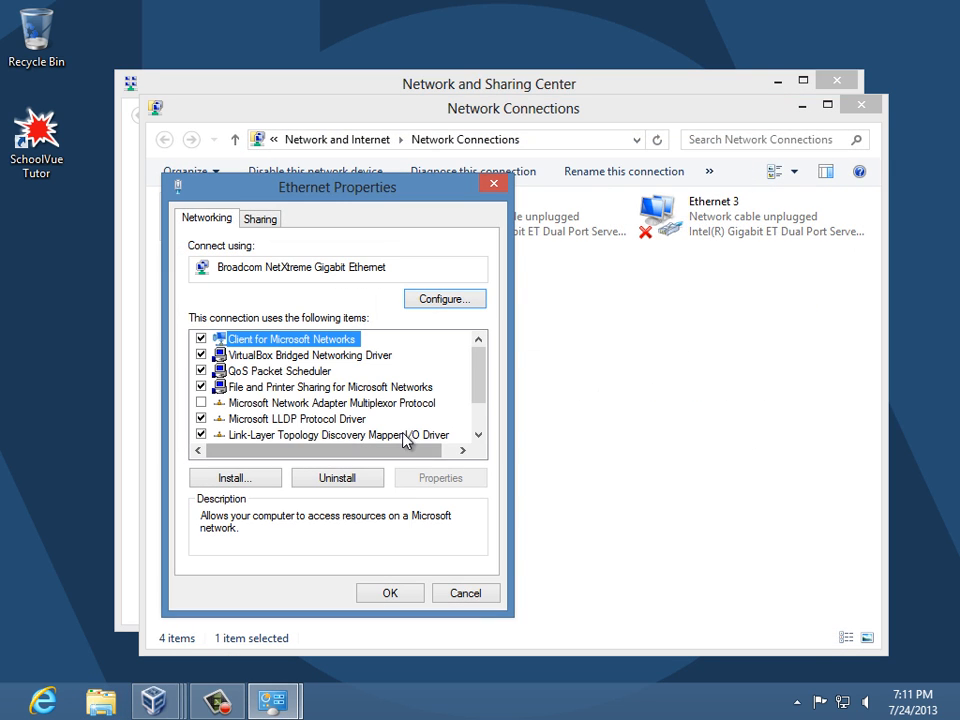
# - Set the IPv4 preferred DNS server to 10.13.5.1 and close the network windows
pyautogui.scroll(-1, 460, 400)
pyautogui.click(344, 435)
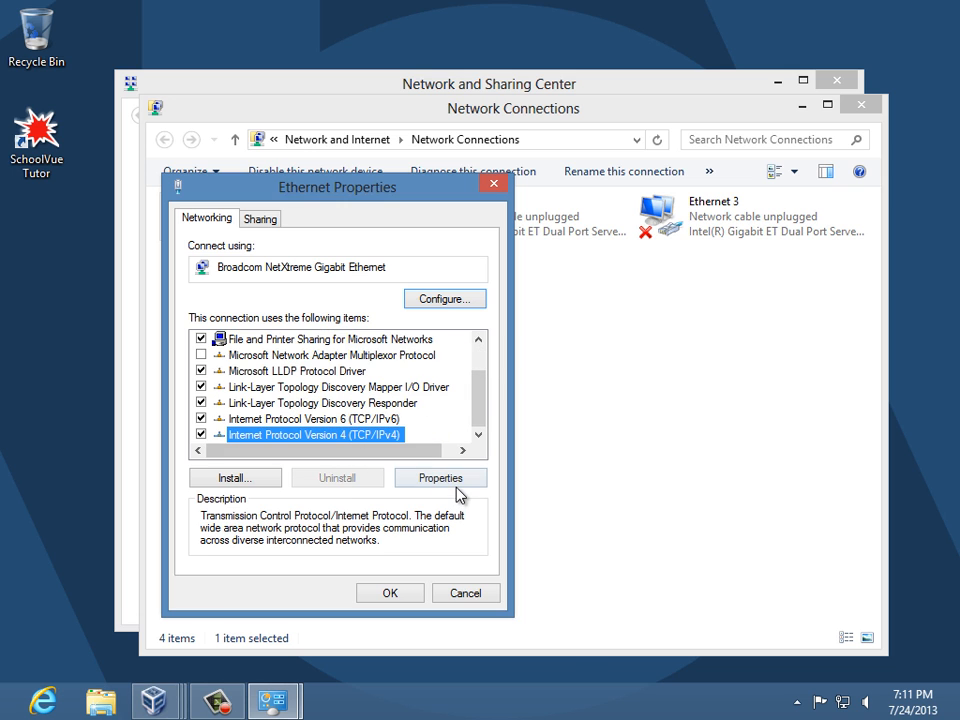
pyautogui.click(450, 480)
pyautogui.click(338, 522)
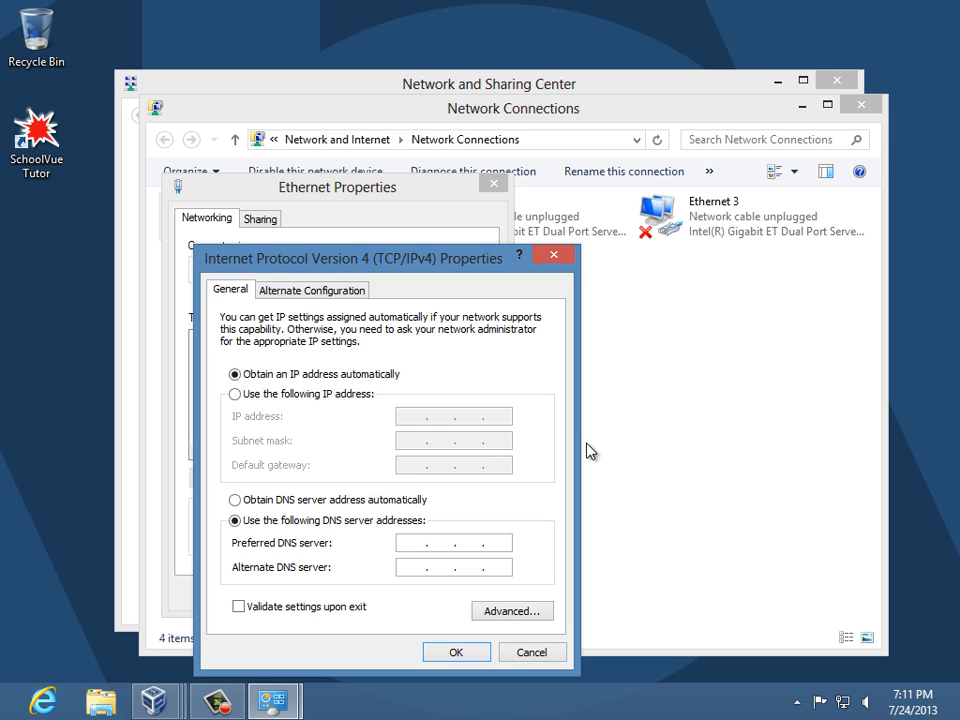
pyautogui.write('10.13.5.1')
pyautogui.click(456, 655)
pyautogui.click(394, 597)
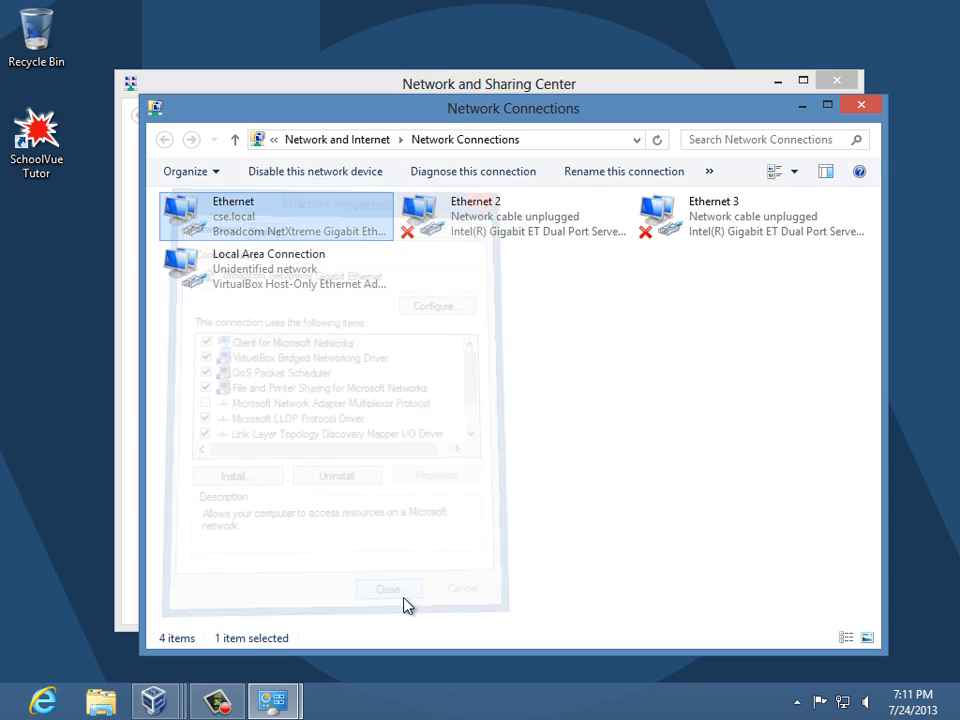
pyautogui.click(855, 103)
# - Run nslookup in a host Command Prompt, showing cs01-vm1.faris.com at 10.13.5.1 as default server
pyautogui.click(849, 91)
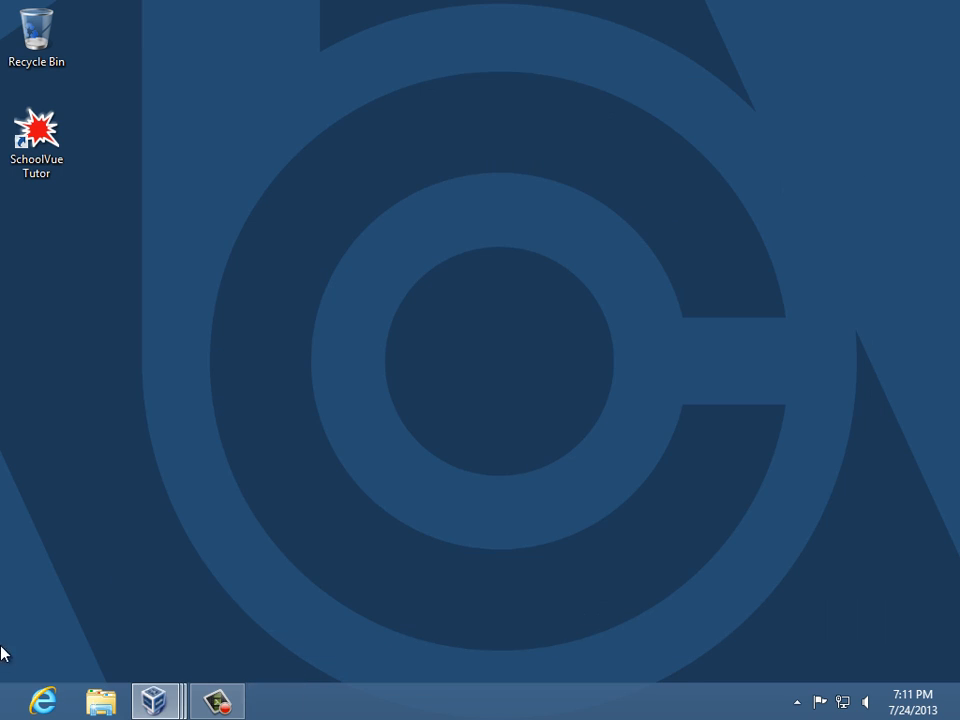
pyautogui.click(15, 700)
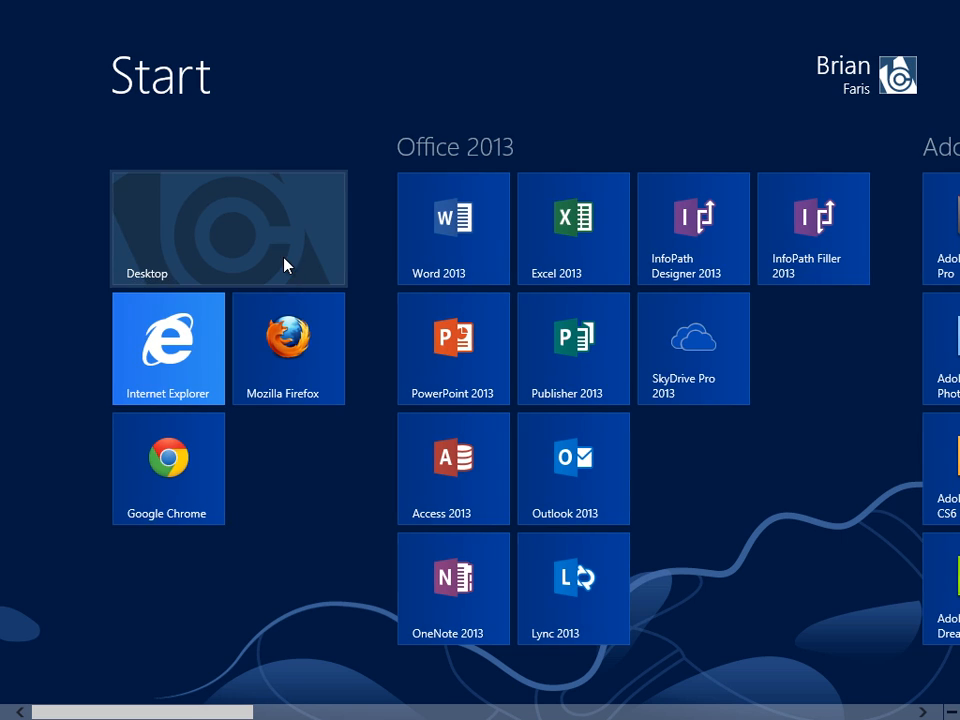
pyautogui.write('cmd')
pyautogui.press('Return')
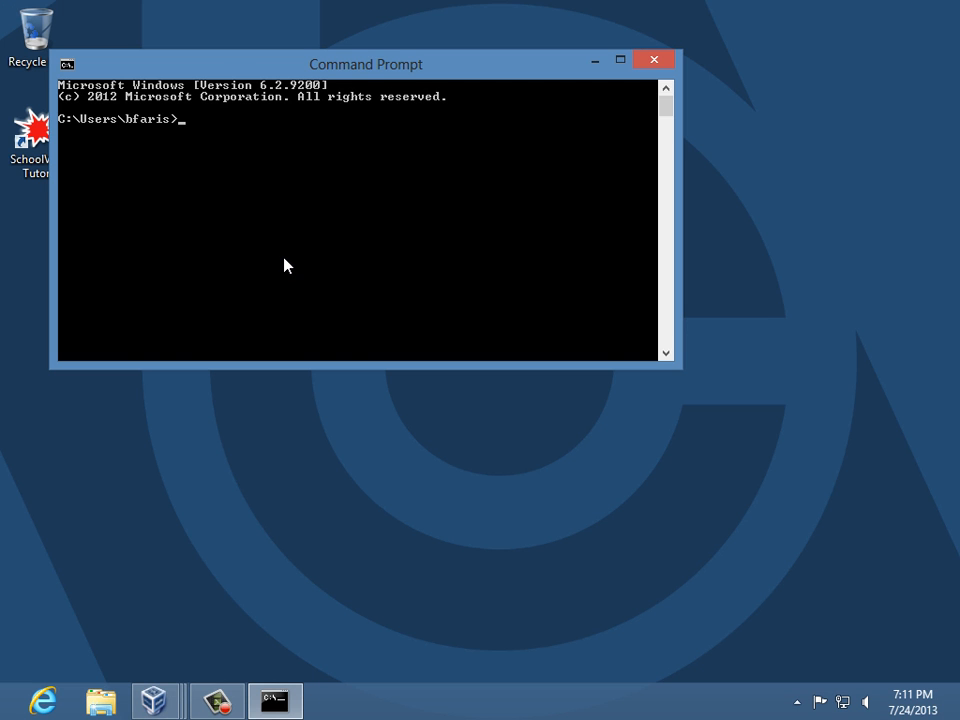
pyautogui.write('nslookup')
pyautogui.press('Return')
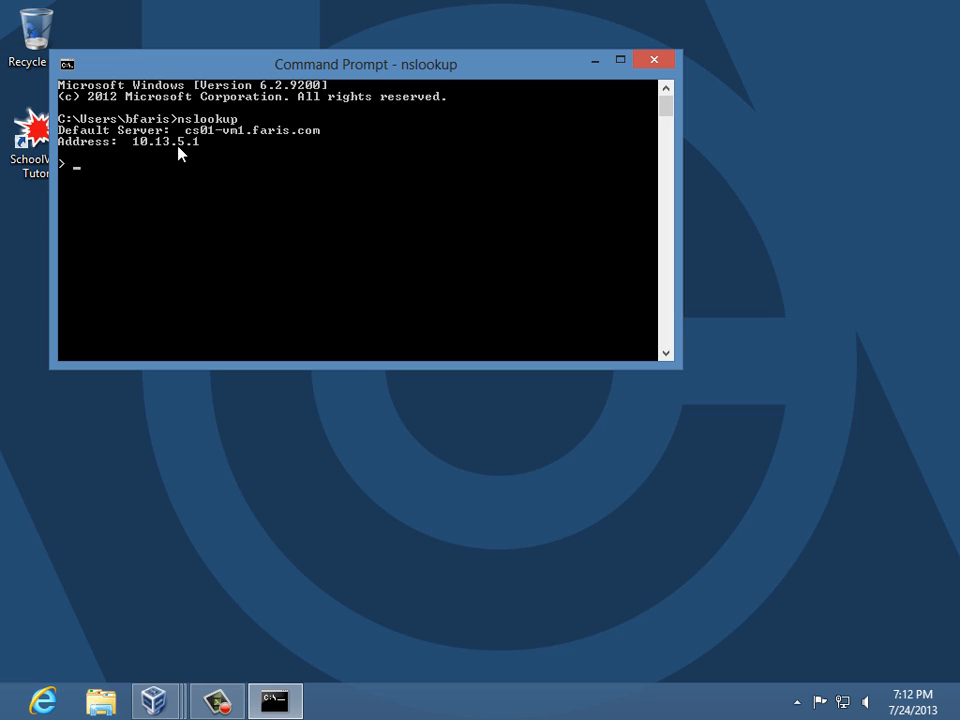
# - Exit nslookup, close the Command Prompt and launch Internet Explorer on the host
pyautogui.write('exit')
pyautogui.press('BackSpace')
pyautogui.press('BackSpace')
pyautogui.press('BackSpace')
pyautogui.press('BackSpace')
pyautogui.write('exit')
pyautogui.press('Return')
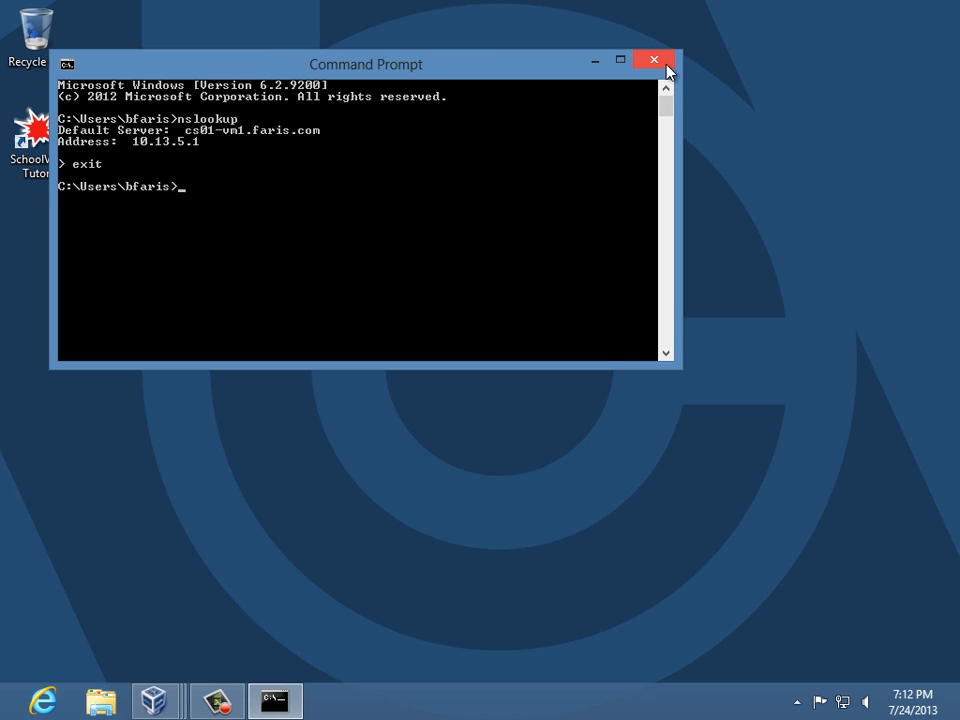
pyautogui.click(662, 64)
pyautogui.click(44, 702)
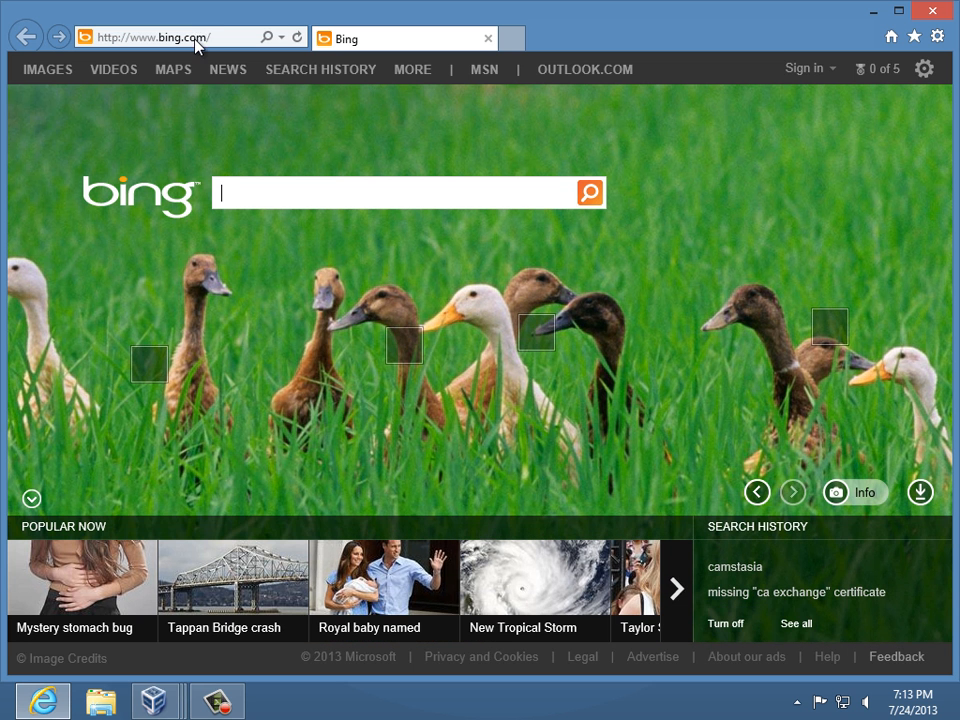
pyautogui.click(225, 37)
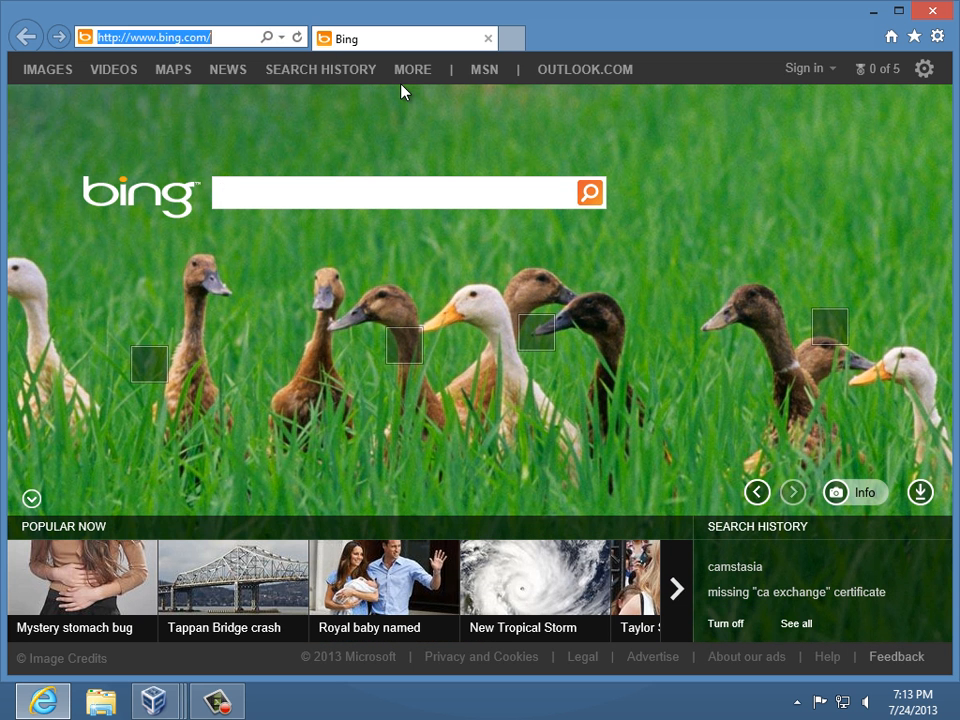
pyautogui.write('https')
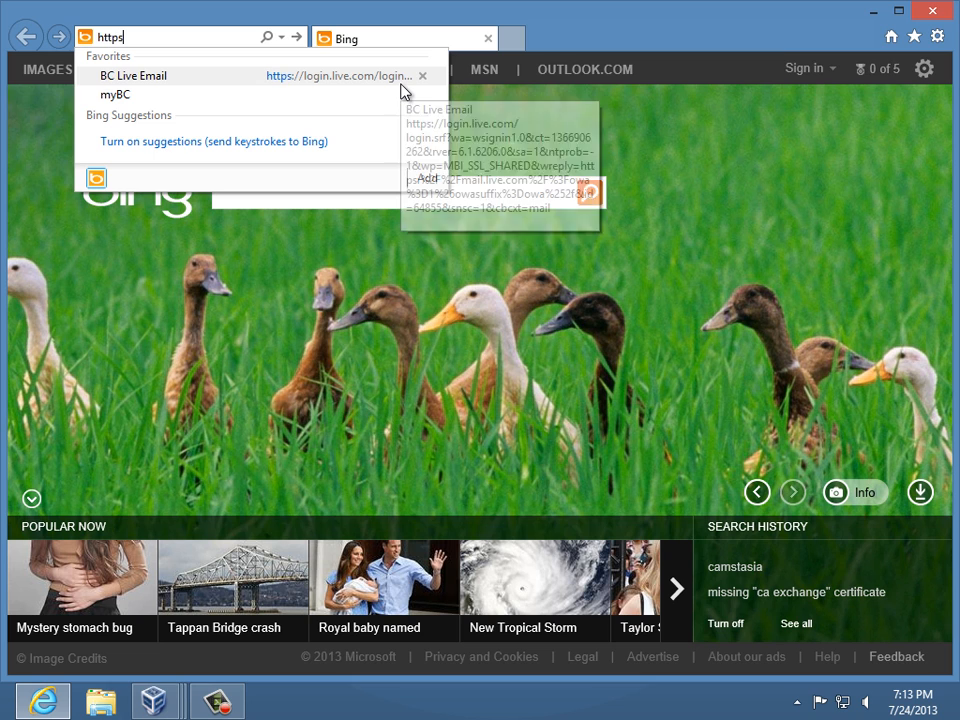
pyautogui.write(':/')
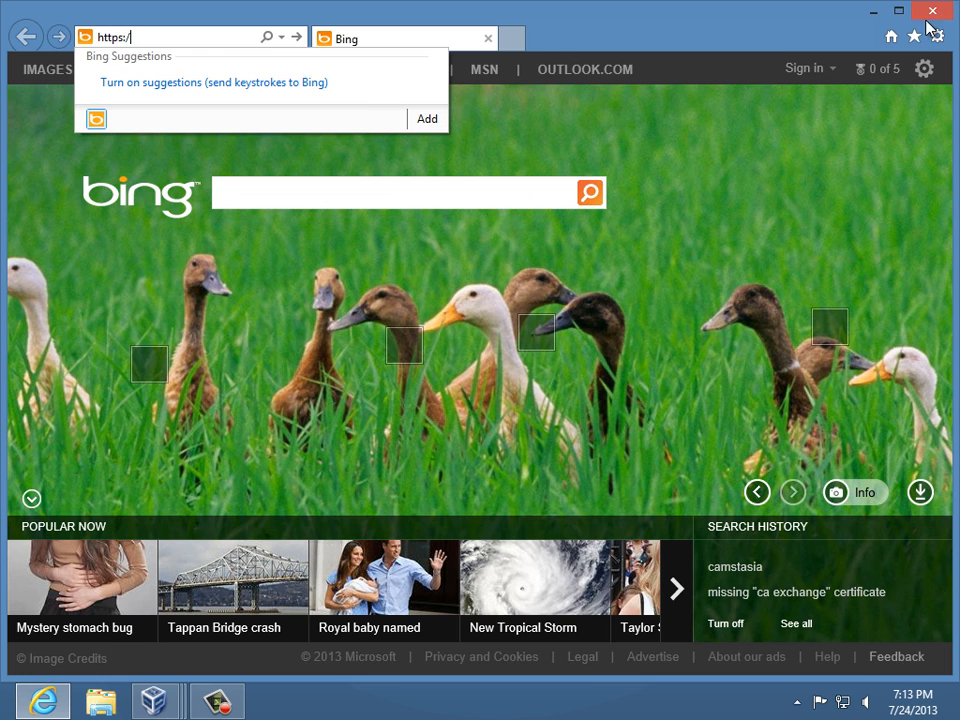
pyautogui.click(933, 12)
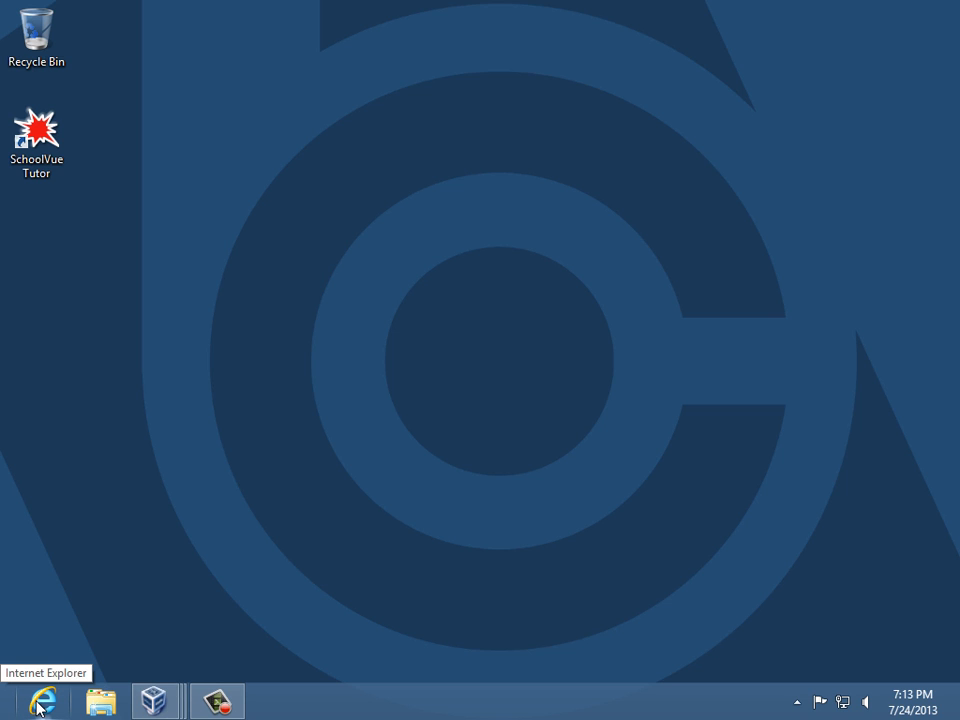
# - Bring up the Internet Explorer taskbar icon's launch options to run it as administrator
pyautogui.rightClick(38, 705)
pyautogui.click(343, 360)
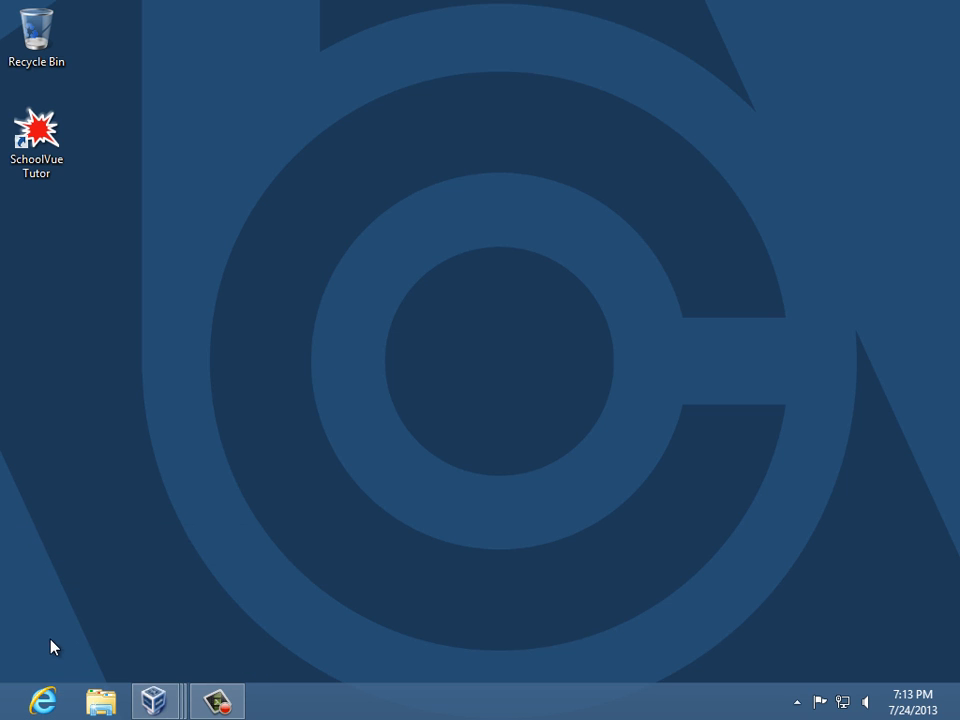
pyautogui.keyDown('shift'); pyautogui.rightClick(42, 703); pyautogui.keyUp('shift')
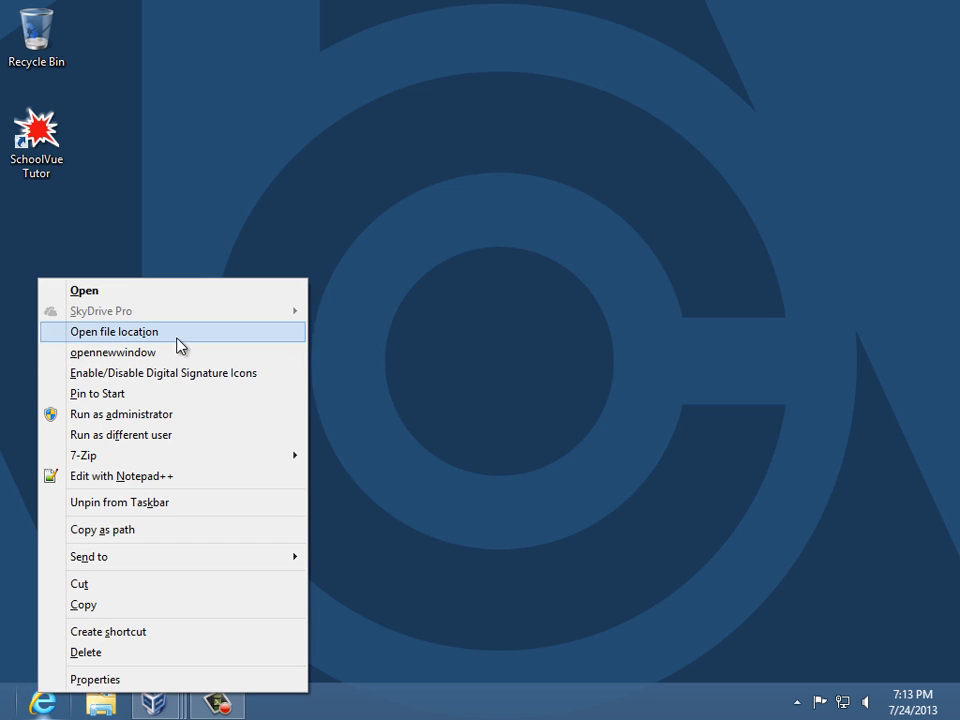